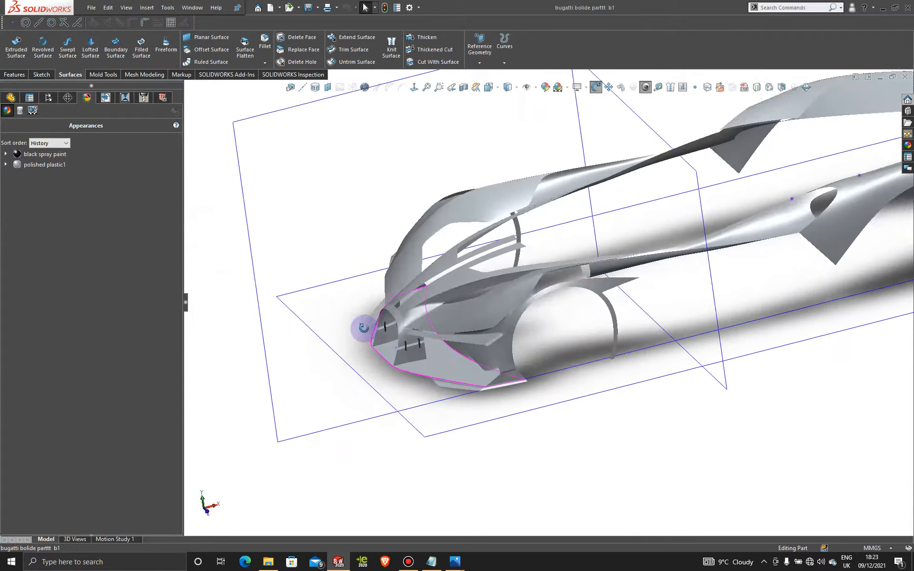
Step: Start a new sketch on the flat splitter surface beneath the car's nose and view it face-on
{"action": "scroll", "coordinate": [414, 350], "scroll_direction": "up", "scroll_amount": 5}
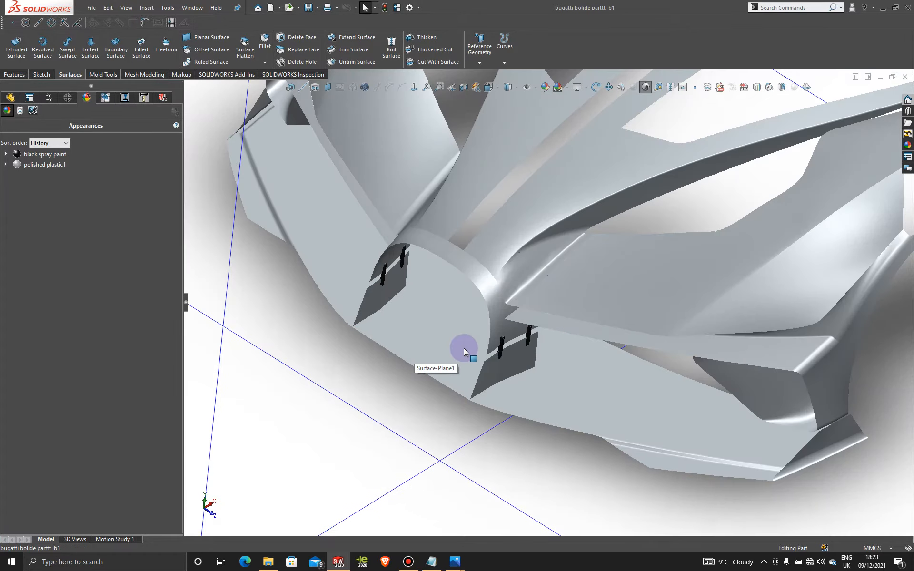
{"action": "left_click", "coordinate": [455, 345]}
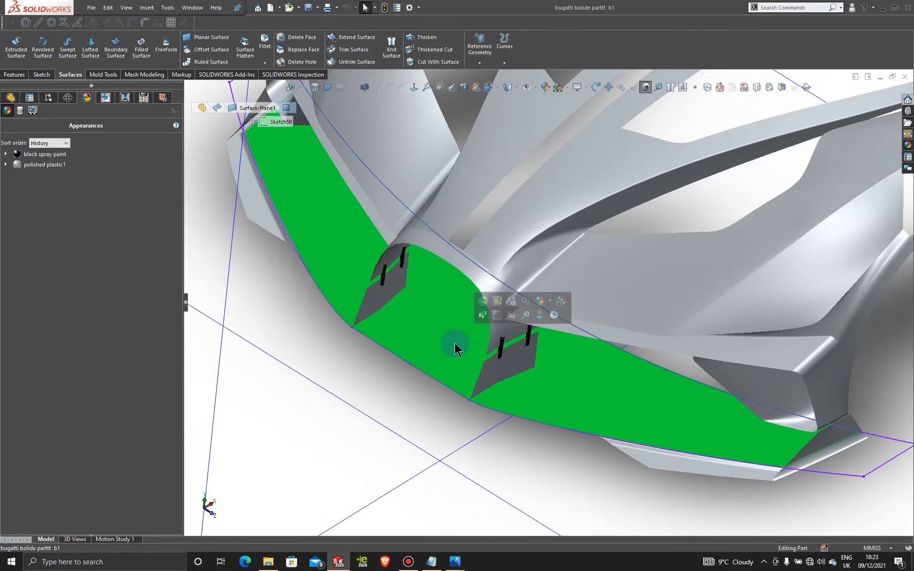
{"action": "left_click", "coordinate": [406, 424]}
{"action": "left_click", "coordinate": [425, 339]}
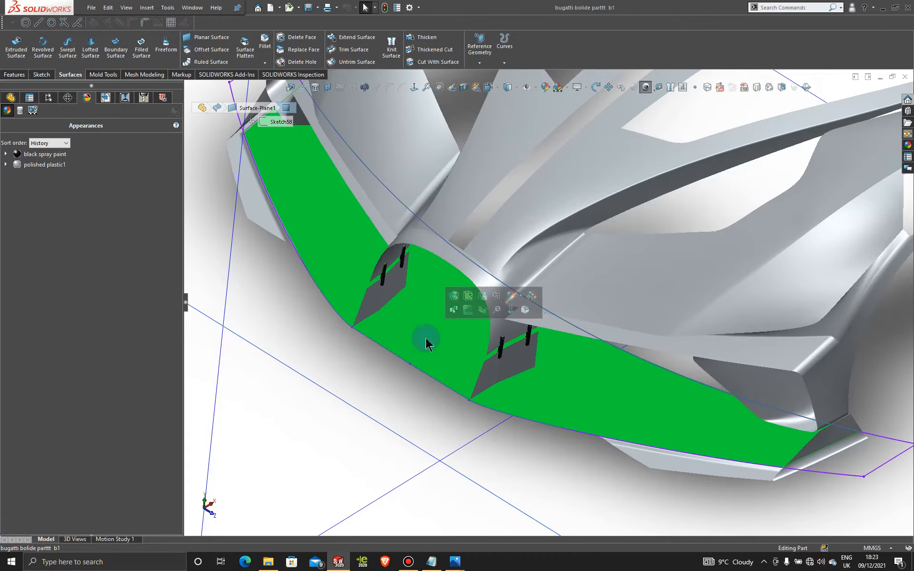
{"action": "left_click", "coordinate": [467, 308]}
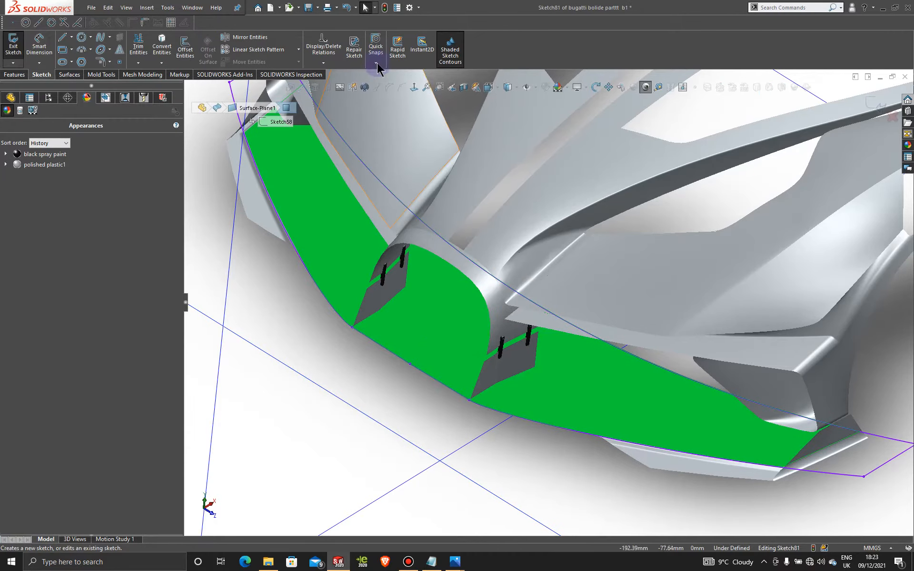
{"action": "left_click", "coordinate": [413, 87]}
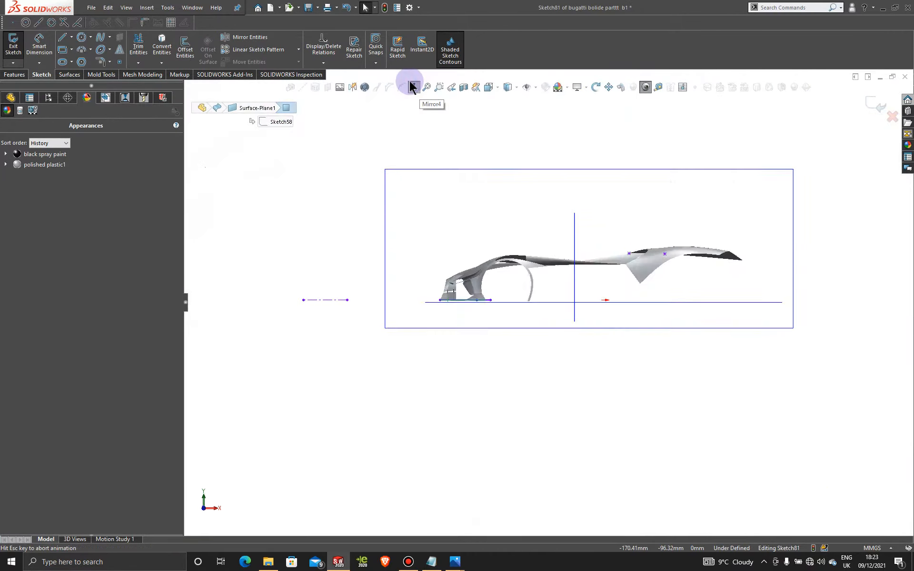
Step: Convert the two bottom edges of the near-side vertical plate beside the grille opening into sketch lines
{"action": "scroll", "coordinate": [471, 314], "scroll_direction": "down", "scroll_amount": 10}
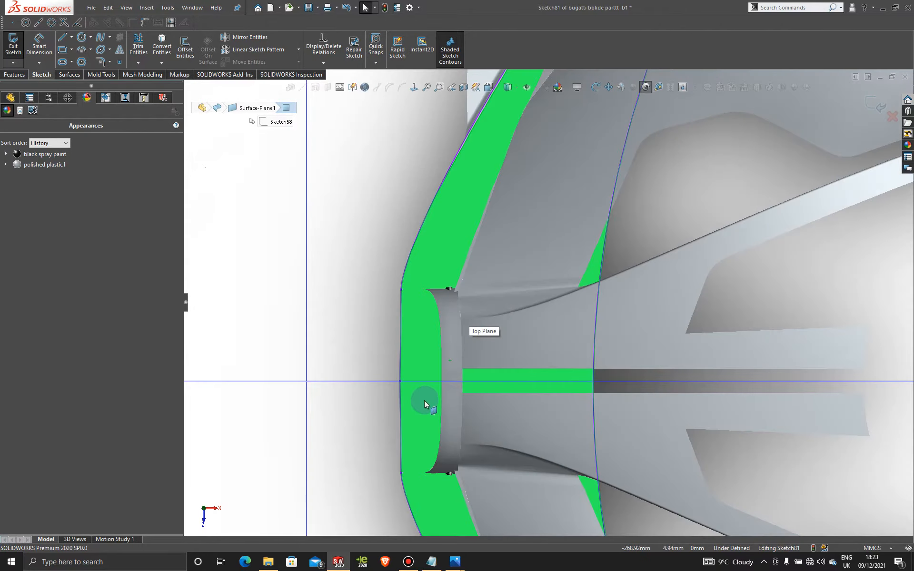
{"action": "middle_click_drag", "start_coordinate": [425, 402], "coordinate": [507, 380]}
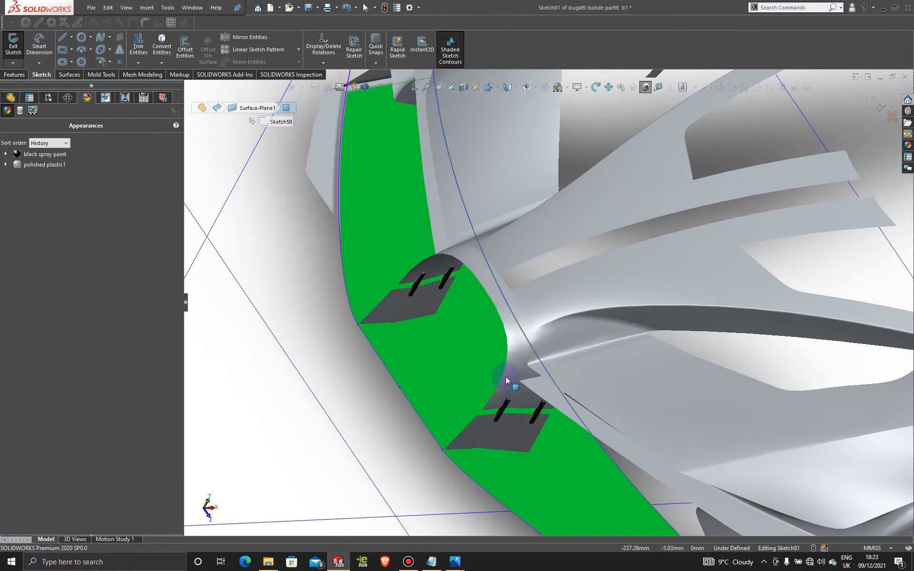
{"action": "scroll", "coordinate": [524, 361], "scroll_direction": "up", "scroll_amount": 4}
{"action": "scroll", "coordinate": [547, 339], "scroll_direction": "down", "scroll_amount": 4}
{"action": "scroll", "coordinate": [547, 339], "scroll_direction": "up", "scroll_amount": 4}
{"action": "scroll", "coordinate": [571, 288], "scroll_direction": "down", "scroll_amount": 2}
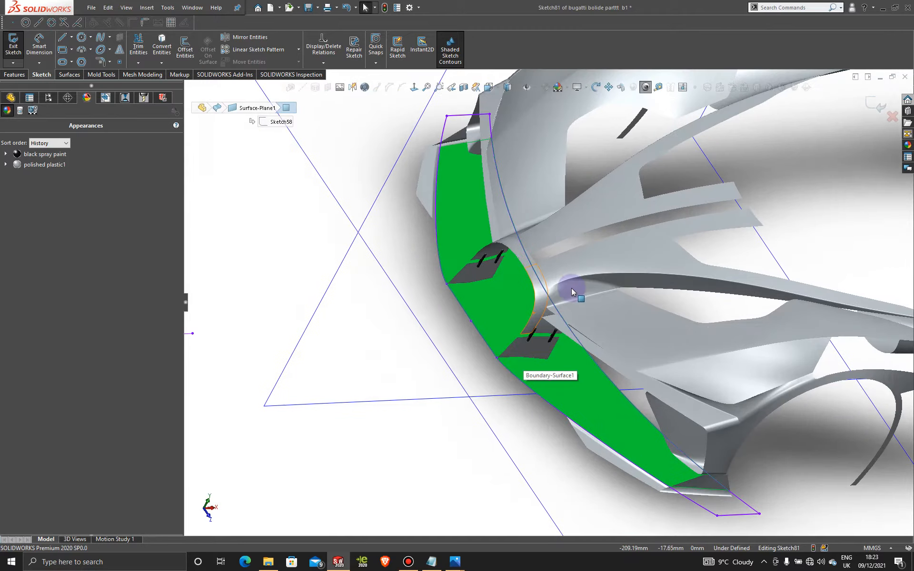
{"action": "left_click", "coordinate": [284, 182]}
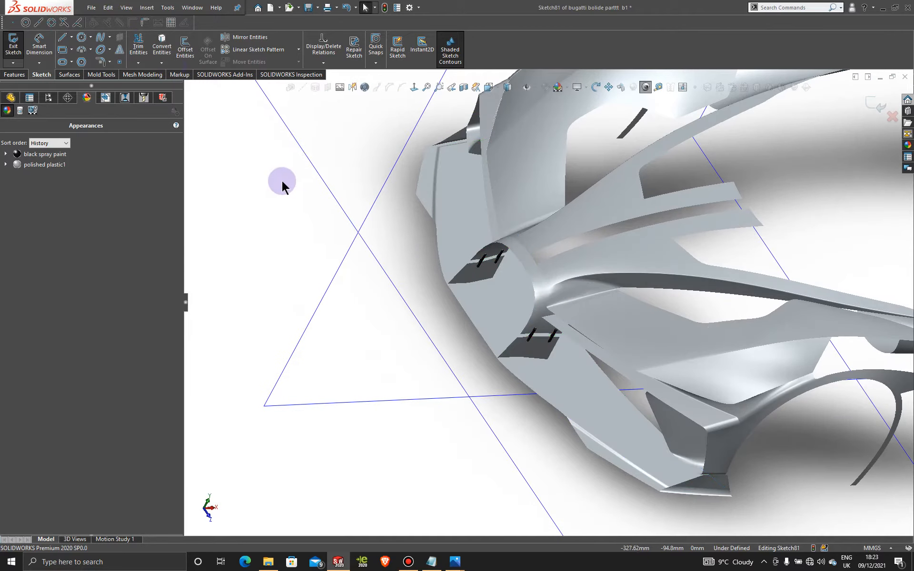
{"action": "scroll", "coordinate": [598, 255], "scroll_direction": "down", "scroll_amount": 2}
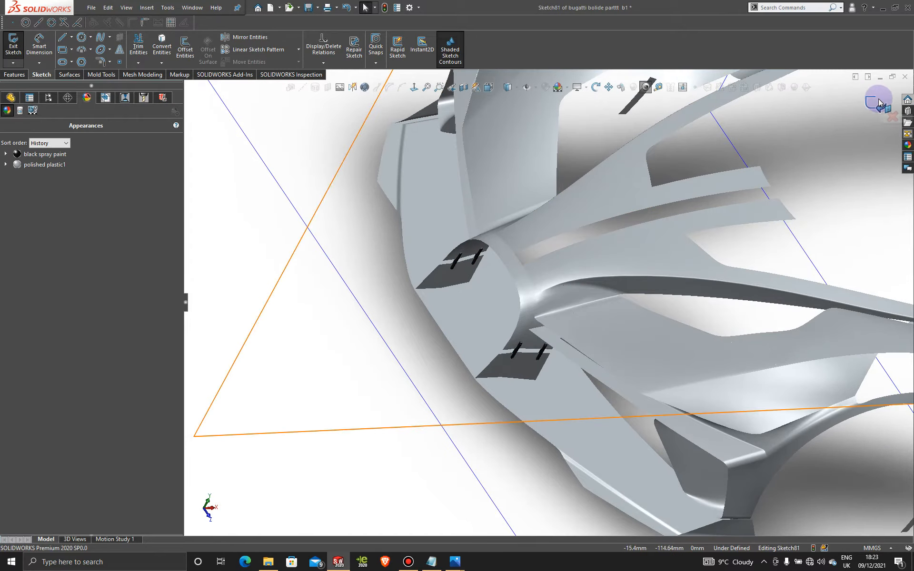
{"action": "left_click", "coordinate": [161, 46]}
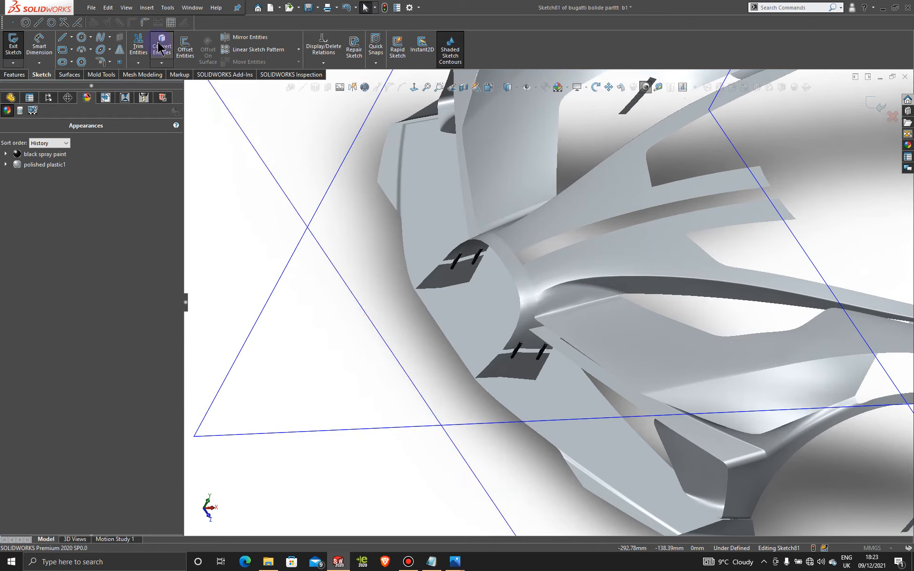
{"action": "left_click", "coordinate": [515, 379]}
{"action": "scroll", "coordinate": [506, 396], "scroll_direction": "down", "scroll_amount": 5}
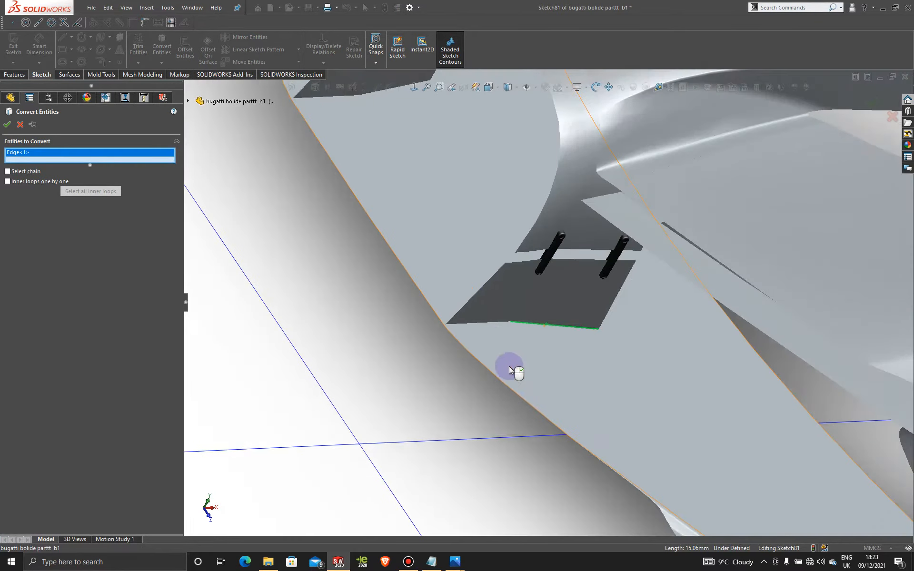
{"action": "left_click", "coordinate": [492, 326]}
{"action": "scroll", "coordinate": [495, 350], "scroll_direction": "up", "scroll_amount": 5}
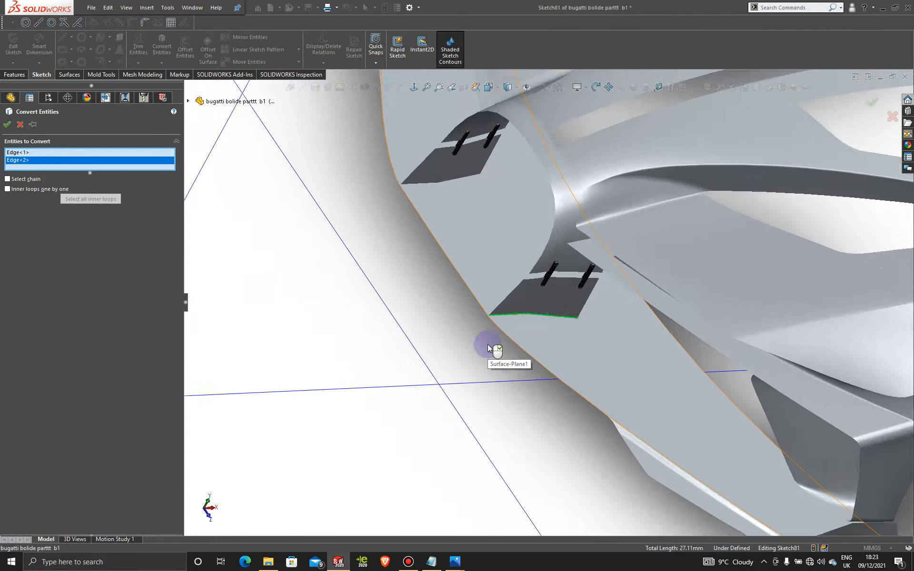
{"action": "left_click", "coordinate": [6, 128]}
Step: Sketch a horizontal line about 41 mm long on the car's centerline, running rearward from the nose's front edge
{"action": "middle_click_drag", "start_coordinate": [302, 167], "coordinate": [454, 320]}
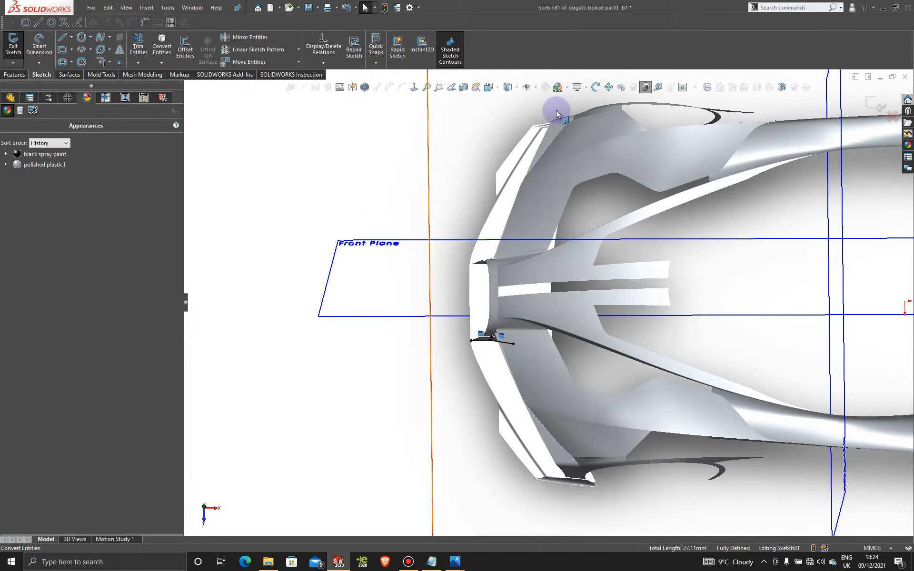
{"action": "left_click", "coordinate": [413, 89]}
{"action": "left_click", "coordinate": [414, 89]}
{"action": "left_click", "coordinate": [413, 88]}
{"action": "left_click", "coordinate": [414, 88]}
{"action": "mouse_move", "coordinate": [471, 199]}
{"action": "middle_mouse_down"}
{"action": "mouse_move", "coordinate": [445, 127]}
{"action": "mouse_move", "coordinate": [478, 406]}
{"action": "mouse_move", "coordinate": [420, 328]}
{"action": "mouse_move", "coordinate": [392, 377]}
{"action": "middle_mouse_up"}
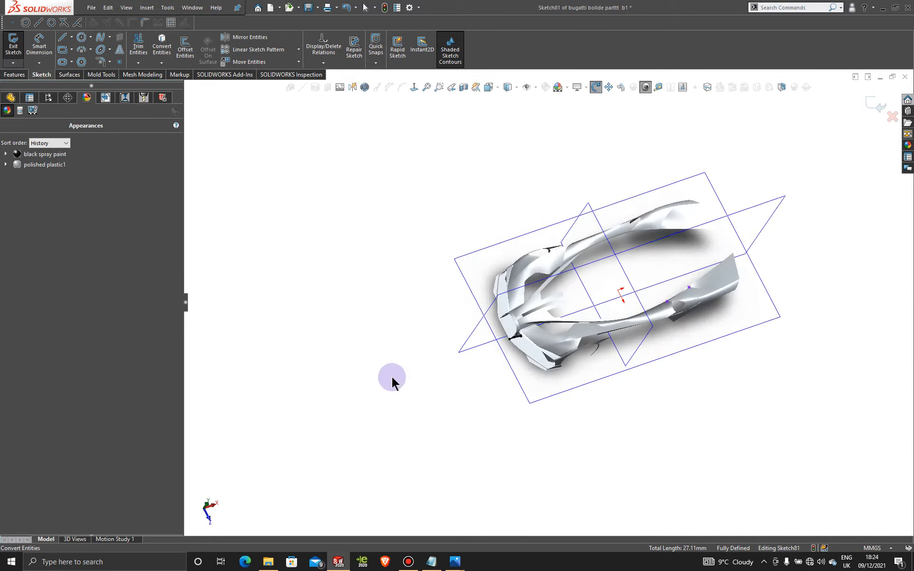
{"action": "key", "text": "Escape"}
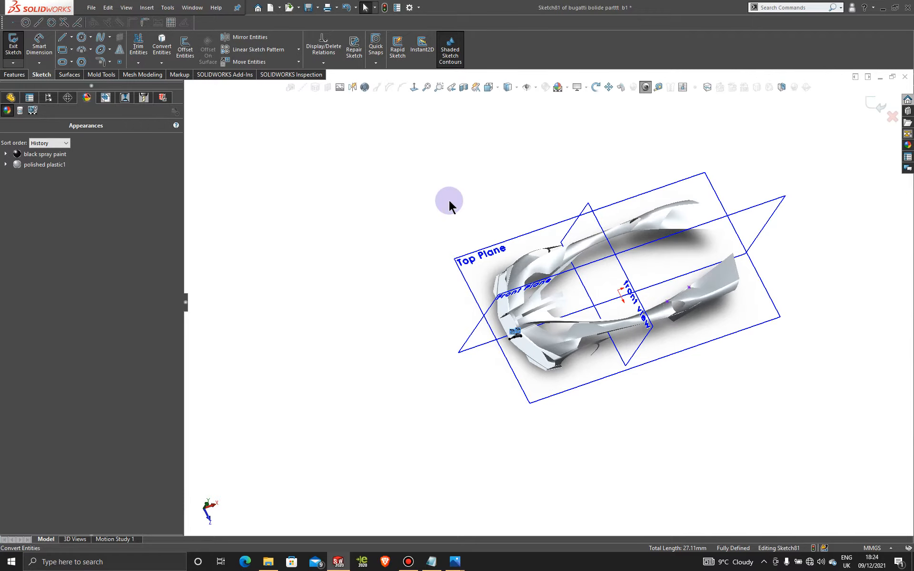
{"action": "key", "text": "space"}
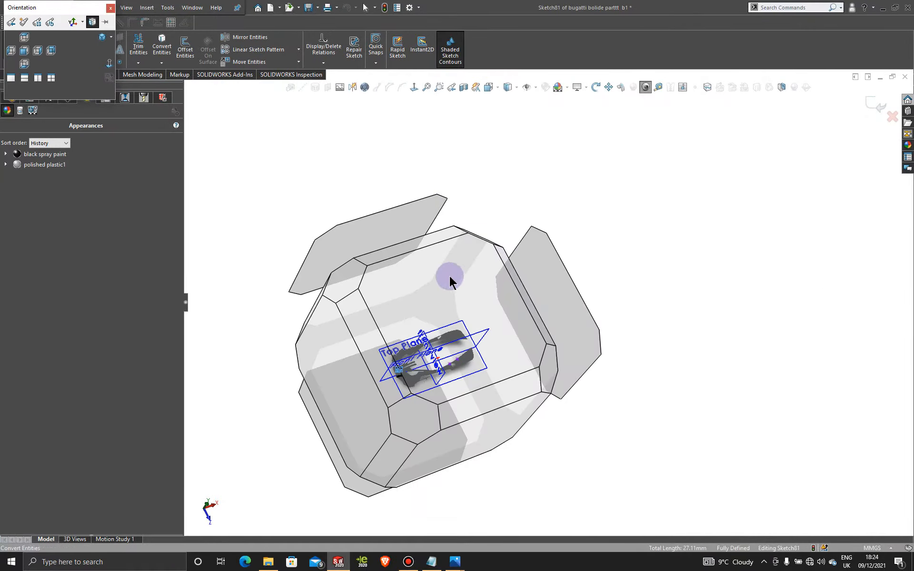
{"action": "left_click", "coordinate": [446, 276]}
{"action": "scroll", "coordinate": [444, 324], "scroll_direction": "down", "scroll_amount": 5}
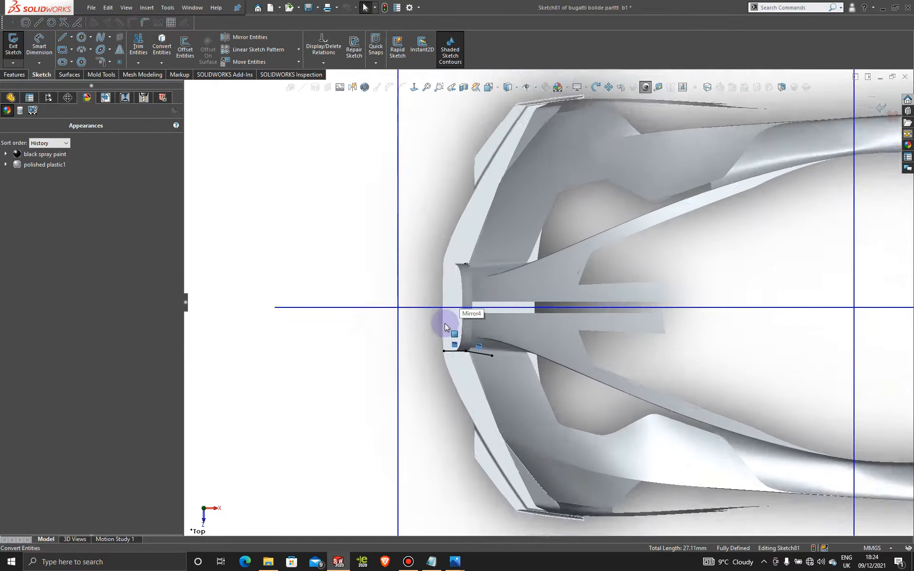
{"action": "scroll", "coordinate": [452, 326], "scroll_direction": "down", "scroll_amount": 4}
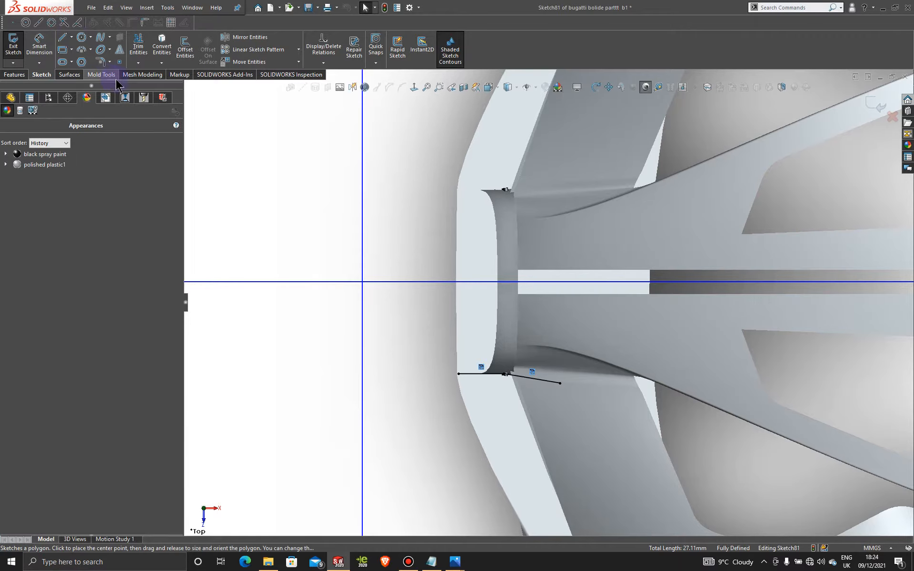
{"action": "left_click", "coordinate": [64, 40]}
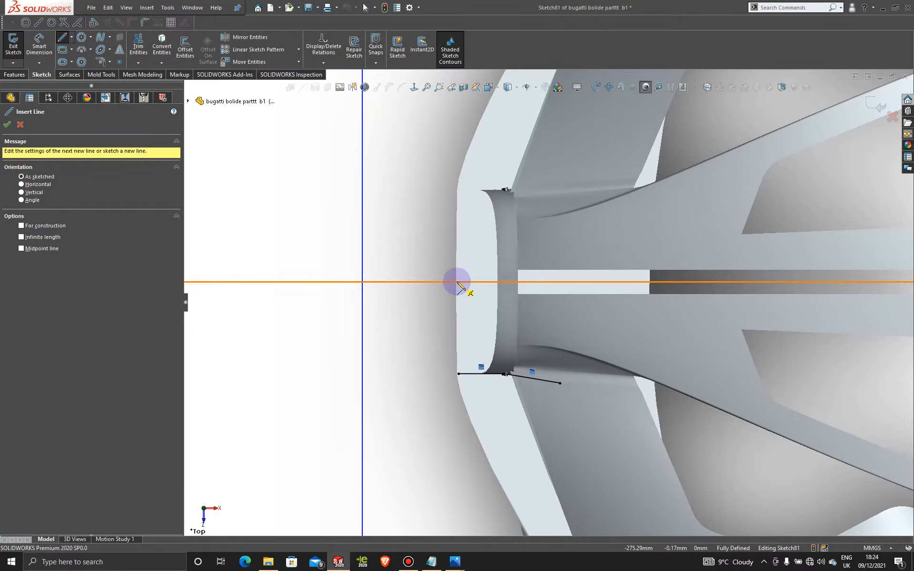
{"action": "scroll", "coordinate": [458, 284], "scroll_direction": "down", "scroll_amount": 2}
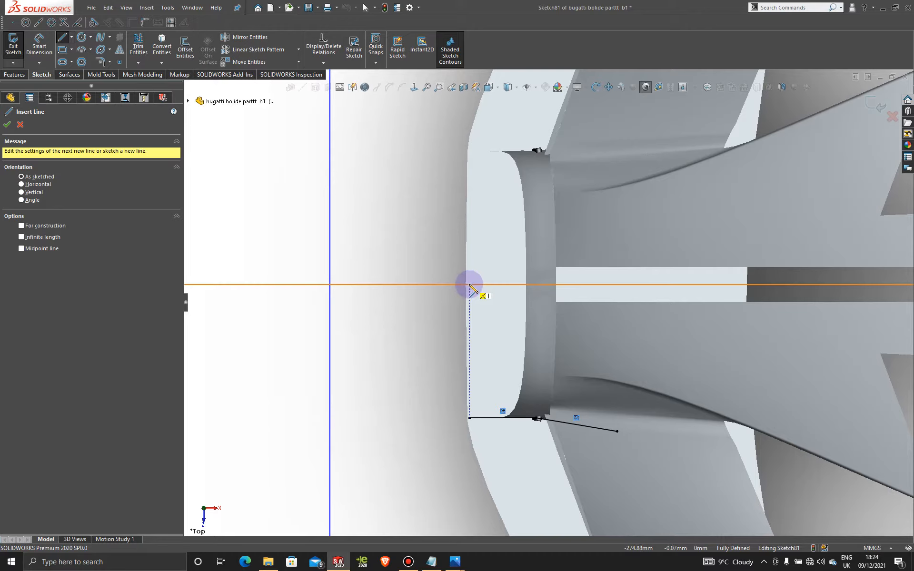
{"action": "left_click", "coordinate": [470, 284]}
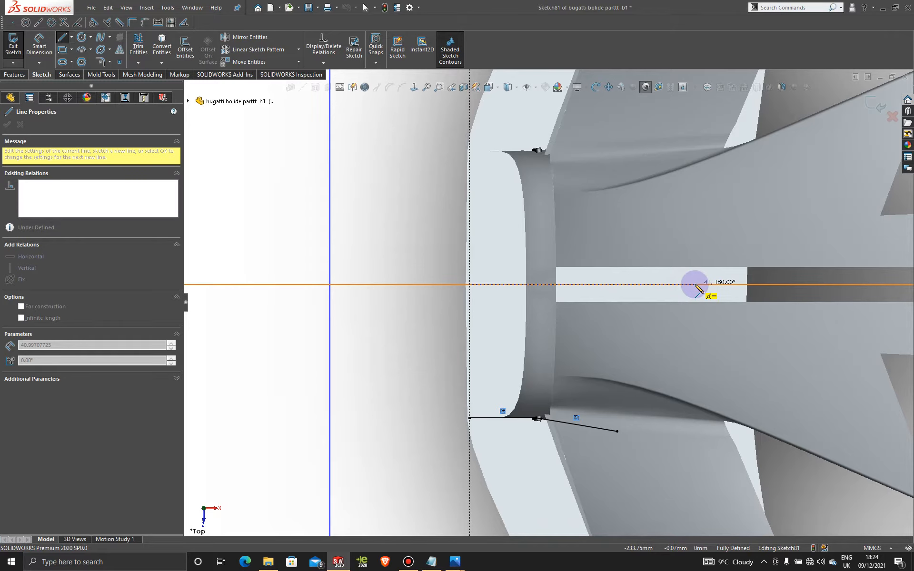
{"action": "left_click", "coordinate": [694, 284]}
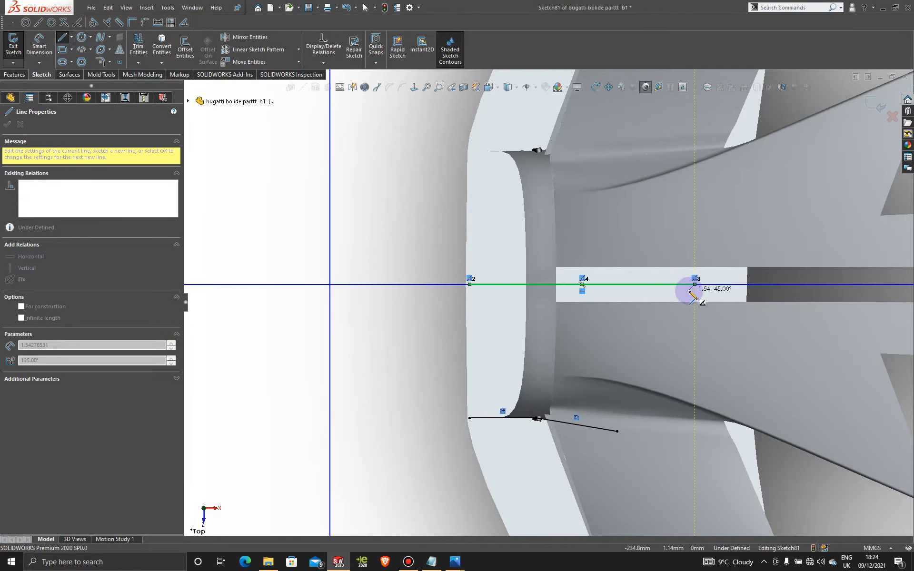
{"action": "key", "text": "Escape"}
Step: Trim away the two converted plate edges, keeping only the centerline line in the sketch
{"action": "mouse_move", "coordinate": [641, 358]}
{"action": "middle_mouse_down"}
{"action": "mouse_move", "coordinate": [577, 361]}
{"action": "mouse_move", "coordinate": [603, 174]}
{"action": "mouse_move", "coordinate": [612, 198]}
{"action": "mouse_move", "coordinate": [626, 204]}
{"action": "middle_mouse_up"}
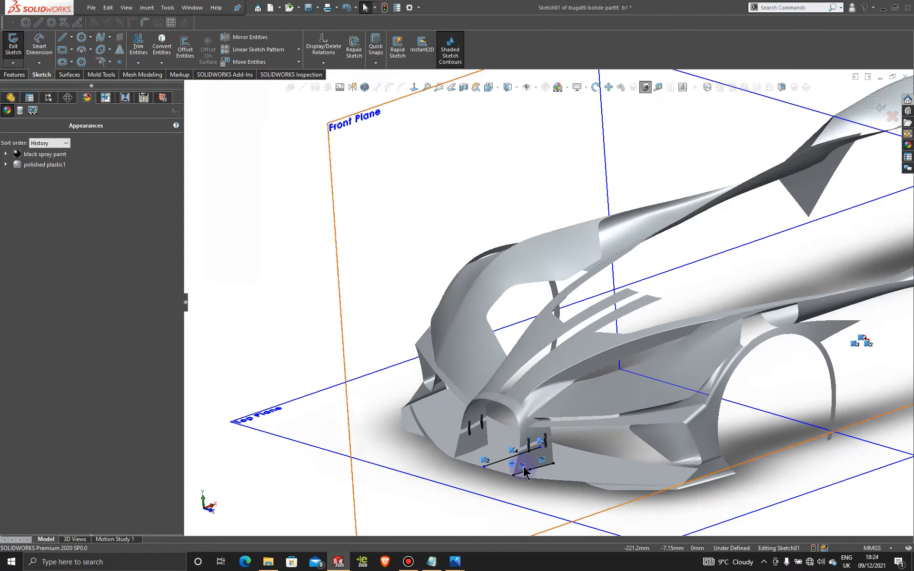
{"action": "scroll", "coordinate": [525, 461], "scroll_direction": "down", "scroll_amount": 5}
{"action": "mouse_move", "coordinate": [528, 459]}
{"action": "middle_mouse_down"}
{"action": "mouse_move", "coordinate": [520, 402]}
{"action": "mouse_move", "coordinate": [538, 418]}
{"action": "middle_mouse_up"}
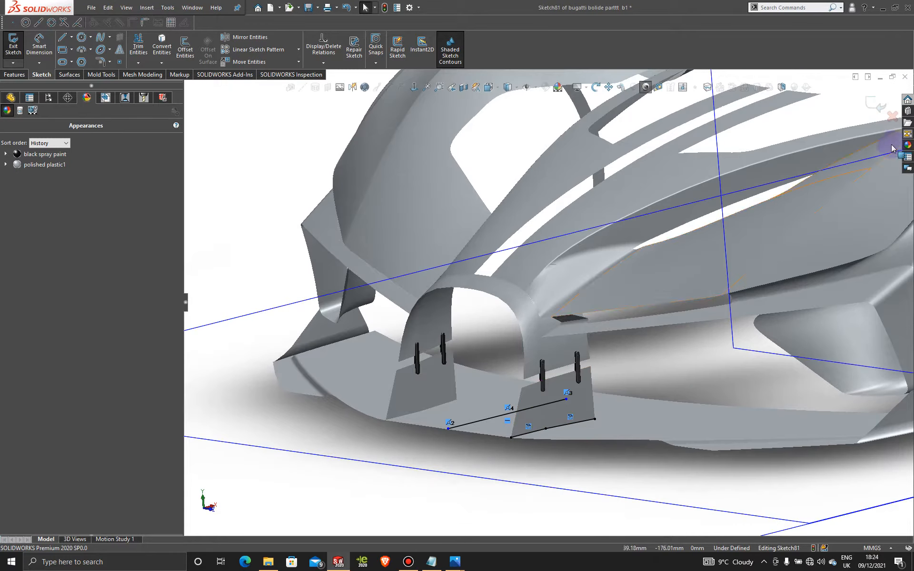
{"action": "left_click", "coordinate": [138, 44]}
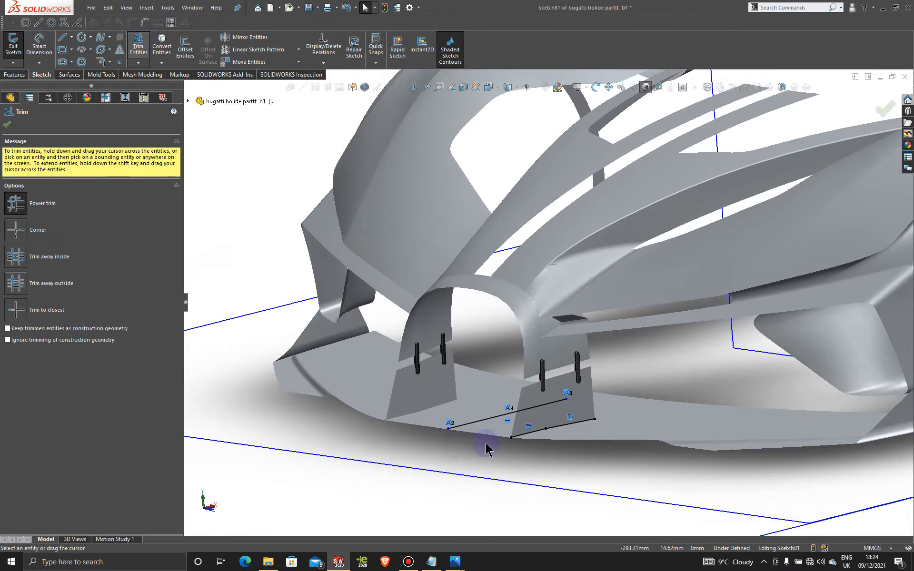
{"action": "scroll", "coordinate": [461, 445], "scroll_direction": "down", "scroll_amount": 2}
{"action": "mouse_move", "coordinate": [667, 409]}
{"action": "left_mouse_down"}
{"action": "mouse_move", "coordinate": [583, 389]}
{"action": "mouse_move", "coordinate": [546, 422]}
{"action": "mouse_move", "coordinate": [573, 424]}
{"action": "left_mouse_up"}
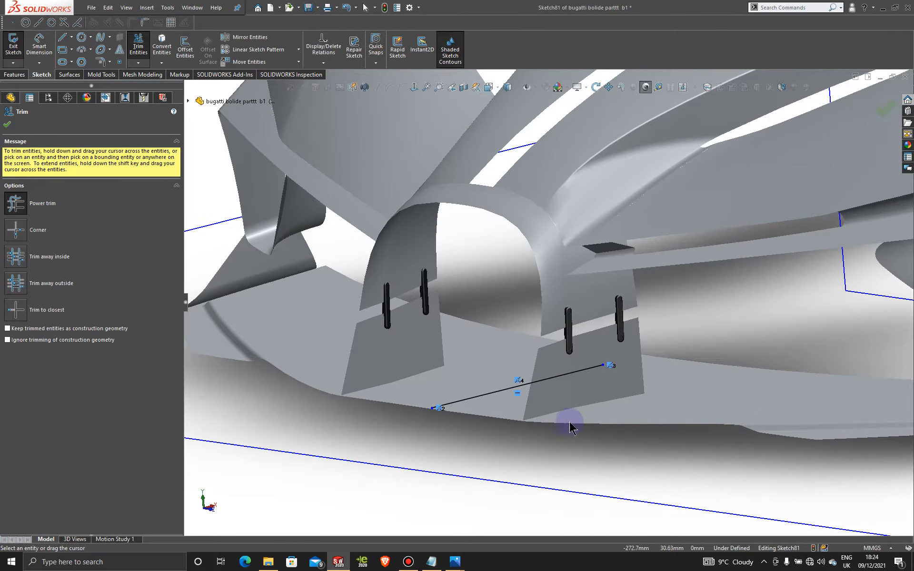
{"action": "scroll", "coordinate": [577, 424], "scroll_direction": "up", "scroll_amount": 2}
{"action": "scroll", "coordinate": [575, 369], "scroll_direction": "down", "scroll_amount": 5}
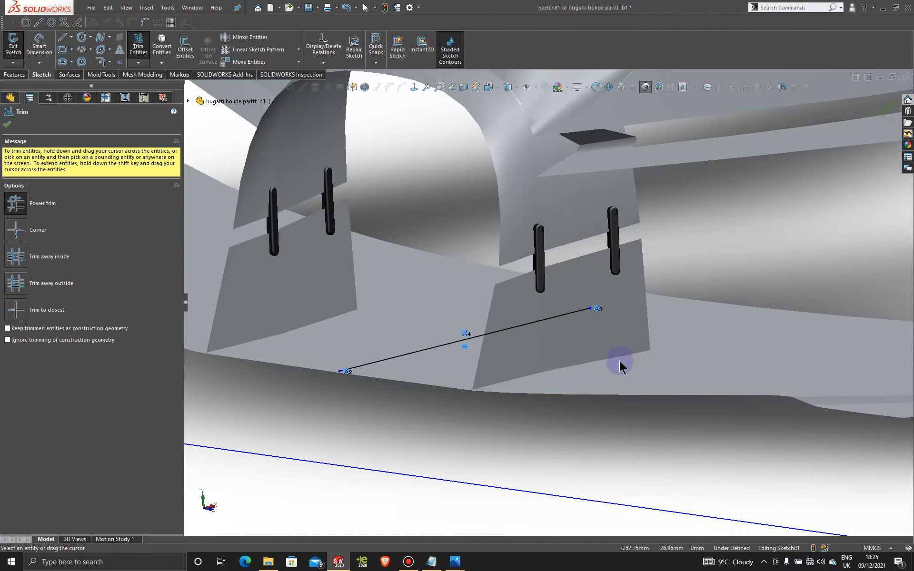
{"action": "scroll", "coordinate": [543, 305], "scroll_direction": "up", "scroll_amount": 1}
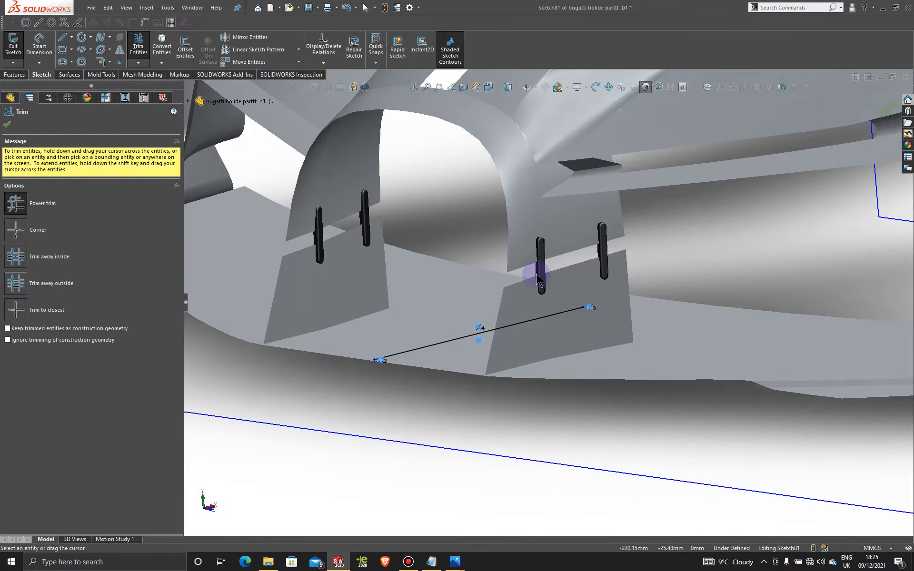
{"action": "left_click", "coordinate": [7, 126]}
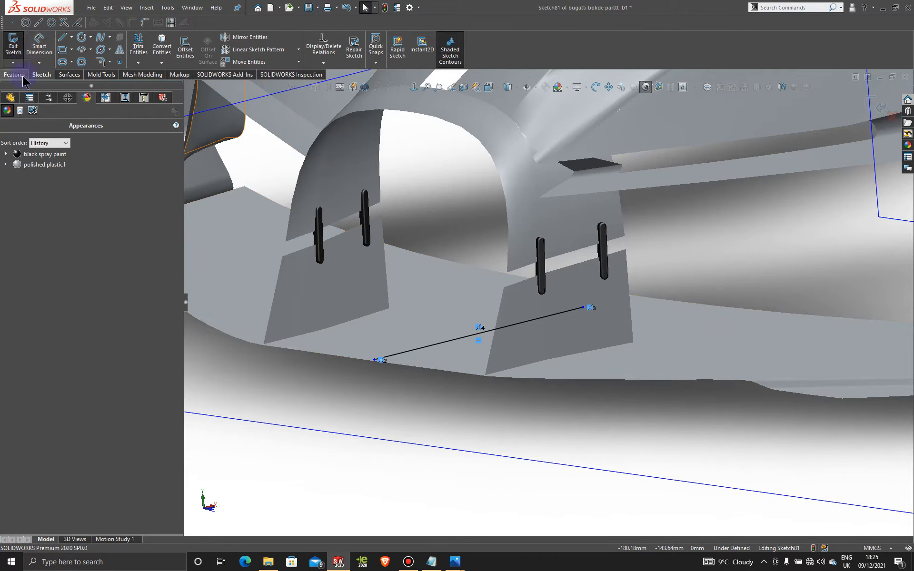
Step: Extrude the centerline sketch line upward from the splitter as a blind surface 17 mm high
{"action": "left_click", "coordinate": [69, 75]}
{"action": "left_click", "coordinate": [15, 47]}
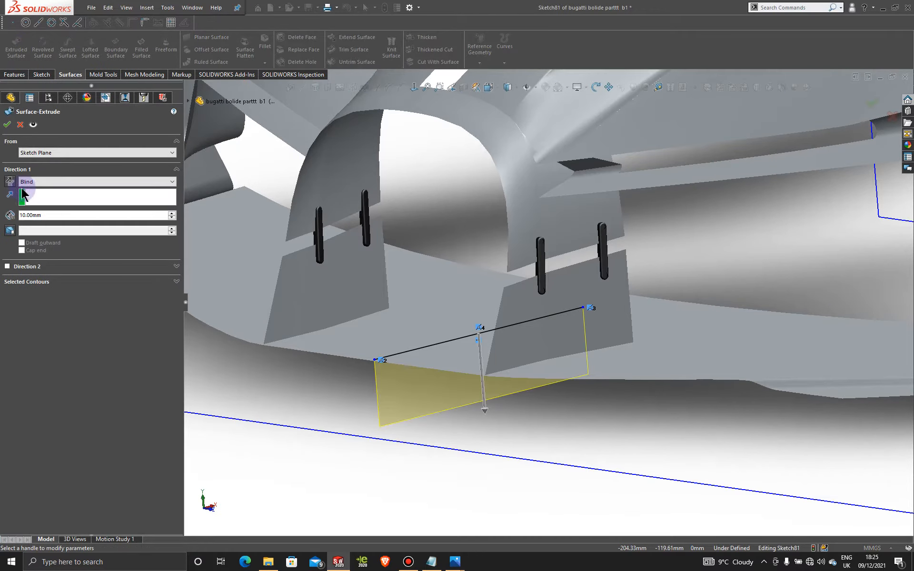
{"action": "left_click", "coordinate": [8, 182]}
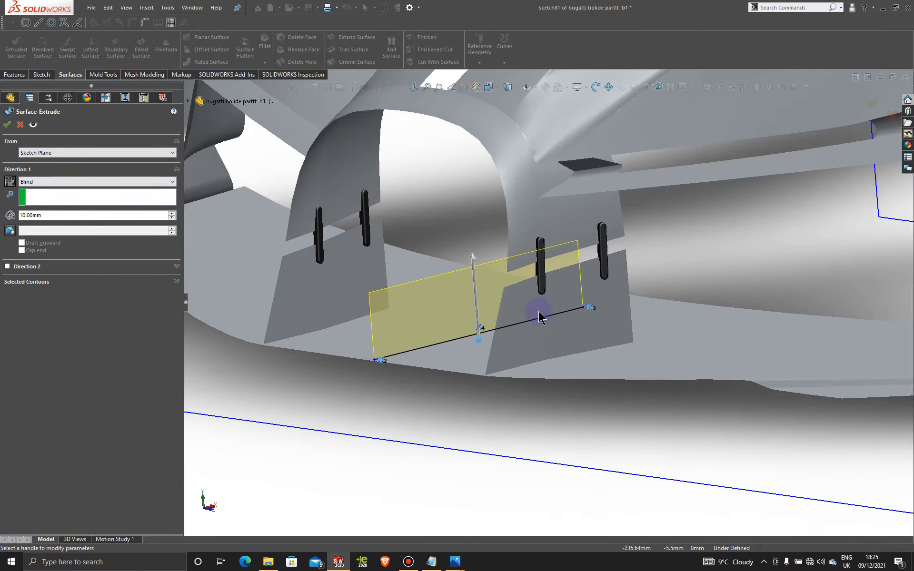
{"action": "scroll", "coordinate": [494, 306], "scroll_direction": "up", "scroll_amount": 1}
{"action": "middle_click_drag", "start_coordinate": [495, 306], "coordinate": [460, 306]}
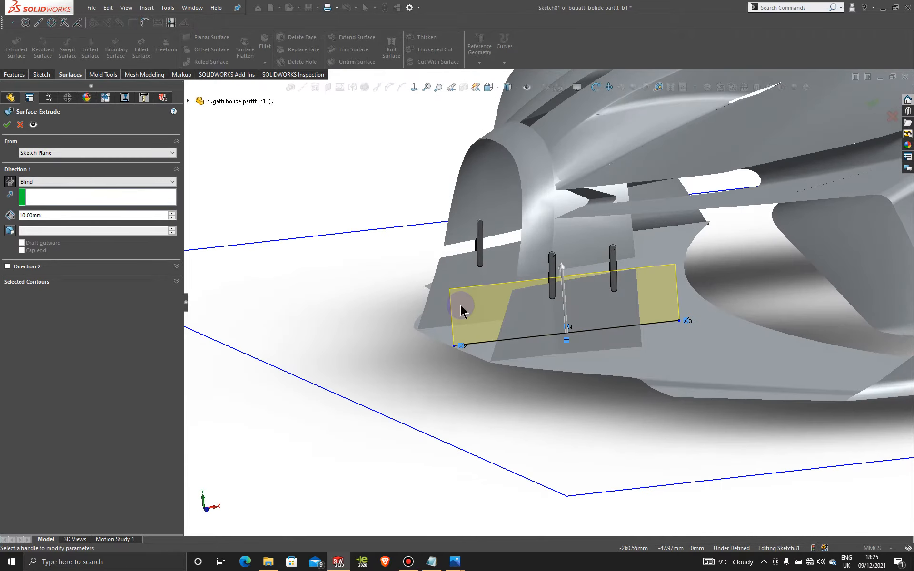
{"action": "key", "text": "space"}
{"action": "left_click", "coordinate": [457, 383]}
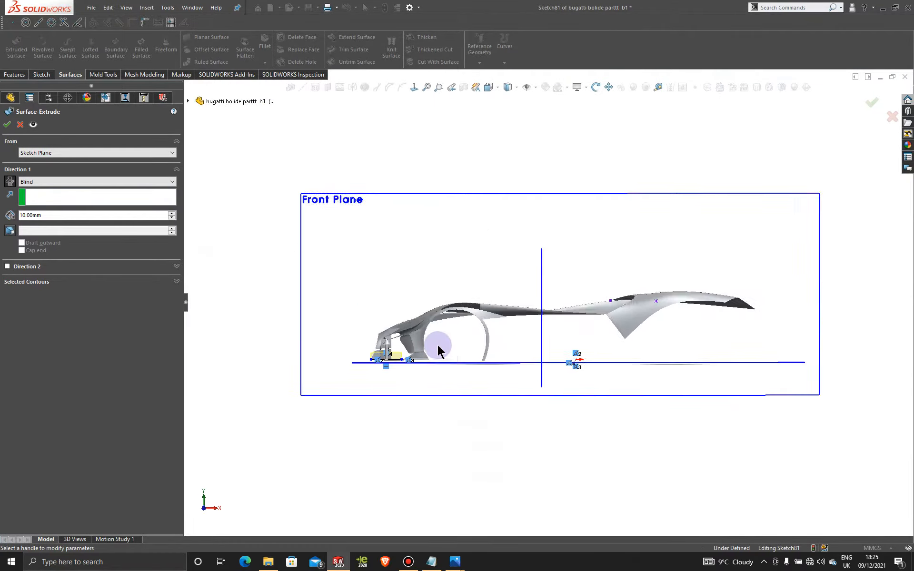
{"action": "scroll", "coordinate": [390, 367], "scroll_direction": "down", "scroll_amount": 10}
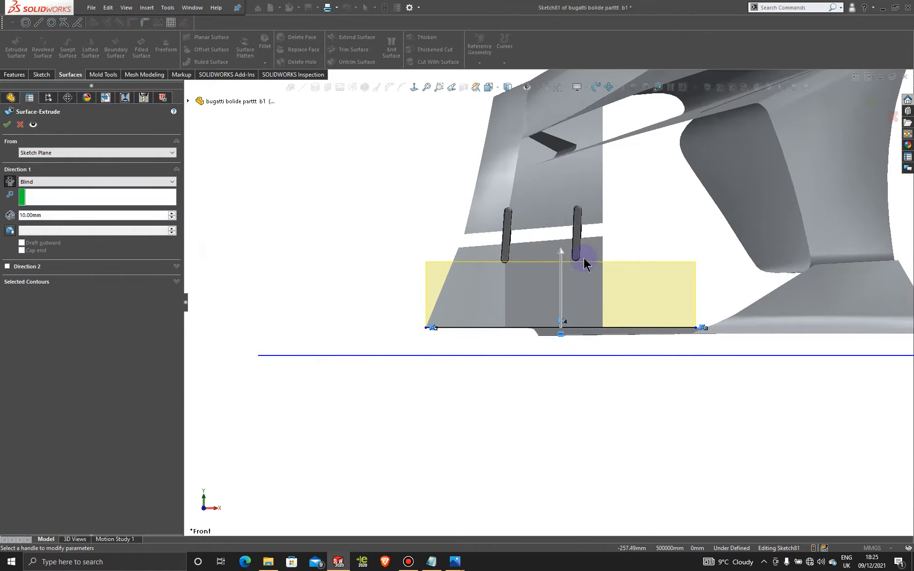
{"action": "left_click_drag", "start_coordinate": [561, 250], "coordinate": [564, 212]}
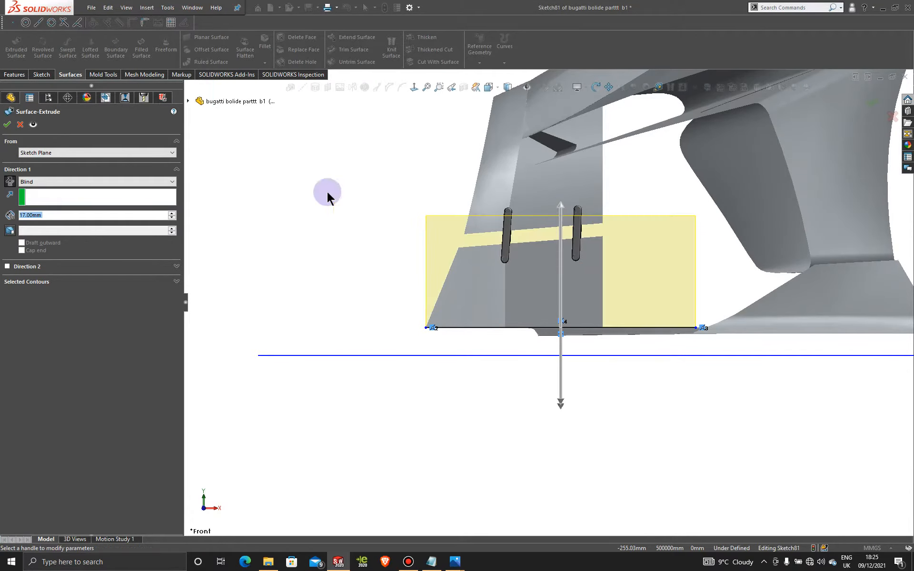
{"action": "left_click", "coordinate": [7, 124]}
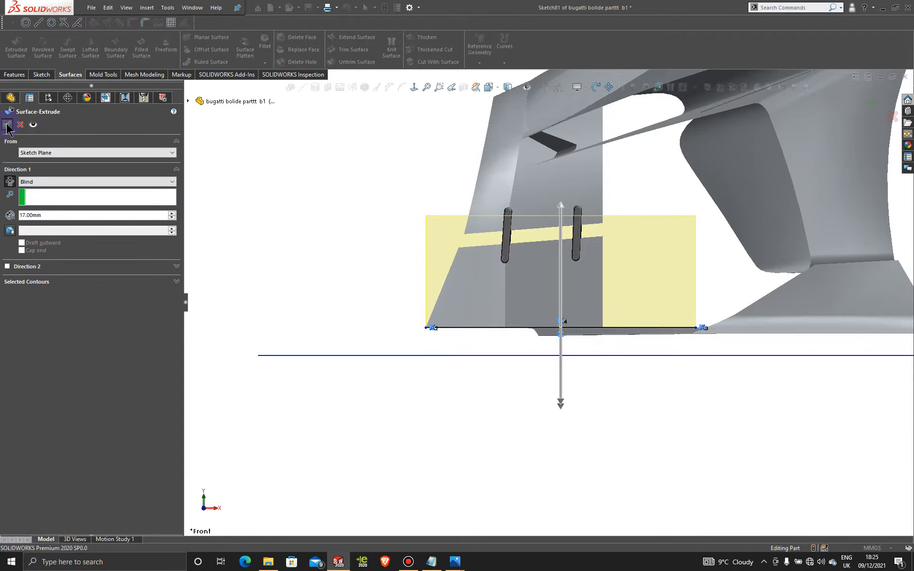
{"action": "left_click", "coordinate": [304, 249]}
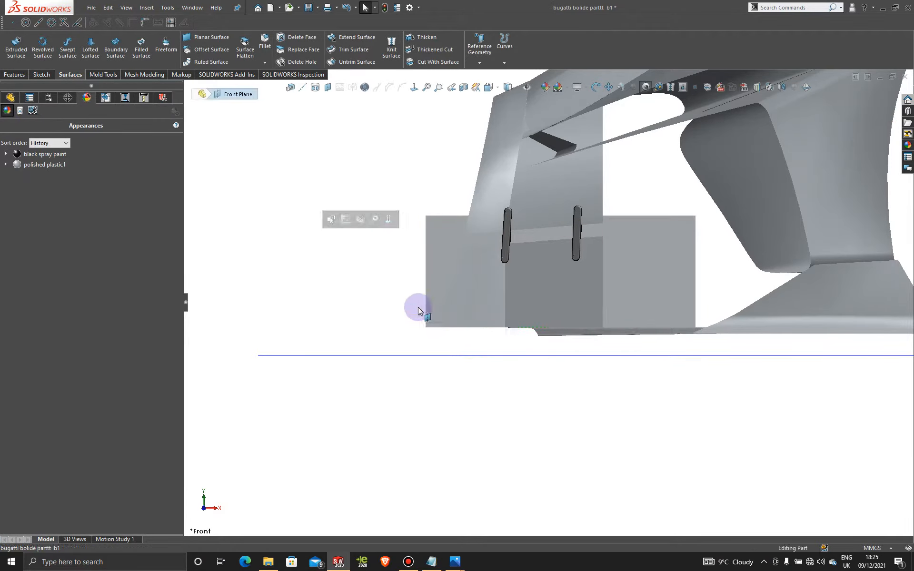
Step: Start a new sketch on the extruded center surface and view it face-on
{"action": "scroll", "coordinate": [435, 321], "scroll_direction": "up", "scroll_amount": 5}
{"action": "middle_click_drag", "start_coordinate": [435, 321], "coordinate": [461, 316]}
{"action": "scroll", "coordinate": [486, 287], "scroll_direction": "down", "scroll_amount": 6}
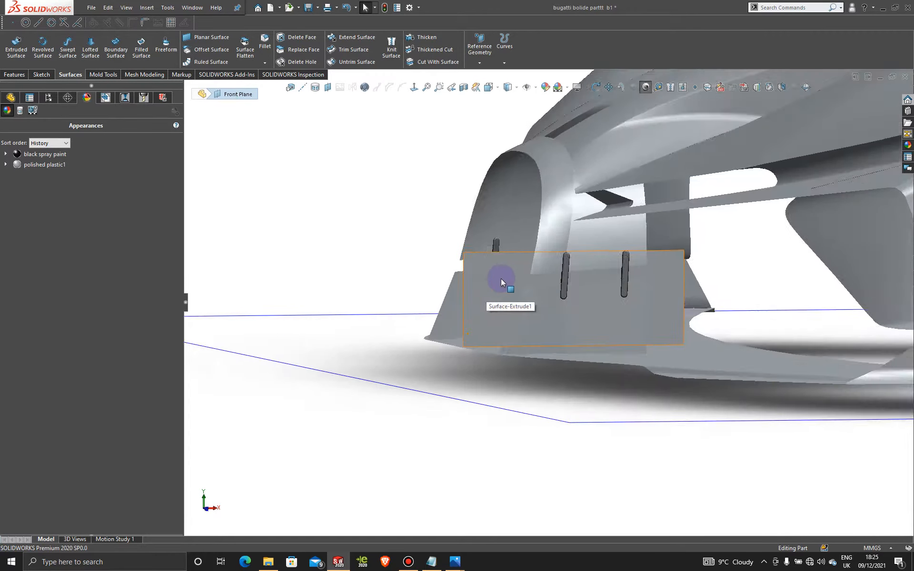
{"action": "left_click", "coordinate": [515, 284]}
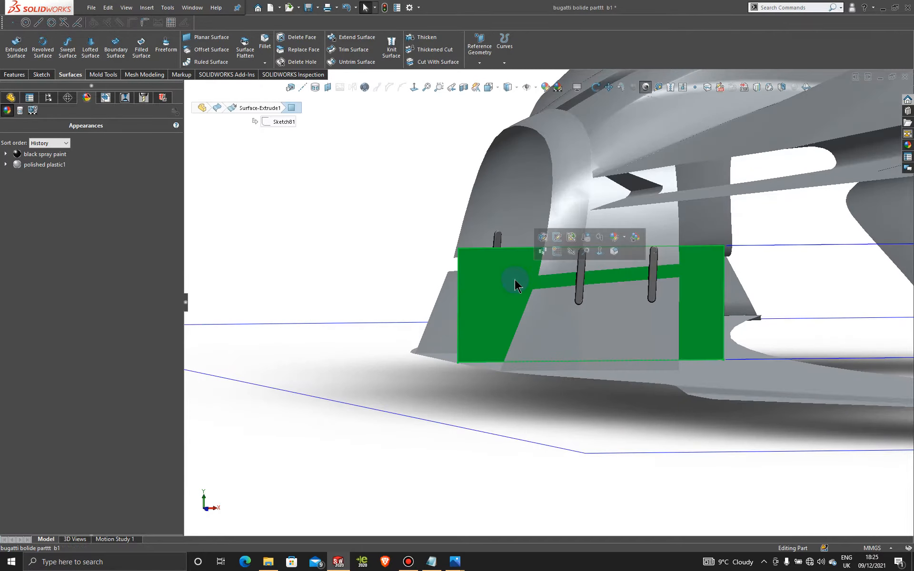
{"action": "left_click", "coordinate": [543, 252]}
{"action": "left_click", "coordinate": [414, 87]}
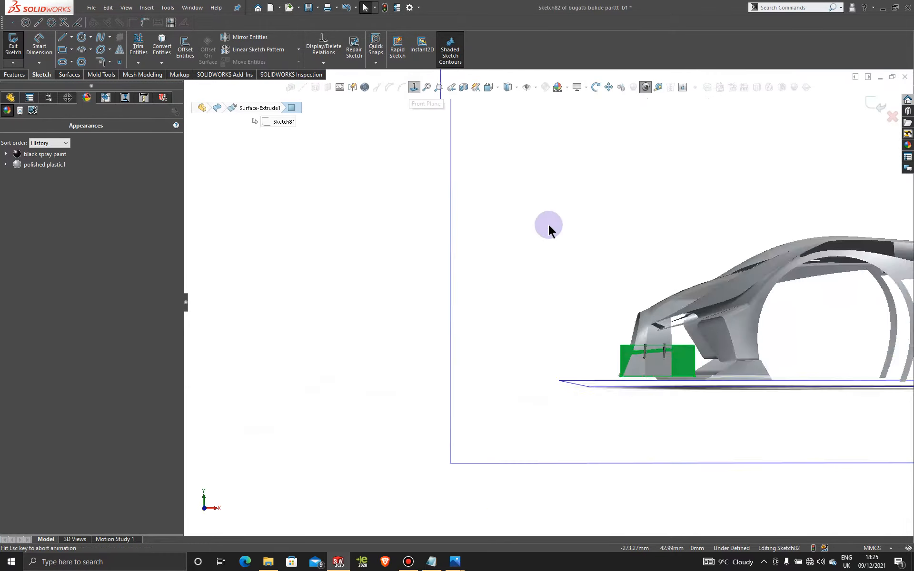
{"action": "scroll", "coordinate": [420, 323], "scroll_direction": "down", "scroll_amount": 3}
{"action": "scroll", "coordinate": [395, 360], "scroll_direction": "down", "scroll_amount": 4}
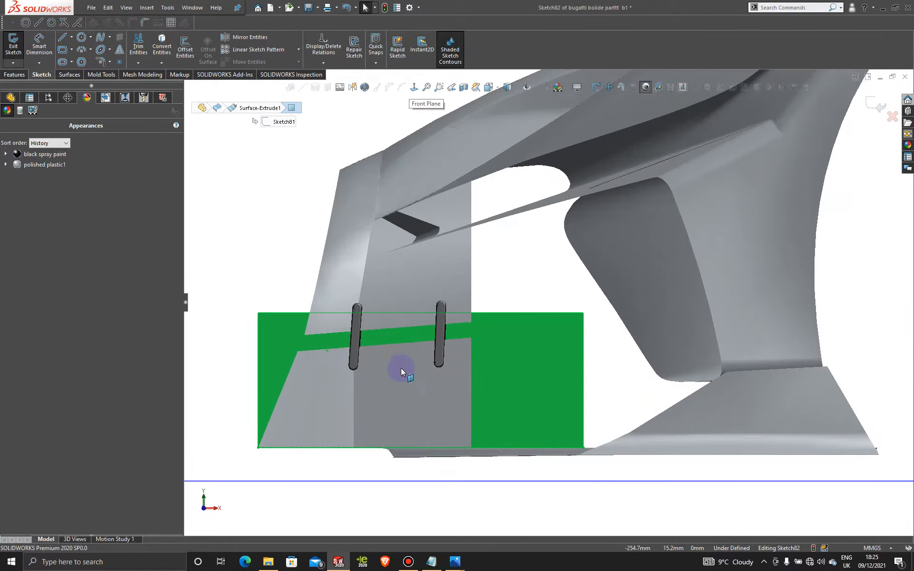
Step: Try converting the center surface's whole outline into sketch lines, and undo the conversion
{"action": "left_click", "coordinate": [165, 47]}
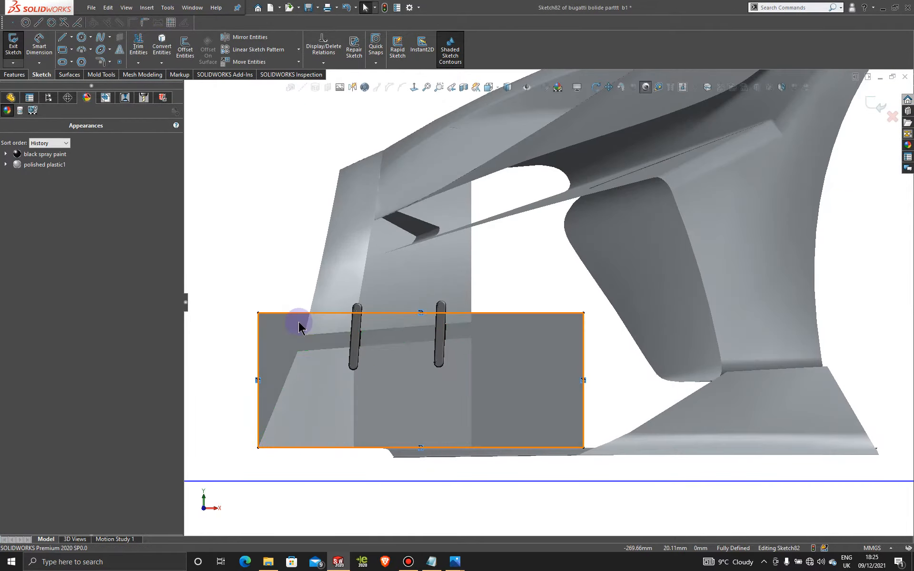
{"action": "scroll", "coordinate": [272, 224], "scroll_direction": "up", "scroll_amount": 1}
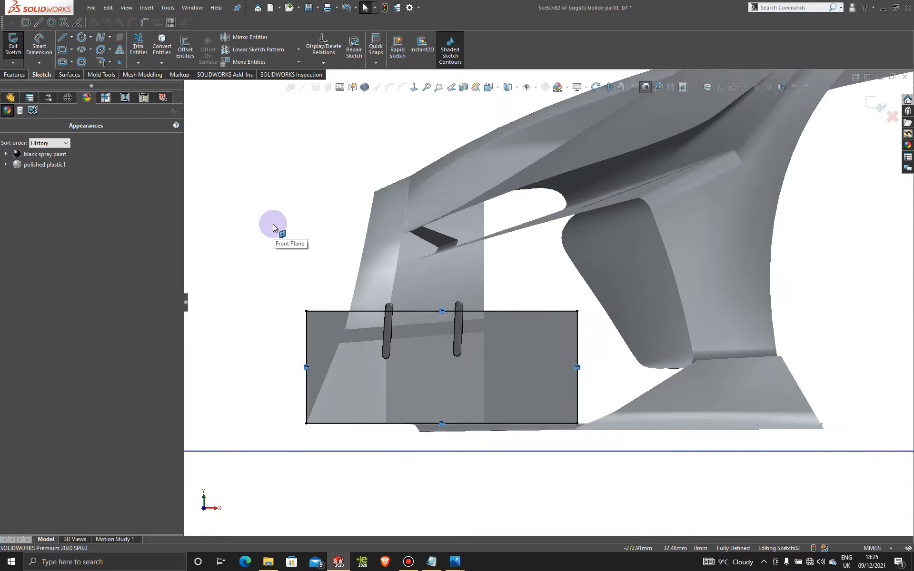
{"action": "key", "text": "ctrl+z"}
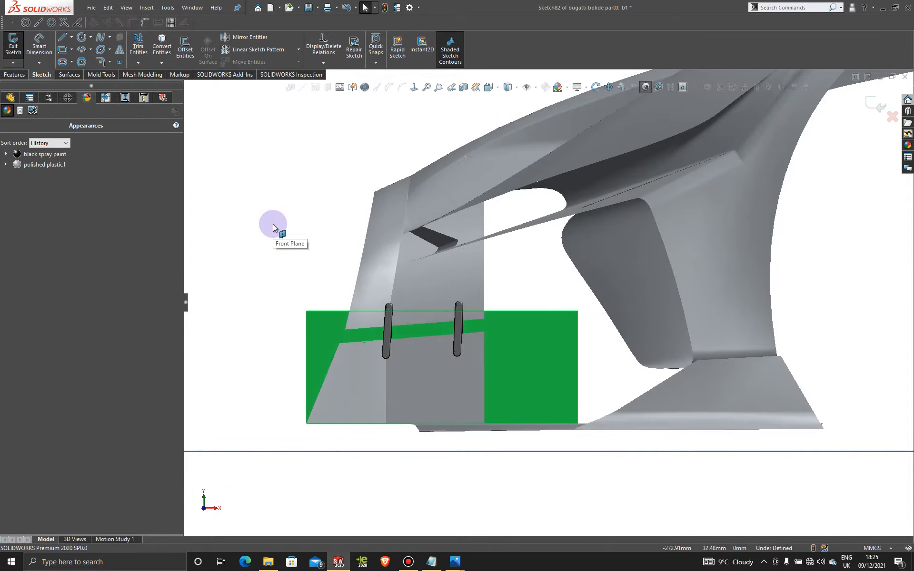
Step: Convert the two upper edges of the near-side lower vertical plate into sketch lines
{"action": "left_click", "coordinate": [272, 223]}
{"action": "scroll", "coordinate": [372, 318], "scroll_direction": "down", "scroll_amount": 1}
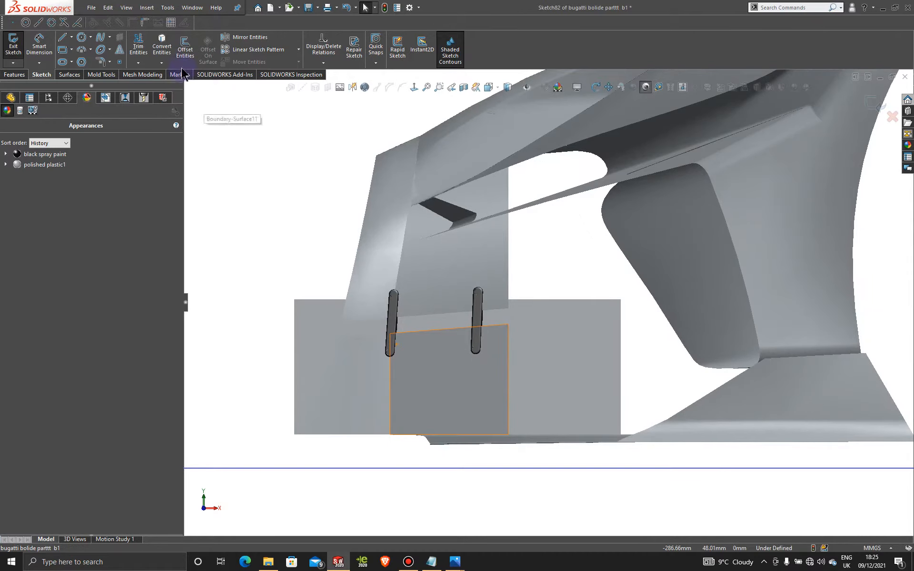
{"action": "left_click", "coordinate": [162, 46]}
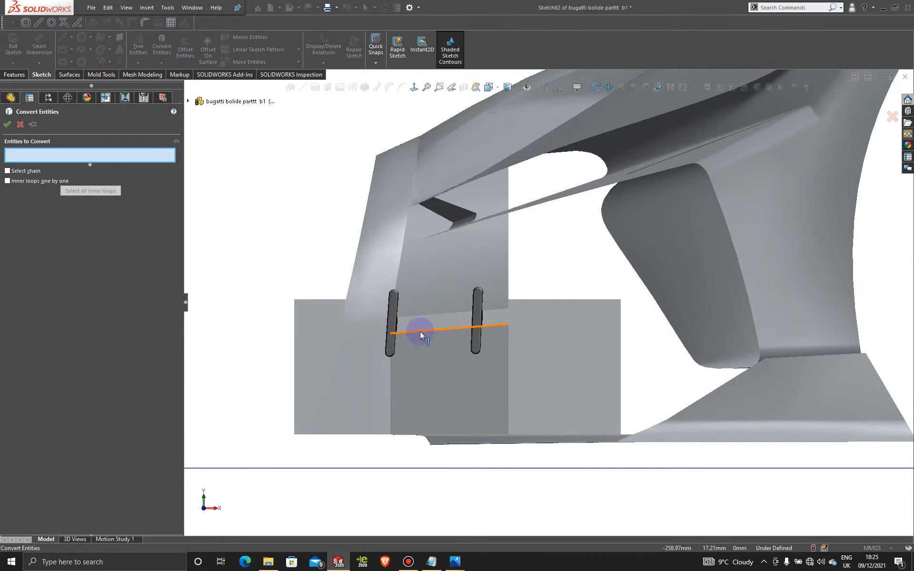
{"action": "left_click", "coordinate": [420, 332]}
{"action": "left_click", "coordinate": [369, 335]}
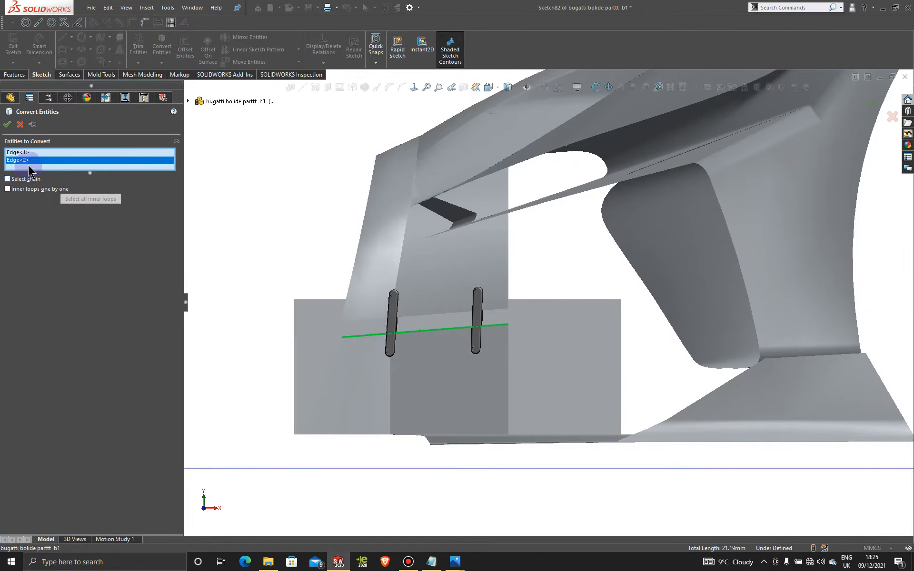
{"action": "left_click", "coordinate": [7, 127]}
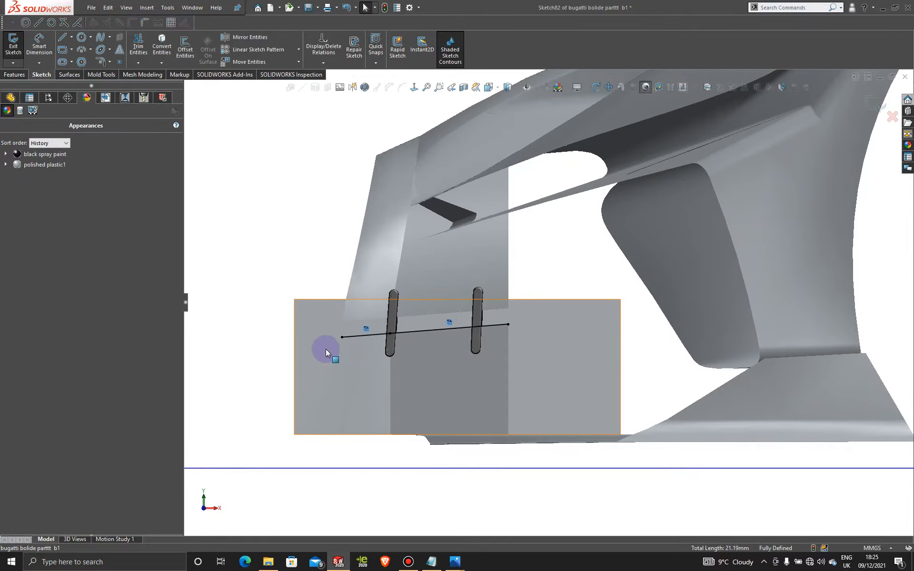
Step: Sketch a line in the same direction from the converted edges' front end to beyond the center surface's front edge
{"action": "left_click", "coordinate": [64, 39]}
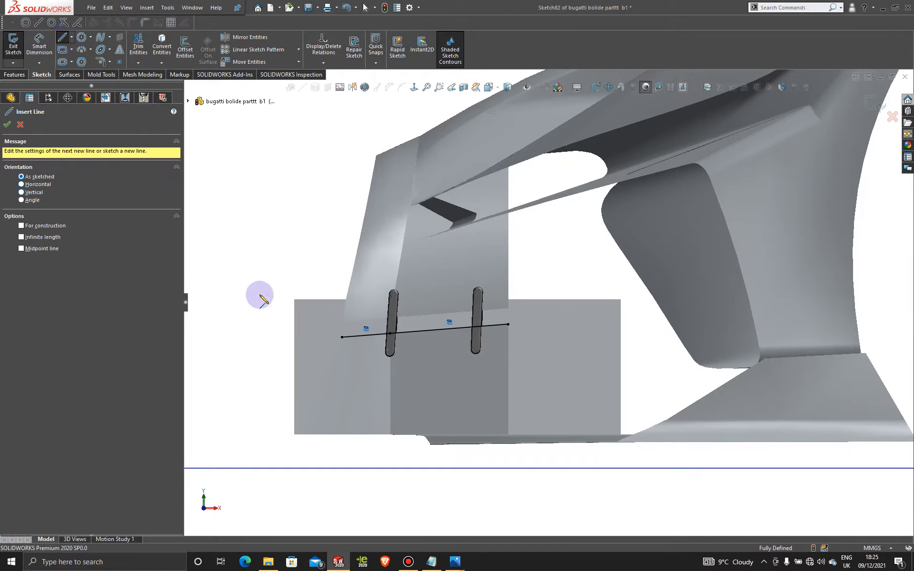
{"action": "scroll", "coordinate": [280, 323], "scroll_direction": "down", "scroll_amount": 2}
{"action": "left_click", "coordinate": [399, 341]}
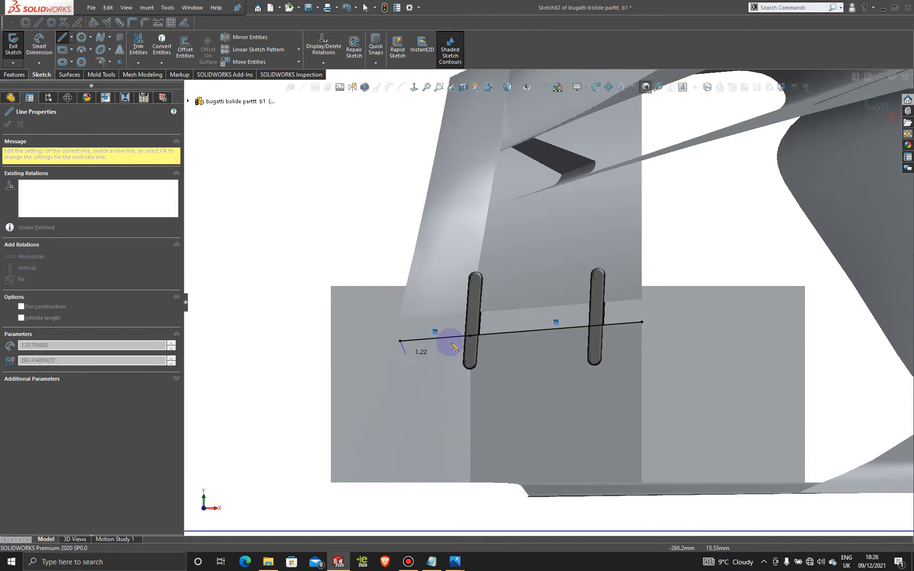
{"action": "left_click", "coordinate": [273, 351]}
{"action": "key", "text": "Escape"}
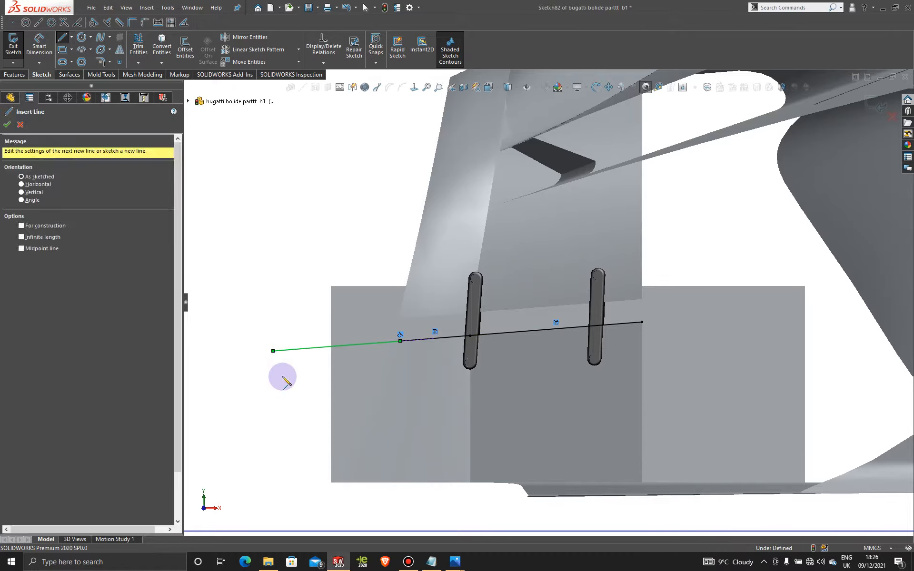
Step: Sketch a matching collinear line from the converted edges' rear end to beyond the center surface's rear edge
{"action": "key", "text": "l"}
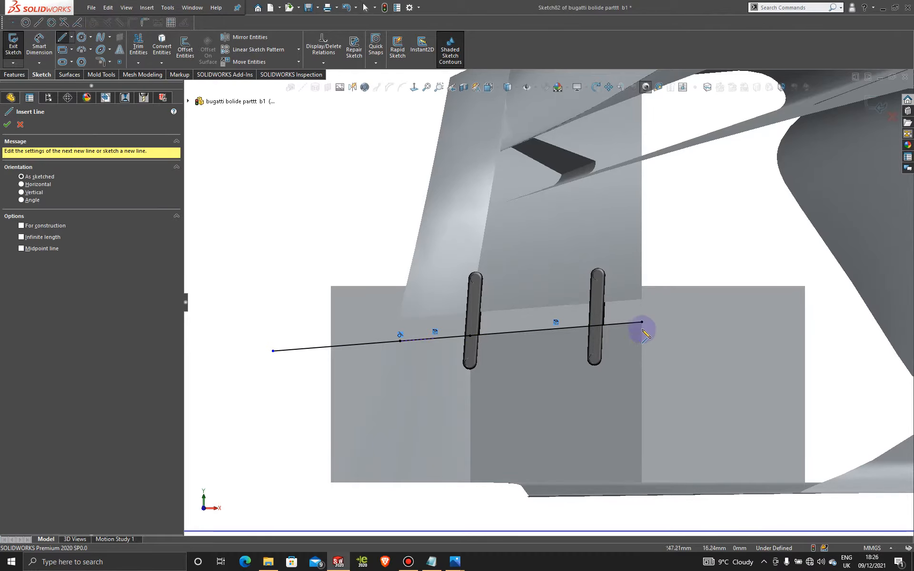
{"action": "left_click", "coordinate": [641, 322]}
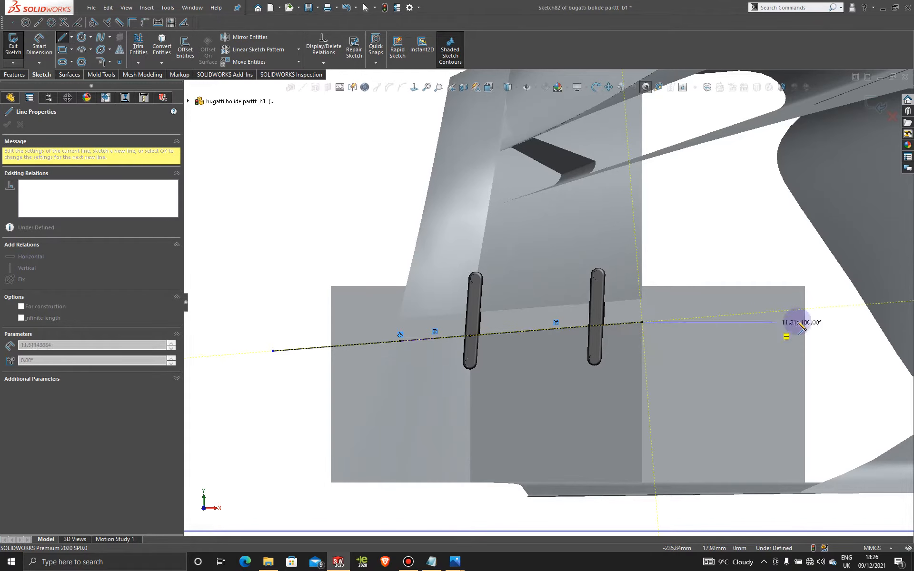
{"action": "double_click", "coordinate": [836, 307]}
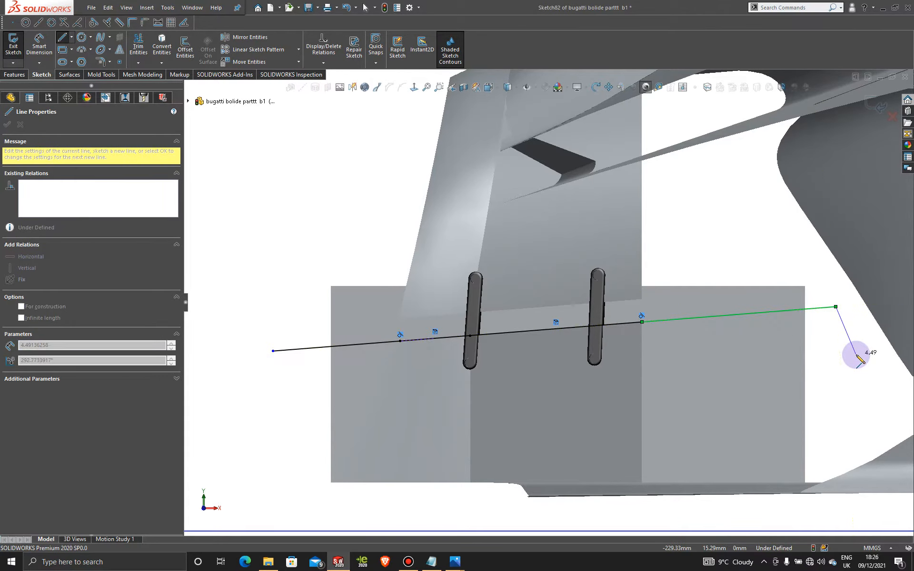
{"action": "key", "text": "Escape"}
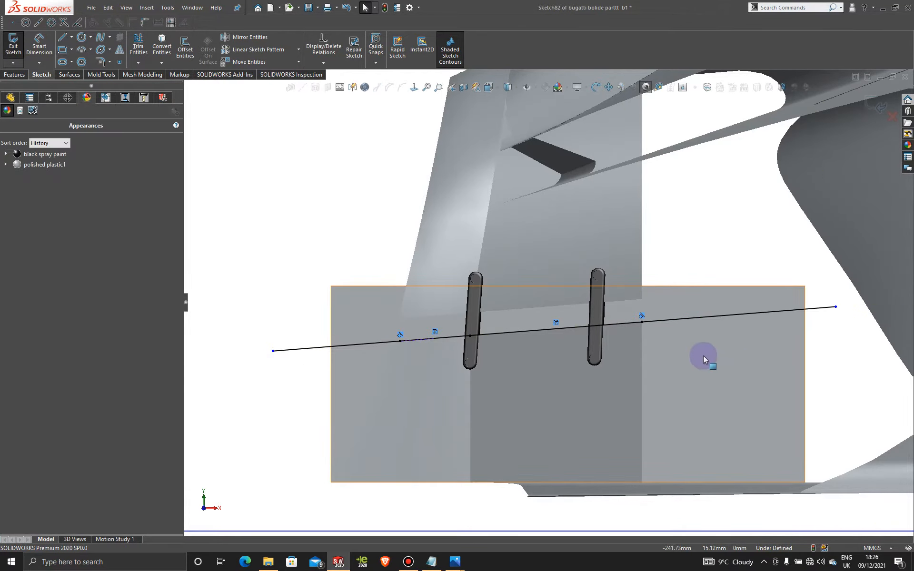
Step: Trim the center surface with the sloped sketch line, removing the portion above it
{"action": "key", "text": "z"}
{"action": "scroll", "coordinate": [646, 305], "scroll_direction": "down", "scroll_amount": 2}
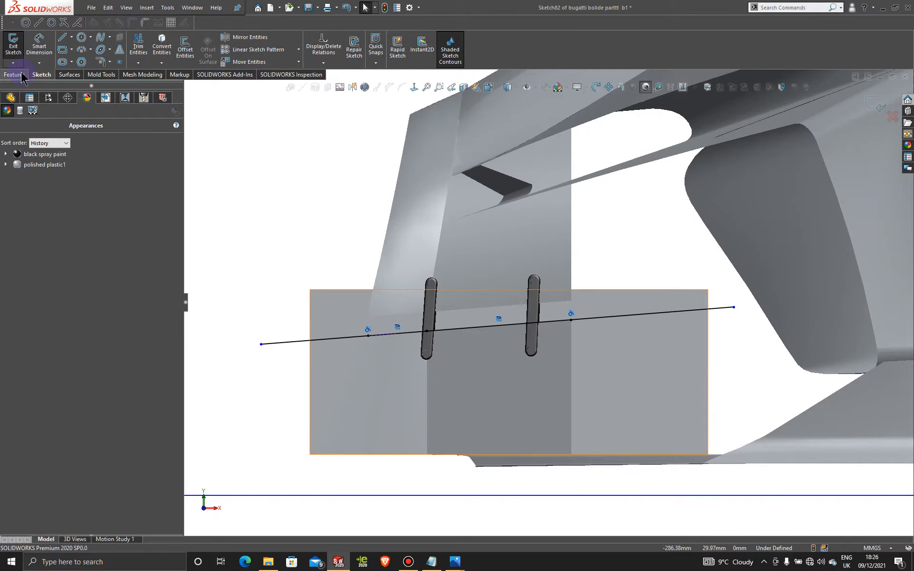
{"action": "left_click", "coordinate": [77, 79]}
{"action": "left_click", "coordinate": [353, 49]}
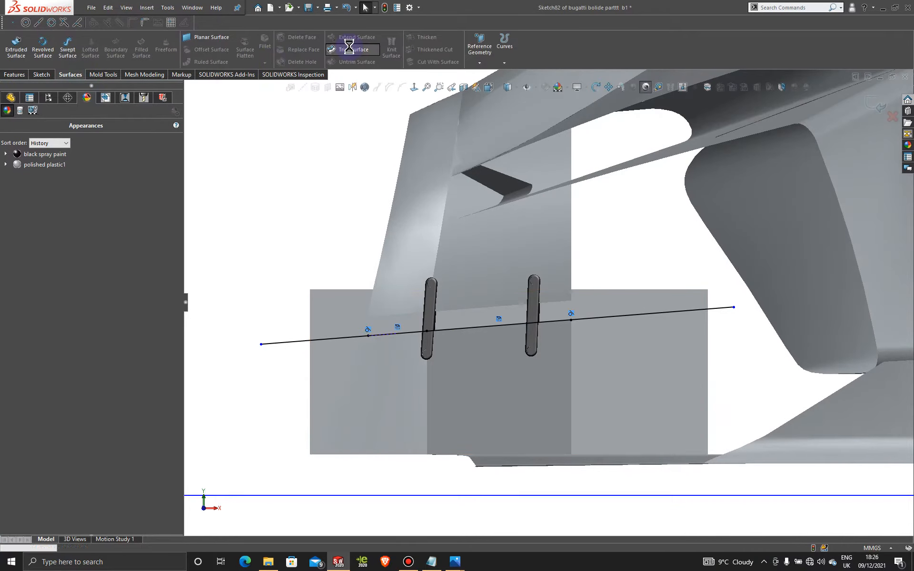
{"action": "left_click", "coordinate": [338, 286]}
{"action": "left_click", "coordinate": [340, 293]}
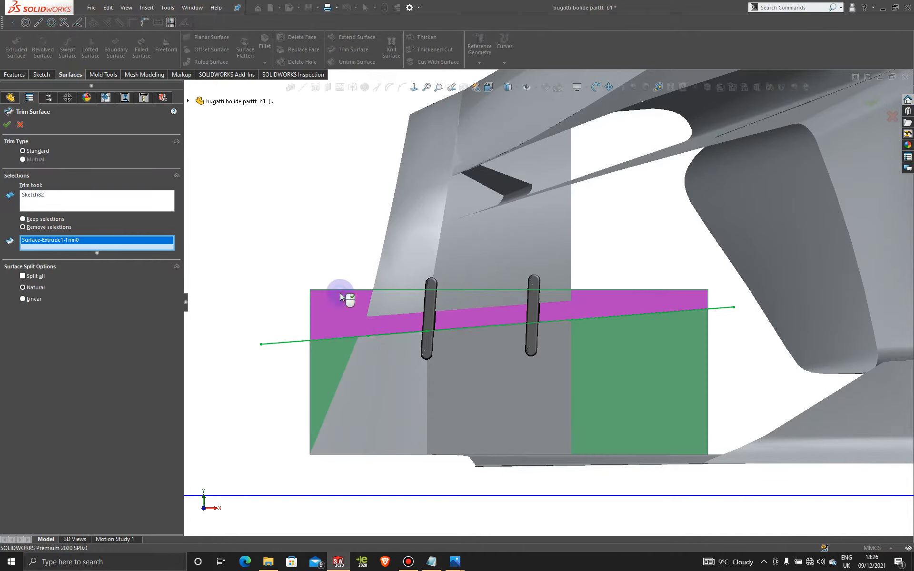
{"action": "left_click", "coordinate": [6, 125]}
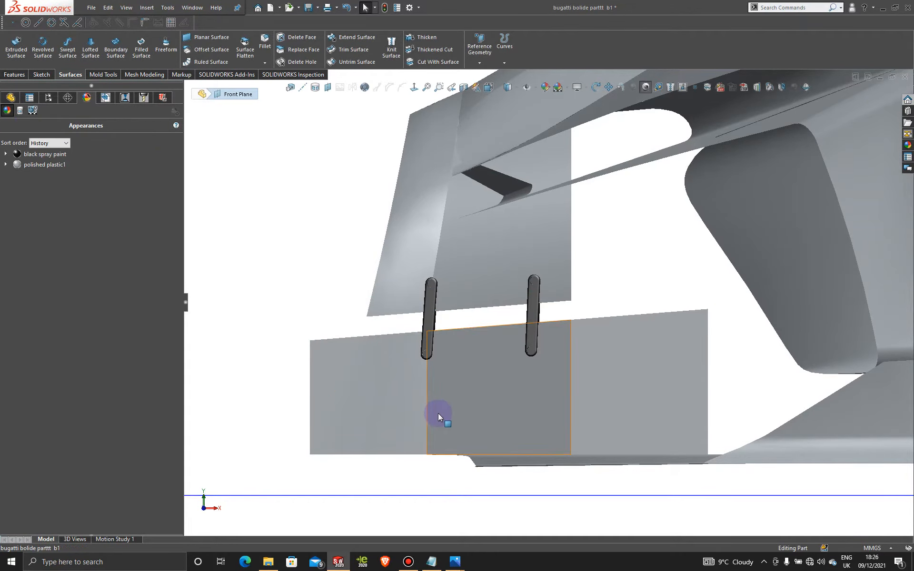
Step: Start a new sketch on the trimmed center surface and convert the surface's outline into sketch lines
{"action": "scroll", "coordinate": [436, 413], "scroll_direction": "up", "scroll_amount": 3}
{"action": "middle_click_drag", "start_coordinate": [409, 384], "coordinate": [426, 398]}
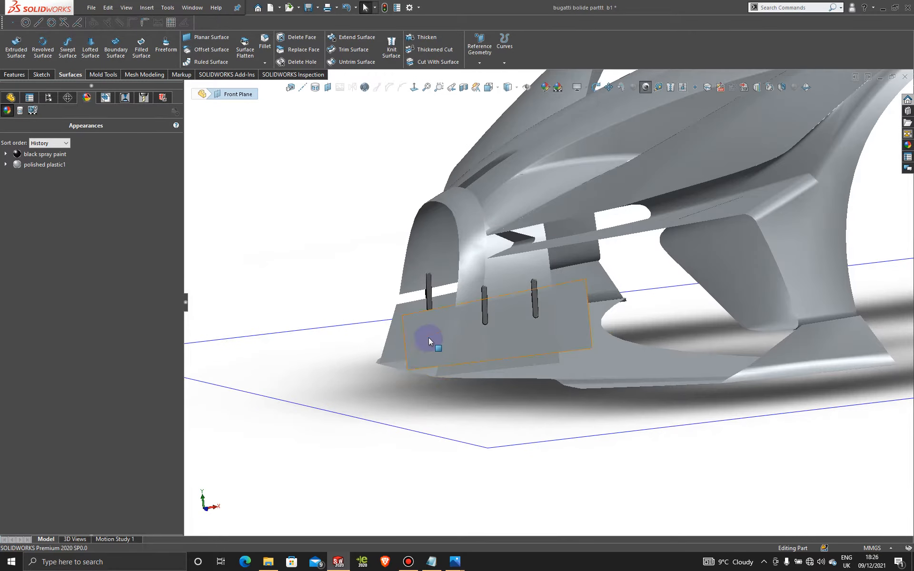
{"action": "left_click", "coordinate": [429, 338]}
{"action": "left_click", "coordinate": [475, 313]}
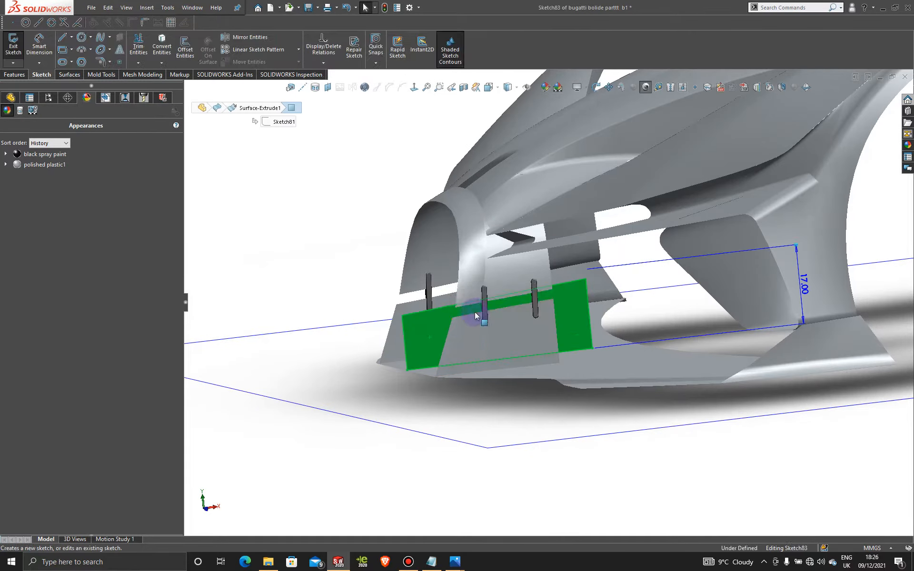
{"action": "mouse_move", "coordinate": [414, 323]}
{"action": "middle_mouse_down"}
{"action": "mouse_move", "coordinate": [489, 358]}
{"action": "mouse_move", "coordinate": [526, 316]}
{"action": "mouse_move", "coordinate": [506, 347]}
{"action": "mouse_move", "coordinate": [512, 354]}
{"action": "middle_mouse_up"}
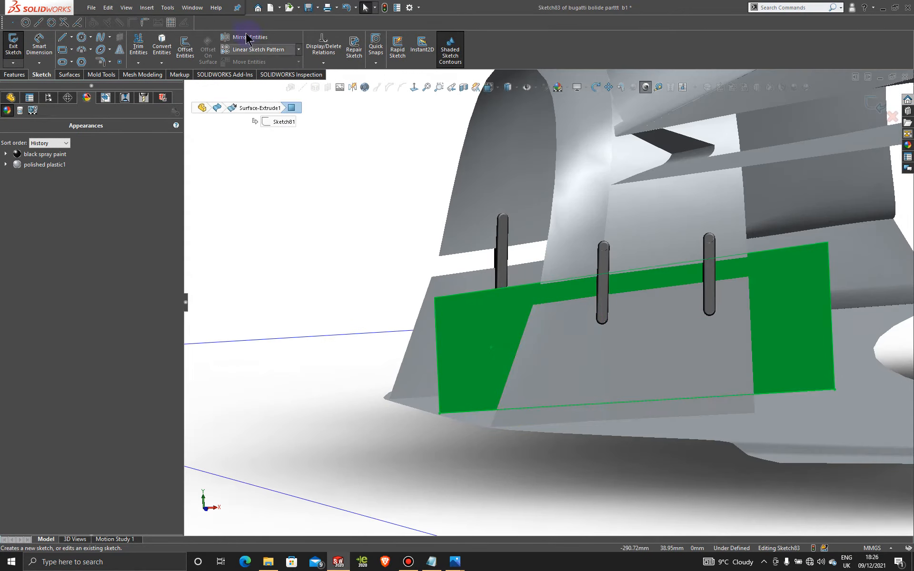
{"action": "left_click", "coordinate": [162, 45]}
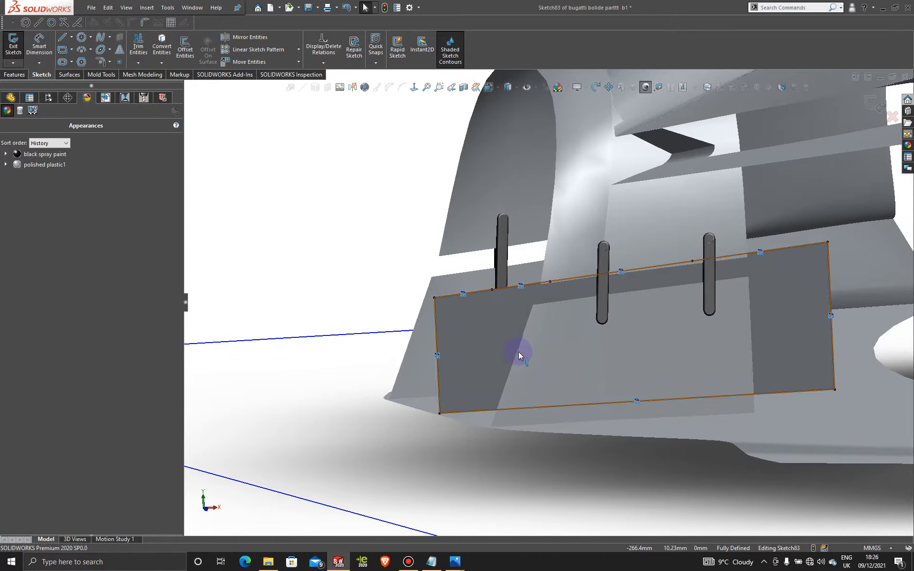
{"action": "left_click", "coordinate": [291, 243]}
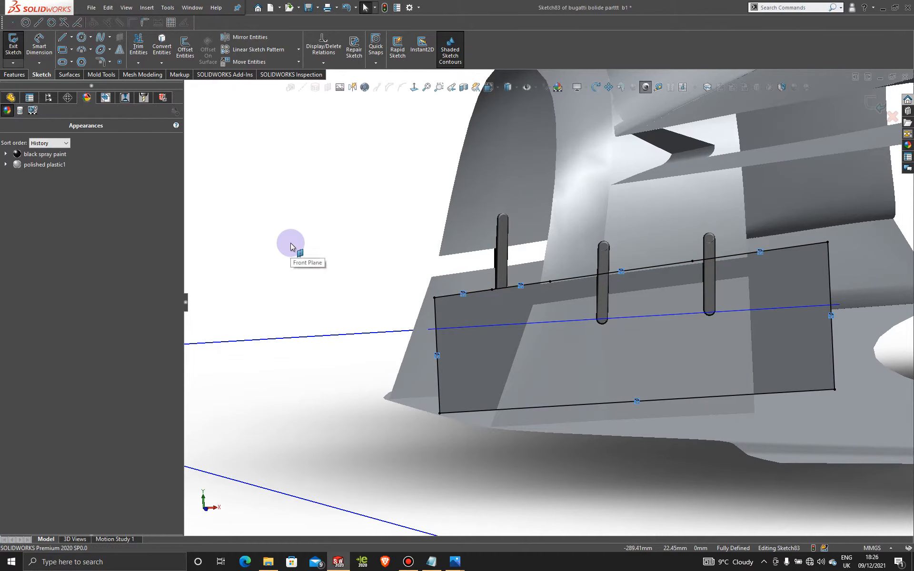
Step: Undo the outline conversion and convert only the side plate's slanted front edge into the center surface sketch
{"action": "key", "text": "ctrl+z"}
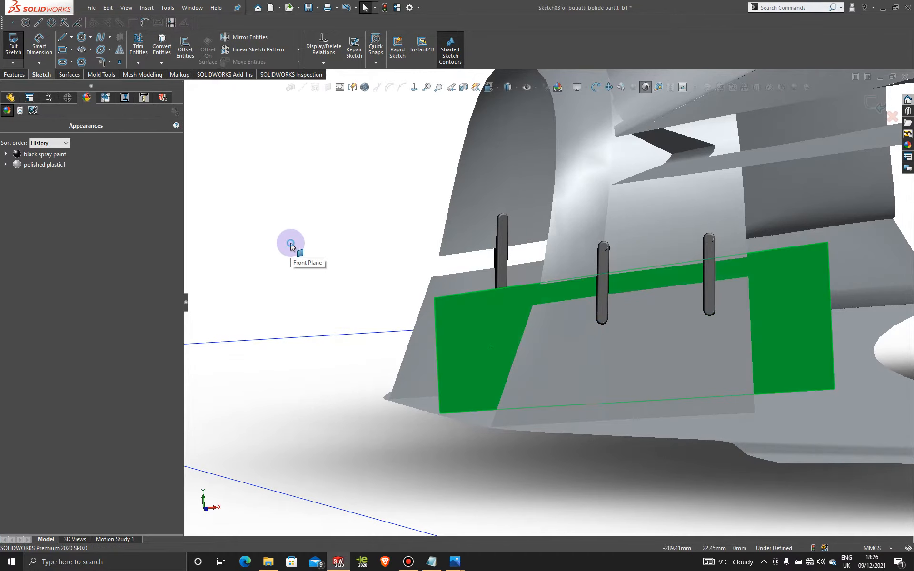
{"action": "left_click", "coordinate": [290, 243]}
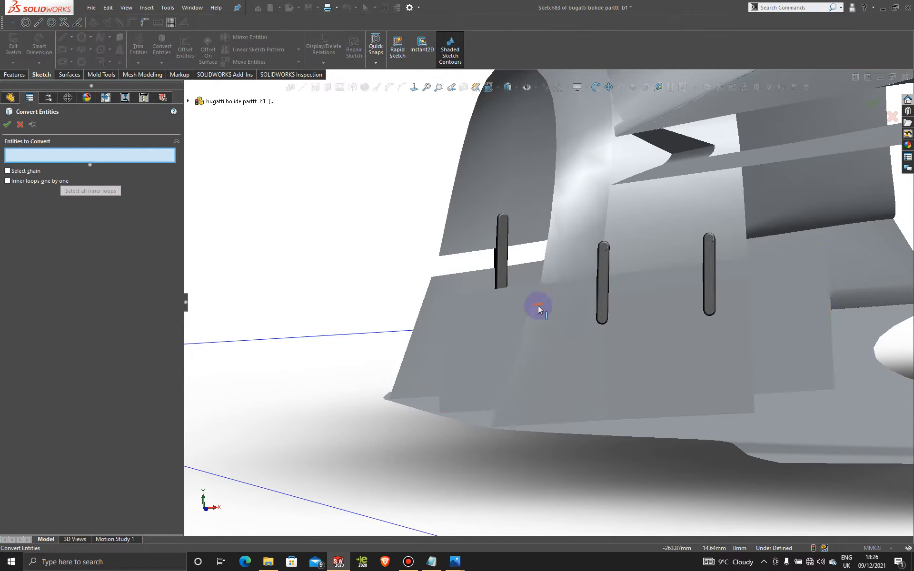
{"action": "left_click", "coordinate": [509, 373]}
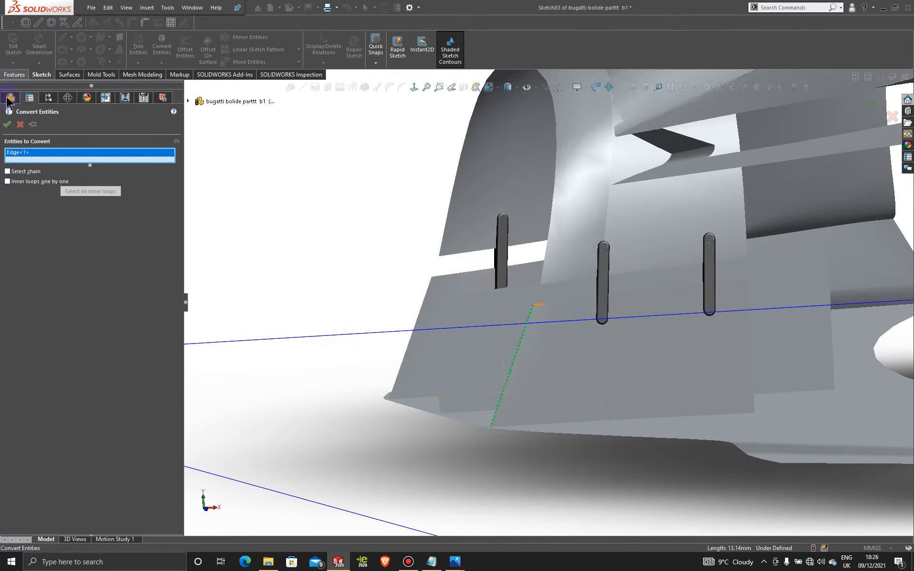
{"action": "left_click", "coordinate": [7, 124]}
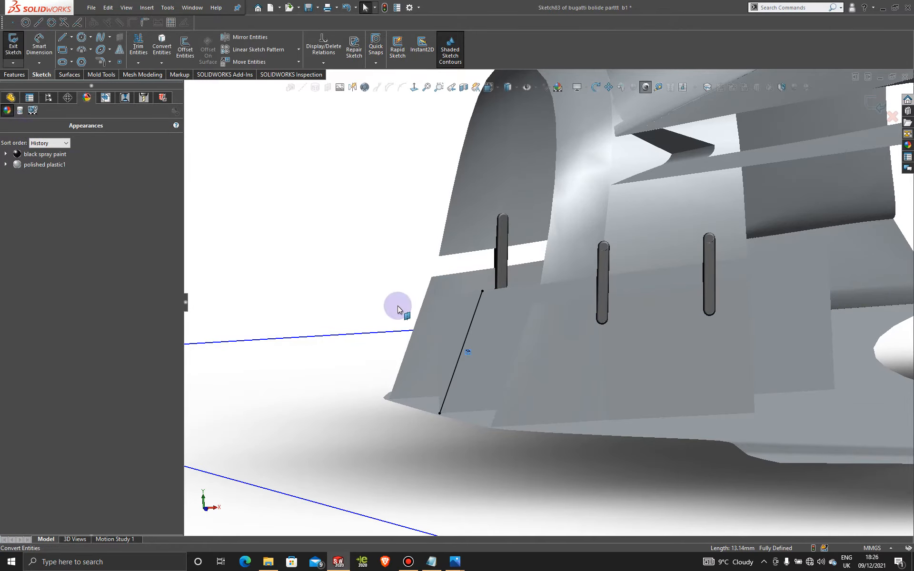
Step: Sketch a short line continuing the converted slanted edge from its upper end to beyond the center surface's top edge
{"action": "key", "text": "space"}
{"action": "left_click", "coordinate": [394, 329]}
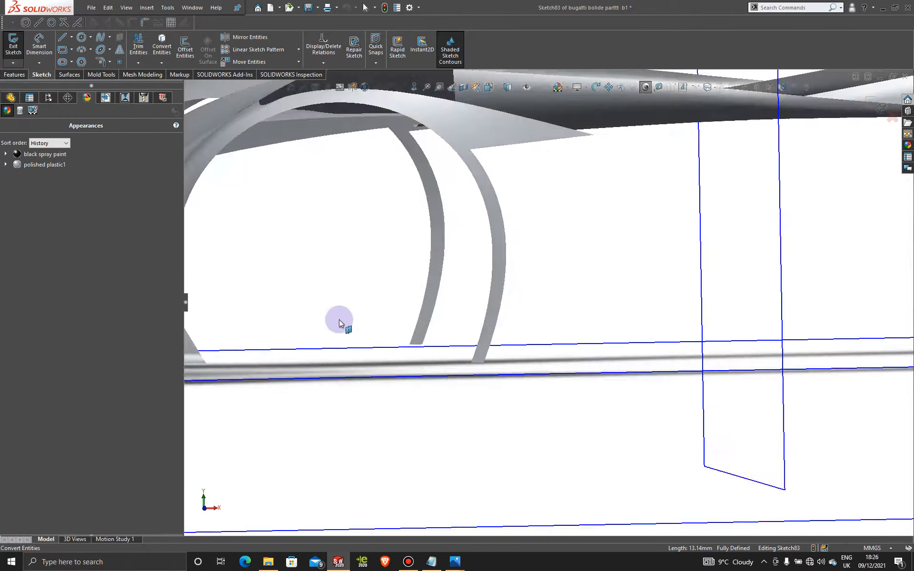
{"action": "scroll", "coordinate": [440, 352], "scroll_direction": "down", "scroll_amount": 6}
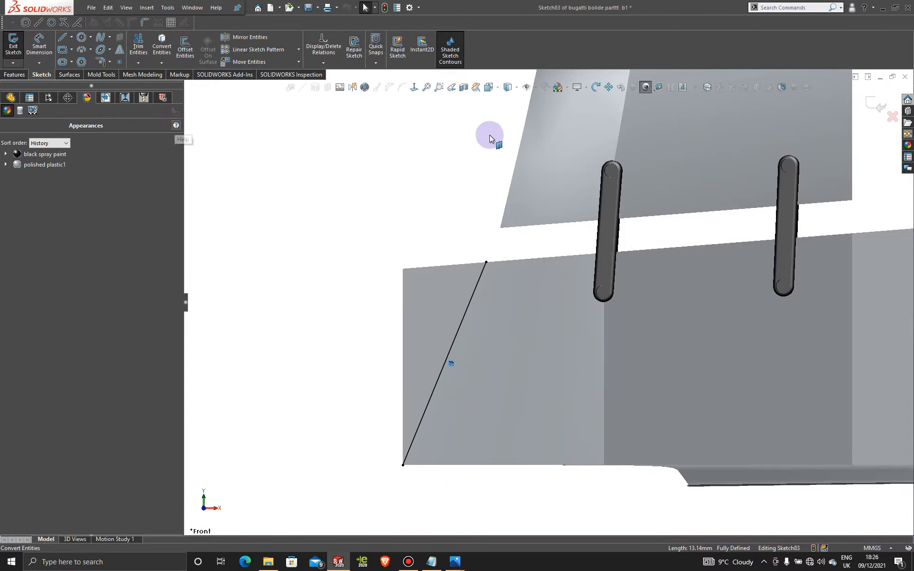
{"action": "left_click", "coordinate": [64, 41]}
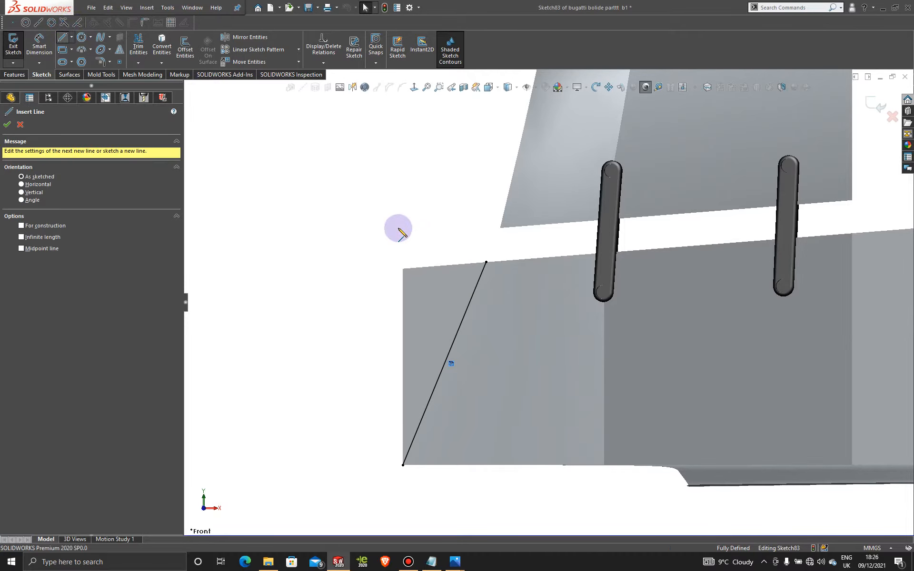
{"action": "scroll", "coordinate": [395, 224], "scroll_direction": "down", "scroll_amount": 2}
{"action": "left_click", "coordinate": [525, 278]}
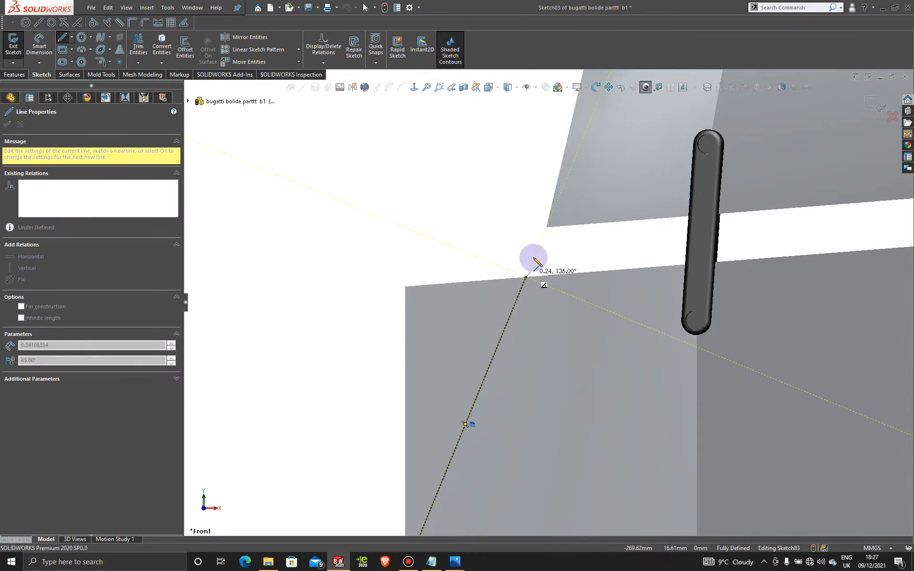
{"action": "left_click", "coordinate": [559, 270]}
{"action": "key", "text": "Escape"}
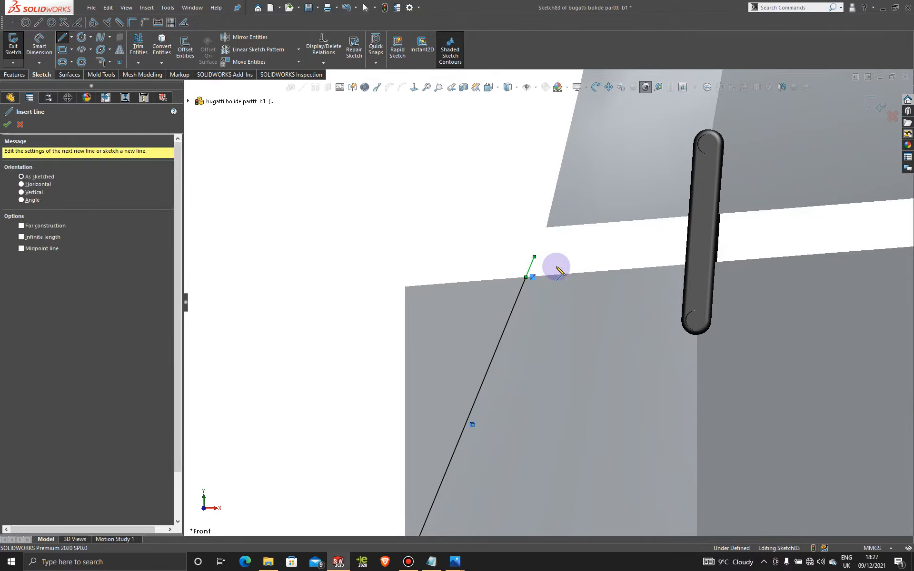
Step: Trim the center surface with the slanted sketch, removing the triangular portion in front of the line
{"action": "left_click", "coordinate": [69, 74]}
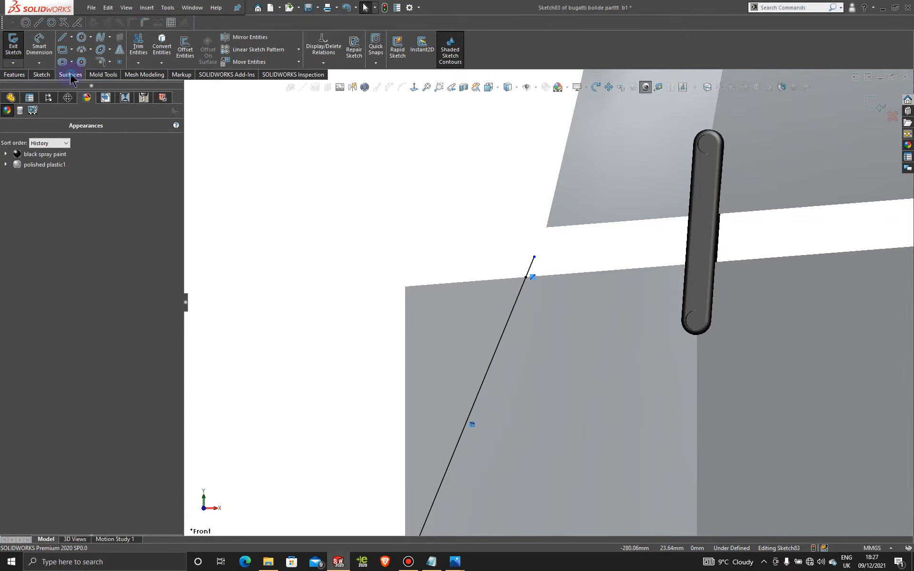
{"action": "left_click", "coordinate": [357, 50]}
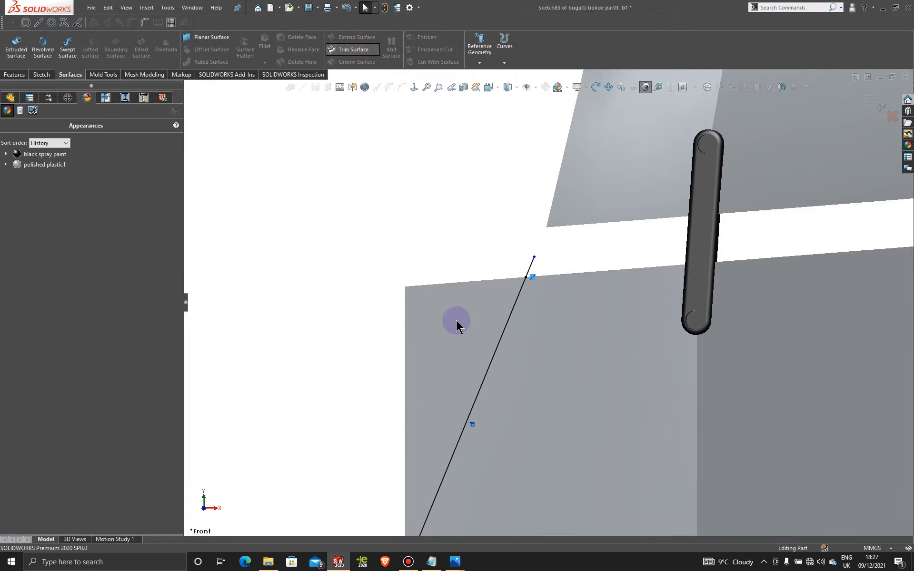
{"action": "left_click", "coordinate": [444, 320]}
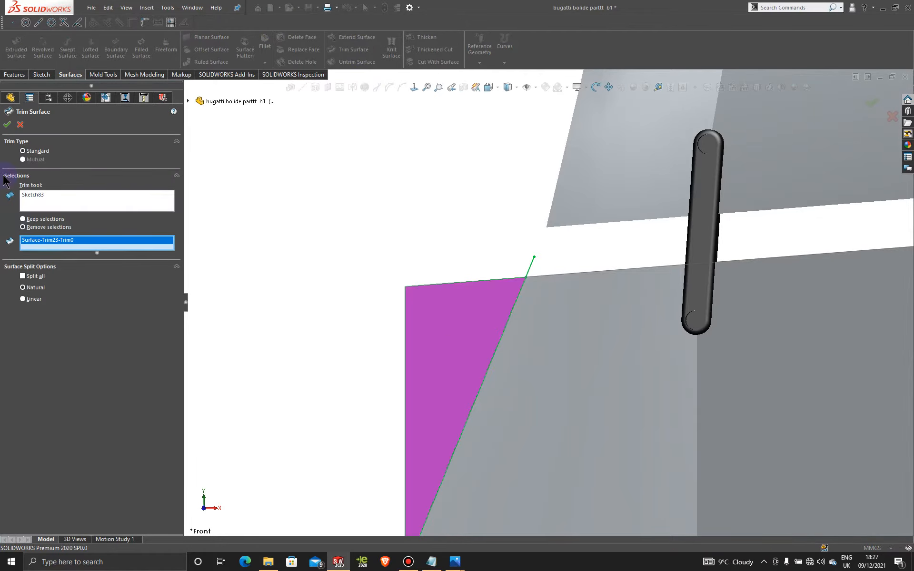
{"action": "left_click", "coordinate": [7, 125]}
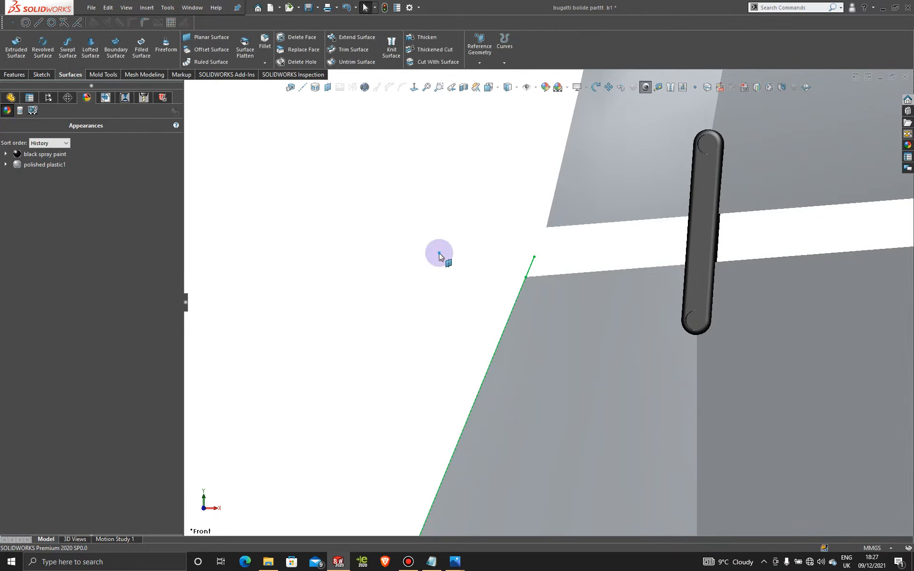
Step: Examine the trimmed center surface in the grille and the open gap between the front fender and the wheel arch
{"action": "scroll", "coordinate": [438, 320], "scroll_direction": "up", "scroll_amount": 5}
{"action": "middle_click_drag", "start_coordinate": [438, 327], "coordinate": [482, 310]}
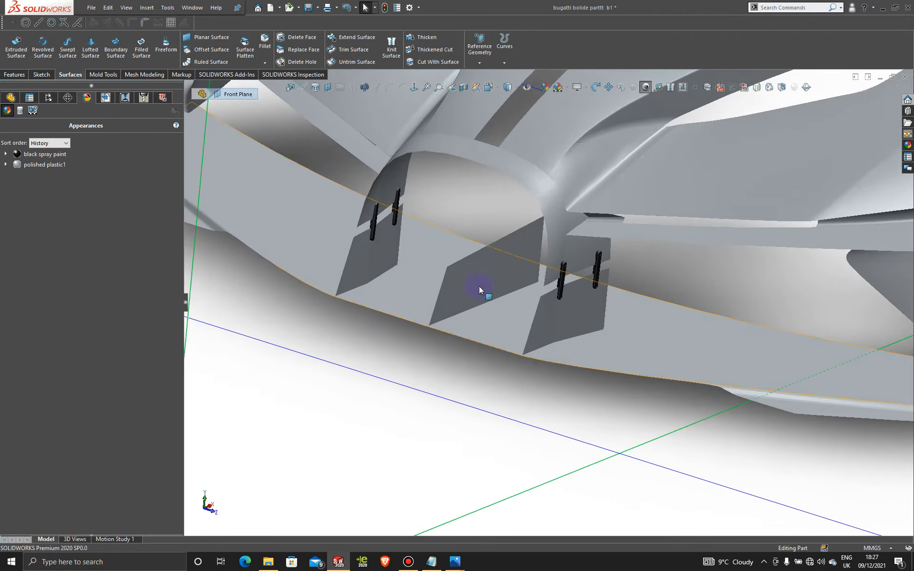
{"action": "scroll", "coordinate": [452, 305], "scroll_direction": "down", "scroll_amount": 2}
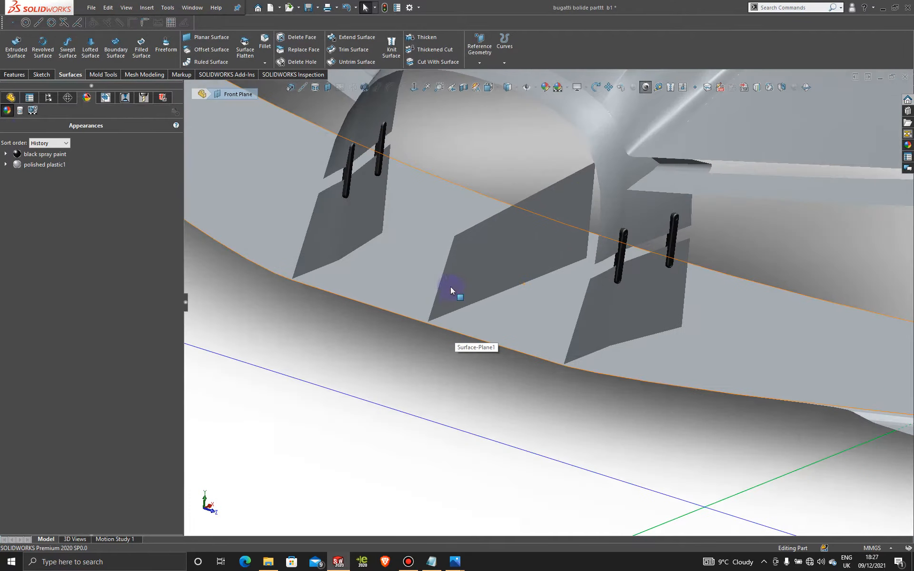
{"action": "left_click", "coordinate": [450, 286]}
{"action": "scroll", "coordinate": [449, 287], "scroll_direction": "up", "scroll_amount": 5}
{"action": "middle_click_drag", "start_coordinate": [449, 287], "coordinate": [763, 240]}
{"action": "scroll", "coordinate": [704, 263], "scroll_direction": "down", "scroll_amount": 2}
{"action": "scroll", "coordinate": [644, 262], "scroll_direction": "down", "scroll_amount": 2}
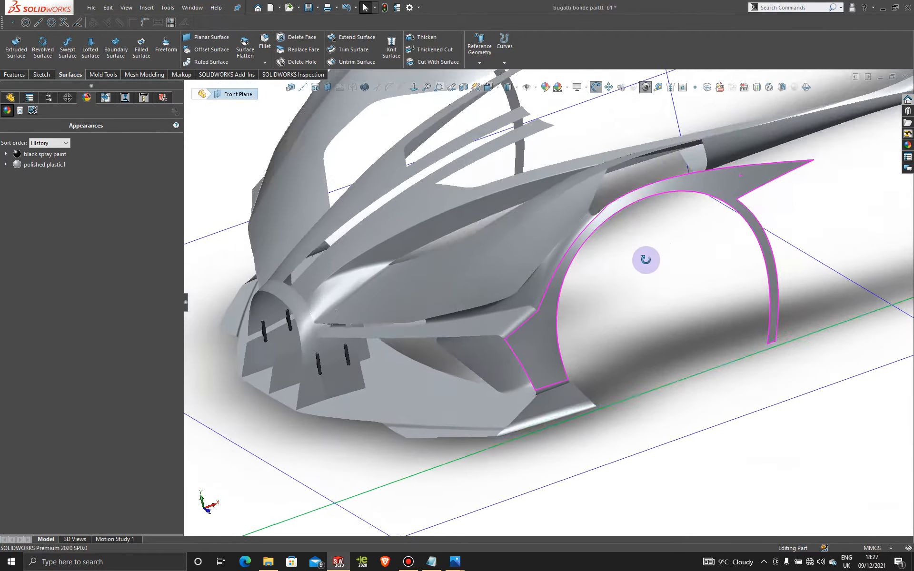
{"action": "scroll", "coordinate": [652, 265], "scroll_direction": "up", "scroll_amount": 3}
{"action": "scroll", "coordinate": [671, 247], "scroll_direction": "down", "scroll_amount": 2}
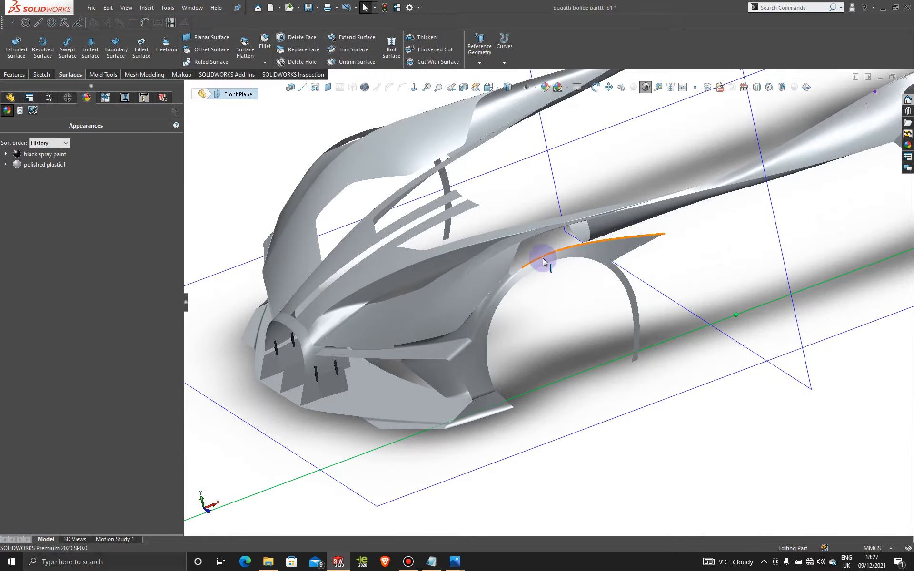
{"action": "scroll", "coordinate": [666, 262], "scroll_direction": "up", "scroll_amount": 2}
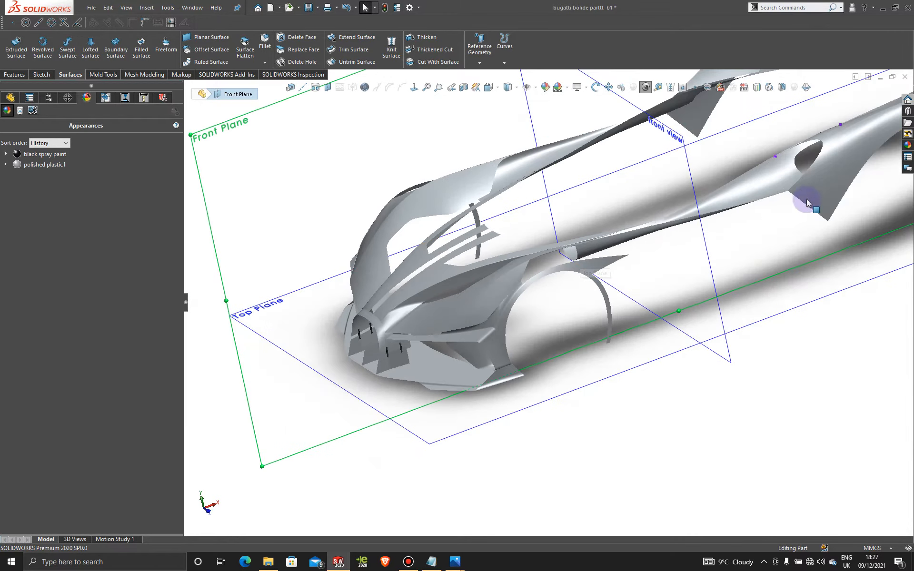
{"action": "scroll", "coordinate": [617, 270], "scroll_direction": "down", "scroll_amount": 2}
{"action": "scroll", "coordinate": [626, 246], "scroll_direction": "up", "scroll_amount": 1}
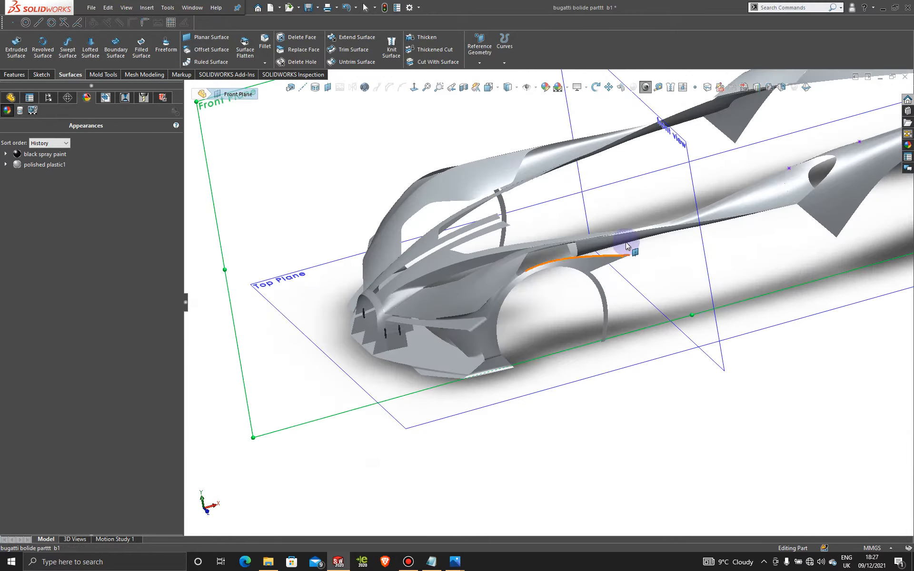
{"action": "scroll", "coordinate": [628, 266], "scroll_direction": "down", "scroll_amount": 2}
{"action": "scroll", "coordinate": [416, 290], "scroll_direction": "down", "scroll_amount": 4}
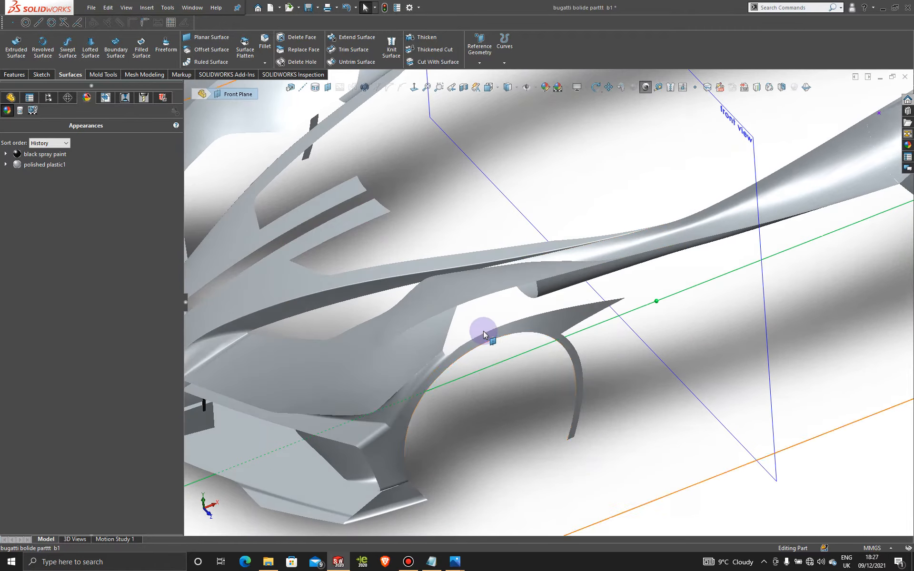
{"action": "scroll", "coordinate": [483, 330], "scroll_direction": "down", "scroll_amount": 2}
{"action": "left_click", "coordinate": [411, 567]}
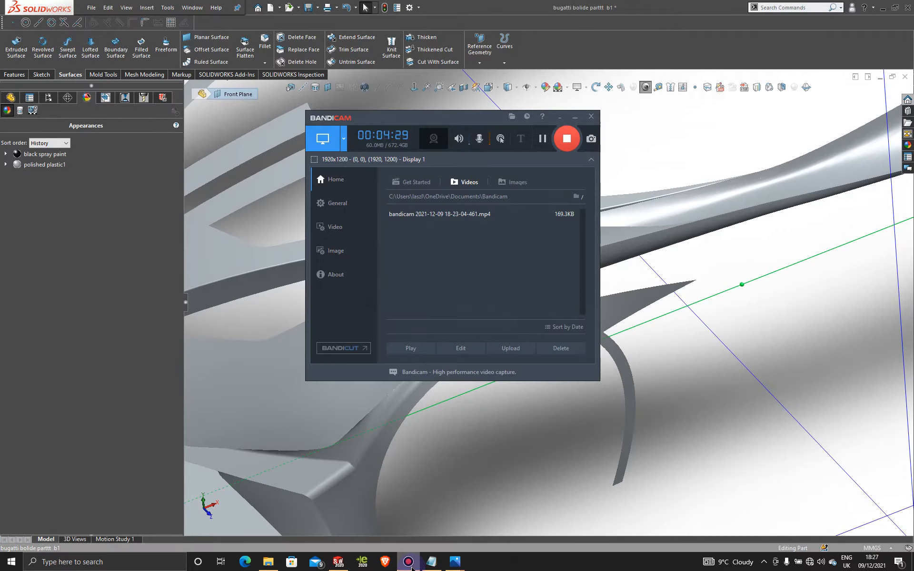
{"action": "left_click", "coordinate": [411, 566]}
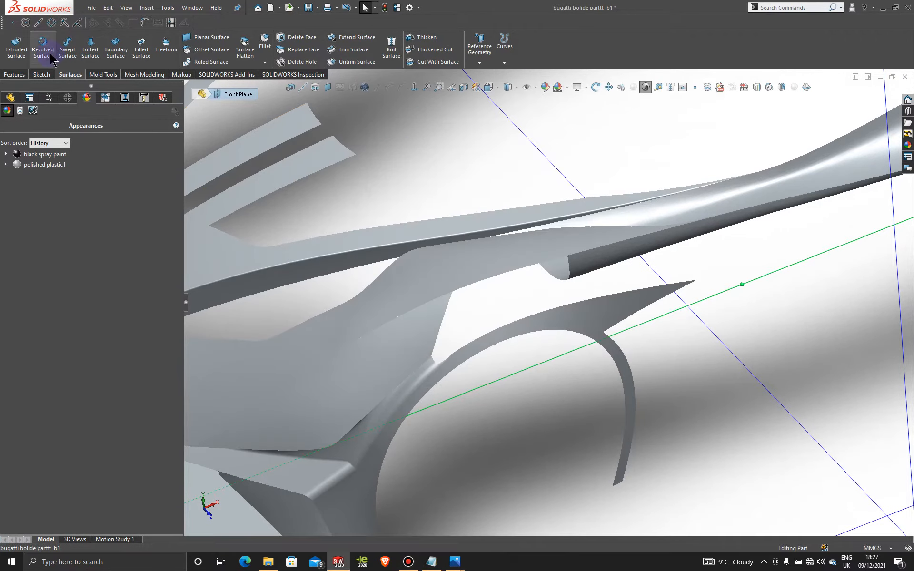
Step: Start a 3D sketch and draw a two-point spline from the wheel arch's upper edge to the fender's lower edge
{"action": "left_click", "coordinate": [41, 75]}
{"action": "left_click", "coordinate": [13, 63]}
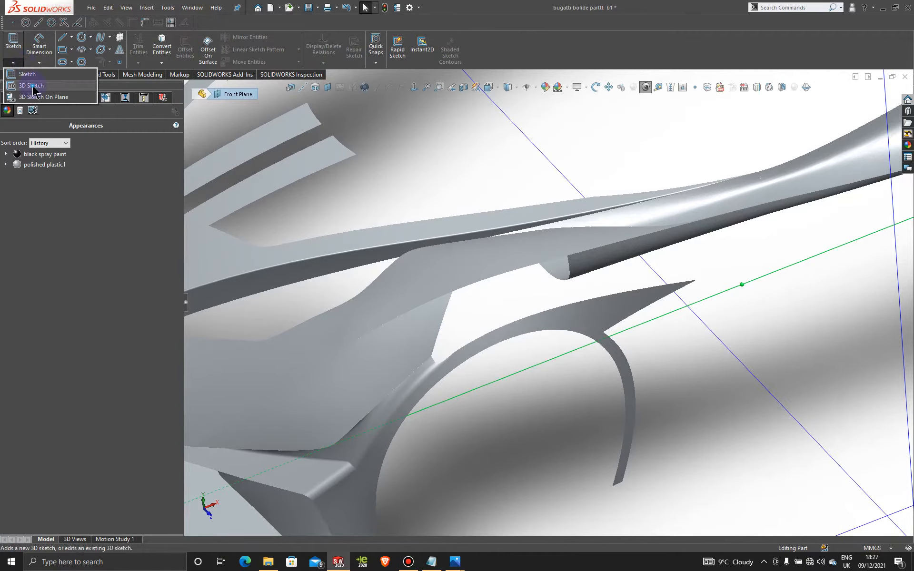
{"action": "left_click", "coordinate": [15, 85]}
{"action": "left_click", "coordinate": [100, 37]}
{"action": "scroll", "coordinate": [471, 338], "scroll_direction": "down", "scroll_amount": 5}
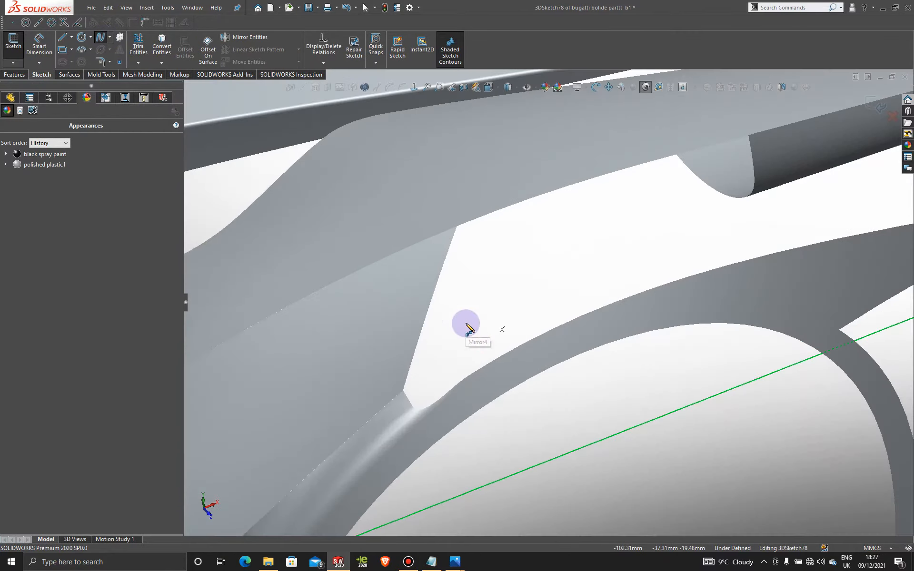
{"action": "left_click", "coordinate": [465, 379]}
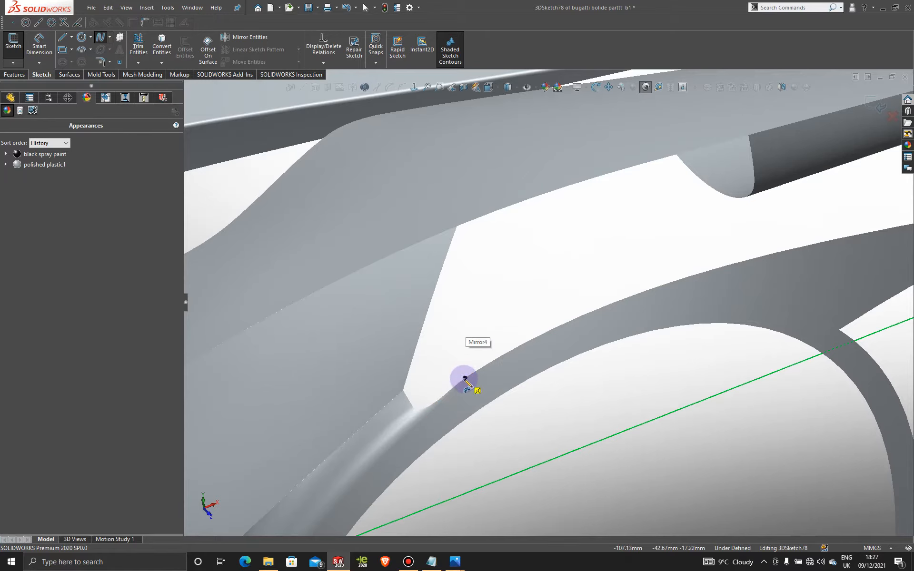
{"action": "left_click", "coordinate": [508, 206]}
{"action": "key", "text": "Escape"}
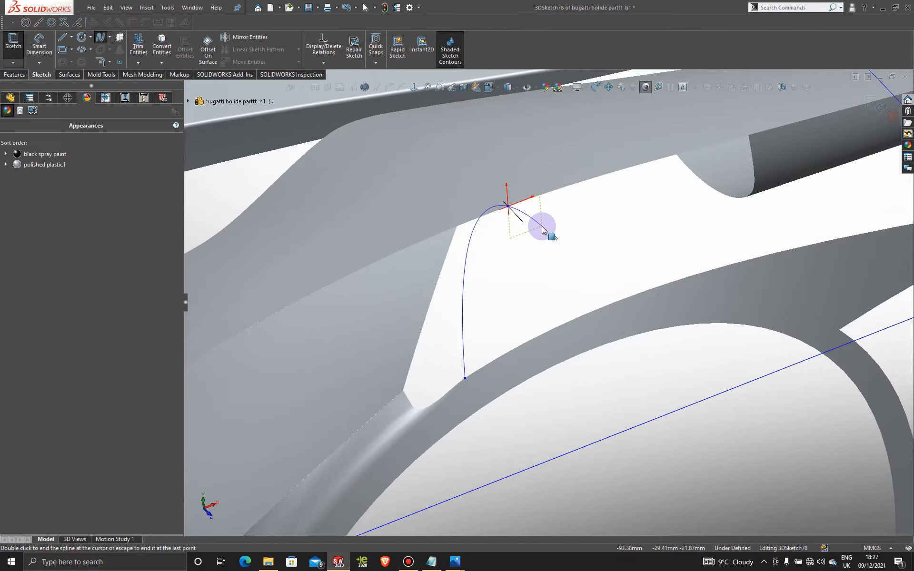
Step: In the Top view, move the spline's upper endpoint slightly rearward along the fender edge to about X -157.23 mm
{"action": "scroll", "coordinate": [534, 307], "scroll_direction": "up", "scroll_amount": 3}
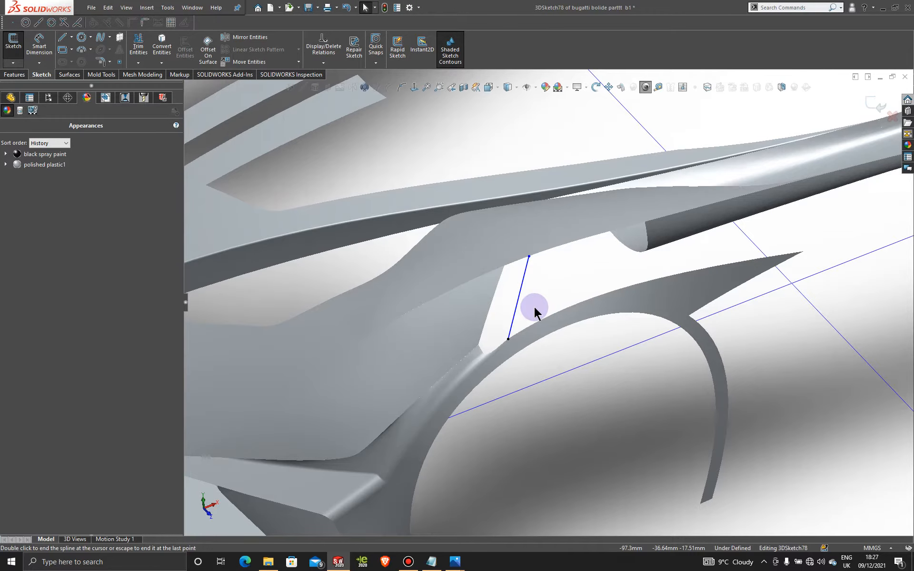
{"action": "scroll", "coordinate": [535, 310], "scroll_direction": "up", "scroll_amount": 10}
{"action": "key", "text": "space"}
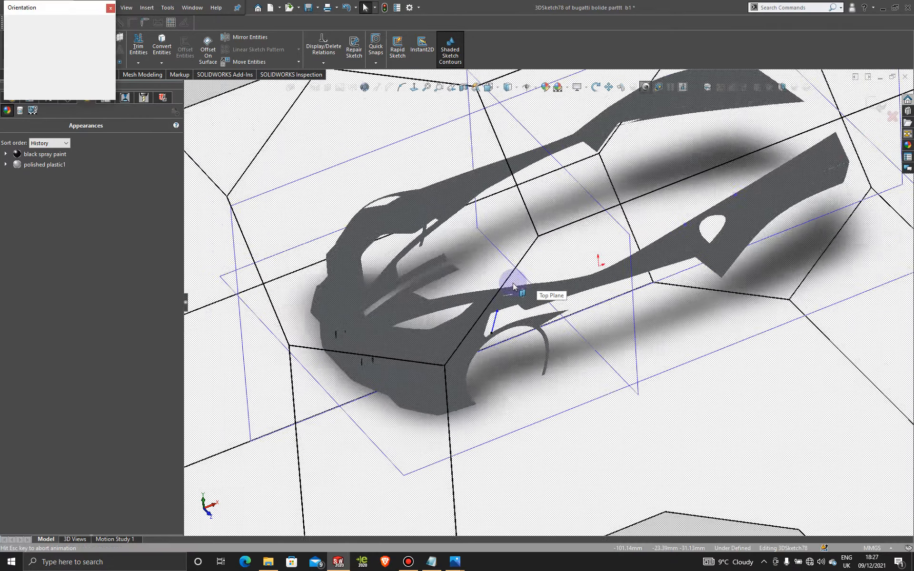
{"action": "left_click", "coordinate": [440, 305]}
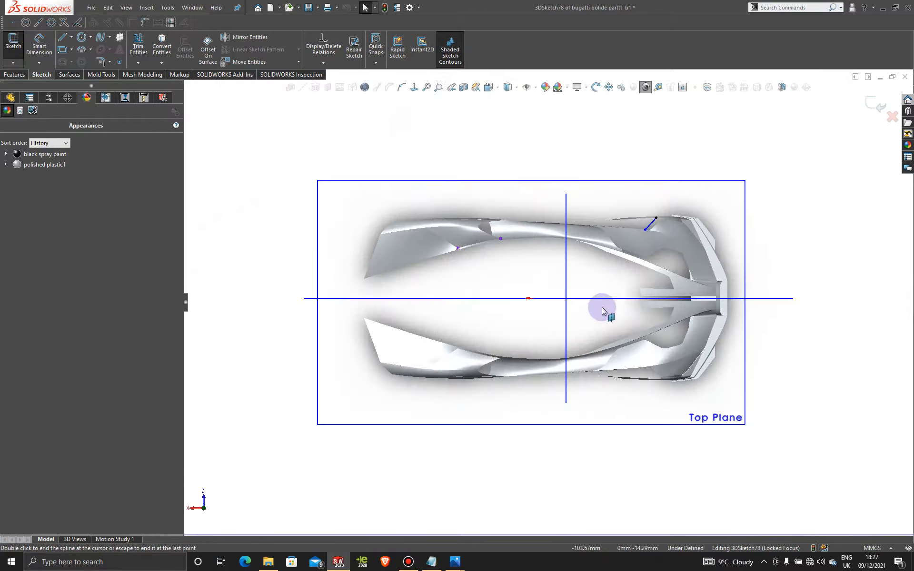
{"action": "middle_click_drag", "start_coordinate": [601, 307], "coordinate": [498, 312]}
{"action": "key", "text": "space"}
{"action": "left_click", "coordinate": [444, 287]}
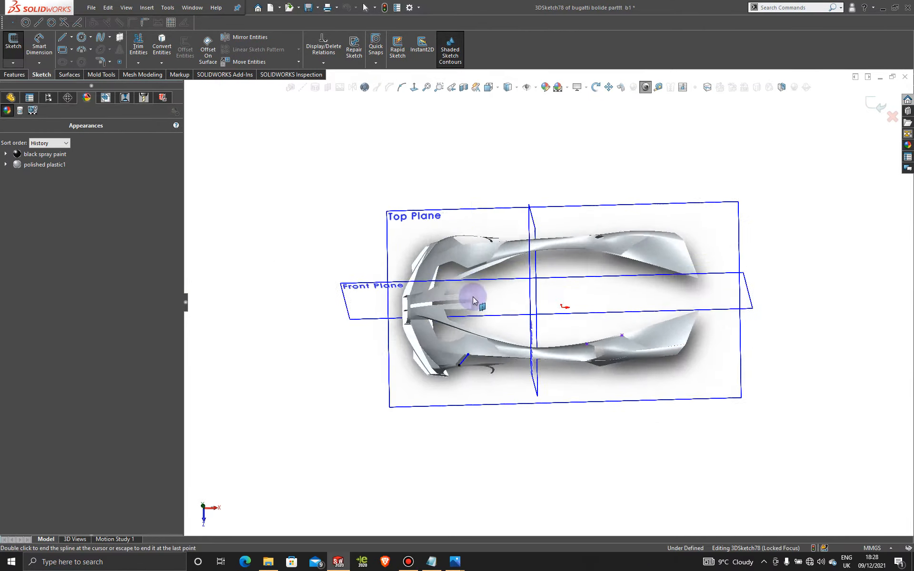
{"action": "scroll", "coordinate": [445, 385], "scroll_direction": "down", "scroll_amount": 10}
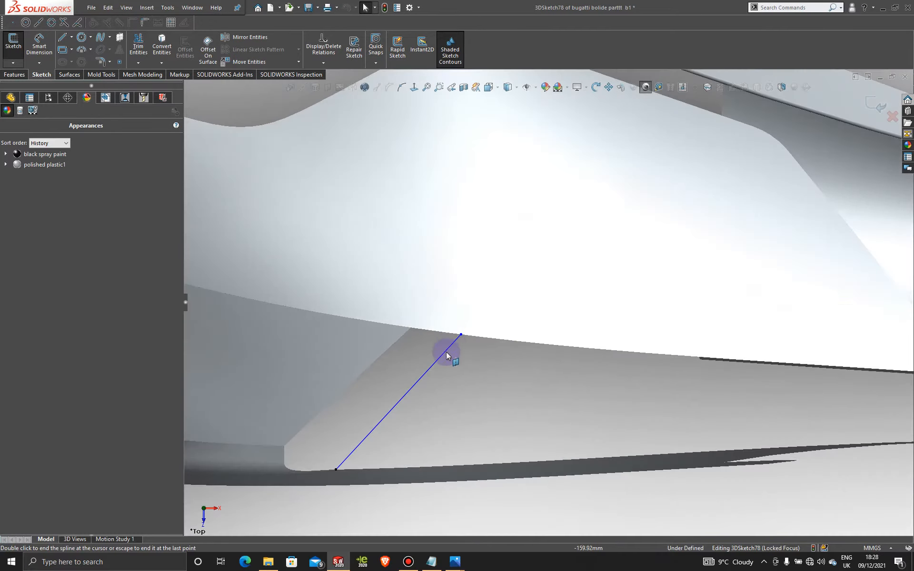
{"action": "double_click", "coordinate": [458, 335]}
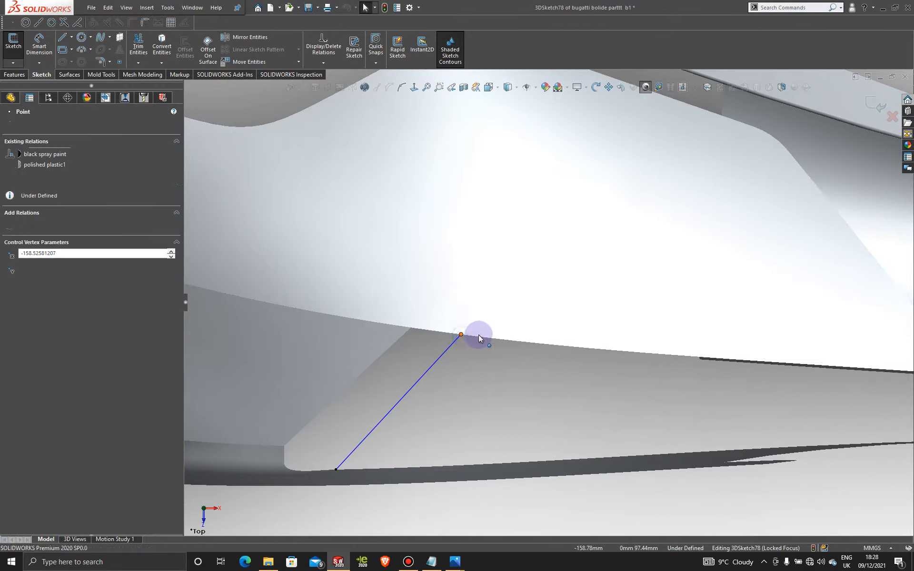
{"action": "left_click_drag", "start_coordinate": [481, 333], "coordinate": [470, 331]}
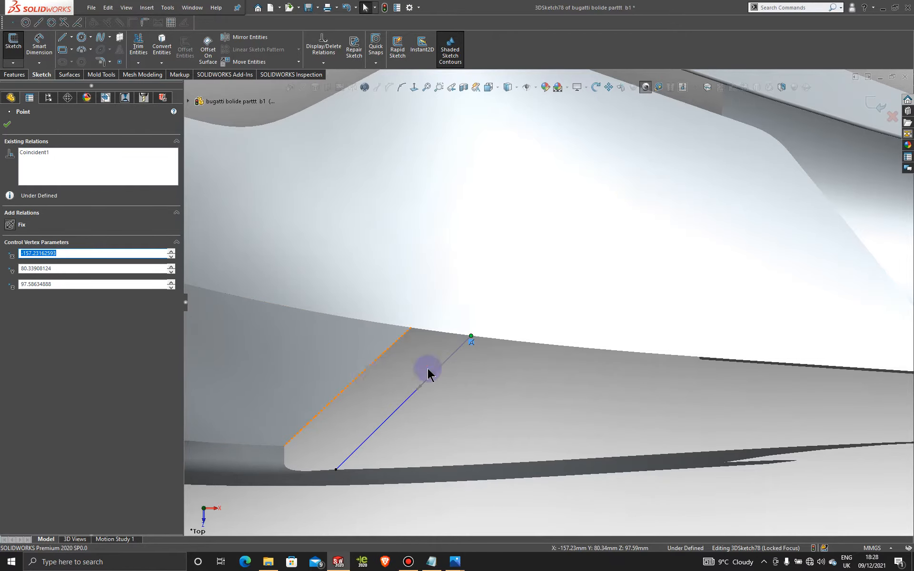
Step: In the Right view, bow the fender-gap spline slightly upward with its upper-end tangent handle and finish the 3D sketch
{"action": "scroll", "coordinate": [487, 398], "scroll_direction": "up", "scroll_amount": 10}
{"action": "middle_click_drag", "start_coordinate": [508, 404], "coordinate": [424, 210]}
{"action": "key", "text": "space"}
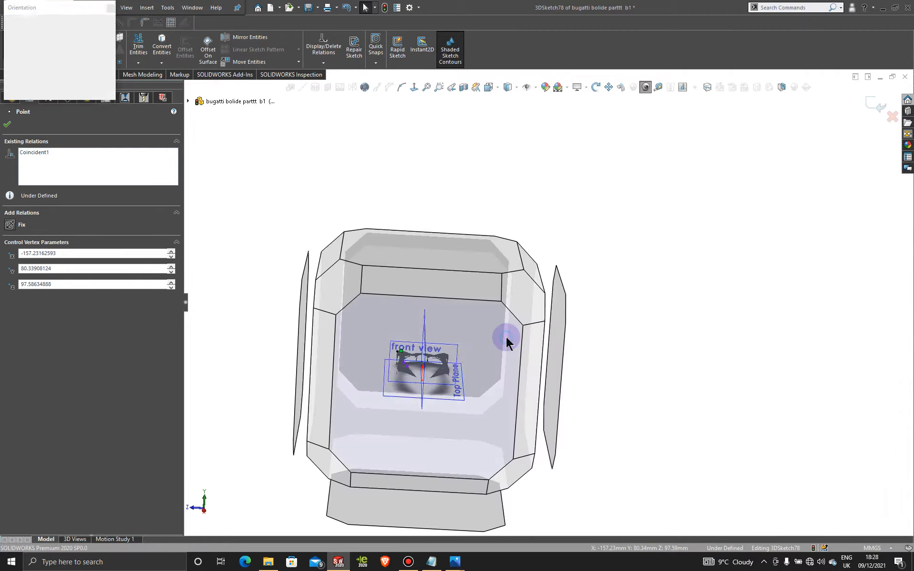
{"action": "left_click", "coordinate": [507, 341]}
{"action": "scroll", "coordinate": [414, 333], "scroll_direction": "down", "scroll_amount": 8}
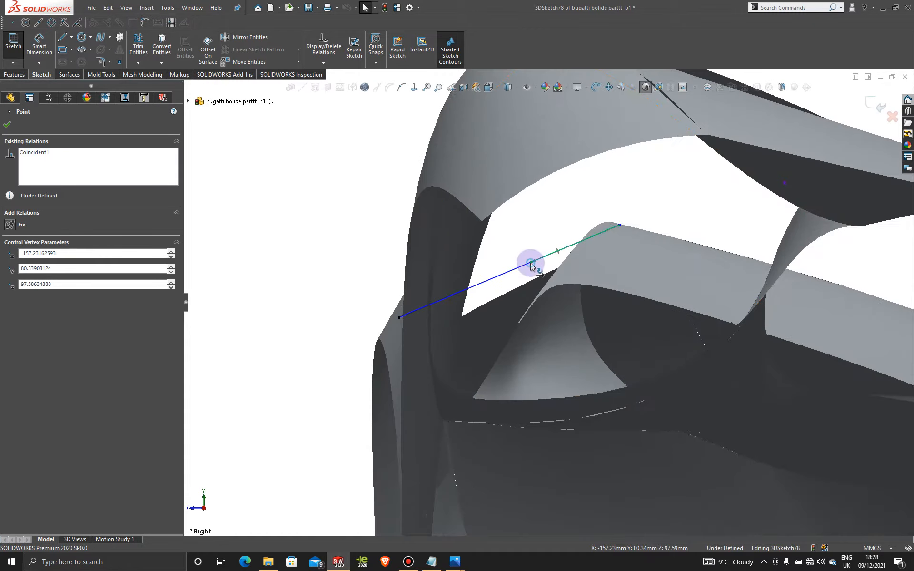
{"action": "left_click_drag", "start_coordinate": [531, 265], "coordinate": [523, 257]}
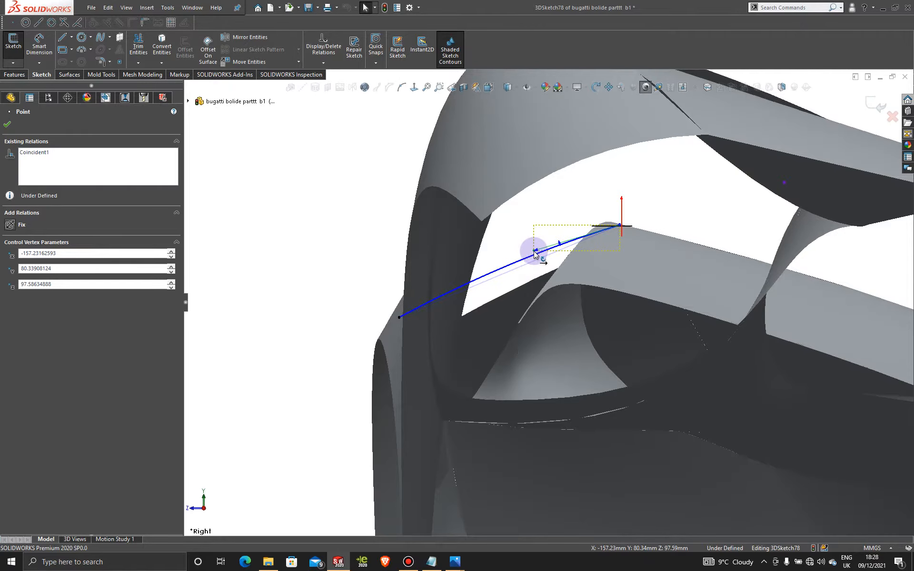
{"action": "left_click", "coordinate": [529, 292]}
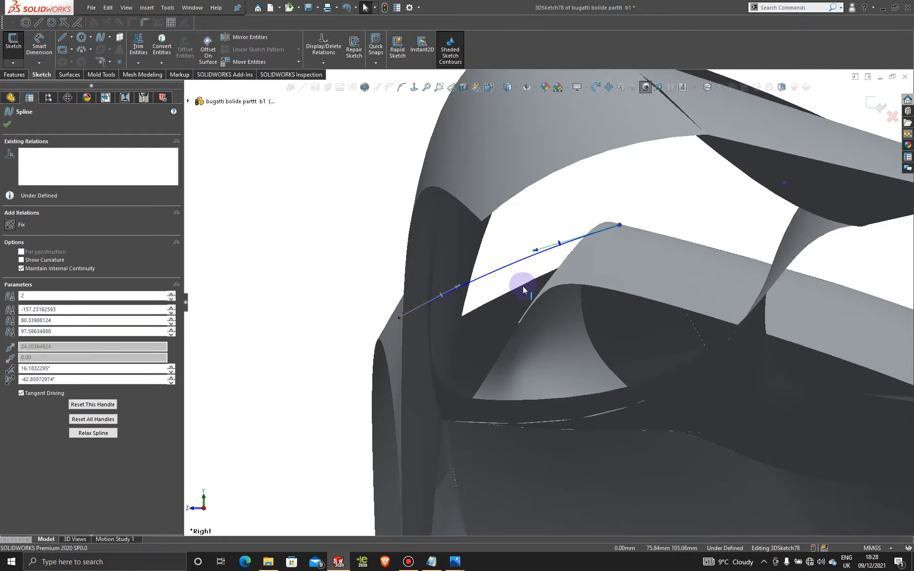
{"action": "left_click_drag", "start_coordinate": [535, 251], "coordinate": [540, 251]}
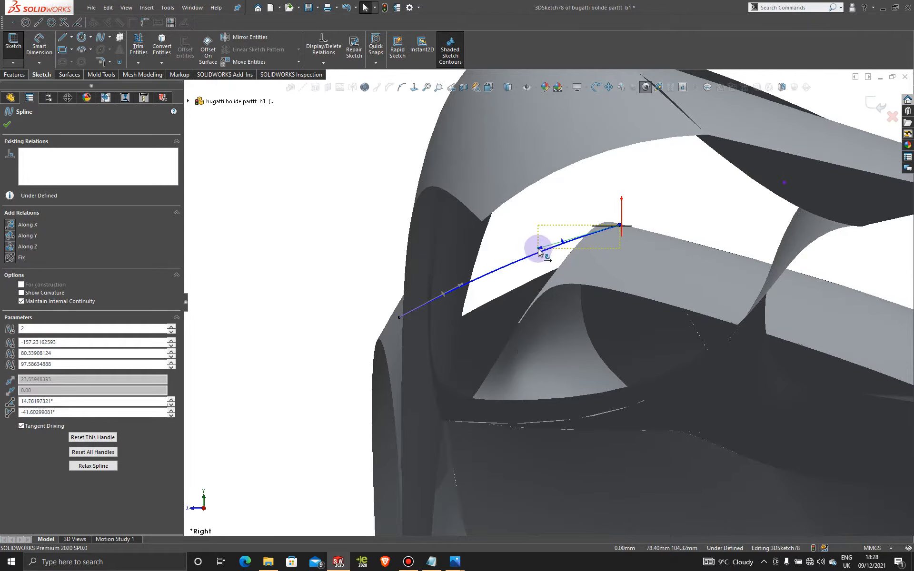
{"action": "left_click", "coordinate": [875, 104]}
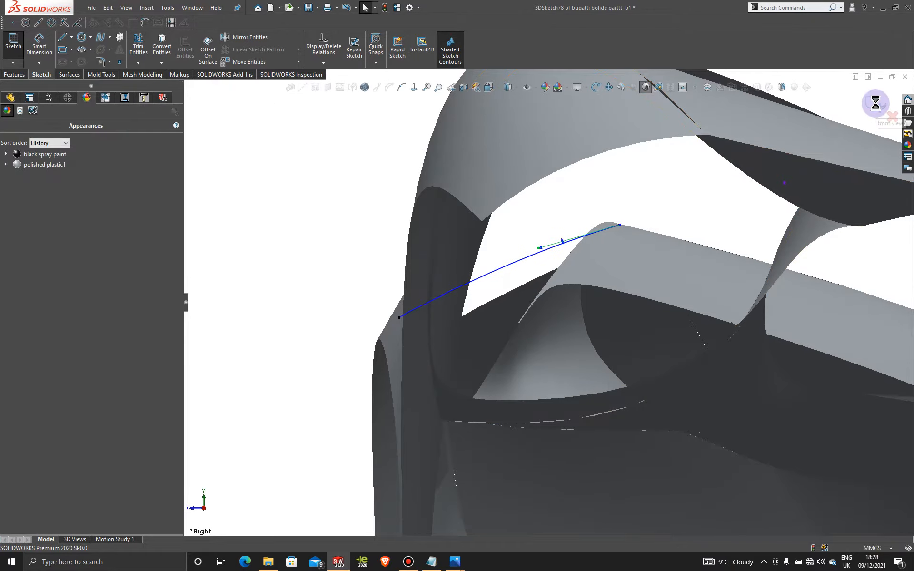
{"action": "left_click", "coordinate": [371, 218]}
Step: In a new 3D sketch, draw a two-point spline about 133 mm long from the front wheel arch's rear tip to the rear side panel's front corner
{"action": "scroll", "coordinate": [387, 265], "scroll_direction": "up", "scroll_amount": 11}
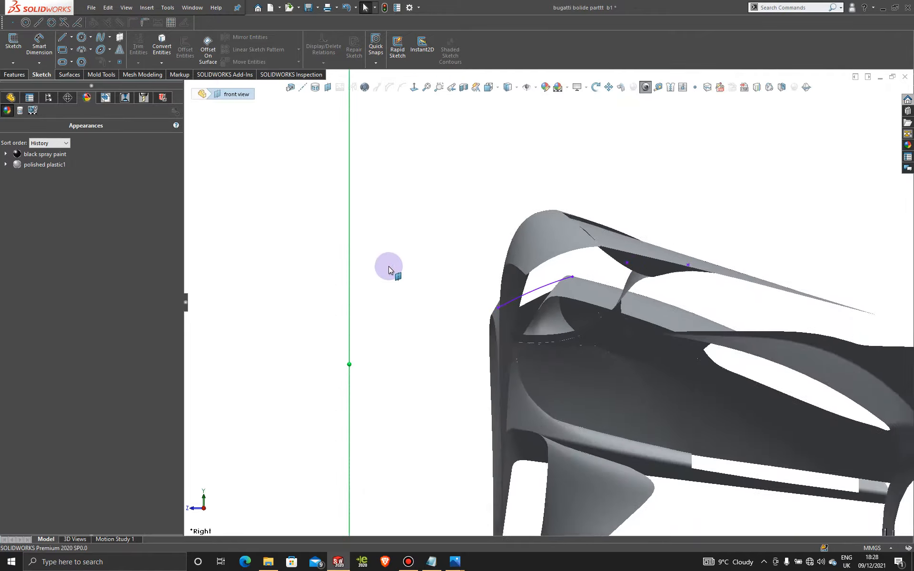
{"action": "middle_click_drag", "start_coordinate": [481, 328], "coordinate": [670, 343]}
{"action": "scroll", "coordinate": [670, 344], "scroll_direction": "down", "scroll_amount": 5}
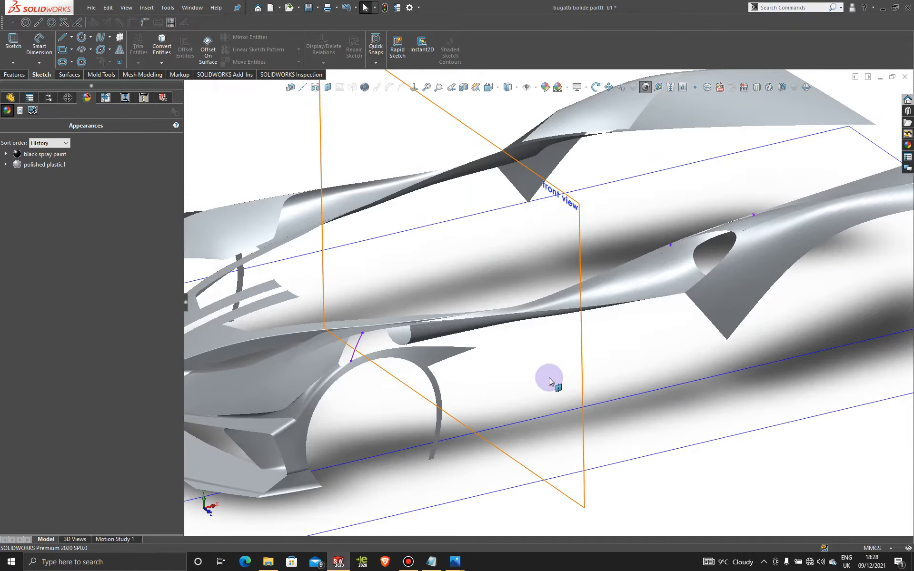
{"action": "scroll", "coordinate": [518, 341], "scroll_direction": "up", "scroll_amount": 4}
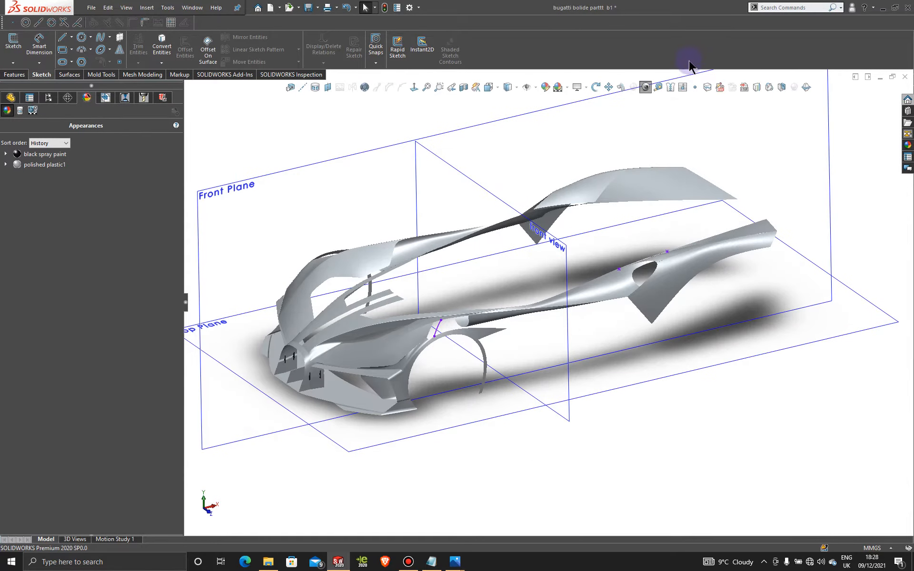
{"action": "left_click", "coordinate": [13, 62]}
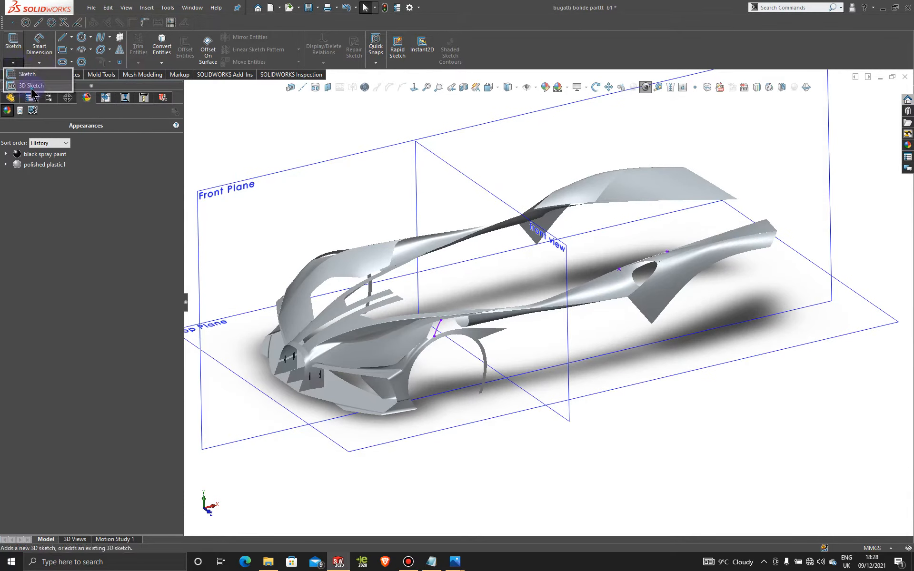
{"action": "left_click", "coordinate": [23, 83]}
{"action": "left_click", "coordinate": [100, 40]}
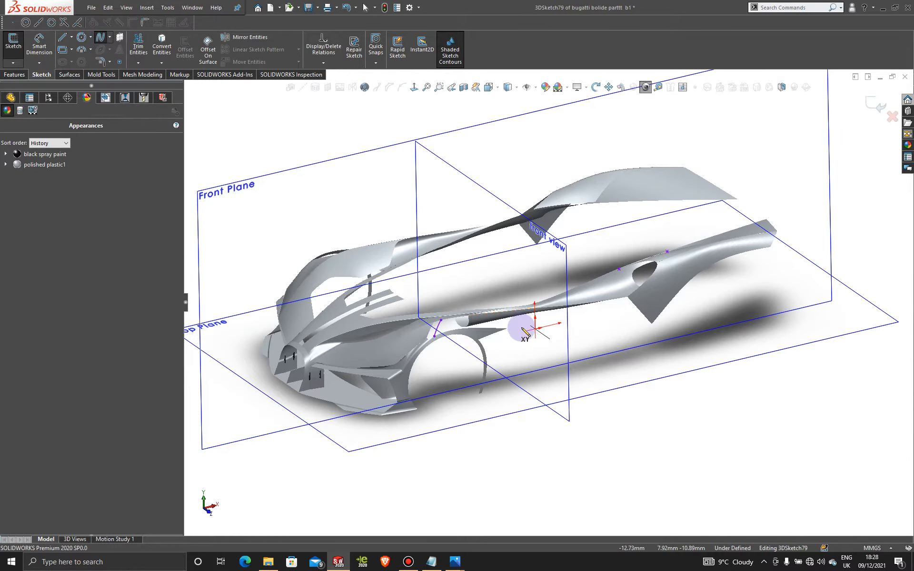
{"action": "scroll", "coordinate": [513, 336], "scroll_direction": "down", "scroll_amount": 5}
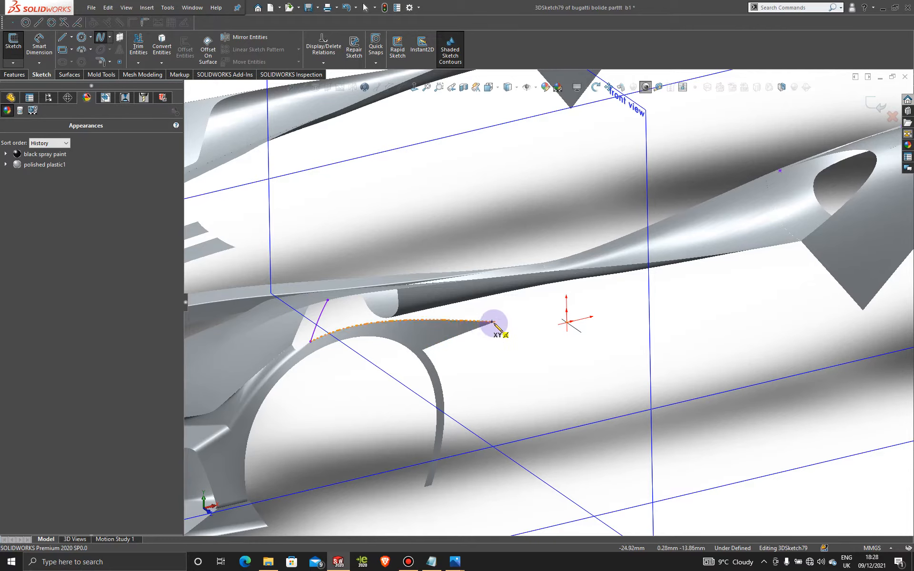
{"action": "left_click", "coordinate": [495, 322]}
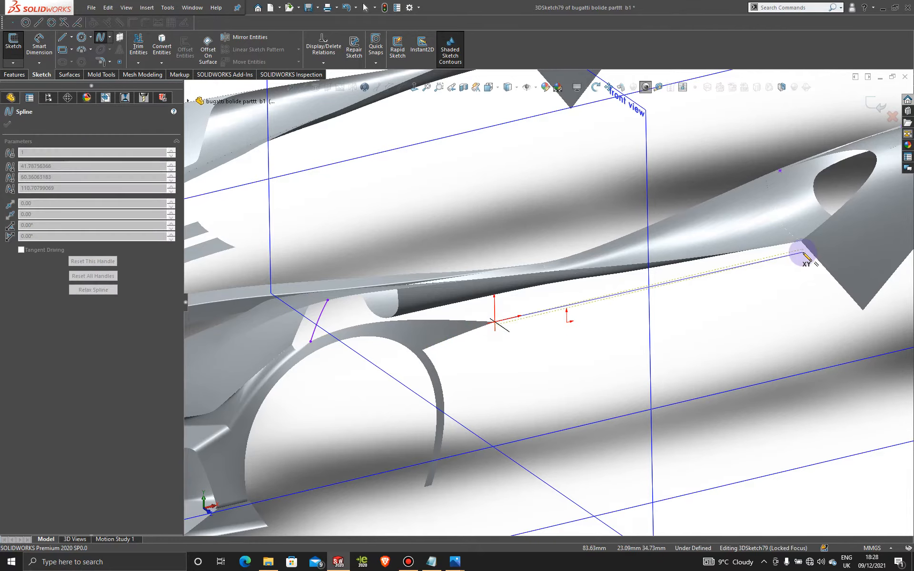
{"action": "scroll", "coordinate": [802, 255], "scroll_direction": "down", "scroll_amount": 3}
{"action": "middle_click_drag", "start_coordinate": [707, 274], "coordinate": [703, 295]}
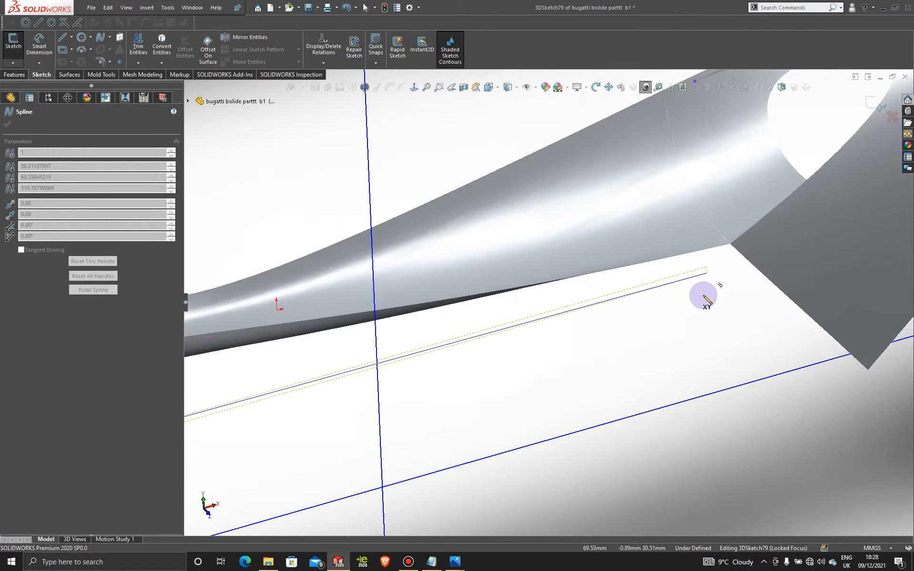
{"action": "left_click", "coordinate": [729, 245]}
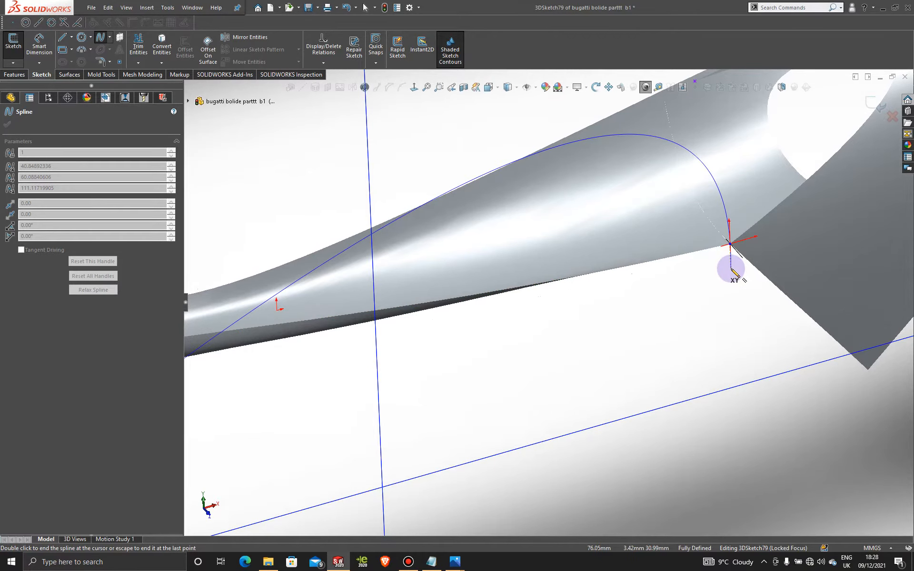
{"action": "double_click", "coordinate": [731, 268]}
{"action": "middle_click_drag", "start_coordinate": [730, 269], "coordinate": [716, 283]}
{"action": "left_click", "coordinate": [871, 106]}
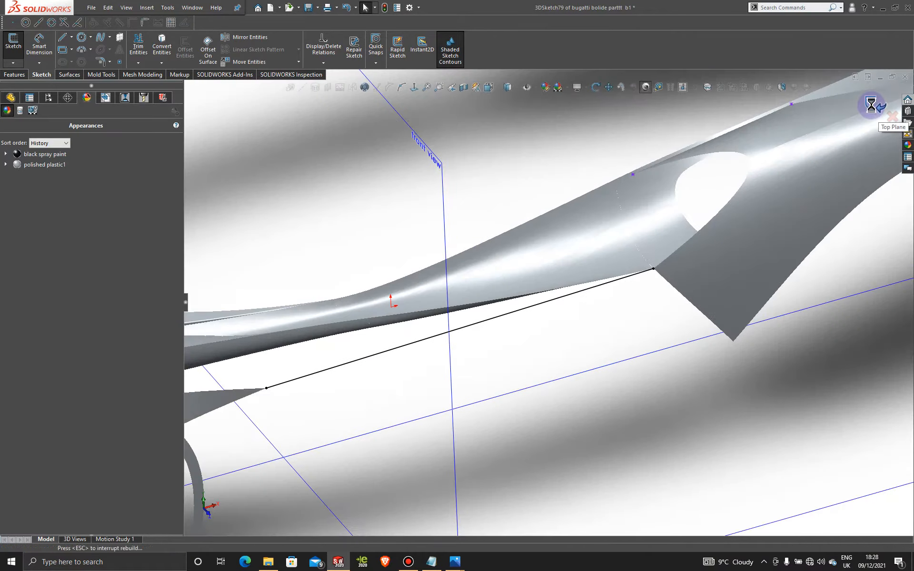
{"action": "left_click", "coordinate": [777, 366]}
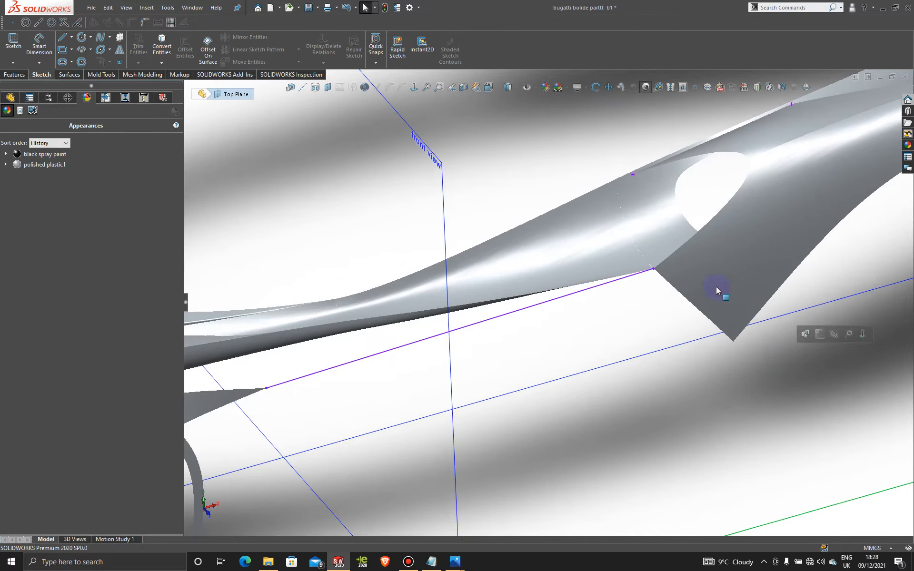
Step: Knit the rear side surface around the air intake opening with the adjoining surface in front of it
{"action": "scroll", "coordinate": [524, 255], "scroll_direction": "up", "scroll_amount": 5}
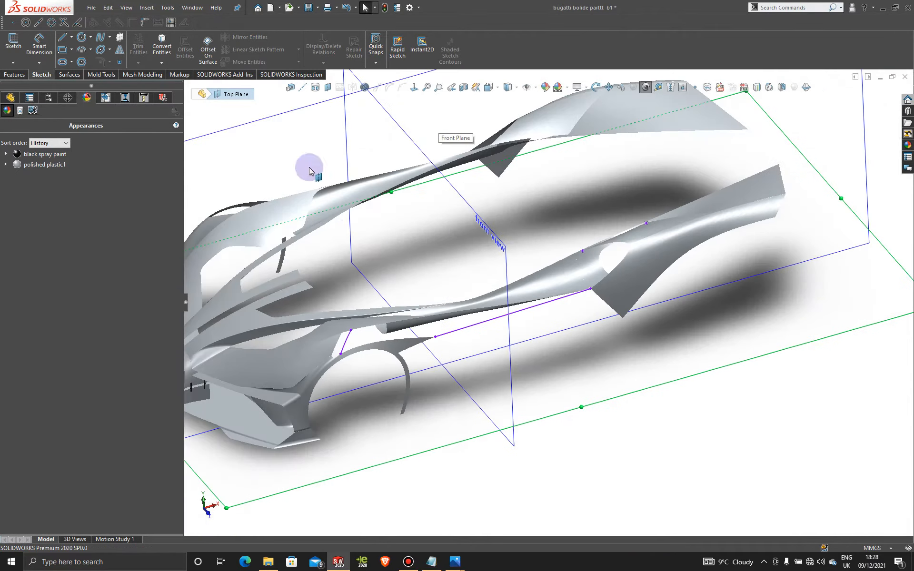
{"action": "left_click", "coordinate": [66, 75]}
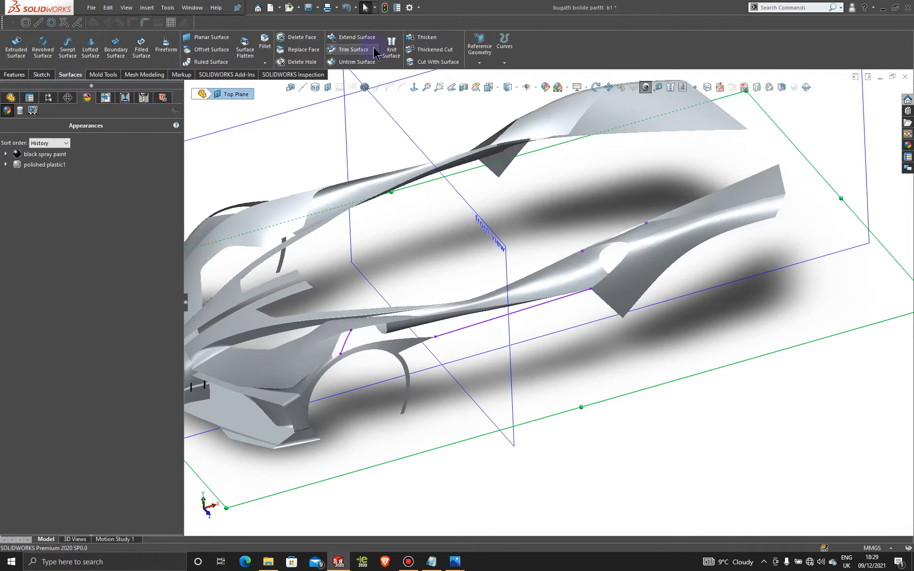
{"action": "left_click", "coordinate": [392, 48]}
{"action": "scroll", "coordinate": [634, 277], "scroll_direction": "down", "scroll_amount": 3}
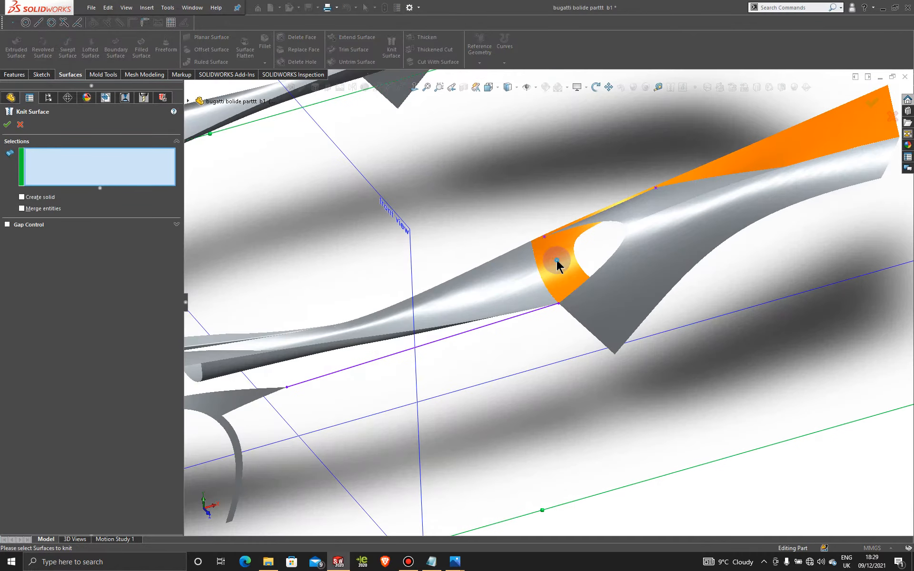
{"action": "left_click", "coordinate": [555, 267]}
{"action": "left_click", "coordinate": [535, 278]}
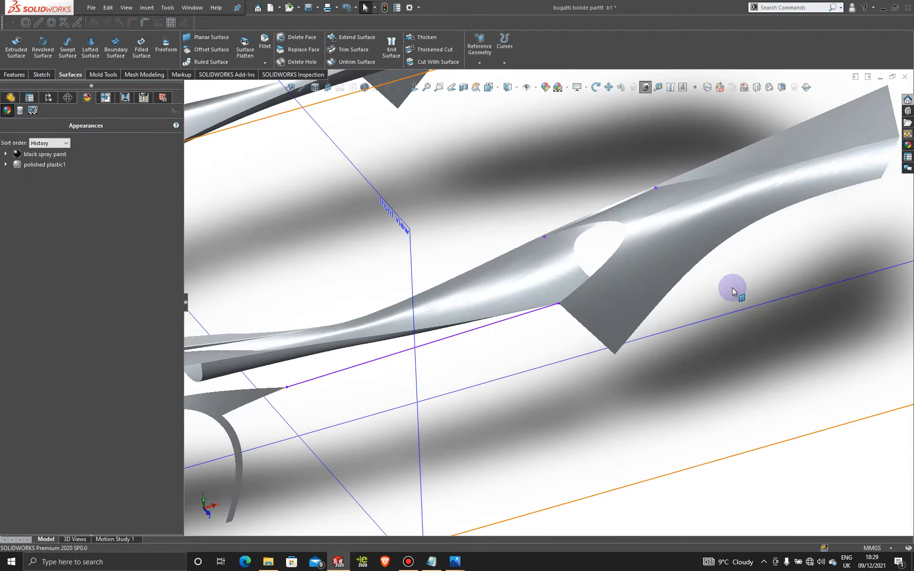
Step: Reopen the 3D sketch of the long lower side spline for editing
{"action": "scroll", "coordinate": [707, 327], "scroll_direction": "up", "scroll_amount": 3}
{"action": "middle_click_drag", "start_coordinate": [538, 340], "coordinate": [491, 310]}
{"action": "right_click", "coordinate": [490, 310]}
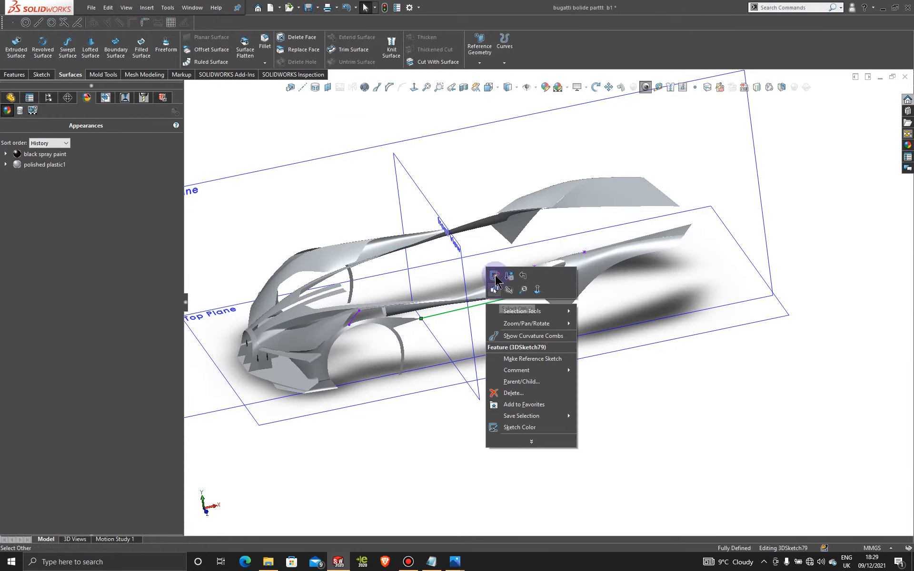
{"action": "left_click", "coordinate": [476, 320]}
{"action": "left_click", "coordinate": [474, 307]}
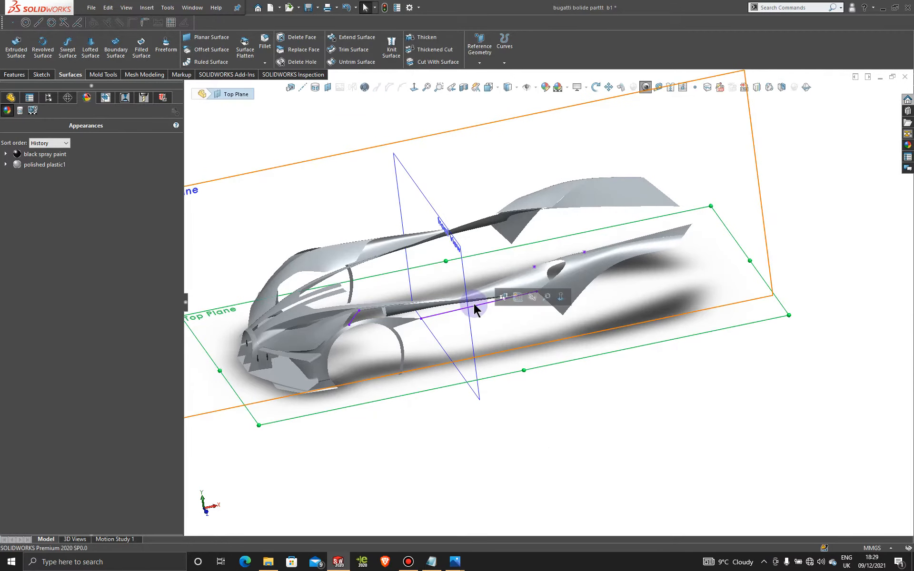
{"action": "left_click", "coordinate": [475, 308]}
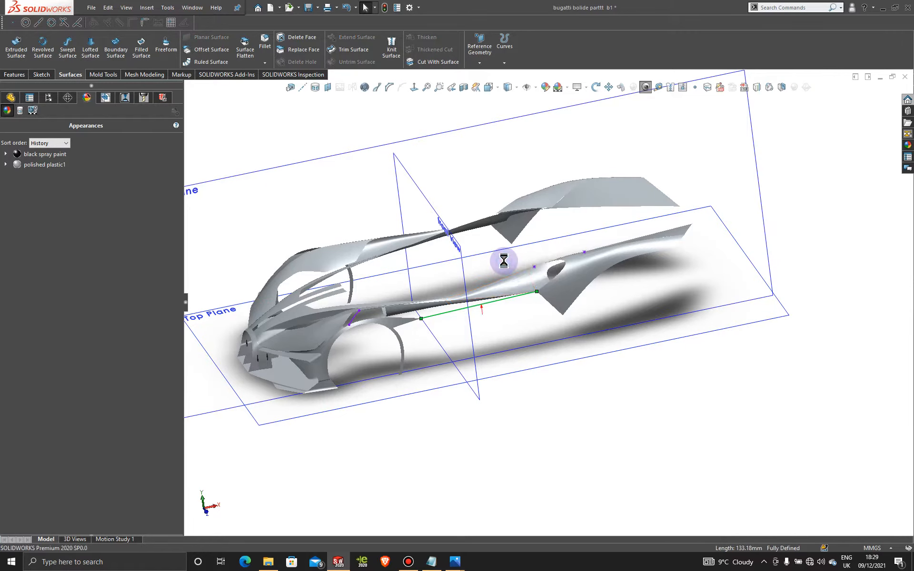
{"action": "middle_click_drag", "start_coordinate": [514, 334], "coordinate": [499, 305]}
Step: Activate <Default>_Display State 1 and show the lower side spline over the side blueprint in the Front view
{"action": "left_click", "coordinate": [47, 98]}
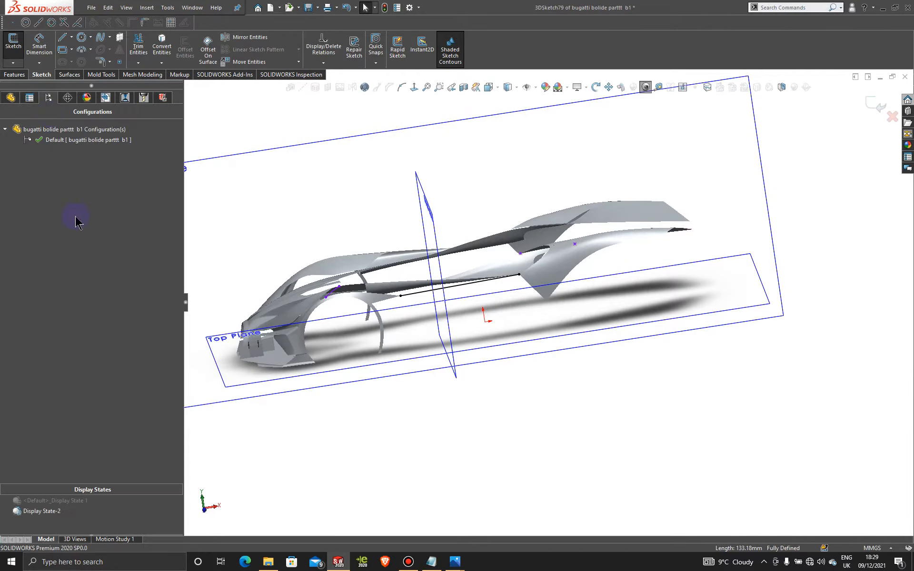
{"action": "left_click", "coordinate": [48, 500]}
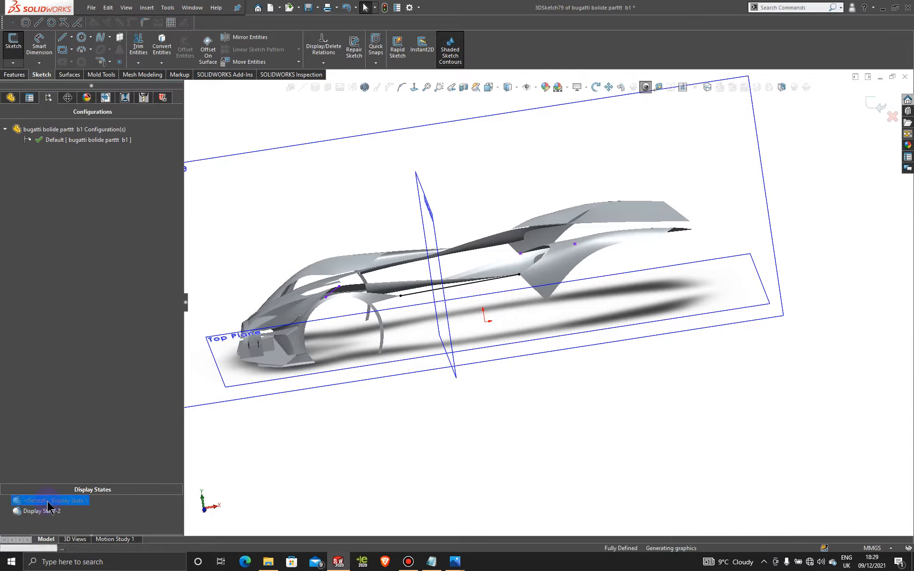
{"action": "key", "text": "space"}
{"action": "left_click", "coordinate": [368, 312]}
{"action": "scroll", "coordinate": [566, 336], "scroll_direction": "down", "scroll_amount": 6}
{"action": "scroll", "coordinate": [526, 331], "scroll_direction": "down", "scroll_amount": 2}
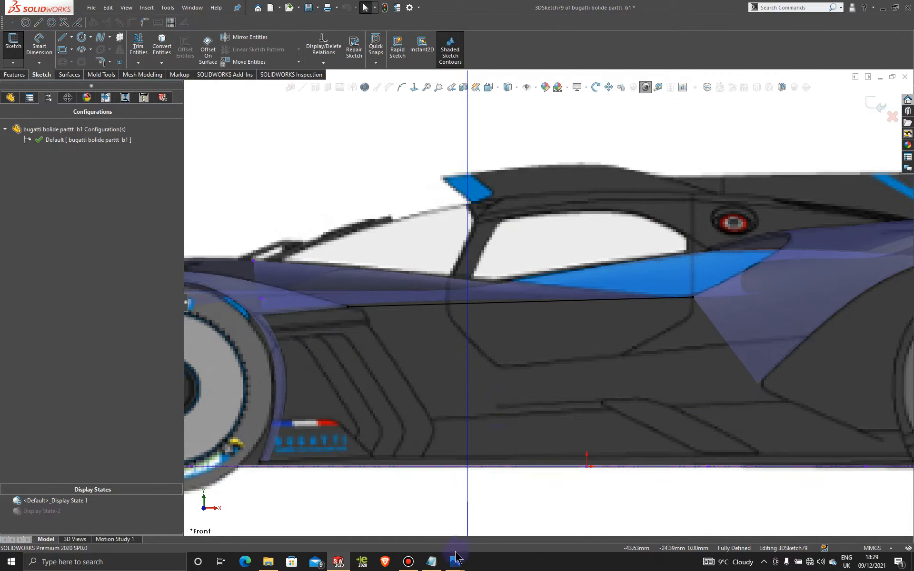
Step: Switch to the 960x0.jpg reference photo in Photos, enlarge it, examine the car's side panel and door area, and return to SOLIDWORKS
{"action": "mouse_move", "coordinate": [455, 563]}
{"action": "left_click", "coordinate": [515, 490]}
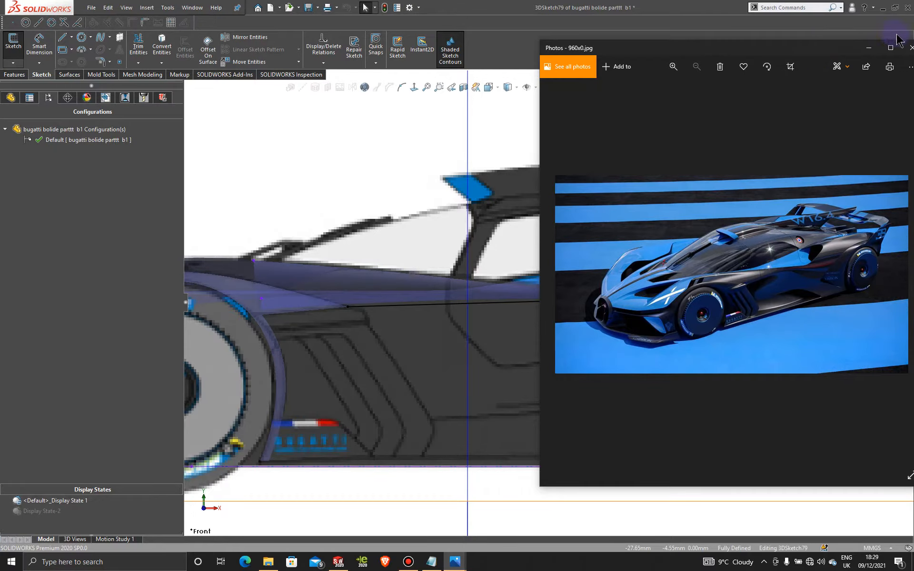
{"action": "left_click", "coordinate": [890, 47]}
{"action": "left_click", "coordinate": [398, 26]}
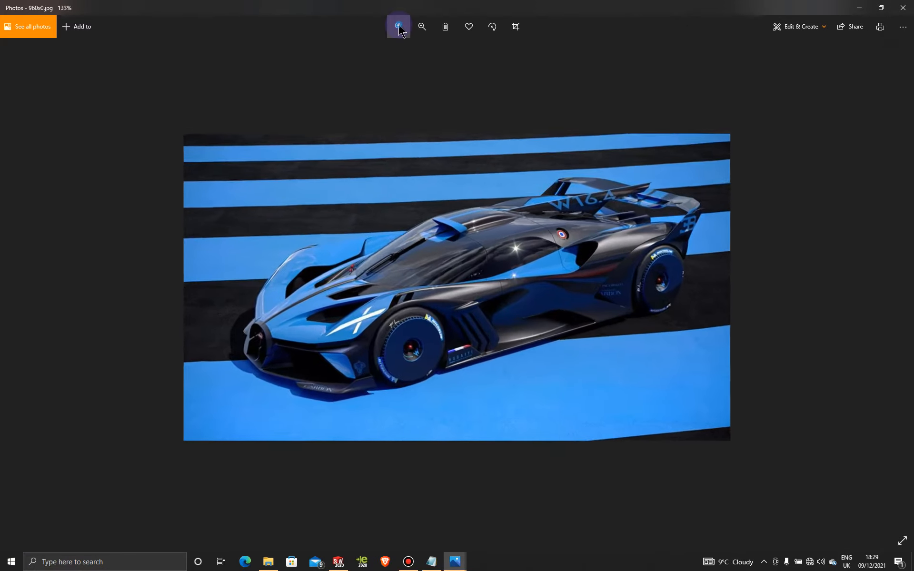
{"action": "left_click", "coordinate": [398, 26]}
{"action": "left_click", "coordinate": [400, 28]}
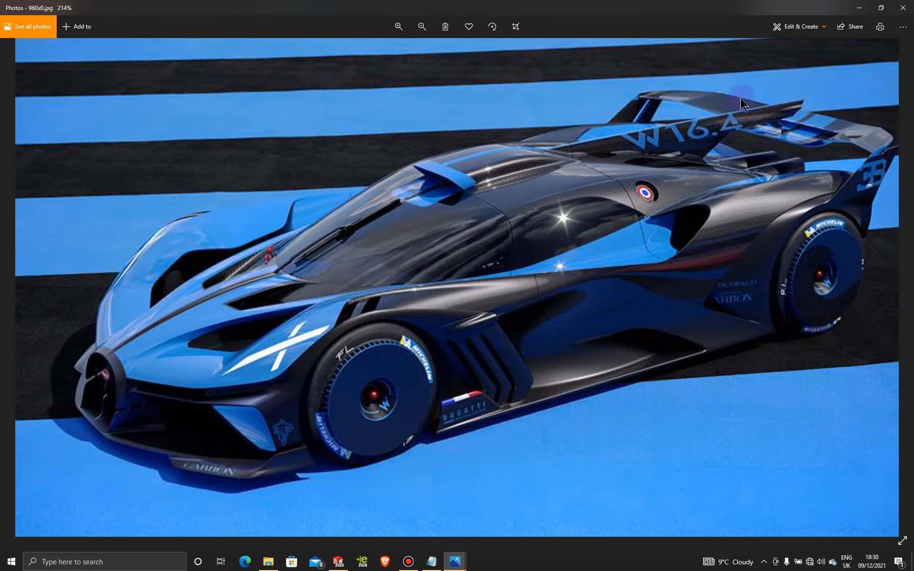
{"action": "left_click", "coordinate": [859, 10]}
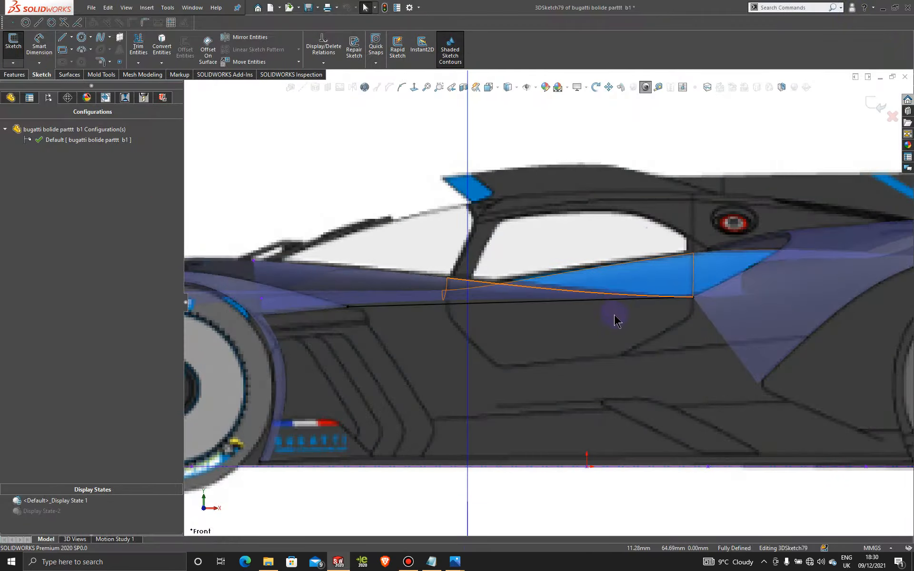
Step: Reshape the long lower side spline with its rear tangent handle so it follows the body line in the side blueprint
{"action": "scroll", "coordinate": [571, 319], "scroll_direction": "down", "scroll_amount": 5}
{"action": "scroll", "coordinate": [421, 322], "scroll_direction": "up", "scroll_amount": 3}
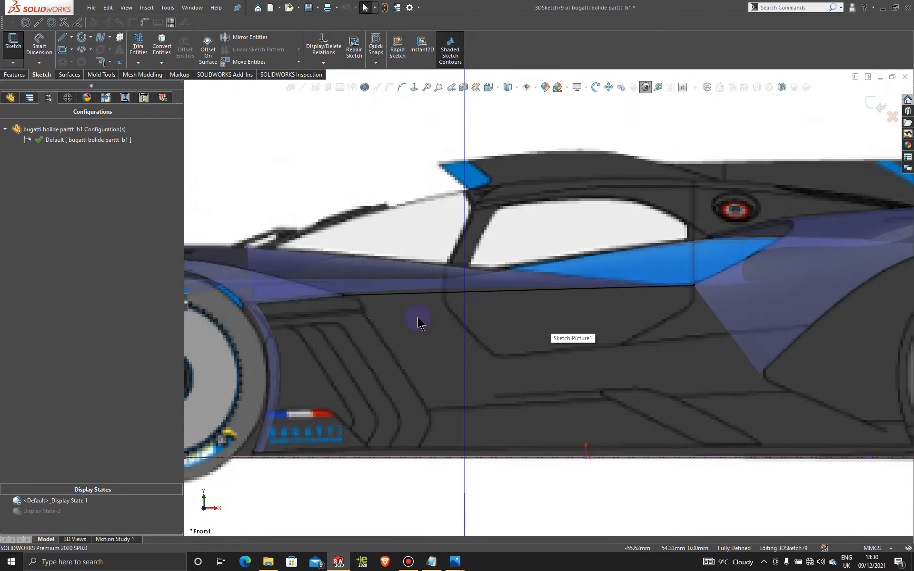
{"action": "left_click", "coordinate": [492, 293]}
{"action": "scroll", "coordinate": [492, 293], "scroll_direction": "down", "scroll_amount": 2}
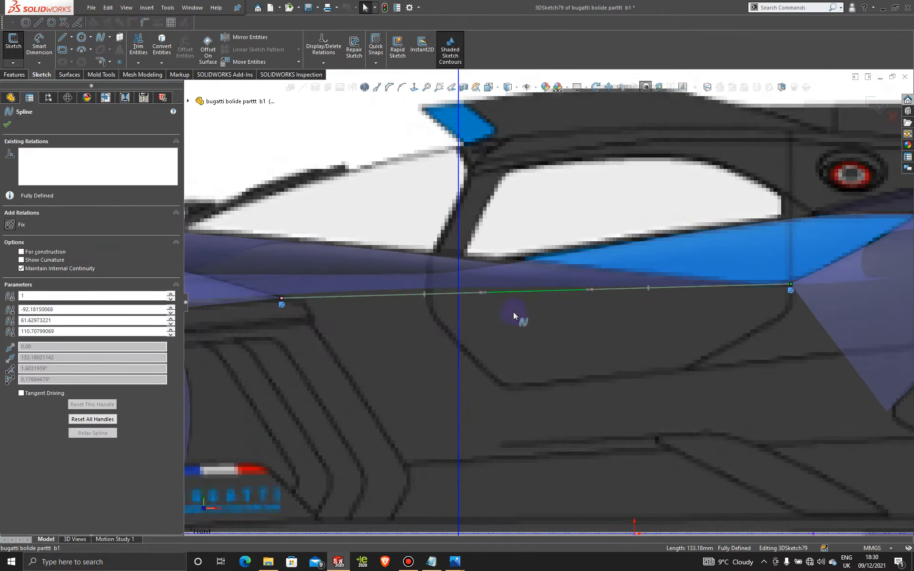
{"action": "left_click_drag", "start_coordinate": [587, 289], "coordinate": [587, 284]}
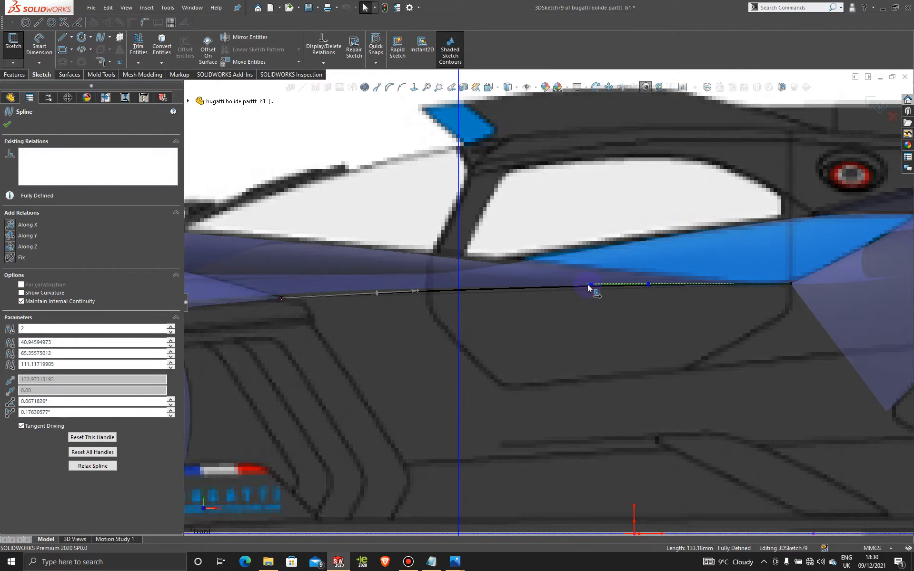
{"action": "scroll", "coordinate": [458, 309], "scroll_direction": "down", "scroll_amount": 1}
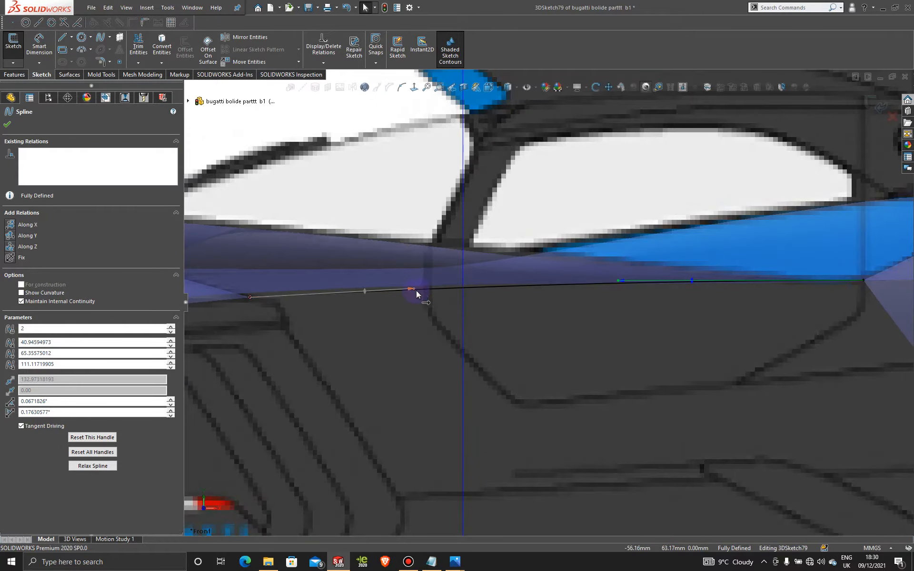
{"action": "scroll", "coordinate": [563, 332], "scroll_direction": "up", "scroll_amount": 2}
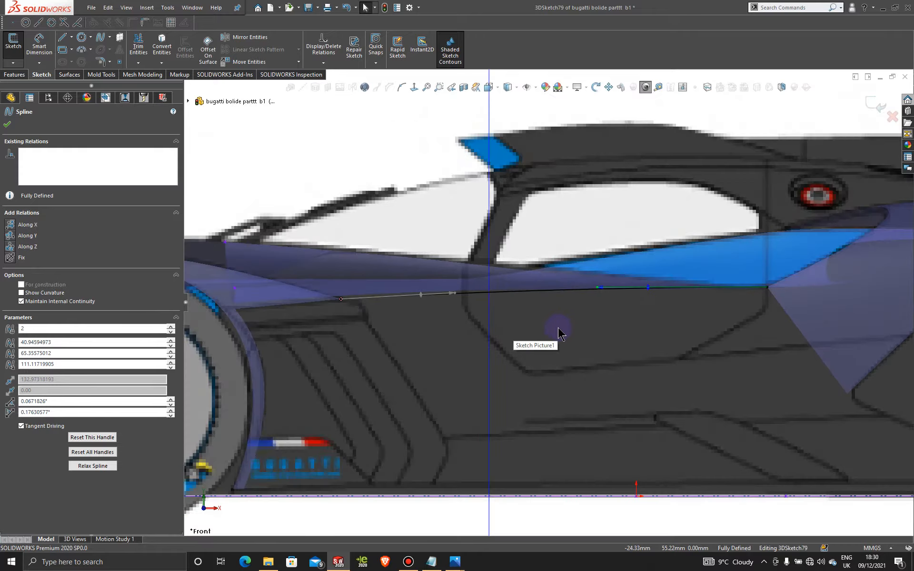
{"action": "scroll", "coordinate": [388, 314], "scroll_direction": "down", "scroll_amount": 1}
{"action": "scroll", "coordinate": [305, 310], "scroll_direction": "down", "scroll_amount": 1}
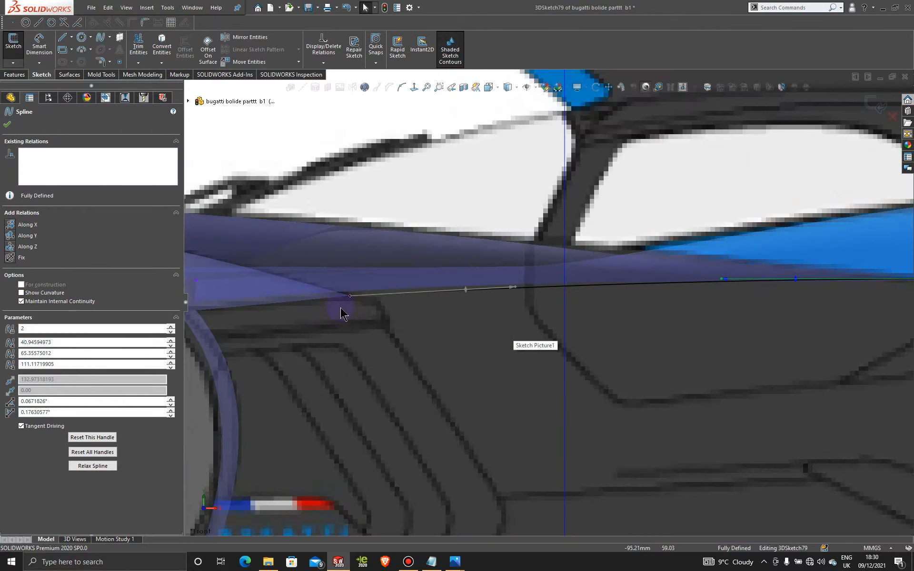
{"action": "key", "text": "Escape"}
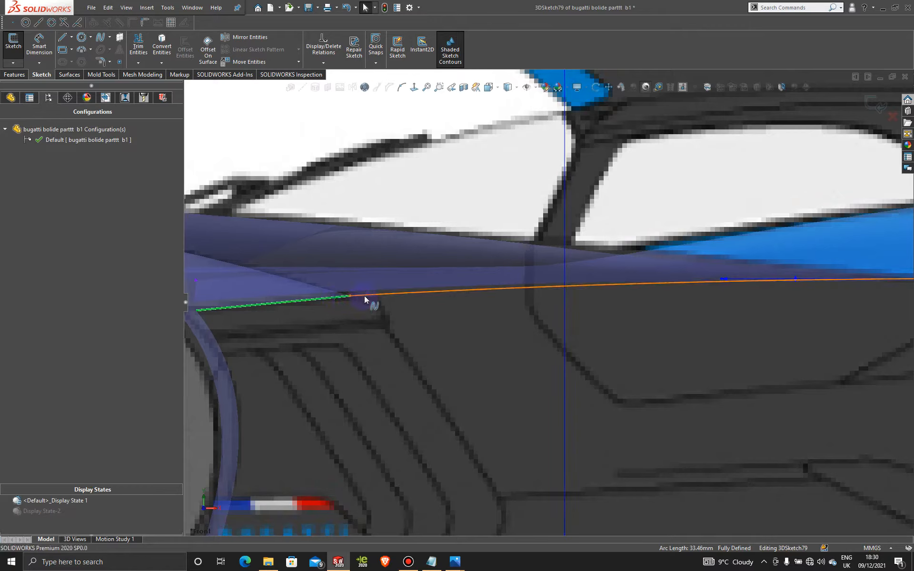
Step: Make the lower side spline tangent to the adjoining edge of the front wheel arch surface
{"action": "left_click", "coordinate": [364, 295]}
{"action": "left_click", "coordinate": [353, 297], "text": "ctrl"}
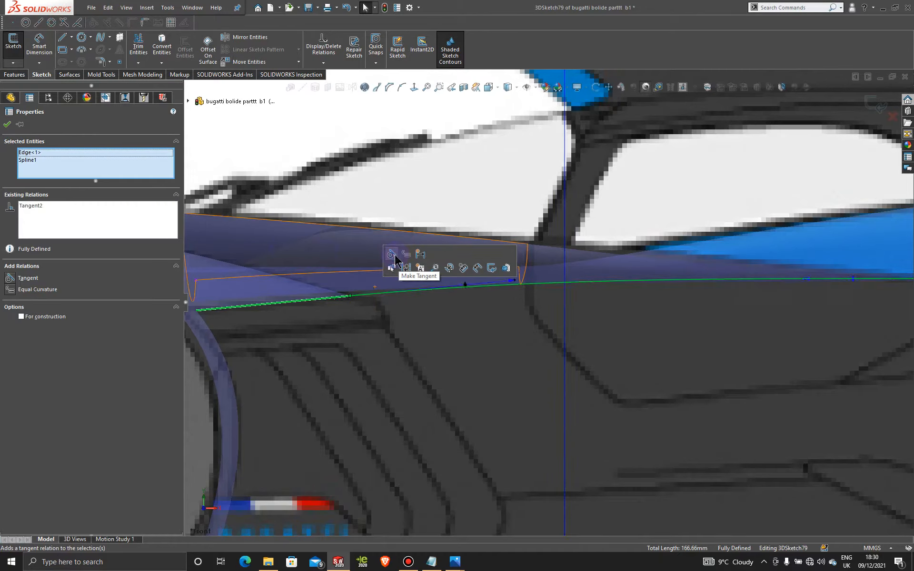
{"action": "left_click", "coordinate": [8, 126]}
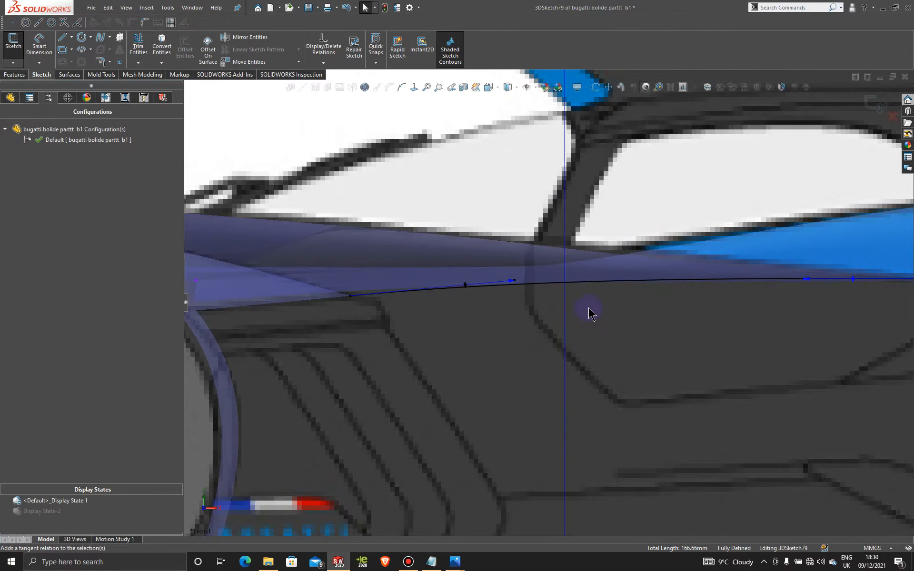
Step: Fine-tune the spline's front and rear tangent handles in the Front view to match the blueprint's body line above the door
{"action": "scroll", "coordinate": [591, 314], "scroll_direction": "up", "scroll_amount": 3}
{"action": "scroll", "coordinate": [592, 316], "scroll_direction": "down", "scroll_amount": 3}
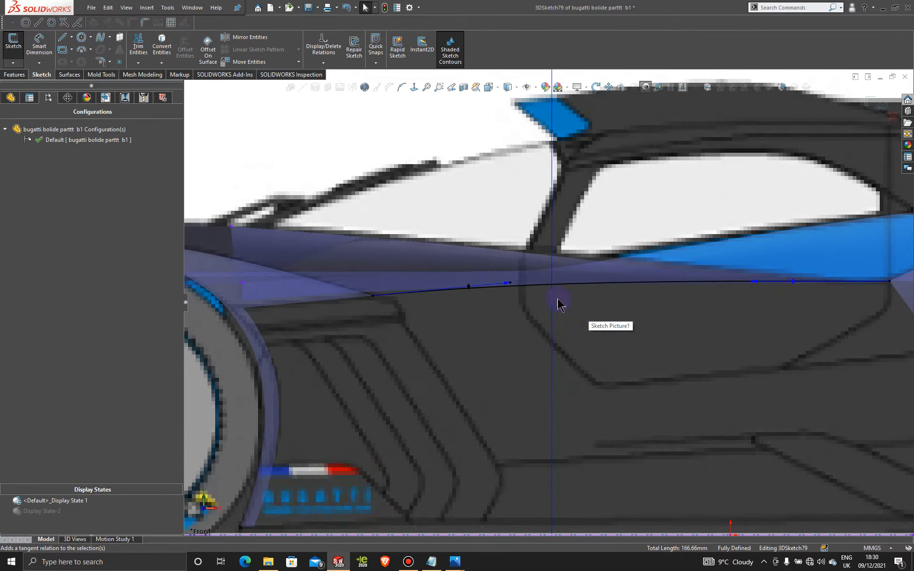
{"action": "left_click", "coordinate": [512, 284]}
{"action": "left_click_drag", "start_coordinate": [503, 284], "coordinate": [504, 283]}
{"action": "left_click", "coordinate": [752, 281]}
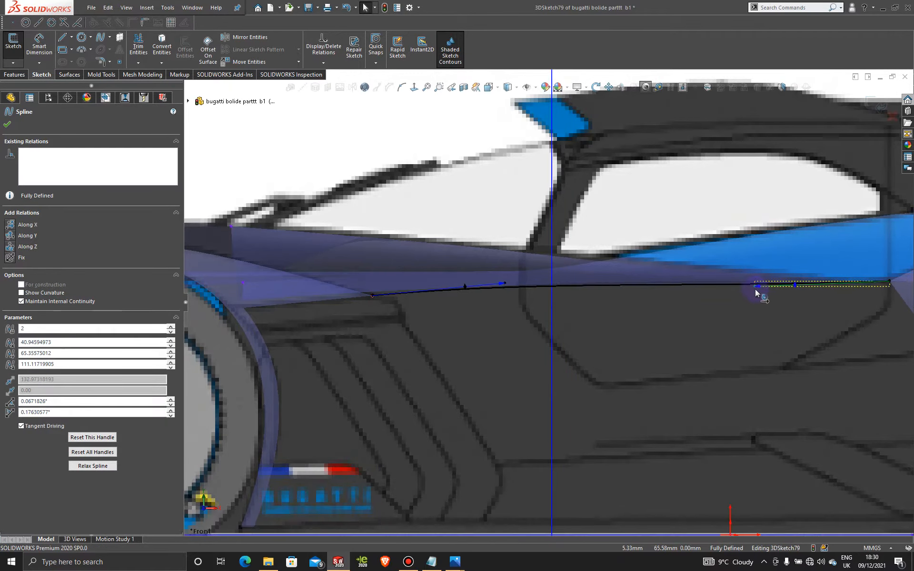
{"action": "scroll", "coordinate": [753, 284], "scroll_direction": "up", "scroll_amount": 5}
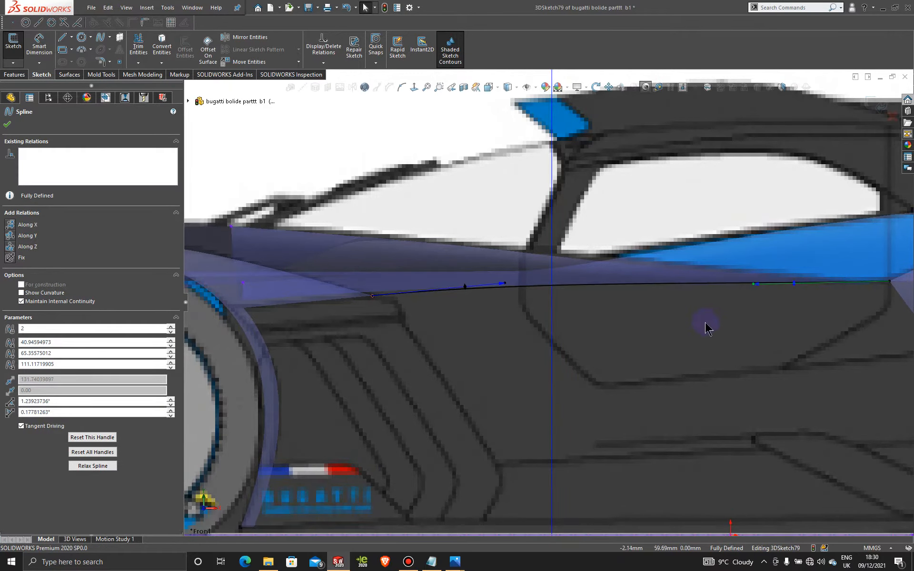
{"action": "scroll", "coordinate": [673, 310], "scroll_direction": "down", "scroll_amount": 7}
{"action": "scroll", "coordinate": [618, 295], "scroll_direction": "down", "scroll_amount": 3}
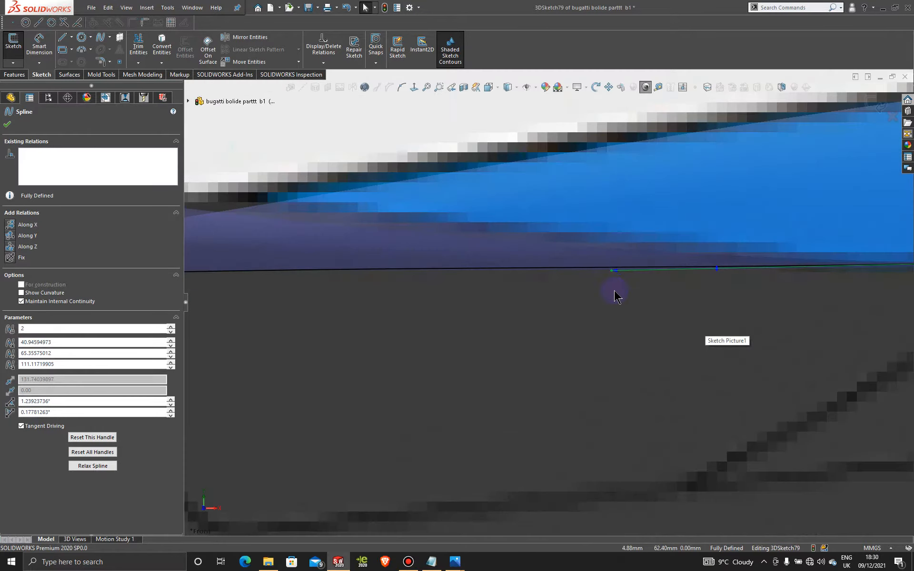
{"action": "left_click_drag", "start_coordinate": [612, 269], "coordinate": [610, 275]}
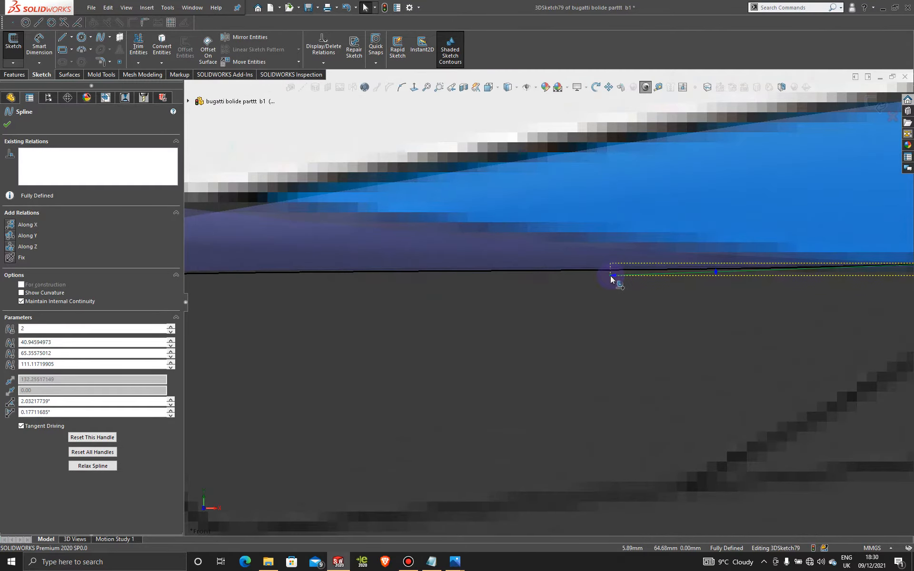
{"action": "scroll", "coordinate": [620, 316], "scroll_direction": "up", "scroll_amount": 8}
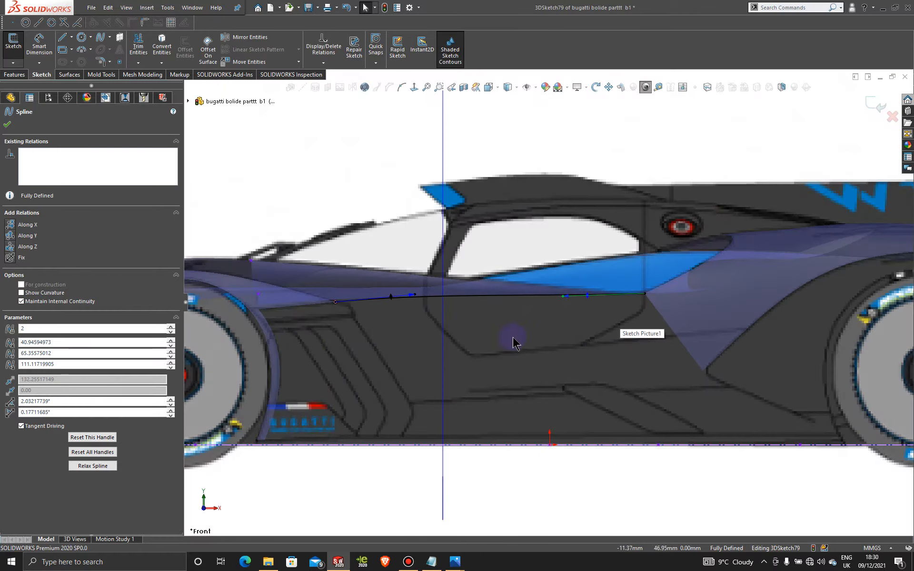
Step: Move the spline's rear tangent handle slightly inward in the Top view to refine its curvature and exit the 3D sketch
{"action": "mouse_move", "coordinate": [474, 317]}
{"action": "middle_mouse_down"}
{"action": "mouse_move", "coordinate": [496, 369]}
{"action": "mouse_move", "coordinate": [557, 323]}
{"action": "mouse_move", "coordinate": [560, 419]}
{"action": "middle_mouse_up"}
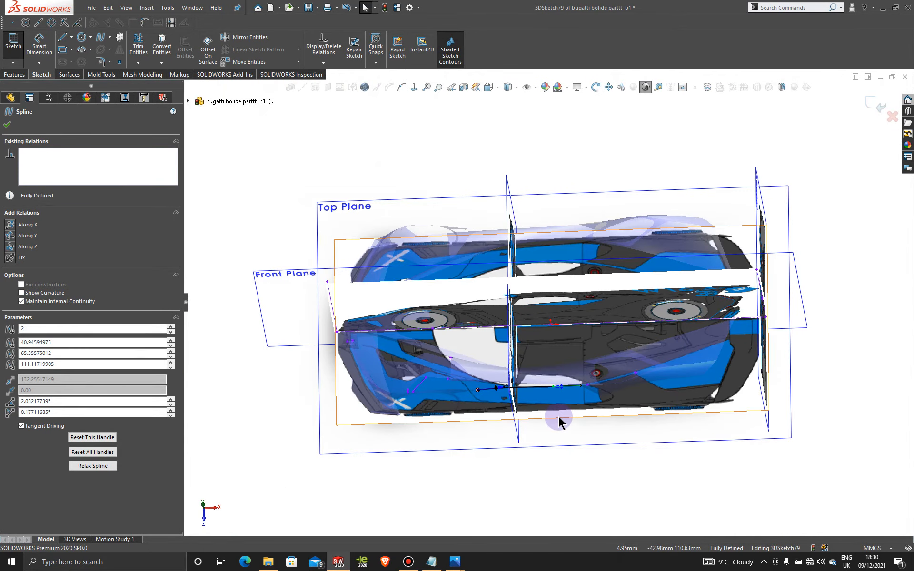
{"action": "key", "text": "space"}
{"action": "left_click", "coordinate": [457, 312]}
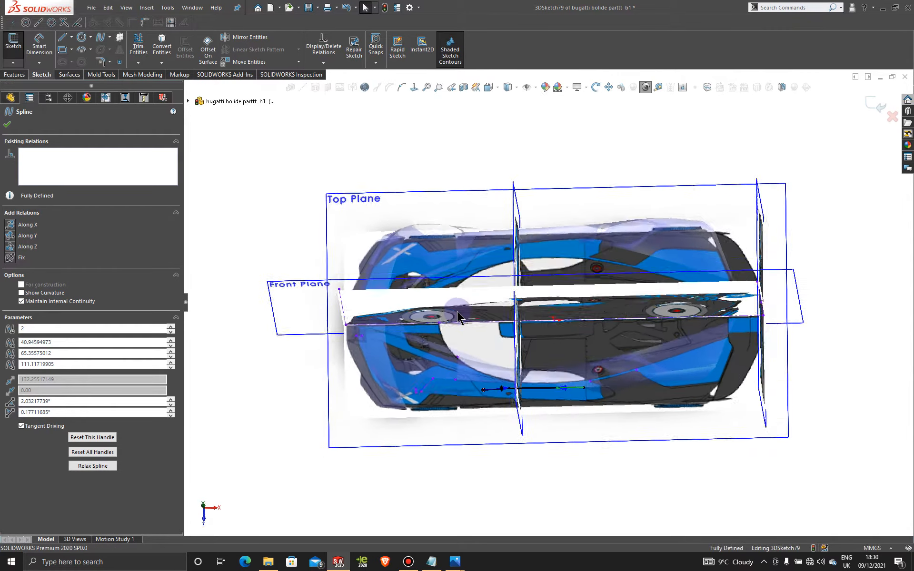
{"action": "scroll", "coordinate": [528, 383], "scroll_direction": "down", "scroll_amount": 8}
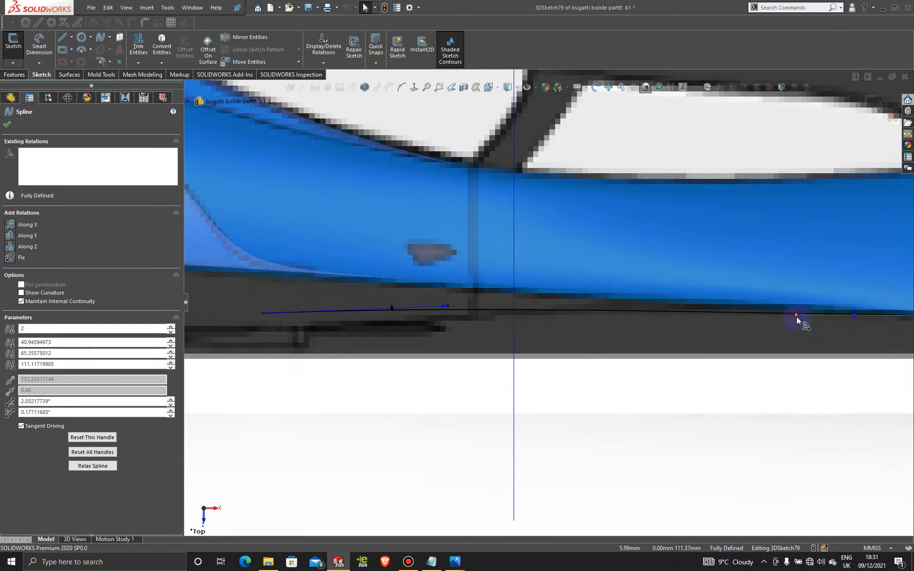
{"action": "left_click_drag", "start_coordinate": [795, 316], "coordinate": [792, 313]}
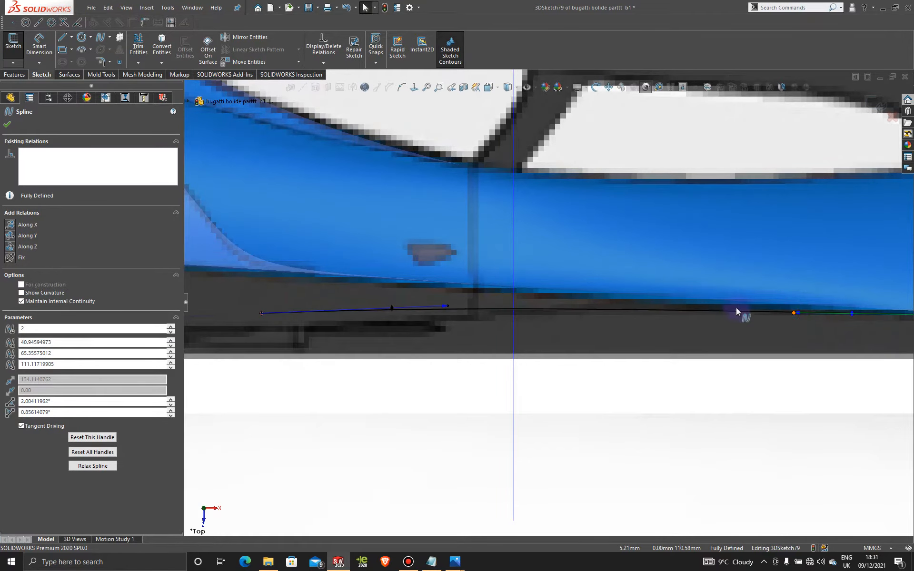
{"action": "scroll", "coordinate": [764, 319], "scroll_direction": "up", "scroll_amount": 2}
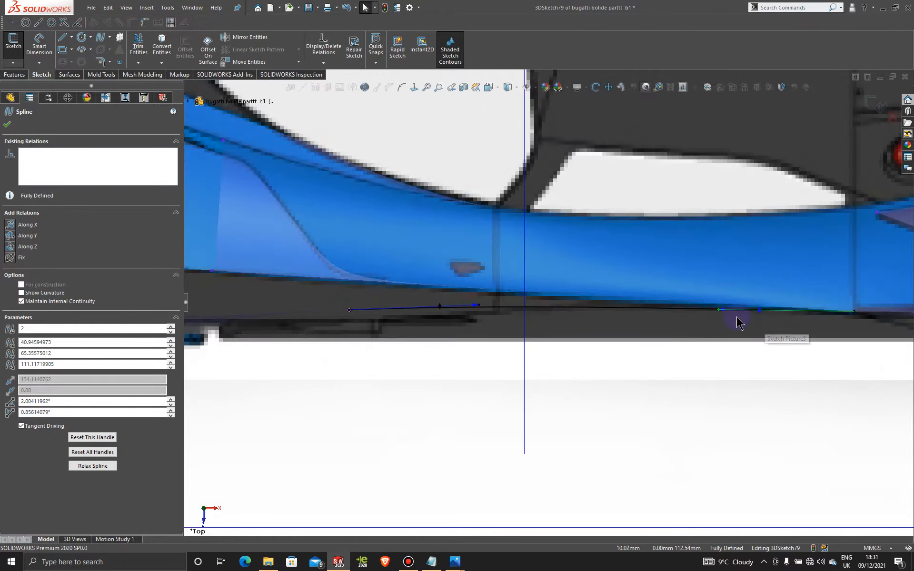
{"action": "scroll", "coordinate": [736, 314], "scroll_direction": "down", "scroll_amount": 2}
{"action": "left_click_drag", "start_coordinate": [687, 305], "coordinate": [689, 300]}
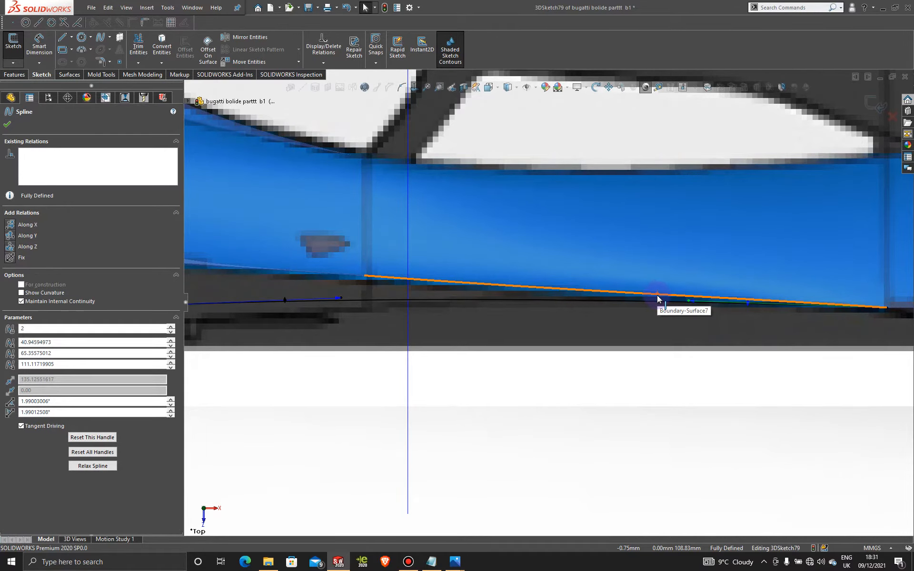
{"action": "middle_click_drag", "start_coordinate": [677, 379], "coordinate": [628, 265]}
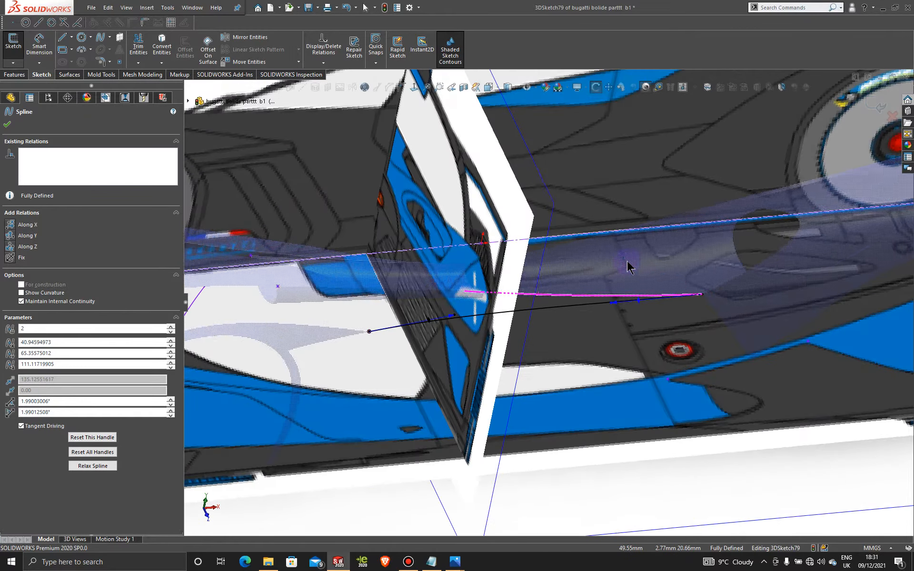
{"action": "left_click", "coordinate": [873, 102]}
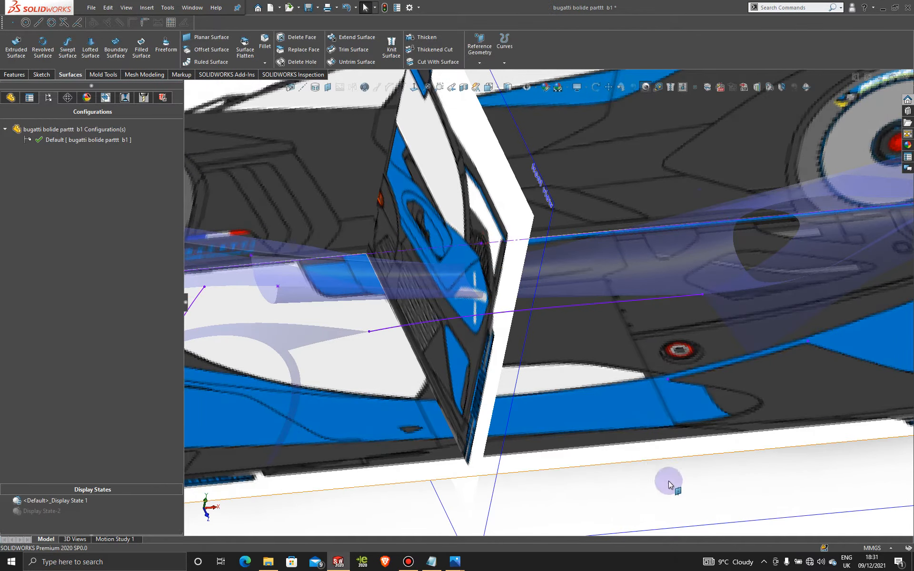
Step: Activate Display State-2 to show the body surfaces without the blueprint pictures
{"action": "scroll", "coordinate": [703, 473], "scroll_direction": "up", "scroll_amount": 4}
{"action": "middle_click_drag", "start_coordinate": [640, 466], "coordinate": [623, 298]}
{"action": "scroll", "coordinate": [621, 297], "scroll_direction": "down", "scroll_amount": 3}
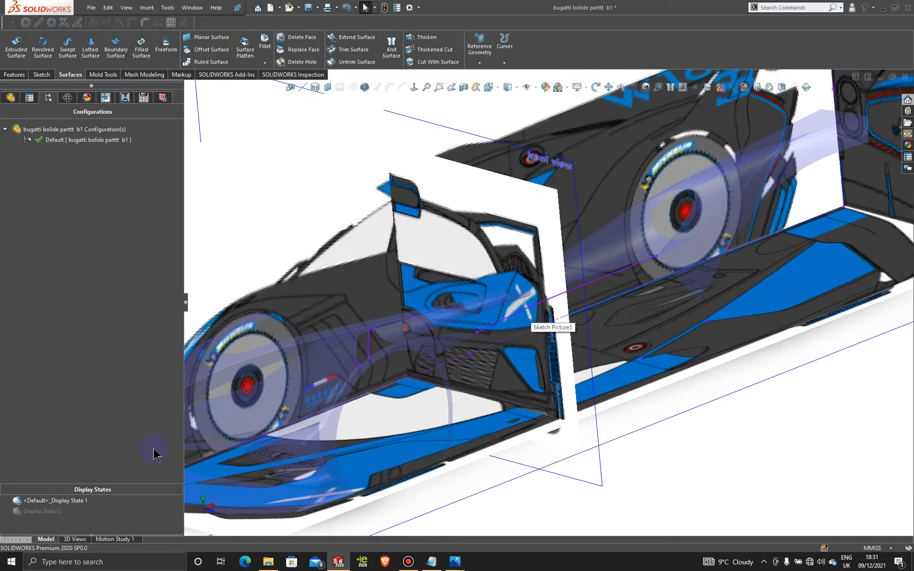
{"action": "double_click", "coordinate": [48, 511]}
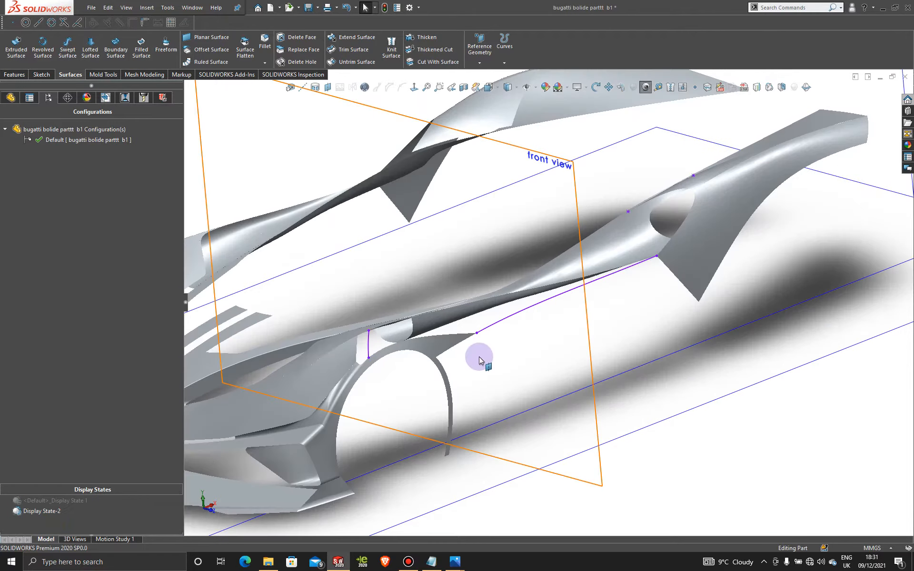
Step: Draw a two-point spline in a new 3D sketch from the wheel arch's rear tip to the lower edge of the side surface above
{"action": "middle_click_drag", "start_coordinate": [479, 358], "coordinate": [465, 379]}
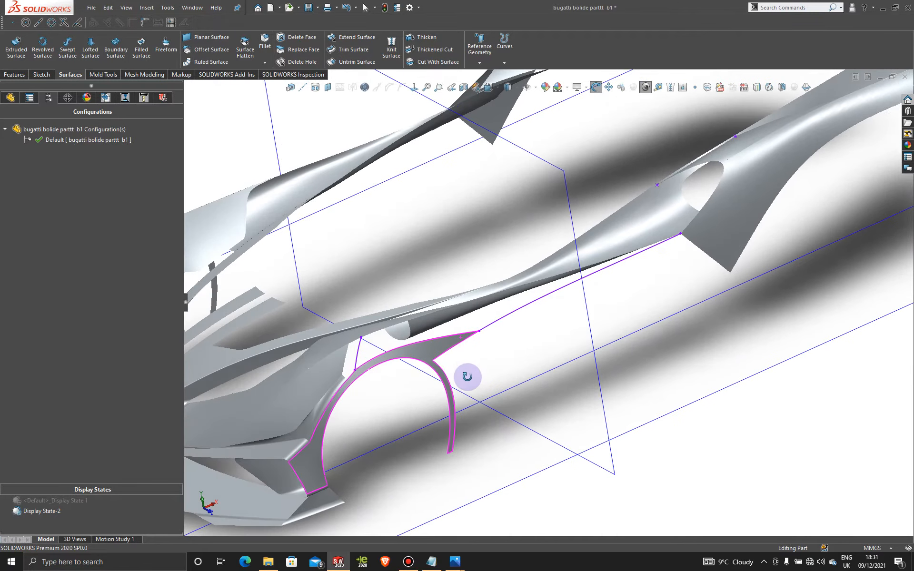
{"action": "scroll", "coordinate": [465, 316], "scroll_direction": "down", "scroll_amount": 2}
{"action": "scroll", "coordinate": [473, 329], "scroll_direction": "down", "scroll_amount": 3}
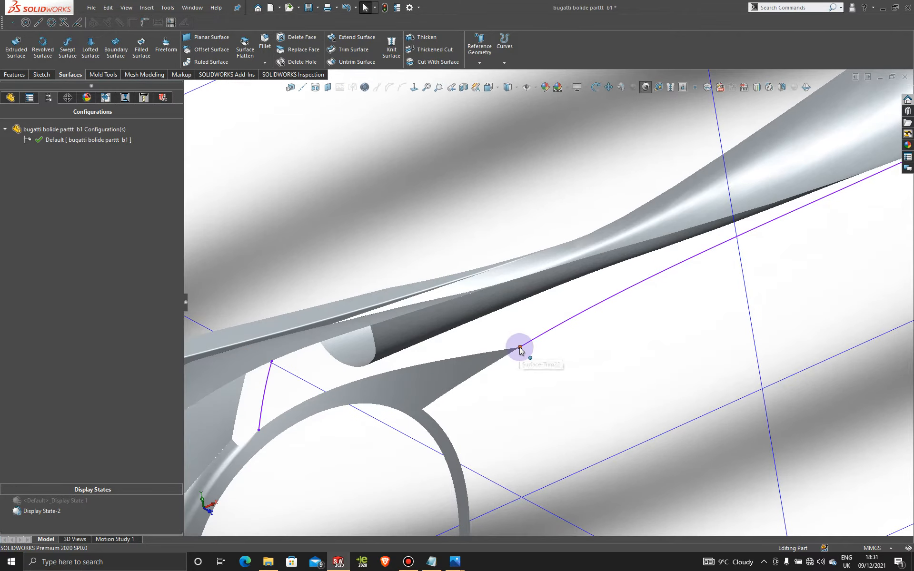
{"action": "left_click", "coordinate": [42, 75]}
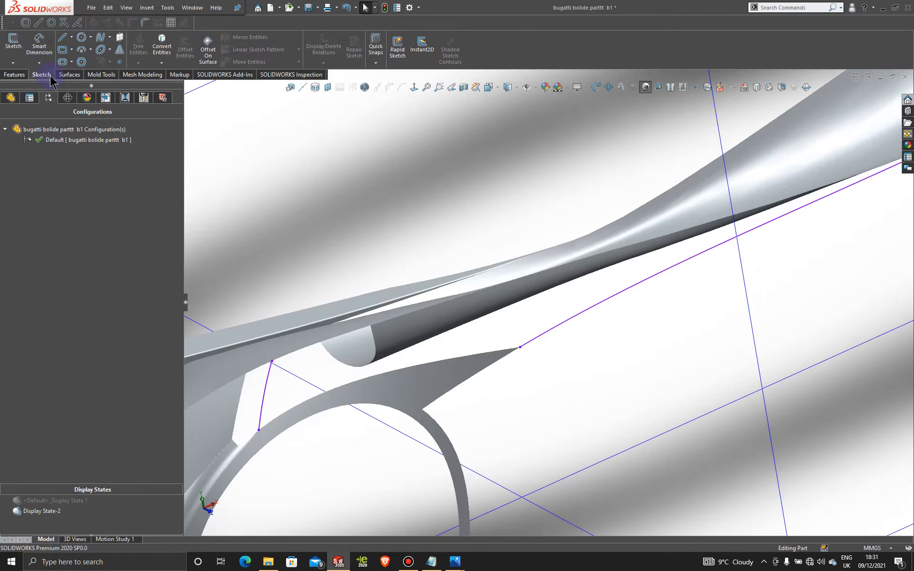
{"action": "left_click", "coordinate": [13, 62]}
{"action": "left_click", "coordinate": [29, 86]}
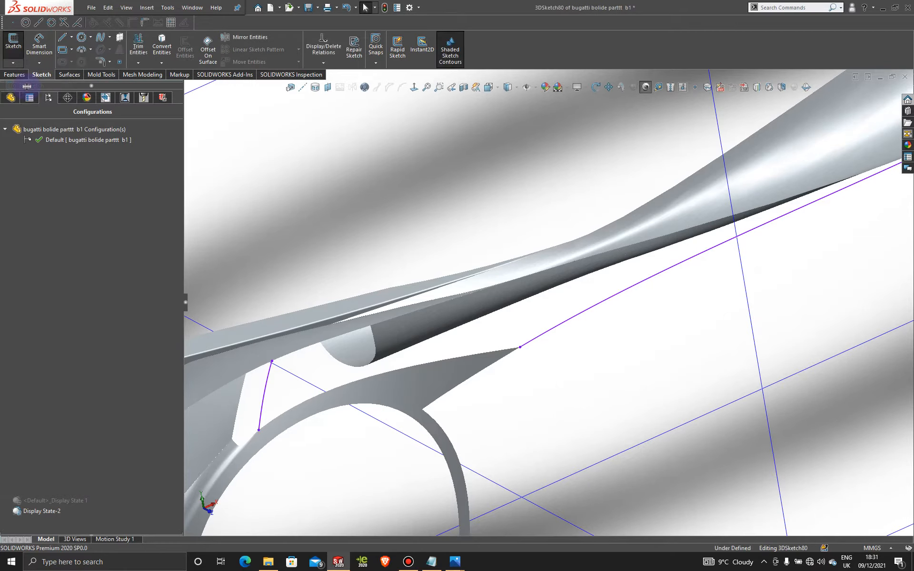
{"action": "left_click", "coordinate": [102, 39]}
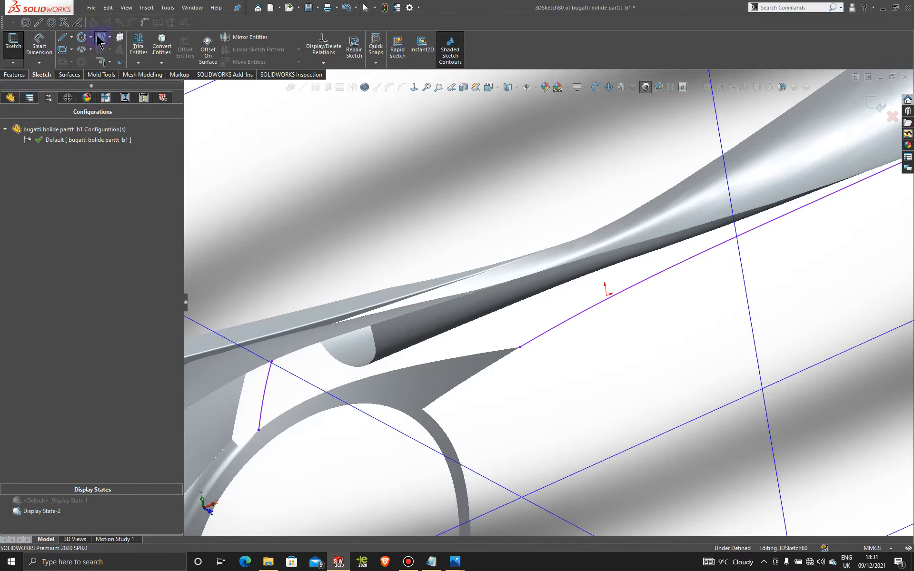
{"action": "left_click", "coordinate": [520, 348]}
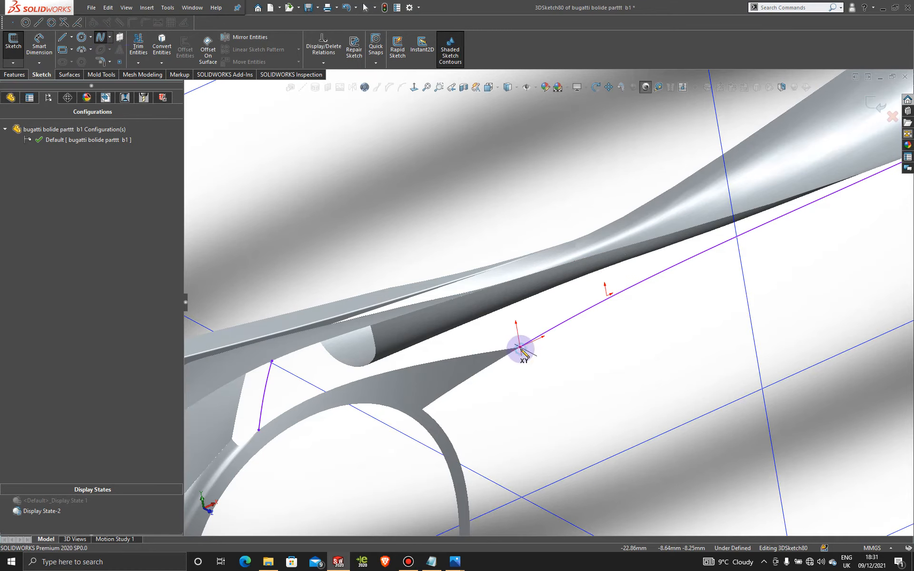
{"action": "mouse_move", "coordinate": [499, 307]}
{"action": "middle_mouse_down"}
{"action": "mouse_move", "coordinate": [504, 342]}
{"action": "mouse_move", "coordinate": [506, 299]}
{"action": "middle_mouse_up"}
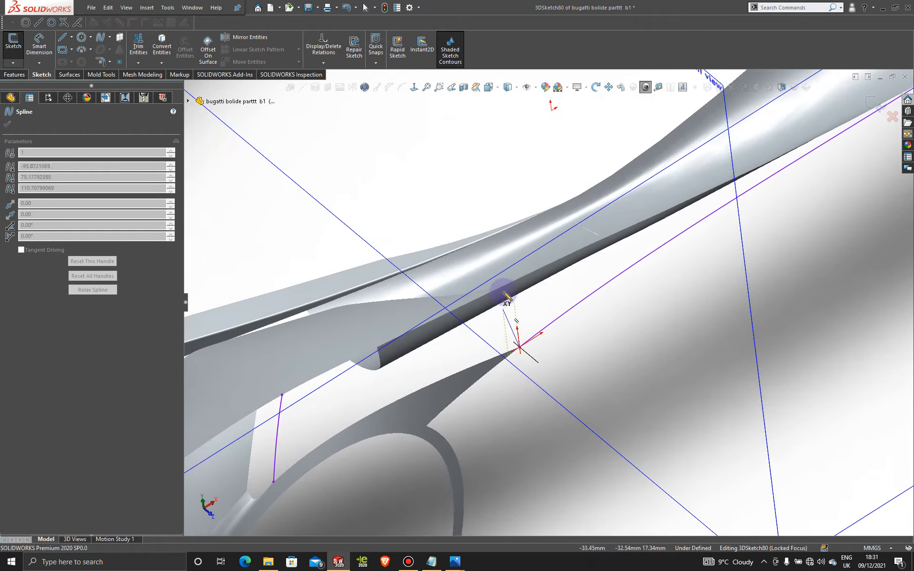
{"action": "left_click", "coordinate": [496, 290]}
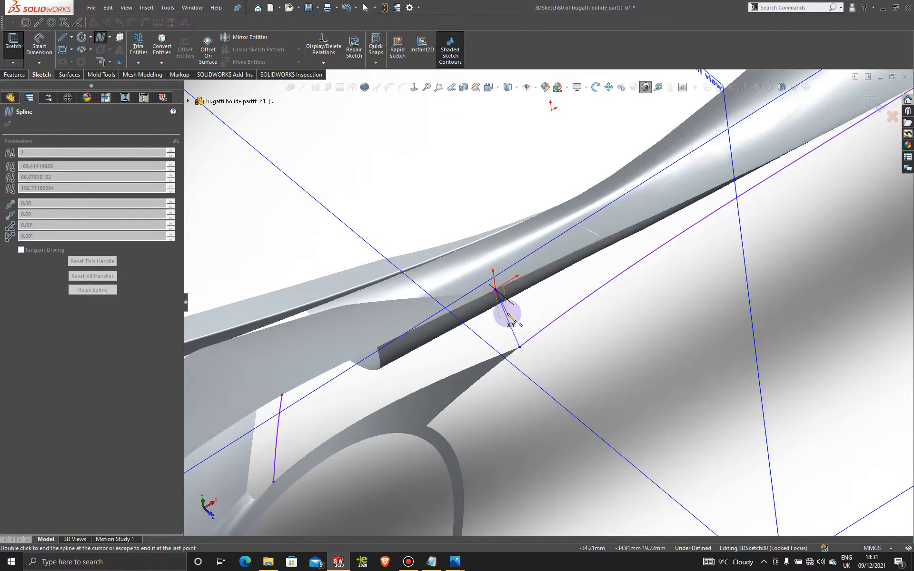
{"action": "key", "text": "Escape"}
Step: Examine the new connecting spline behind the wheel arch from above and from the side against the neighbouring surfaces
{"action": "middle_click_drag", "start_coordinate": [507, 315], "coordinate": [493, 397]}
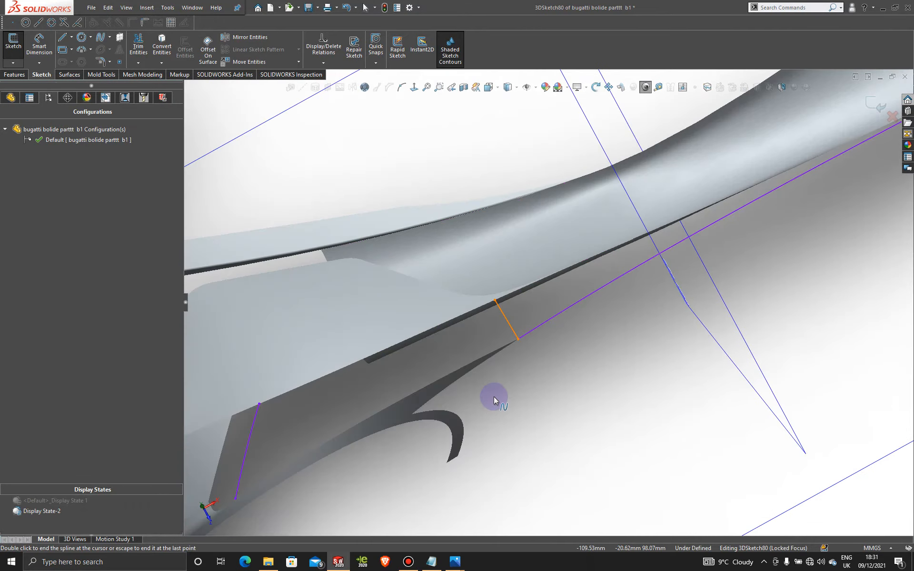
{"action": "key", "text": "space"}
{"action": "left_click", "coordinate": [428, 358]}
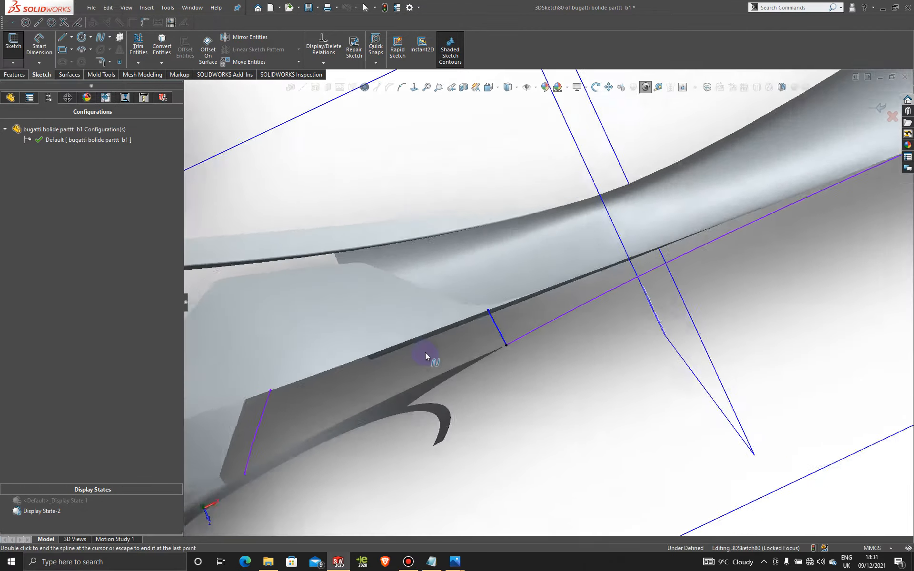
{"action": "scroll", "coordinate": [464, 379], "scroll_direction": "down", "scroll_amount": 10}
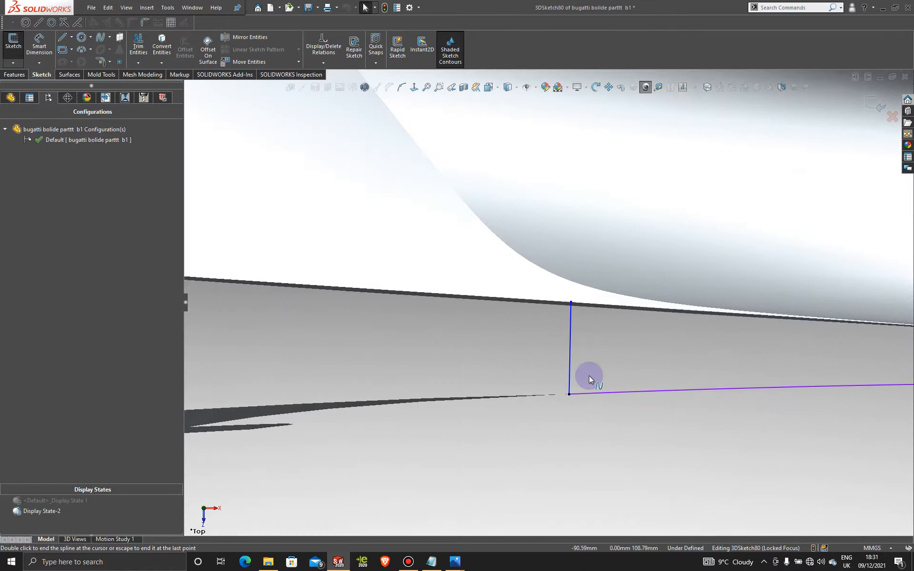
{"action": "scroll", "coordinate": [589, 379], "scroll_direction": "up", "scroll_amount": 10}
{"action": "middle_click_drag", "start_coordinate": [543, 406], "coordinate": [551, 241]}
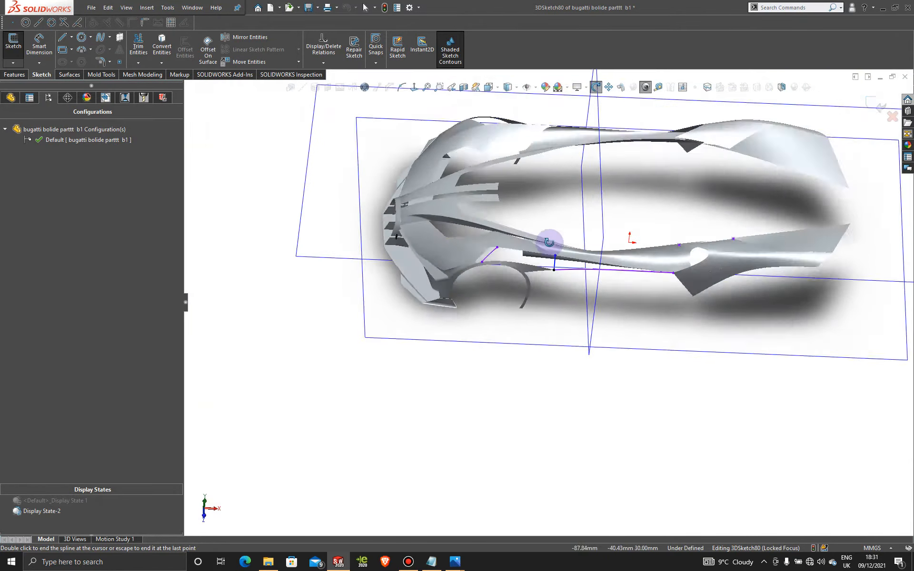
{"action": "key", "text": "space"}
{"action": "left_click", "coordinate": [464, 399]}
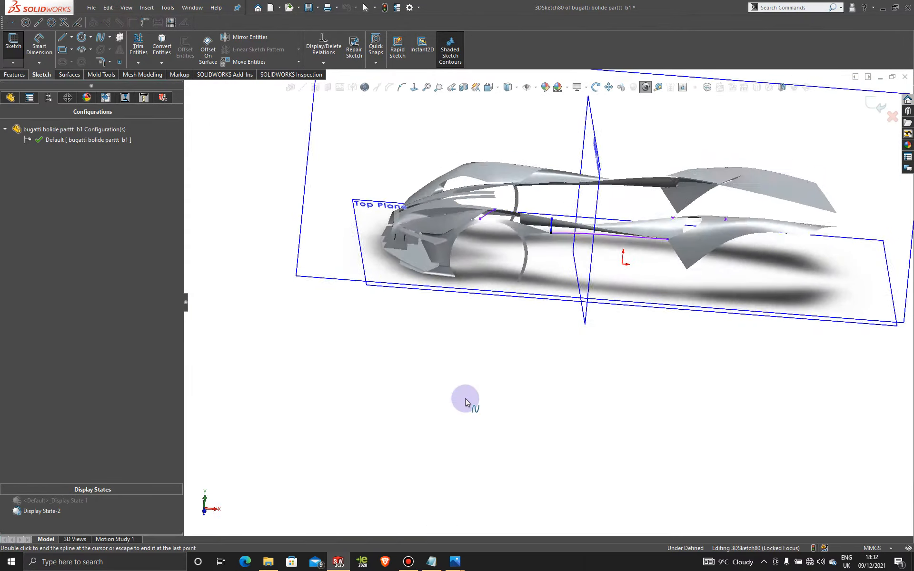
{"action": "scroll", "coordinate": [506, 316], "scroll_direction": "down", "scroll_amount": 8}
{"action": "scroll", "coordinate": [527, 346], "scroll_direction": "up", "scroll_amount": 8}
Step: Bow the two-point spline outward in the Left view by reshaping it with its upper and lower tangent handles
{"action": "middle_click_drag", "start_coordinate": [527, 347], "coordinate": [690, 318]}
{"action": "key", "text": "space"}
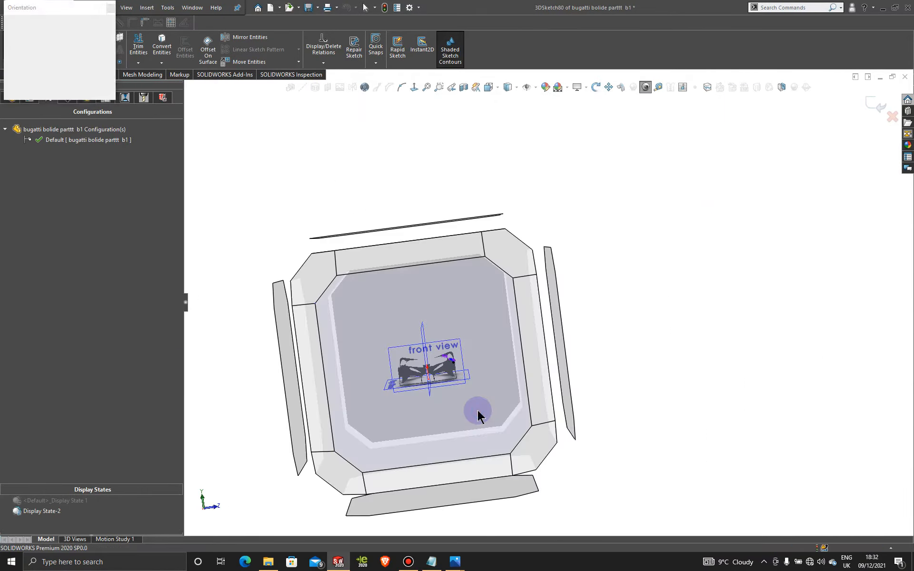
{"action": "left_click", "coordinate": [478, 410]}
{"action": "scroll", "coordinate": [729, 342], "scroll_direction": "down", "scroll_amount": 3}
{"action": "scroll", "coordinate": [556, 344], "scroll_direction": "down", "scroll_amount": 6}
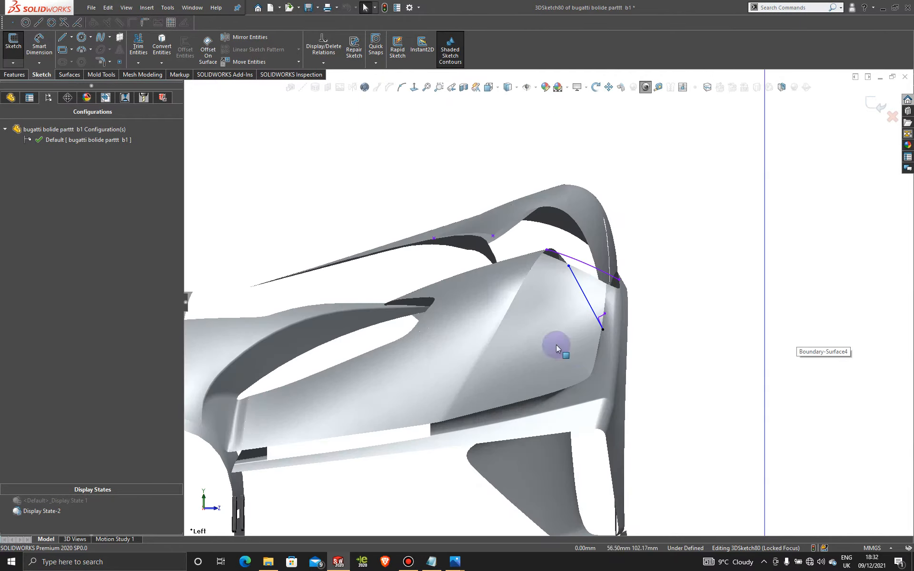
{"action": "scroll", "coordinate": [570, 316], "scroll_direction": "down", "scroll_amount": 4}
{"action": "left_click", "coordinate": [617, 271]}
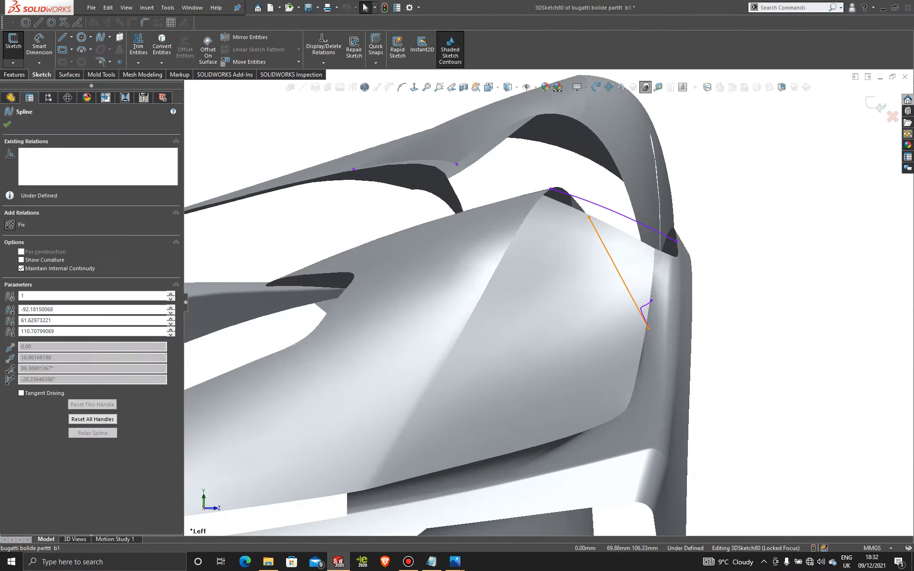
{"action": "left_click_drag", "start_coordinate": [614, 263], "coordinate": [630, 247]}
{"action": "scroll", "coordinate": [619, 297], "scroll_direction": "down", "scroll_amount": 3}
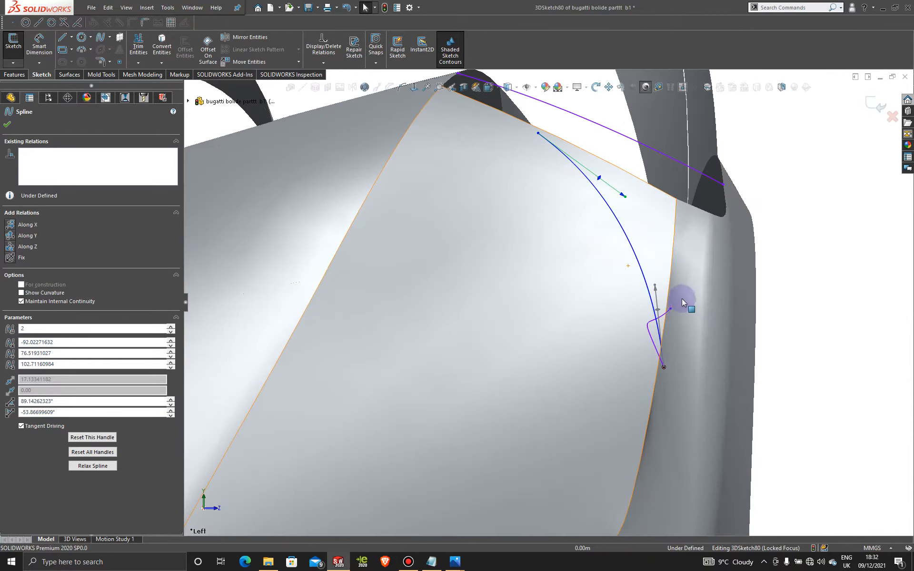
{"action": "left_click_drag", "start_coordinate": [655, 285], "coordinate": [660, 285]}
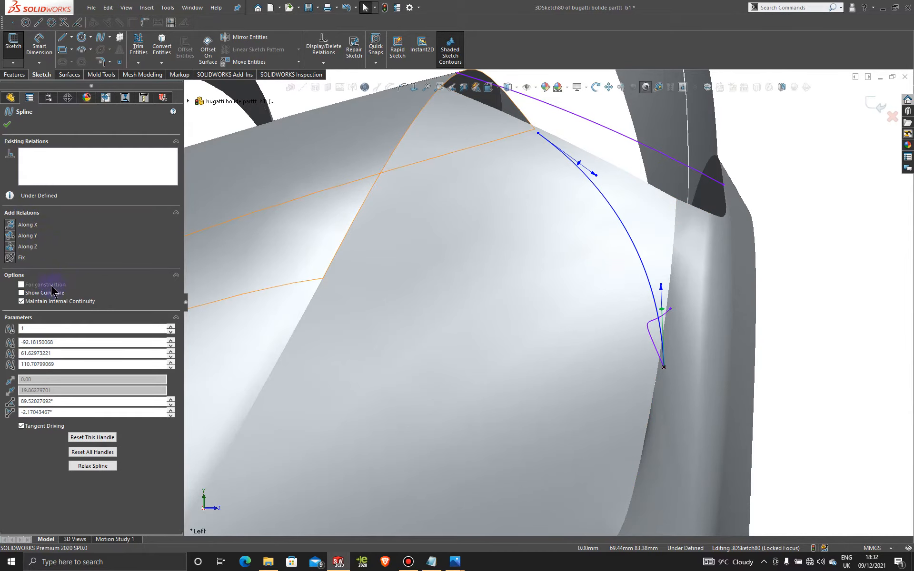
Step: Constrain the spline's lower tangent handle along Y, raise the upper handle slightly, and exit the 3D sketch
{"action": "left_click", "coordinate": [9, 239]}
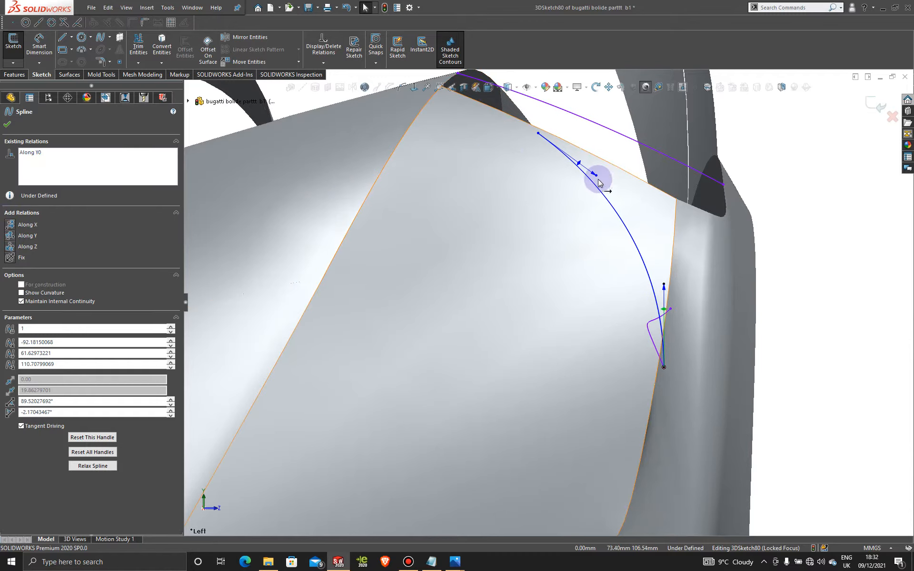
{"action": "left_click_drag", "start_coordinate": [597, 176], "coordinate": [597, 164]}
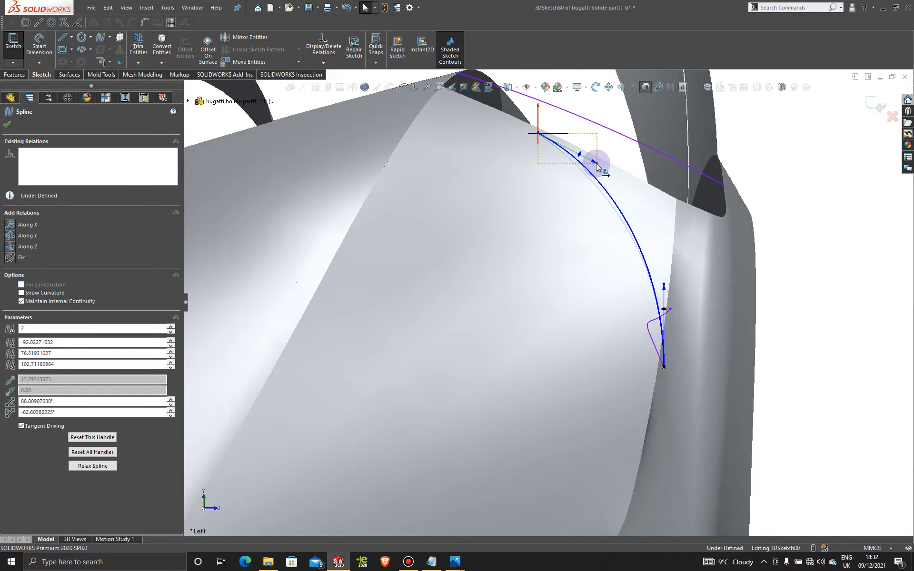
{"action": "left_click", "coordinate": [67, 97]}
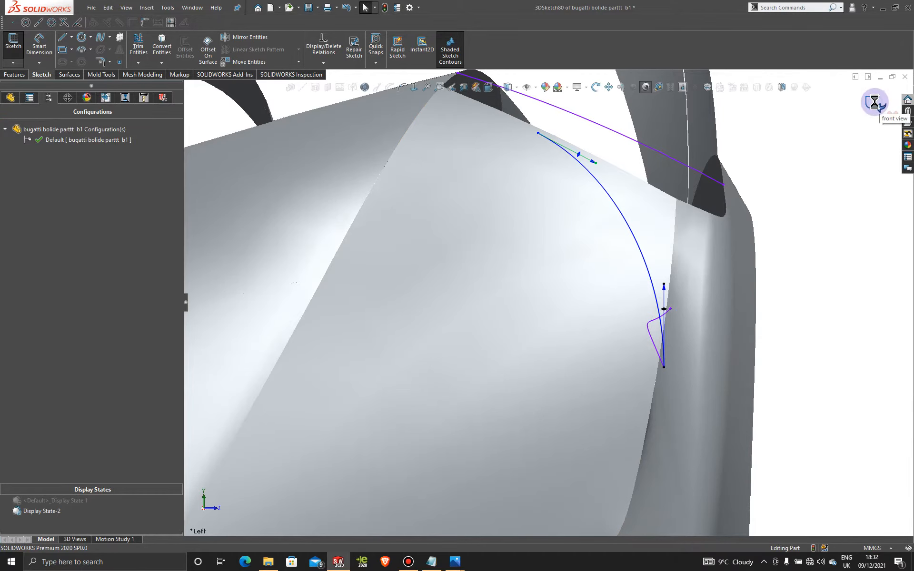
Step: Start a spline in a new 3D sketch at the front connecting spline's upper end, placing points rearward along the upper surface's lower edge
{"action": "middle_click_drag", "start_coordinate": [773, 206], "coordinate": [492, 281]}
{"action": "scroll", "coordinate": [602, 307], "scroll_direction": "down", "scroll_amount": 3}
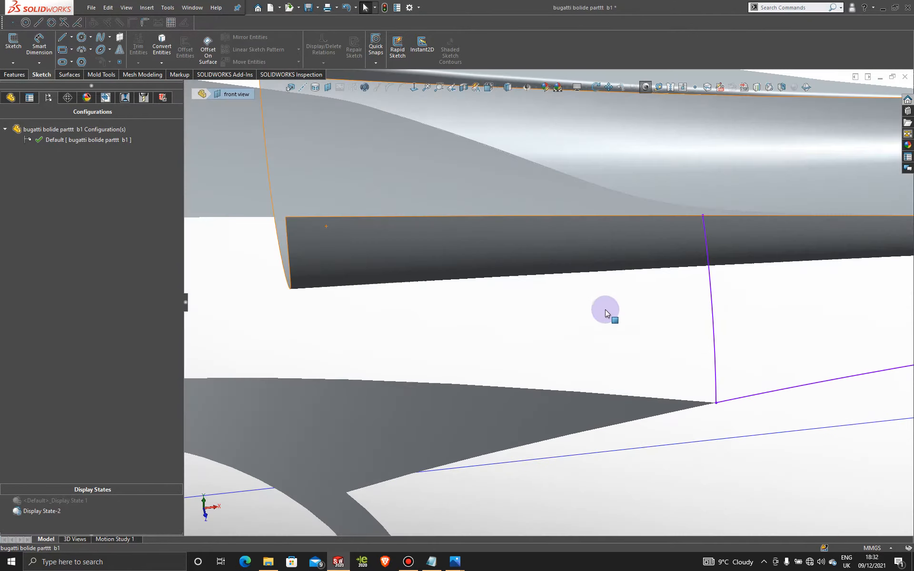
{"action": "scroll", "coordinate": [561, 308], "scroll_direction": "up", "scroll_amount": 3}
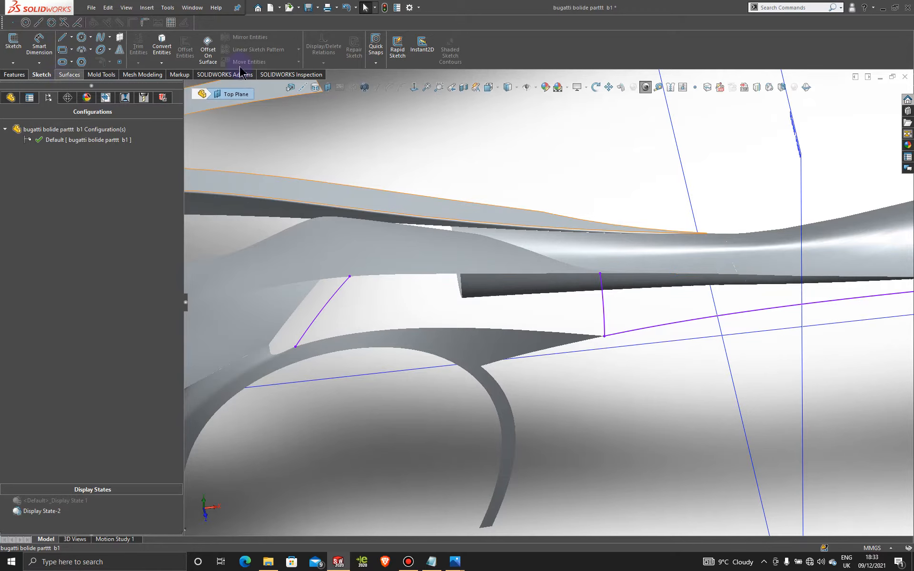
{"action": "left_click", "coordinate": [13, 62]}
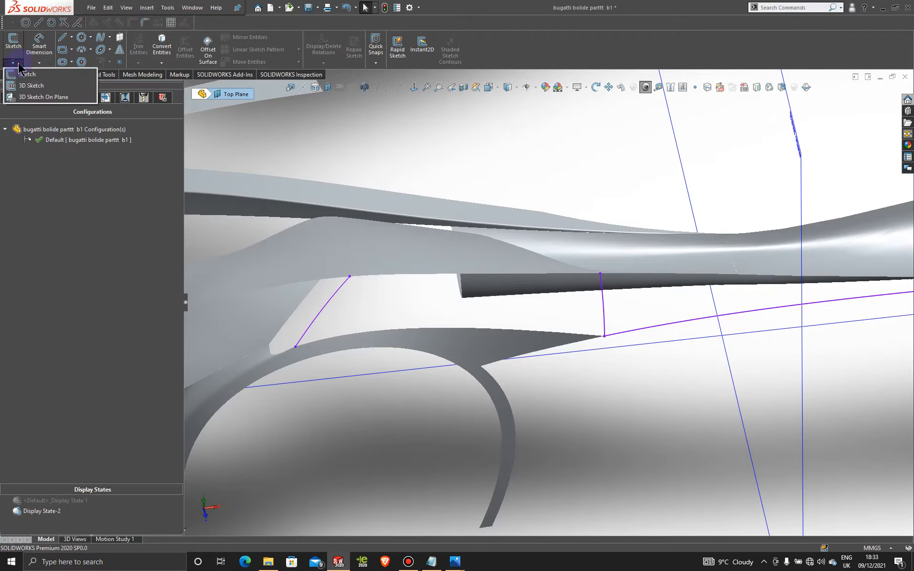
{"action": "left_click", "coordinate": [30, 86]}
{"action": "left_click", "coordinate": [100, 36]}
{"action": "scroll", "coordinate": [375, 272], "scroll_direction": "down", "scroll_amount": 2}
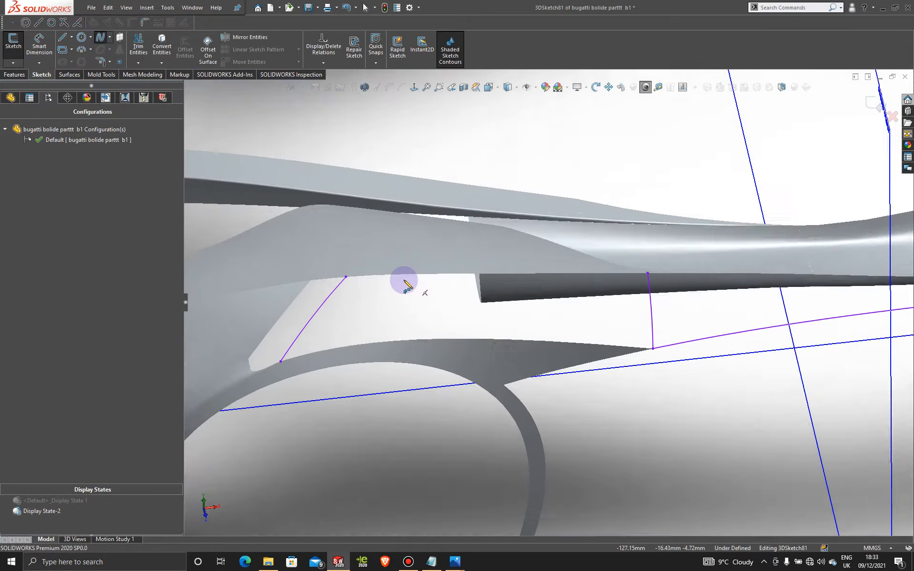
{"action": "scroll", "coordinate": [404, 280], "scroll_direction": "down", "scroll_amount": 2}
{"action": "left_click", "coordinate": [345, 277]}
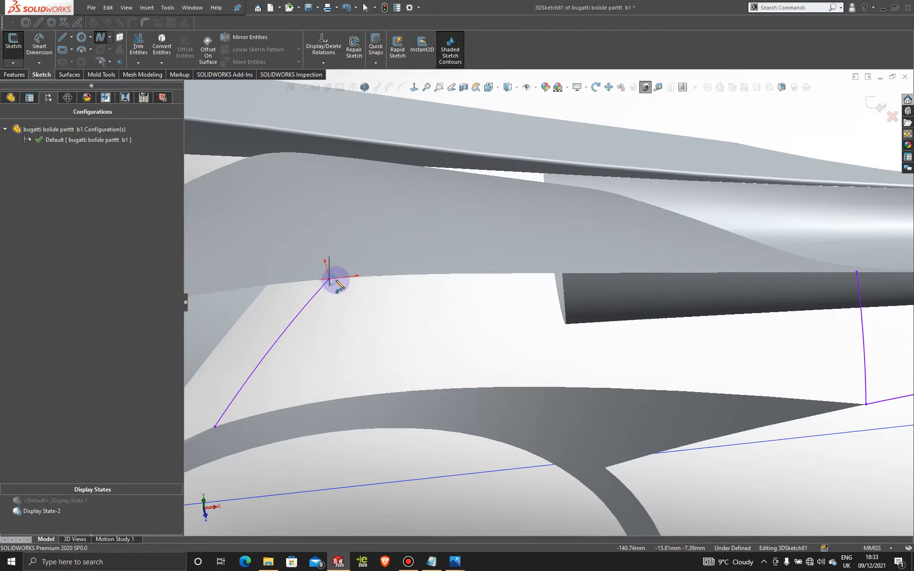
{"action": "left_click", "coordinate": [389, 275]}
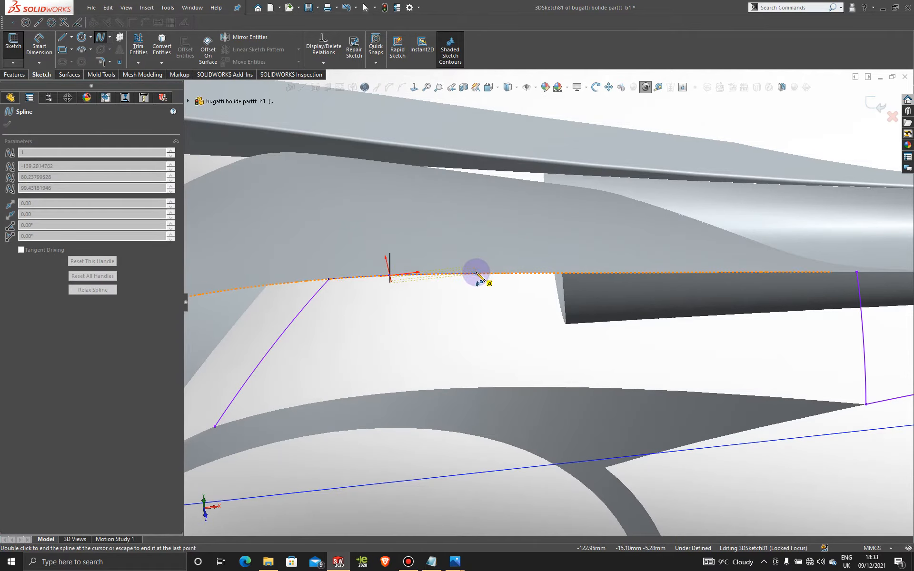
{"action": "mouse_move", "coordinate": [536, 277]}
{"action": "middle_mouse_down"}
{"action": "mouse_move", "coordinate": [544, 288]}
{"action": "mouse_move", "coordinate": [522, 298]}
{"action": "mouse_move", "coordinate": [521, 334]}
{"action": "mouse_move", "coordinate": [539, 296]}
{"action": "middle_mouse_up"}
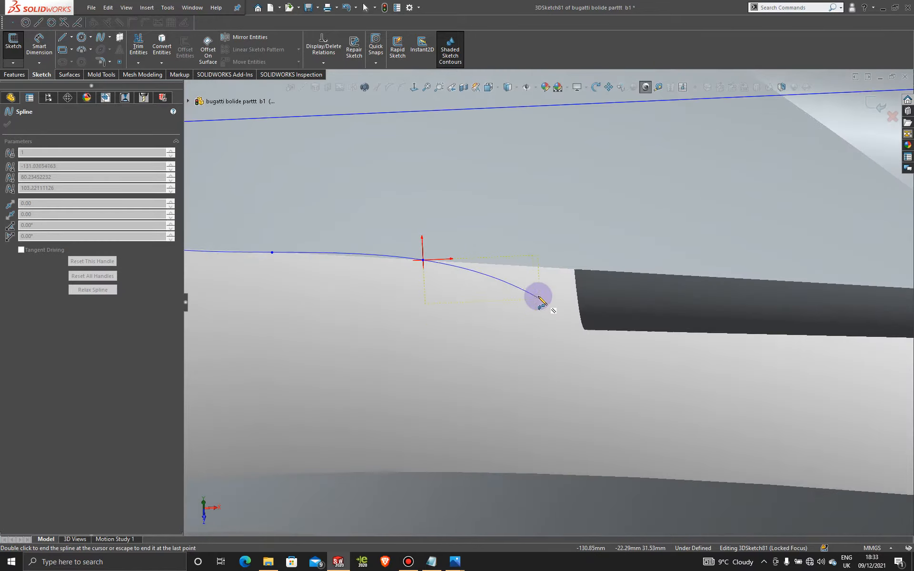
{"action": "left_click", "coordinate": [536, 268]}
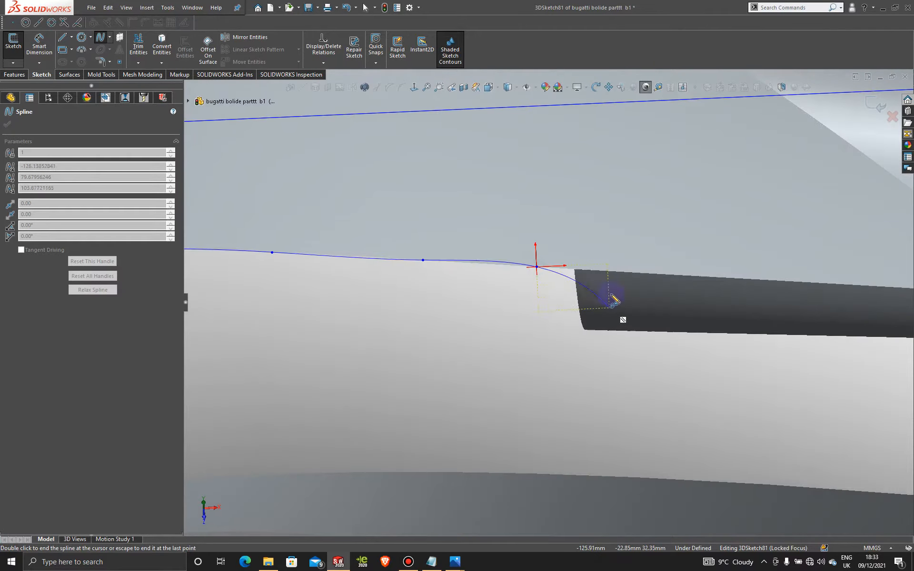
{"action": "left_click", "coordinate": [619, 273]}
Step: Continue the spline along the surface edge to the upper end of the rear connecting spline and exit the 3D sketch
{"action": "mouse_move", "coordinate": [727, 311]}
{"action": "middle_mouse_down"}
{"action": "mouse_move", "coordinate": [726, 286]}
{"action": "mouse_move", "coordinate": [709, 306]}
{"action": "mouse_move", "coordinate": [652, 316]}
{"action": "mouse_move", "coordinate": [689, 316]}
{"action": "middle_mouse_up"}
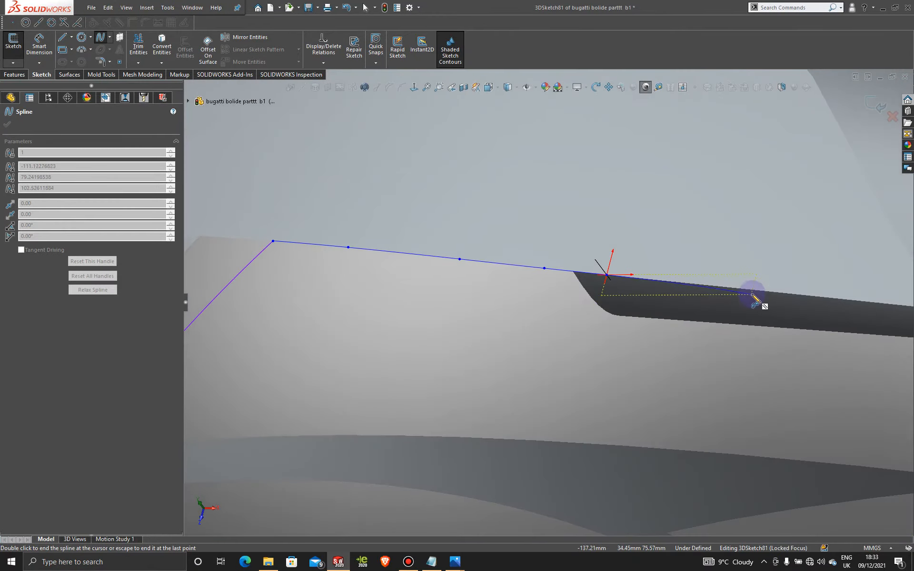
{"action": "middle_click_drag", "start_coordinate": [784, 325], "coordinate": [607, 292]}
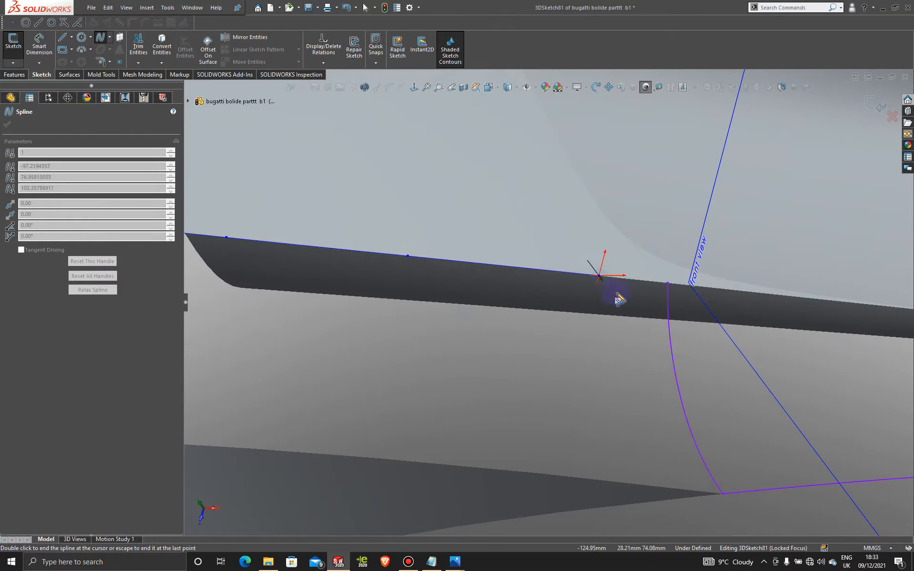
{"action": "scroll", "coordinate": [646, 285], "scroll_direction": "down", "scroll_amount": 4}
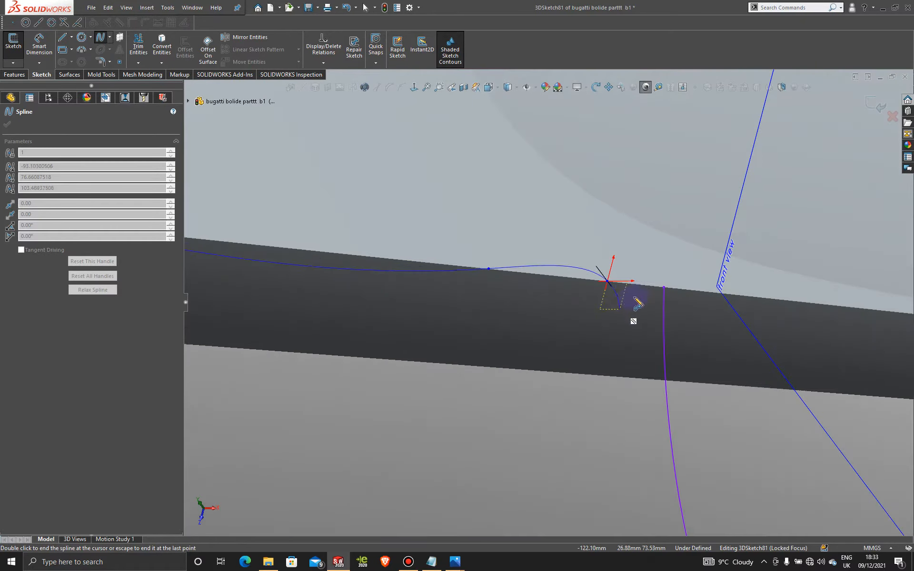
{"action": "left_click", "coordinate": [664, 288]}
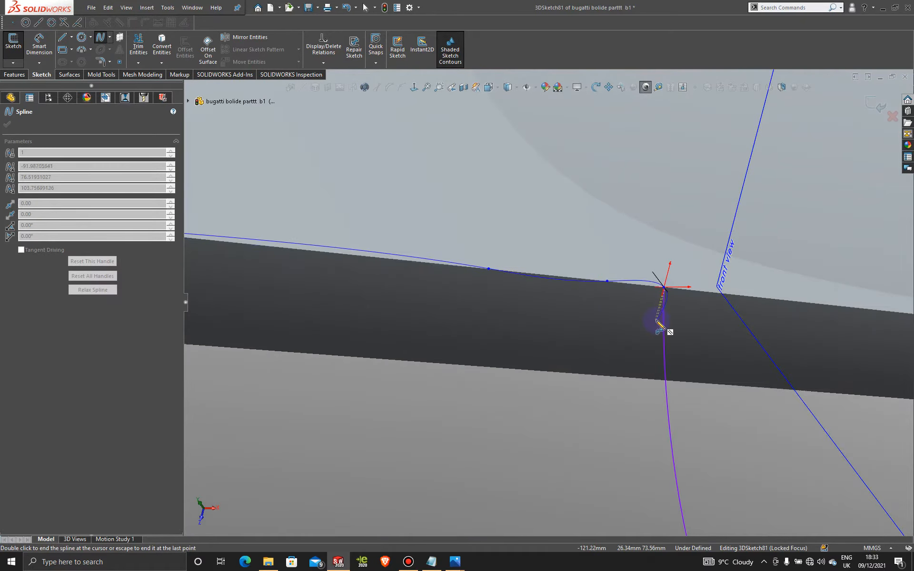
{"action": "key", "text": "Escape"}
{"action": "scroll", "coordinate": [573, 338], "scroll_direction": "up", "scroll_amount": 5}
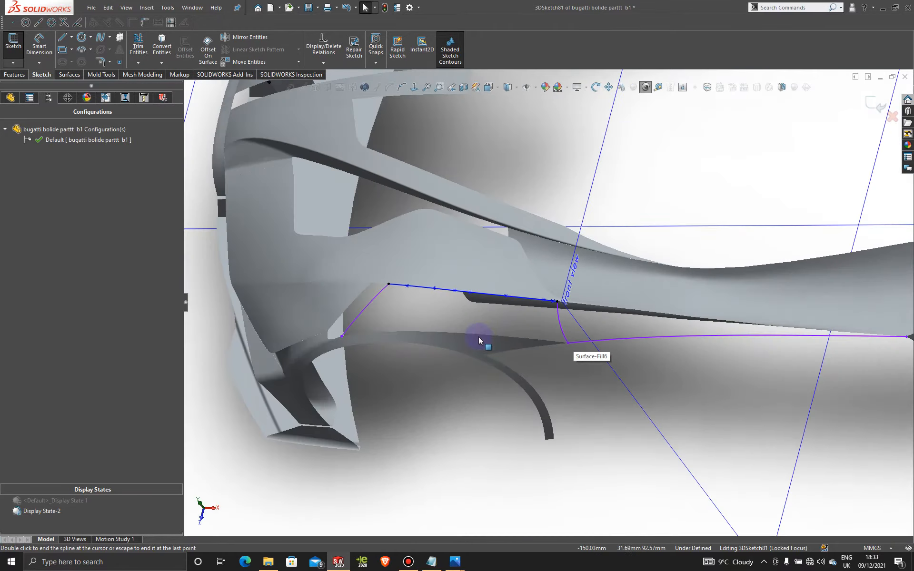
{"action": "mouse_move", "coordinate": [479, 336]}
{"action": "middle_mouse_down"}
{"action": "mouse_move", "coordinate": [496, 271]}
{"action": "mouse_move", "coordinate": [494, 307]}
{"action": "middle_mouse_up"}
{"action": "scroll", "coordinate": [496, 307], "scroll_direction": "down", "scroll_amount": 2}
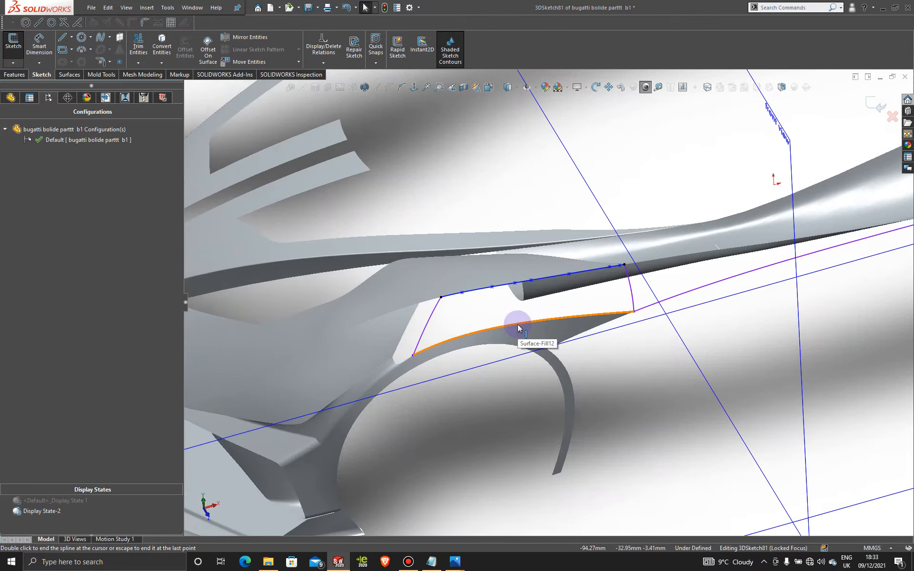
{"action": "left_click", "coordinate": [874, 103]}
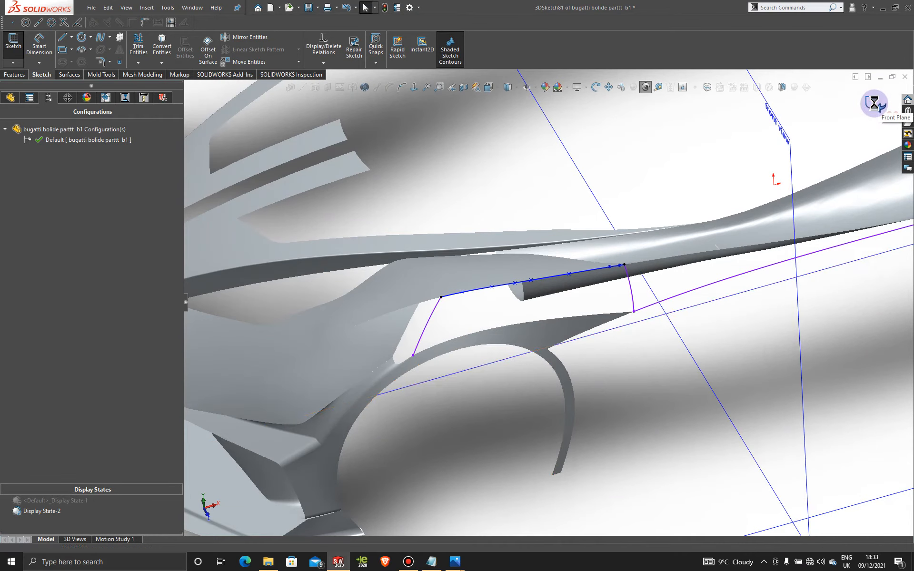
{"action": "left_click", "coordinate": [647, 366]}
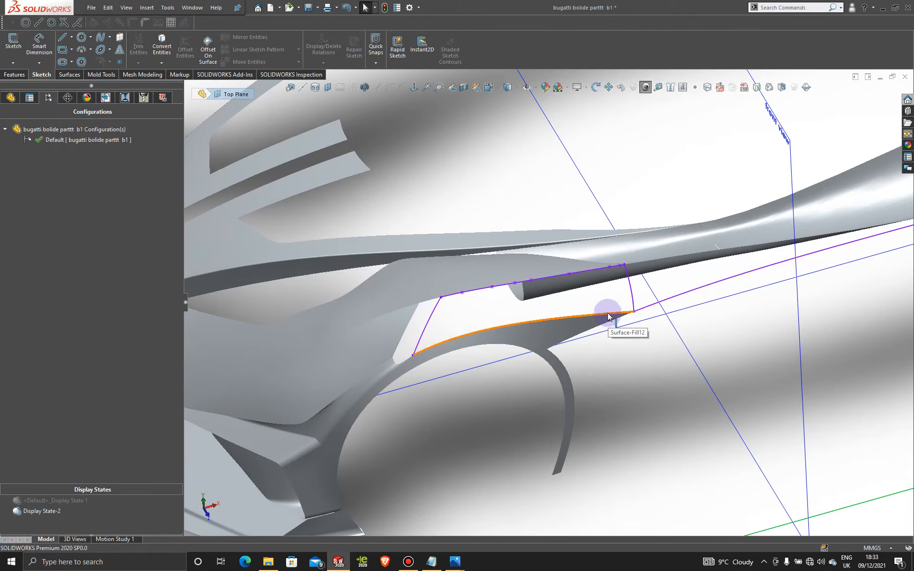
Step: Create a filled surface above the wheel arch bounded by the edge spline, both connecting splines and the arch's upper edge, using Contact settings
{"action": "left_click", "coordinate": [69, 76]}
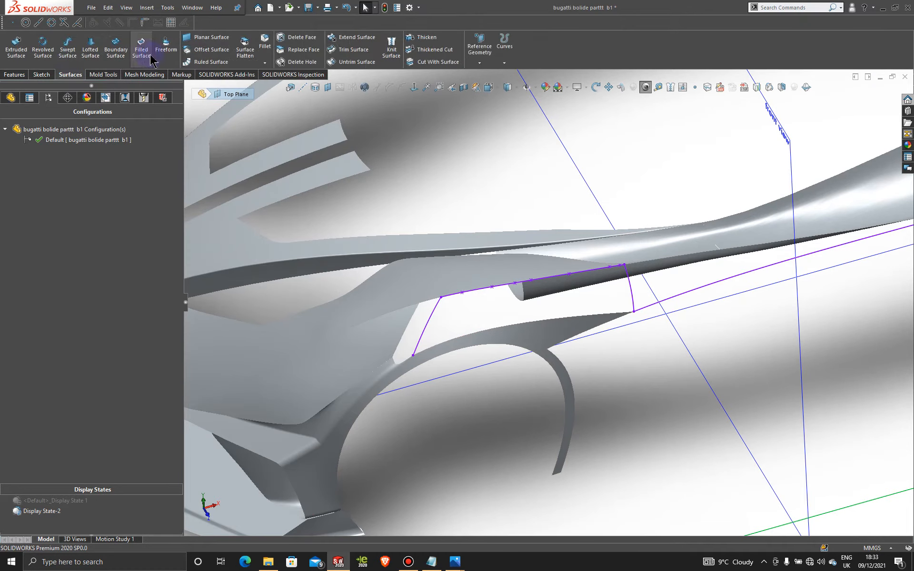
{"action": "left_click", "coordinate": [482, 294]}
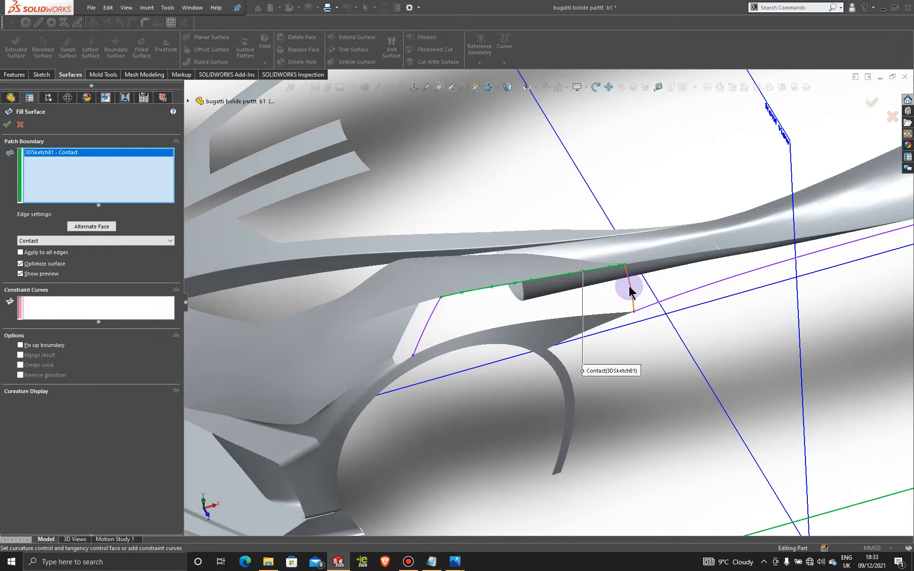
{"action": "left_click", "coordinate": [629, 291]}
{"action": "left_click", "coordinate": [544, 323]}
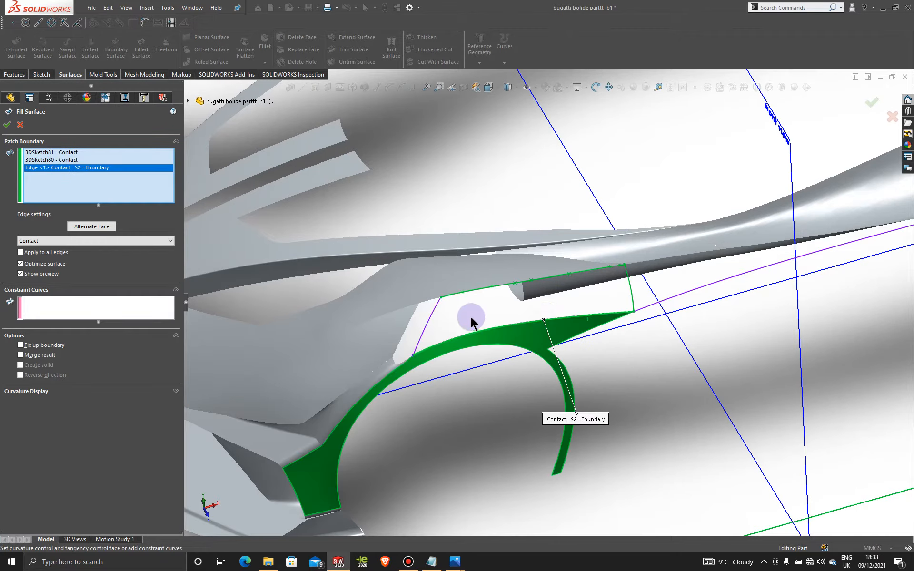
{"action": "left_click", "coordinate": [431, 313]}
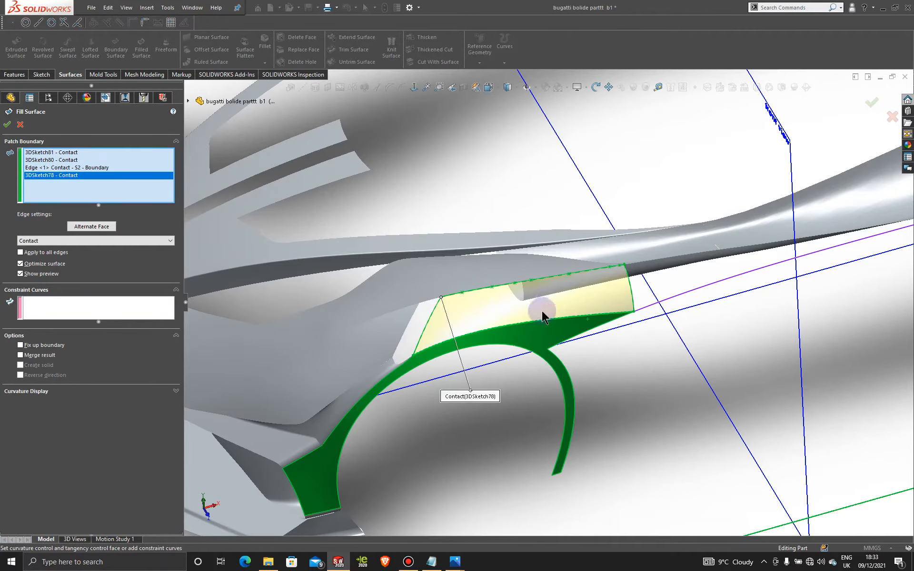
{"action": "left_click", "coordinate": [8, 126]}
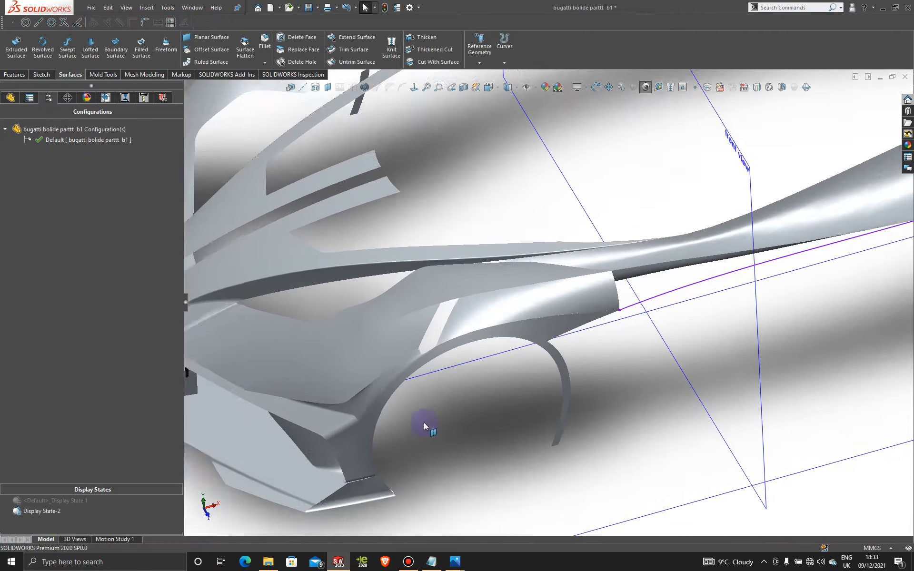
{"action": "scroll", "coordinate": [424, 421], "scroll_direction": "up", "scroll_amount": 1}
{"action": "middle_click_drag", "start_coordinate": [456, 369], "coordinate": [638, 353]}
{"action": "scroll", "coordinate": [492, 322], "scroll_direction": "down", "scroll_amount": 5}
{"action": "scroll", "coordinate": [679, 352], "scroll_direction": "down", "scroll_amount": 6}
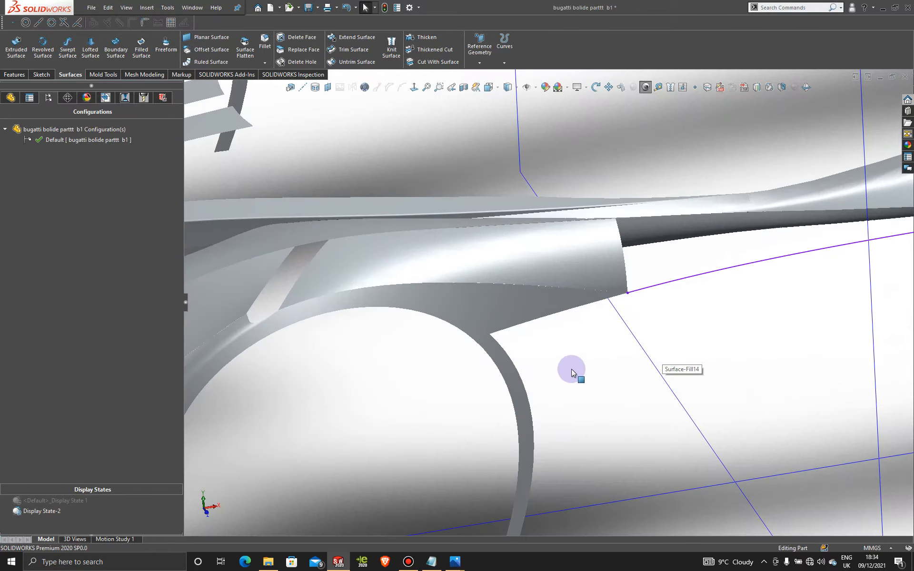
Step: Knit the upper side surface (Surface-Knit18) with the filled surface ahead of it (Surface-Fill6)
{"action": "middle_click_drag", "start_coordinate": [573, 371], "coordinate": [585, 286]}
{"action": "scroll", "coordinate": [604, 328], "scroll_direction": "down", "scroll_amount": 3}
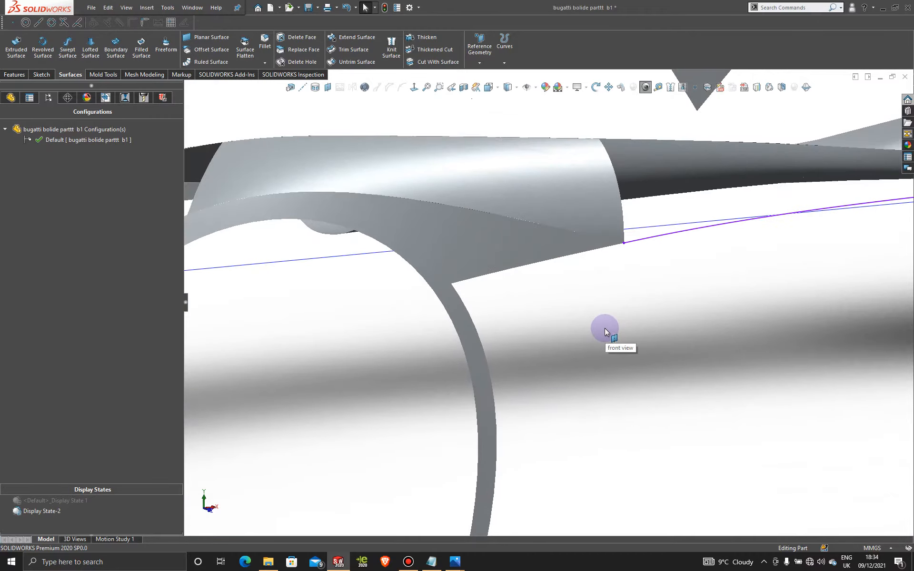
{"action": "scroll", "coordinate": [604, 328], "scroll_direction": "up", "scroll_amount": 2}
{"action": "scroll", "coordinate": [604, 328], "scroll_direction": "up", "scroll_amount": 4}
{"action": "middle_click_drag", "start_coordinate": [547, 306], "coordinate": [524, 283]}
{"action": "scroll", "coordinate": [642, 284], "scroll_direction": "up", "scroll_amount": 2}
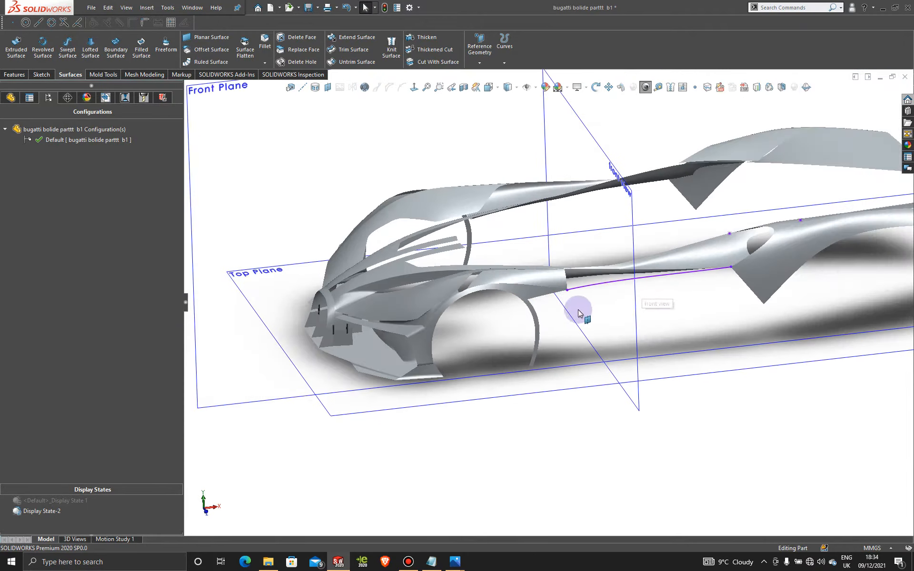
{"action": "scroll", "coordinate": [346, 310], "scroll_direction": "down", "scroll_amount": 5}
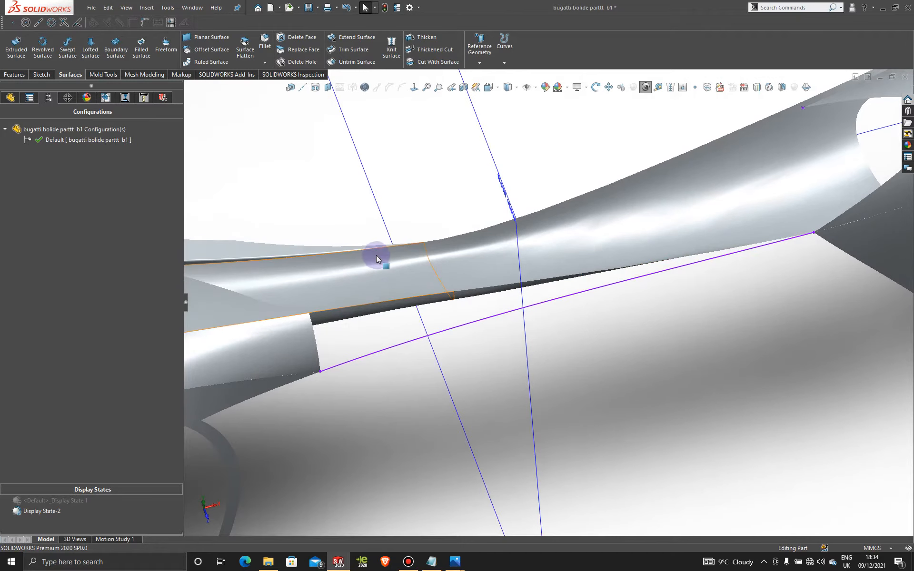
{"action": "left_click", "coordinate": [406, 272]}
{"action": "left_click", "coordinate": [390, 48]}
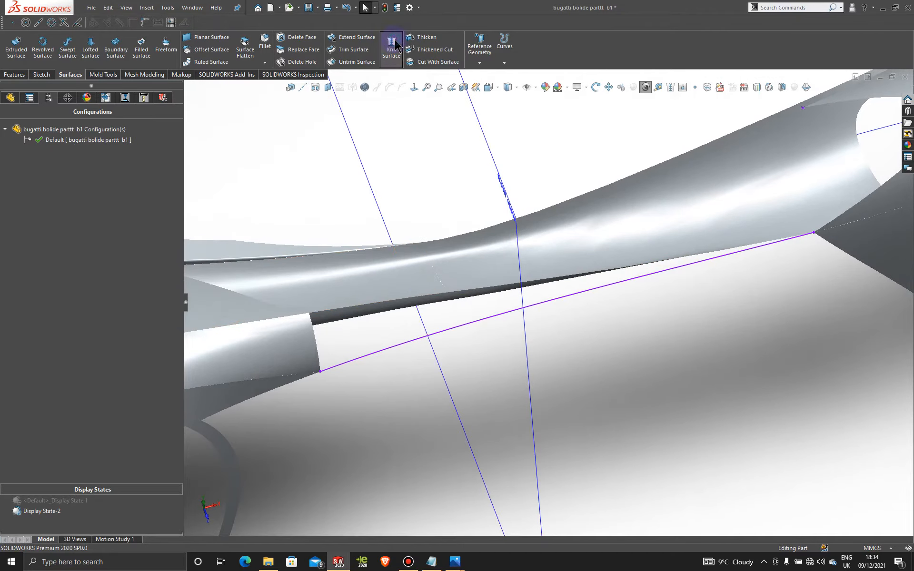
{"action": "left_click", "coordinate": [460, 264]}
{"action": "left_click", "coordinate": [420, 267]}
{"action": "scroll", "coordinate": [387, 261], "scroll_direction": "up", "scroll_amount": 4}
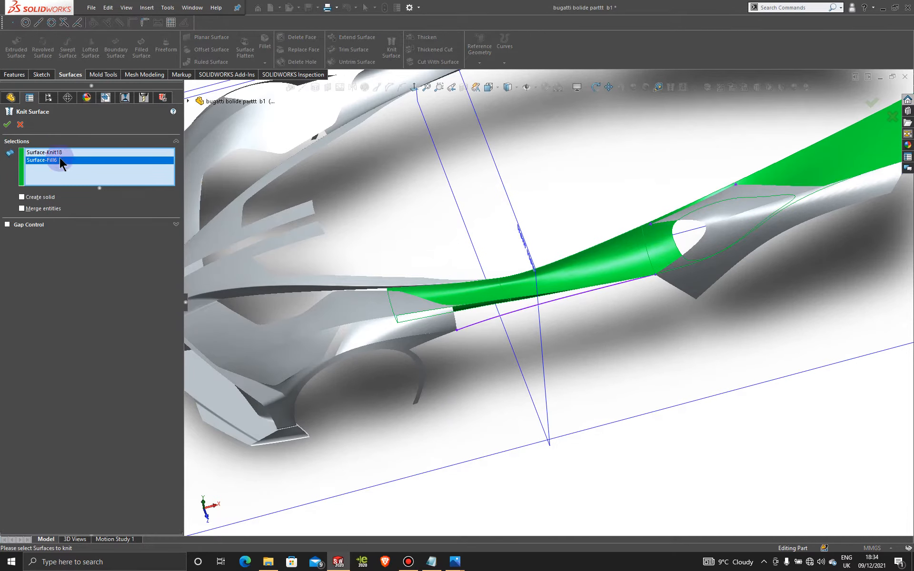
{"action": "left_click", "coordinate": [7, 125]}
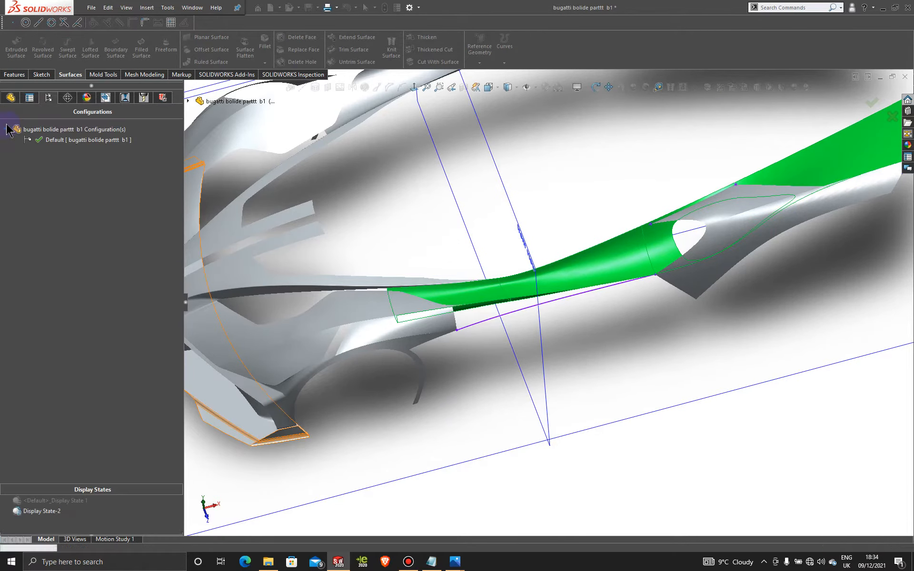
Step: Hide all item types in the graphics area and set the display style to Shaded With Edges
{"action": "scroll", "coordinate": [518, 324], "scroll_direction": "down", "scroll_amount": 5}
{"action": "scroll", "coordinate": [518, 323], "scroll_direction": "up", "scroll_amount": 3}
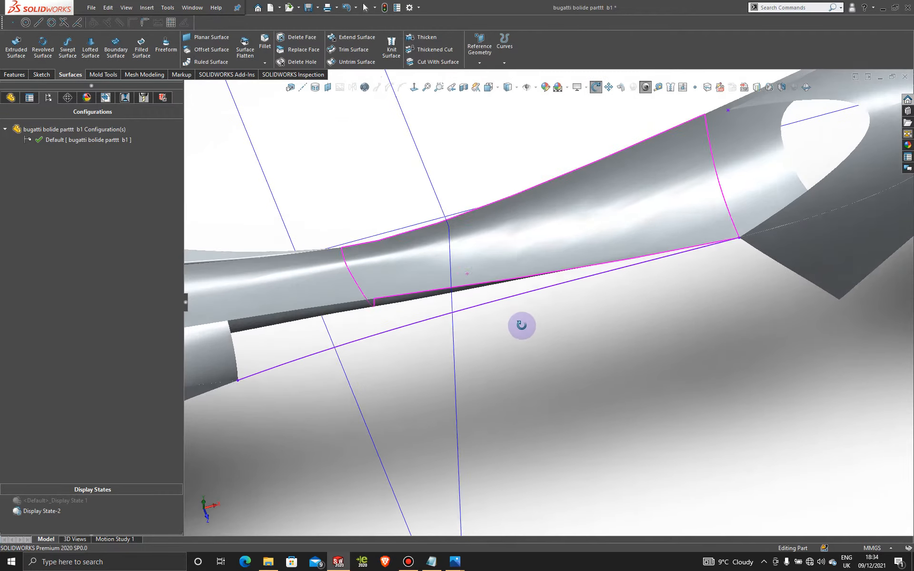
{"action": "scroll", "coordinate": [316, 333], "scroll_direction": "down", "scroll_amount": 4}
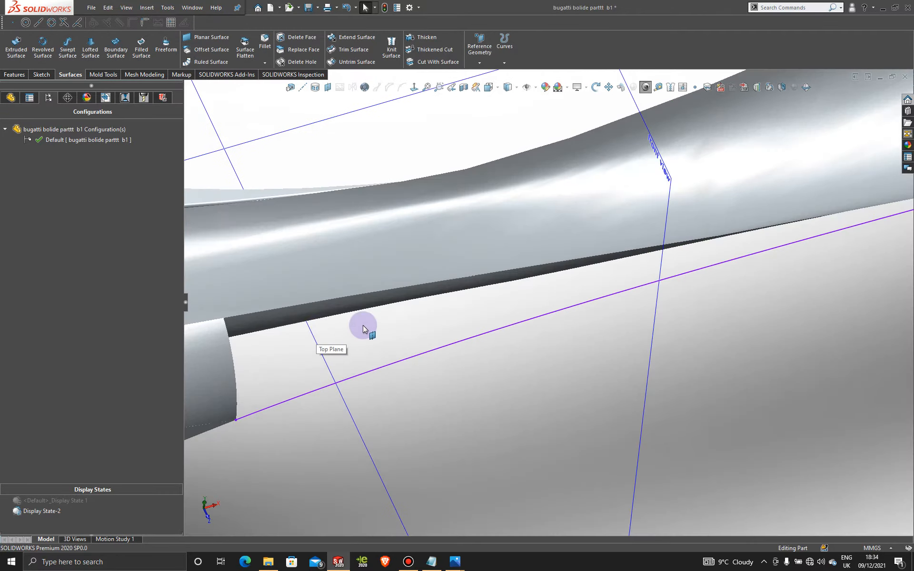
{"action": "scroll", "coordinate": [363, 326], "scroll_direction": "up", "scroll_amount": 1}
{"action": "scroll", "coordinate": [336, 323], "scroll_direction": "down", "scroll_amount": 2}
{"action": "scroll", "coordinate": [448, 295], "scroll_direction": "down", "scroll_amount": 2}
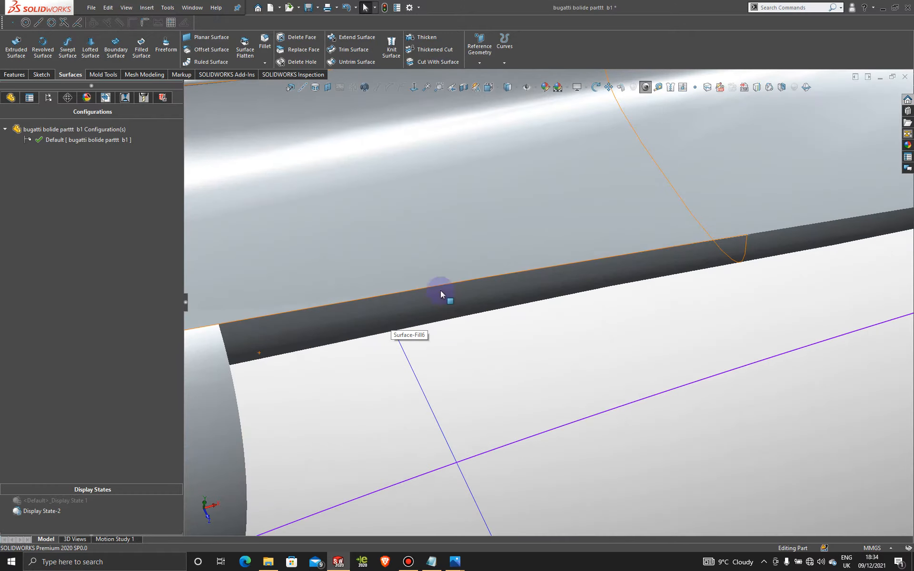
{"action": "left_click", "coordinate": [522, 85]}
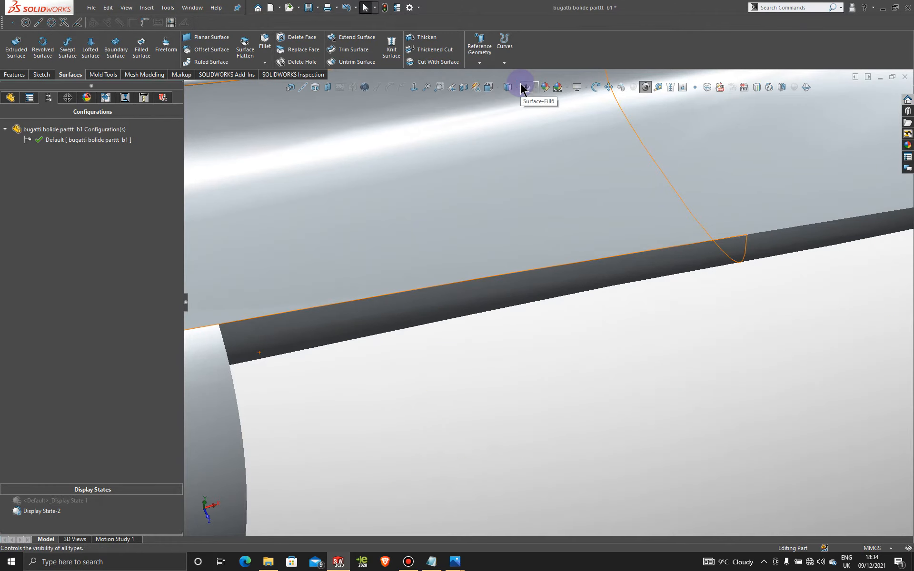
{"action": "left_click", "coordinate": [508, 87]}
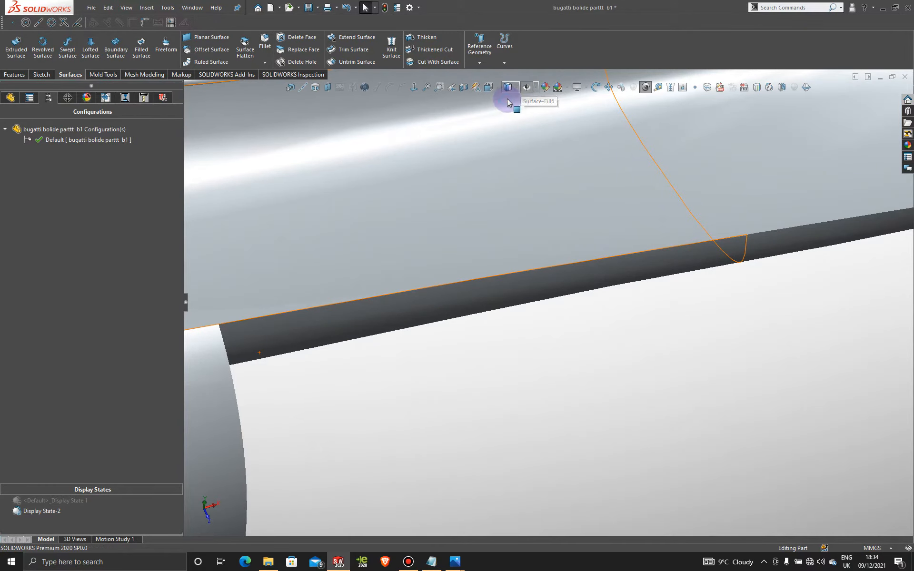
Step: Examine the lower edge of the knitted side surface for gaps and overlaps, from the wheel arch panel to the seam
{"action": "scroll", "coordinate": [454, 226], "scroll_direction": "up", "scroll_amount": 4}
{"action": "scroll", "coordinate": [454, 345], "scroll_direction": "down", "scroll_amount": 2}
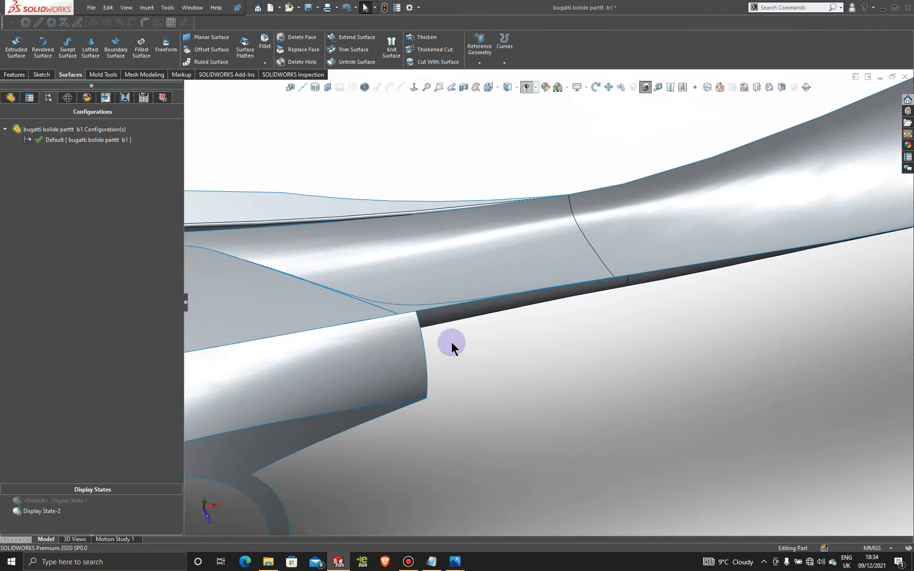
{"action": "middle_click_drag", "start_coordinate": [417, 339], "coordinate": [435, 361]}
{"action": "scroll", "coordinate": [535, 326], "scroll_direction": "down", "scroll_amount": 4}
{"action": "middle_click_drag", "start_coordinate": [520, 253], "coordinate": [527, 293]}
{"action": "scroll", "coordinate": [813, 199], "scroll_direction": "down", "scroll_amount": 5}
{"action": "scroll", "coordinate": [656, 282], "scroll_direction": "down", "scroll_amount": 3}
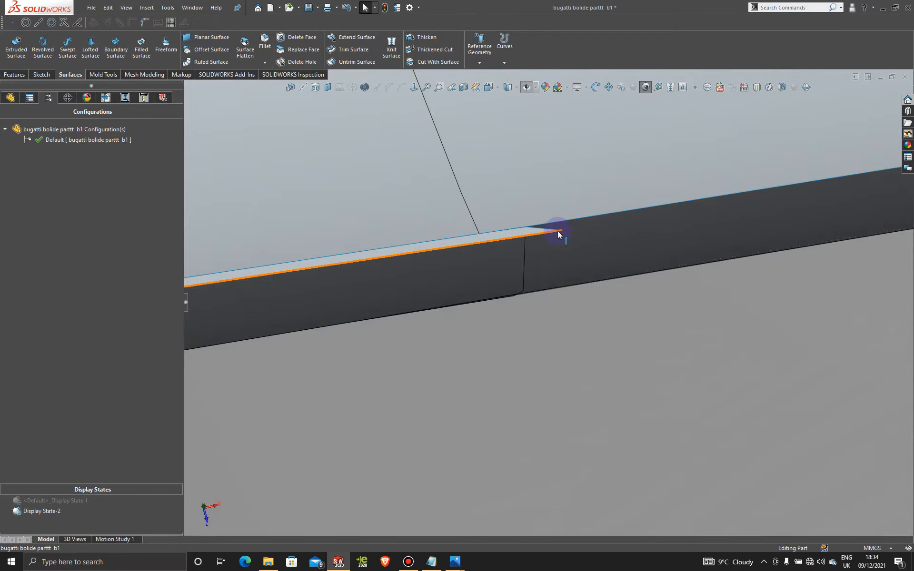
{"action": "middle_click_drag", "start_coordinate": [560, 230], "coordinate": [665, 279]}
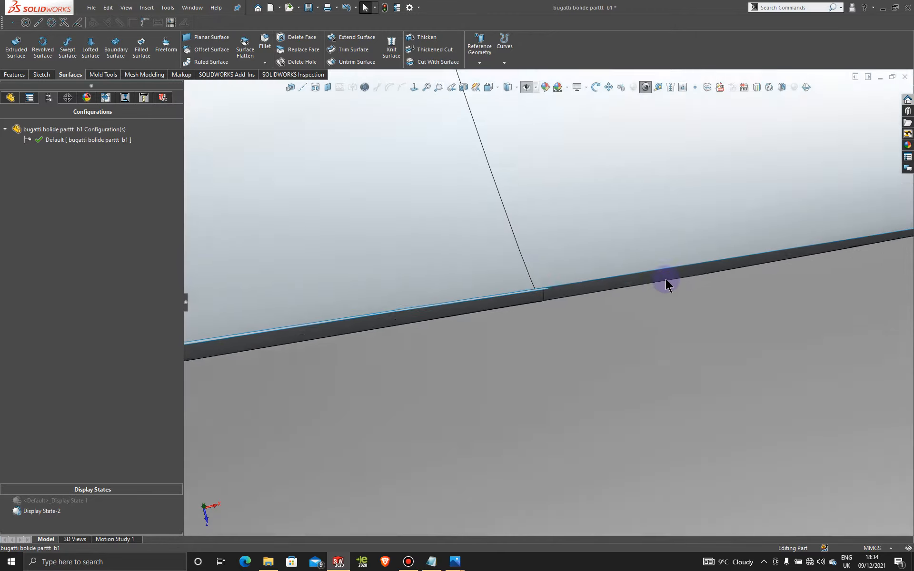
{"action": "scroll", "coordinate": [665, 279], "scroll_direction": "up", "scroll_amount": 5}
{"action": "scroll", "coordinate": [501, 316], "scroll_direction": "down", "scroll_amount": 5}
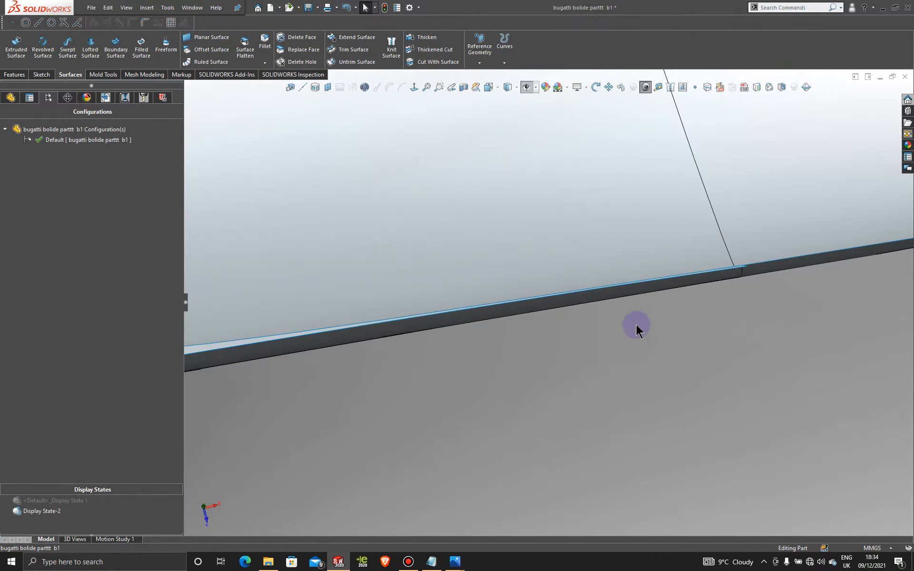
{"action": "middle_click_drag", "start_coordinate": [636, 327], "coordinate": [622, 349]}
{"action": "scroll", "coordinate": [622, 348], "scroll_direction": "up", "scroll_amount": 2}
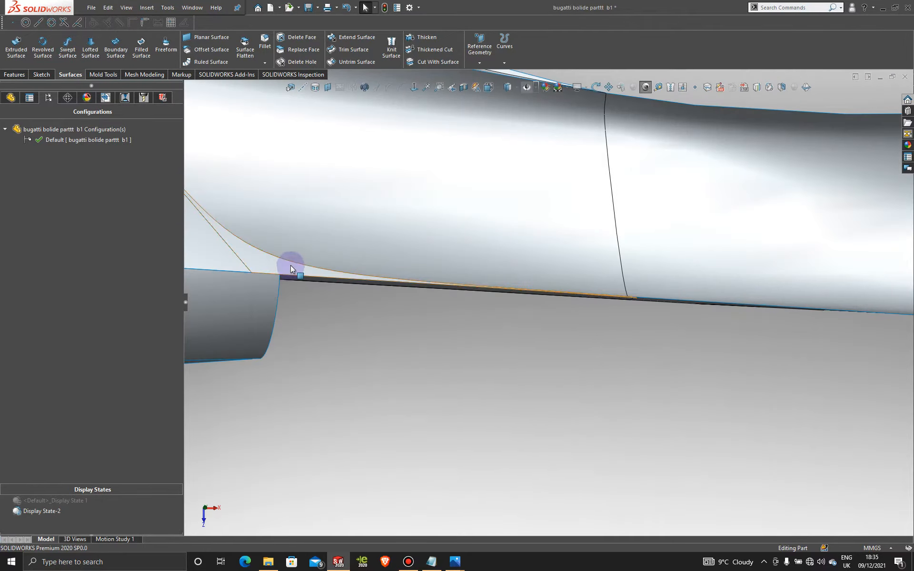
{"action": "scroll", "coordinate": [533, 290], "scroll_direction": "down", "scroll_amount": 2}
{"action": "scroll", "coordinate": [818, 329], "scroll_direction": "down", "scroll_amount": 3}
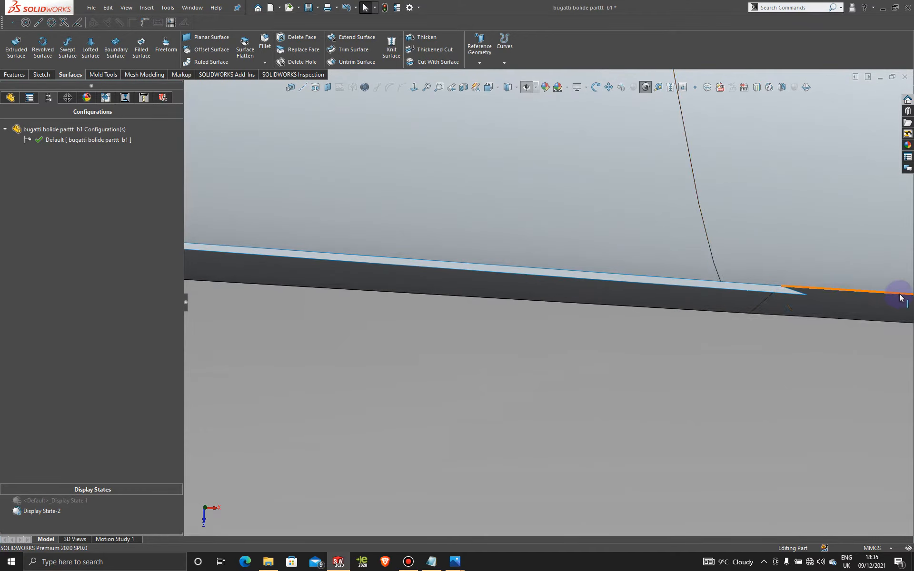
{"action": "scroll", "coordinate": [534, 399], "scroll_direction": "up", "scroll_amount": 3}
{"action": "scroll", "coordinate": [525, 398], "scroll_direction": "up", "scroll_amount": 3}
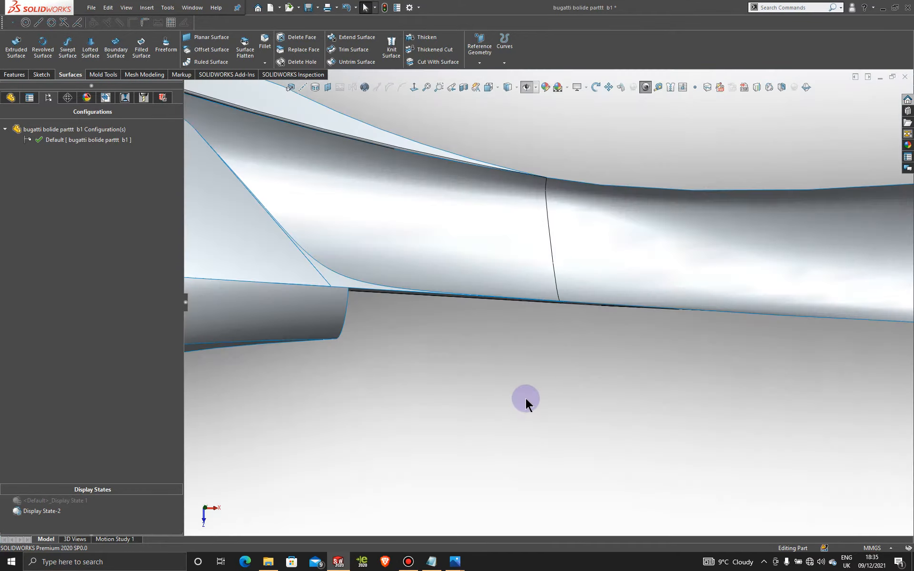
{"action": "middle_click_drag", "start_coordinate": [525, 400], "coordinate": [485, 249]}
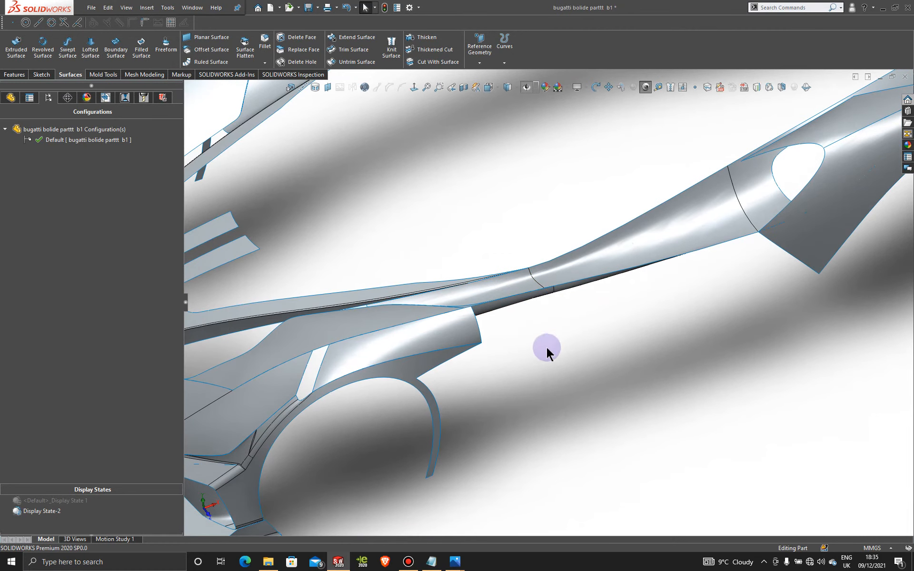
{"action": "scroll", "coordinate": [547, 348], "scroll_direction": "up", "scroll_amount": 5}
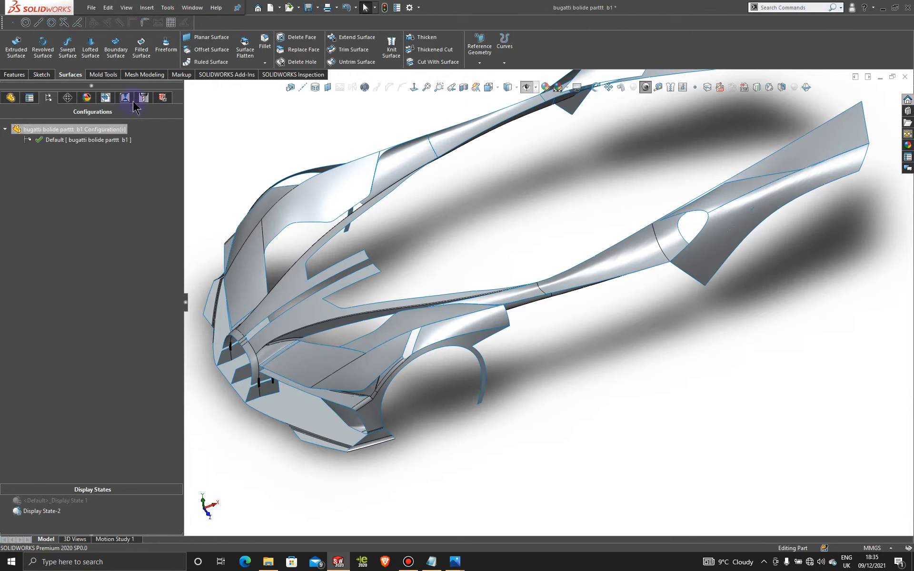
Step: Show the feature tree and expand Surface-Fill14 near its end to list the sketches it uses
{"action": "left_click", "coordinate": [11, 98]}
{"action": "mouse_move", "coordinate": [404, 359]}
{"action": "middle_mouse_down"}
{"action": "mouse_move", "coordinate": [379, 309]}
{"action": "mouse_move", "coordinate": [399, 346]}
{"action": "middle_mouse_up"}
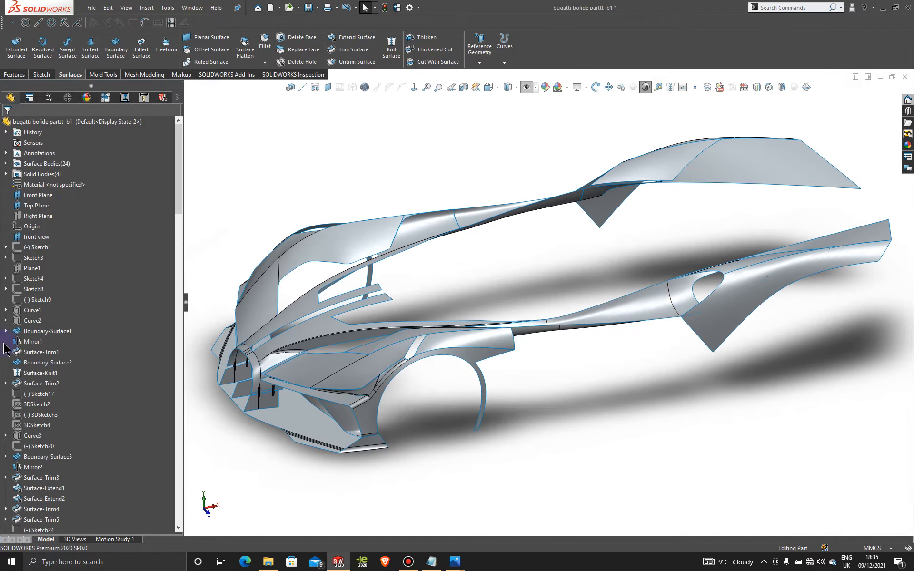
{"action": "scroll", "coordinate": [16, 427], "scroll_direction": "down", "scroll_amount": 20}
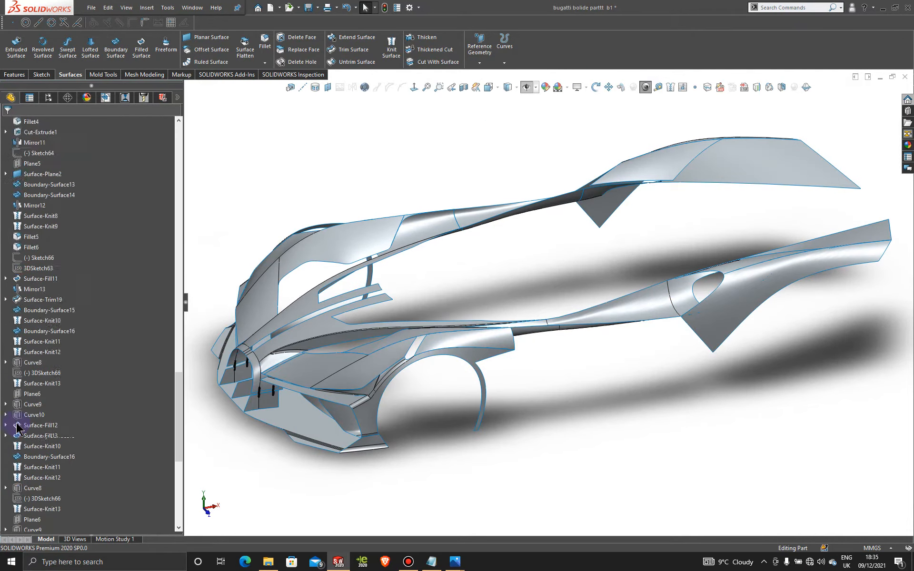
{"action": "scroll", "coordinate": [17, 427], "scroll_direction": "down", "scroll_amount": 9}
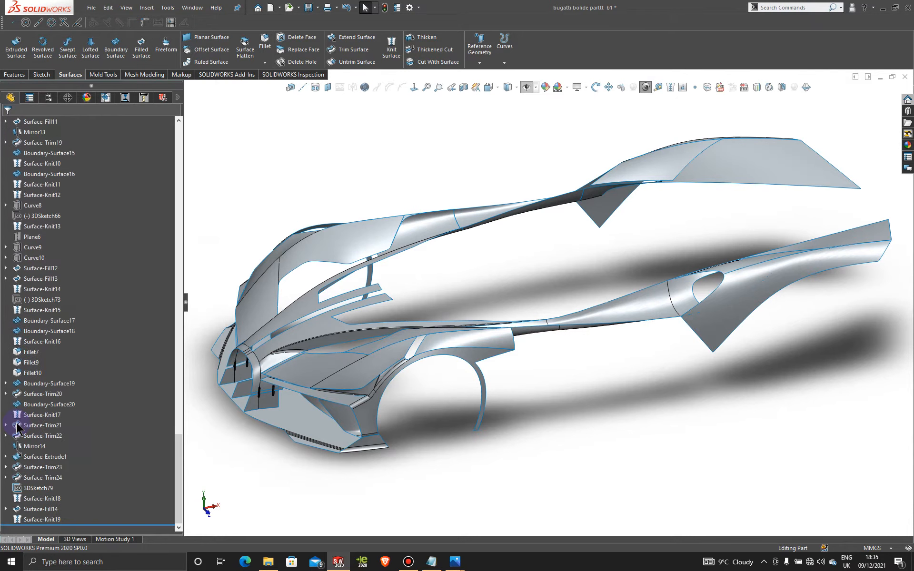
{"action": "left_click", "coordinate": [7, 509]}
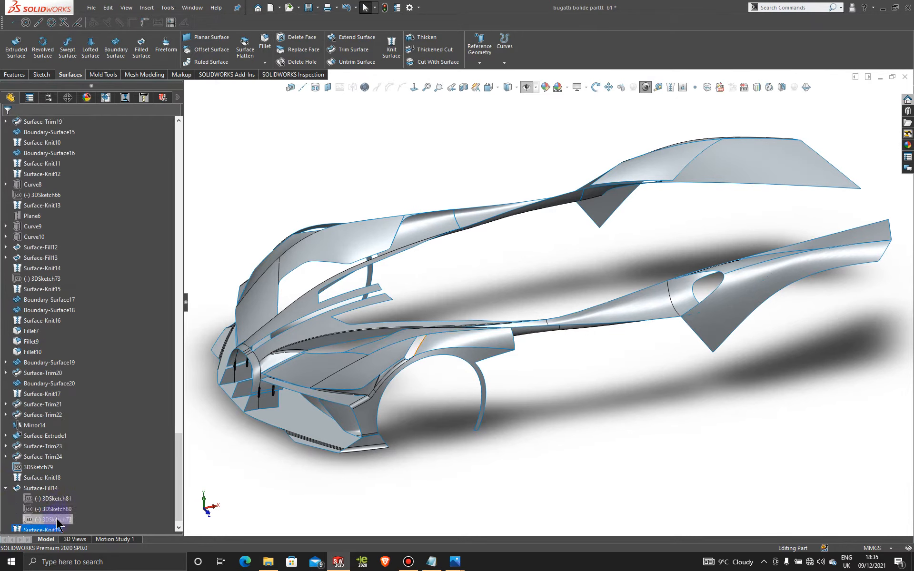
{"action": "left_click", "coordinate": [44, 530]}
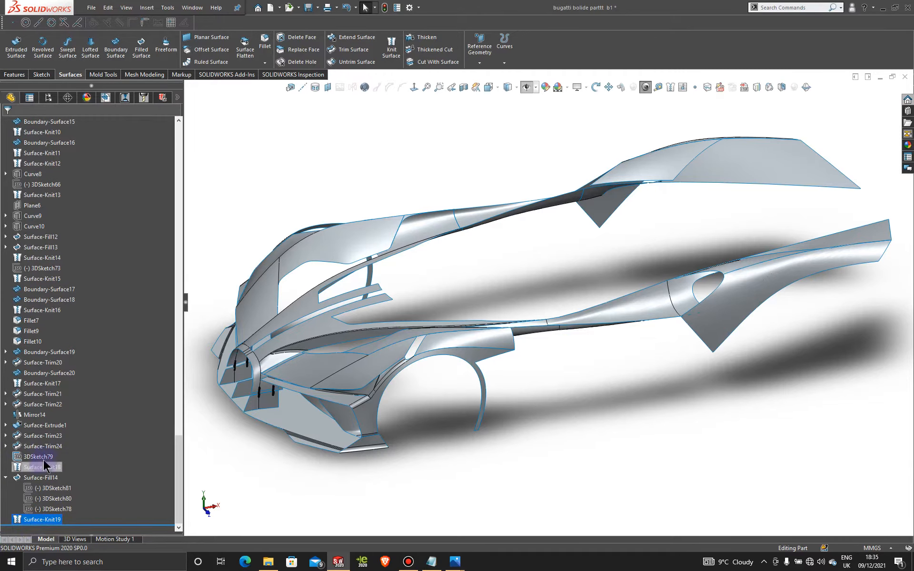
Step: Hide the lower side spline sketch, 3DSketch79, and make it visible again
{"action": "left_click", "coordinate": [38, 457]}
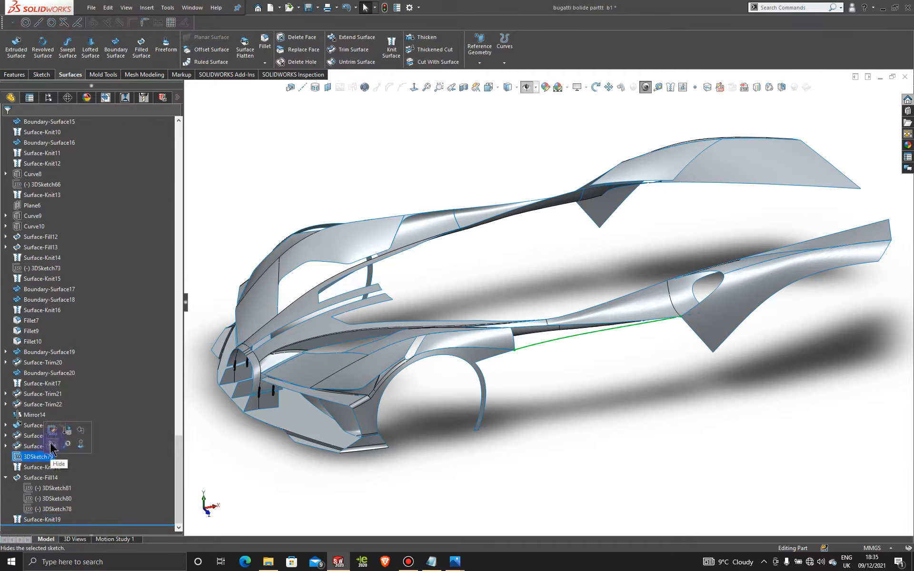
{"action": "left_click", "coordinate": [53, 445]}
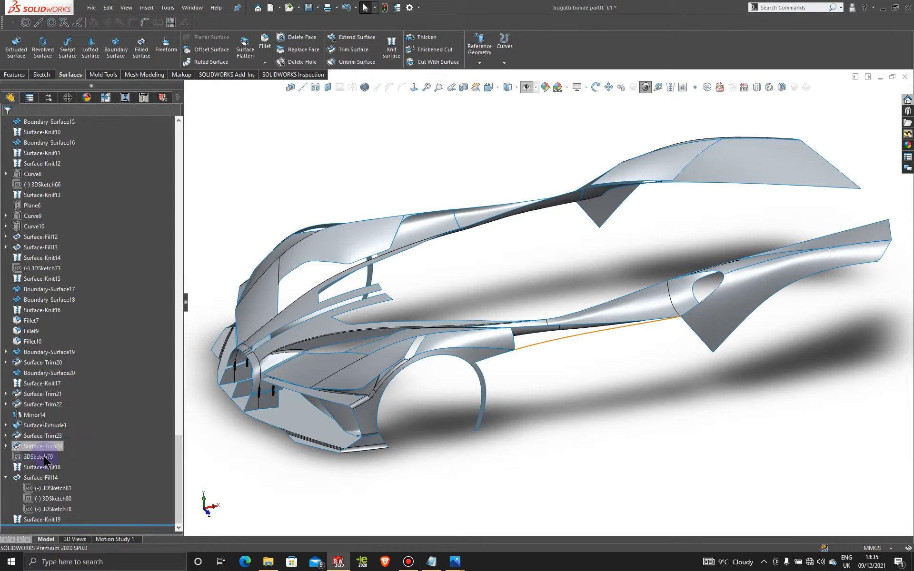
{"action": "left_click", "coordinate": [602, 430]}
{"action": "left_click", "coordinate": [17, 454]}
{"action": "left_click", "coordinate": [520, 425]}
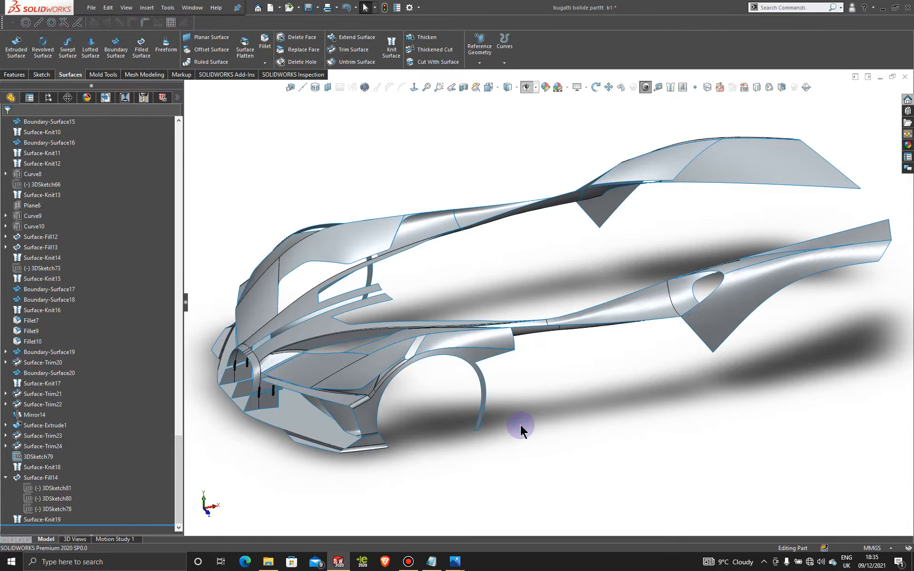
Step: Set the display style to Shaded, without edges
{"action": "middle_click_drag", "start_coordinate": [545, 367], "coordinate": [608, 331]}
{"action": "scroll", "coordinate": [606, 332], "scroll_direction": "down", "scroll_amount": 5}
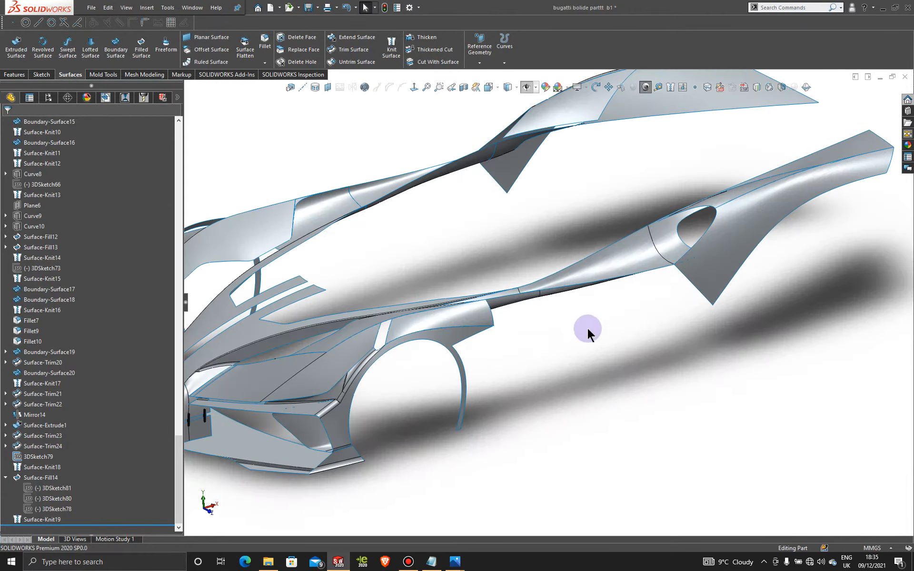
{"action": "left_click", "coordinate": [515, 88]}
{"action": "left_click", "coordinate": [512, 113]}
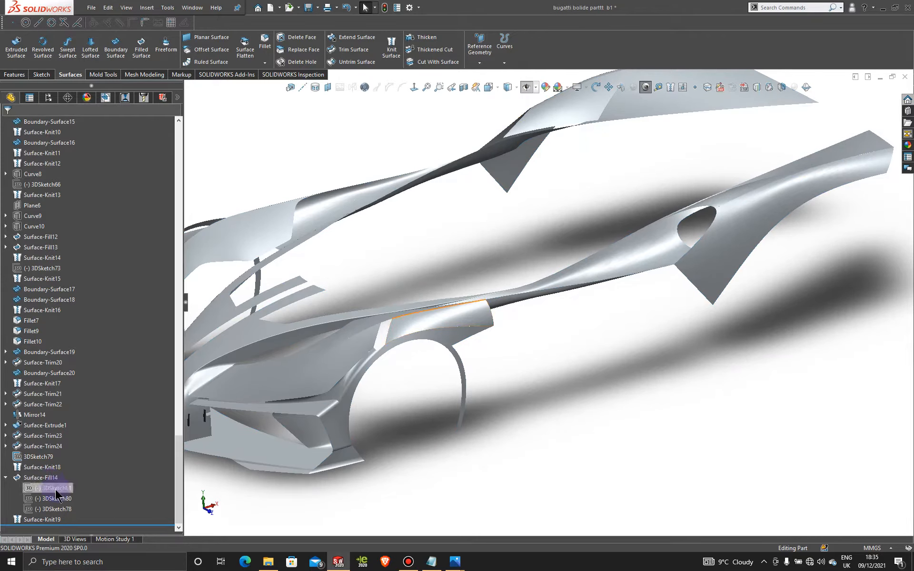
Step: Toggle the visibility of 3DSketch79 off and back on
{"action": "left_click", "coordinate": [38, 457]}
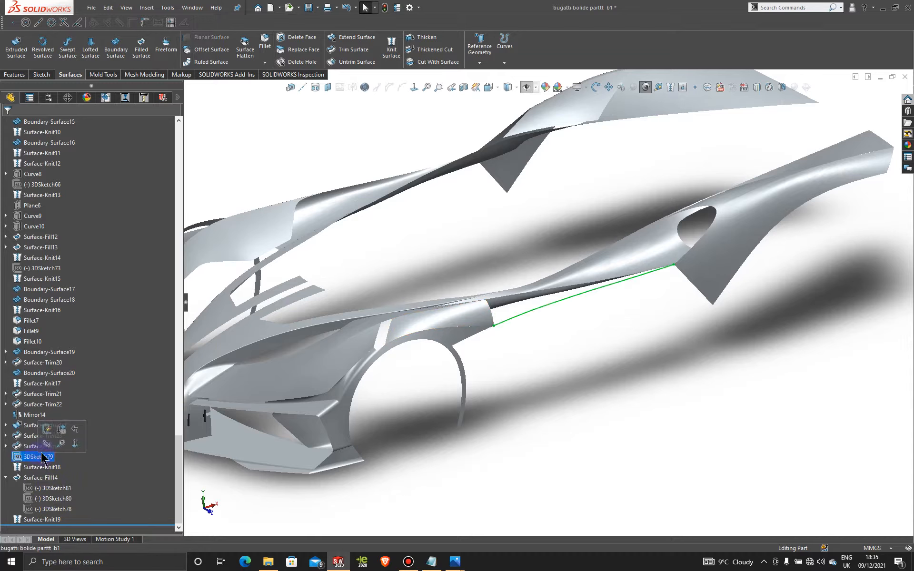
{"action": "left_click", "coordinate": [46, 446]}
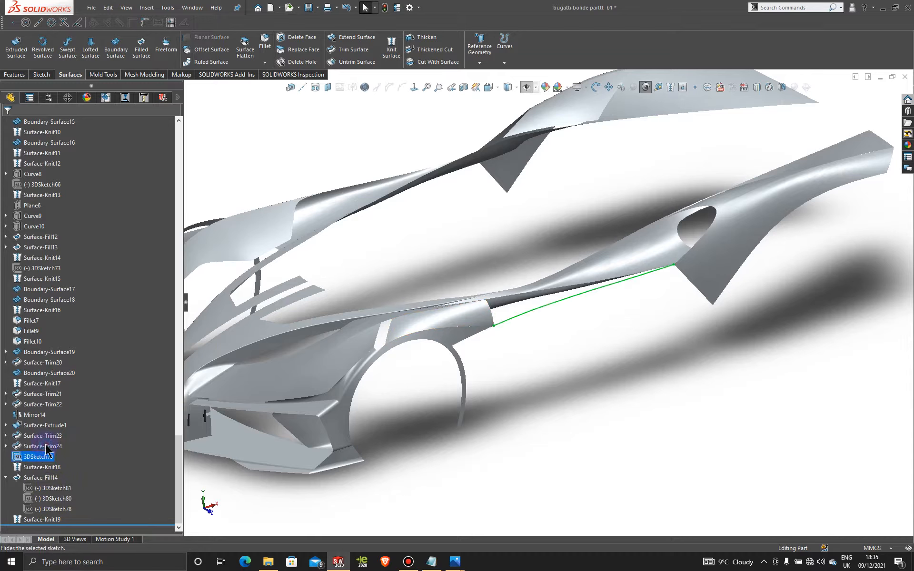
{"action": "left_click", "coordinate": [55, 456]}
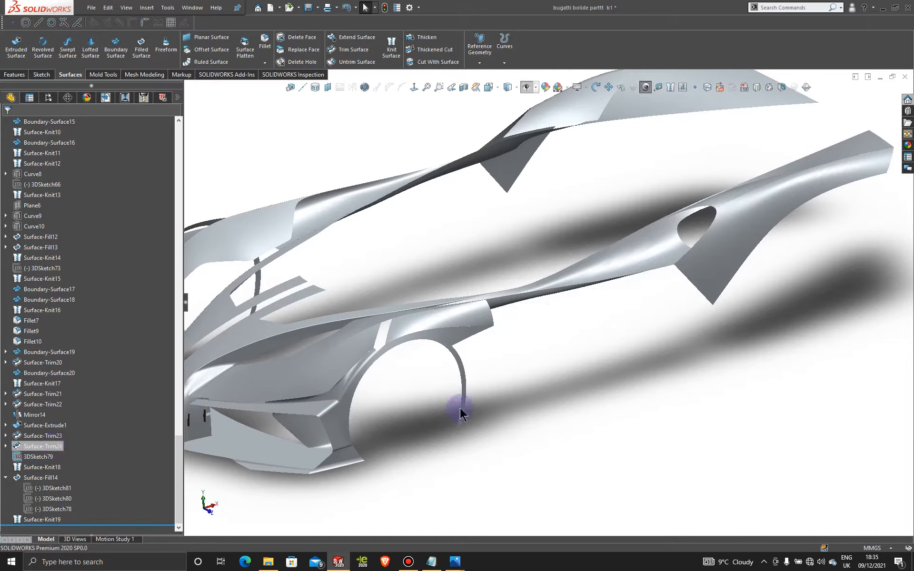
Step: Show 3DSketch80, one of the boundary sketches absorbed in Surface-Fill14
{"action": "scroll", "coordinate": [512, 422], "scroll_direction": "up", "scroll_amount": 4}
{"action": "middle_click_drag", "start_coordinate": [576, 320], "coordinate": [551, 306]}
{"action": "scroll", "coordinate": [550, 306], "scroll_direction": "down", "scroll_amount": 4}
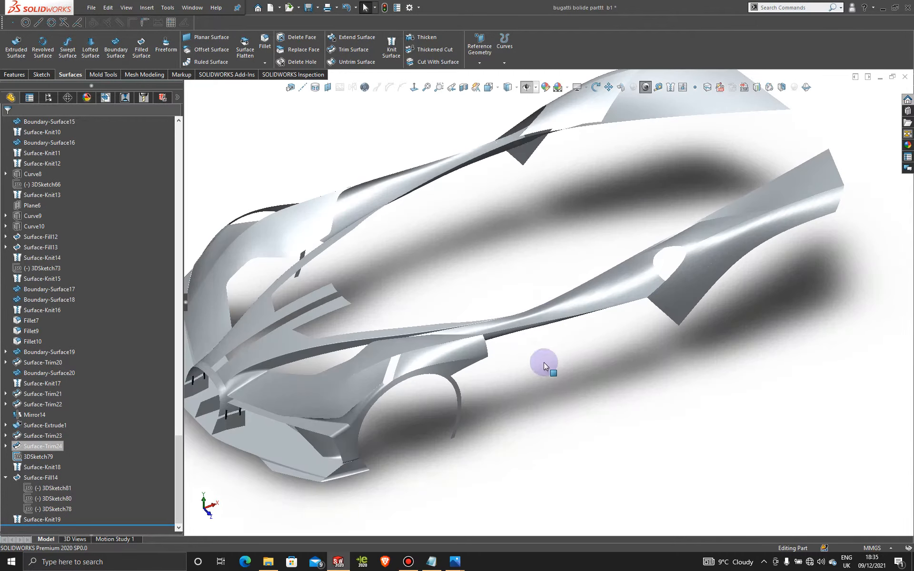
{"action": "left_click", "coordinate": [68, 498]}
{"action": "left_click", "coordinate": [54, 489]}
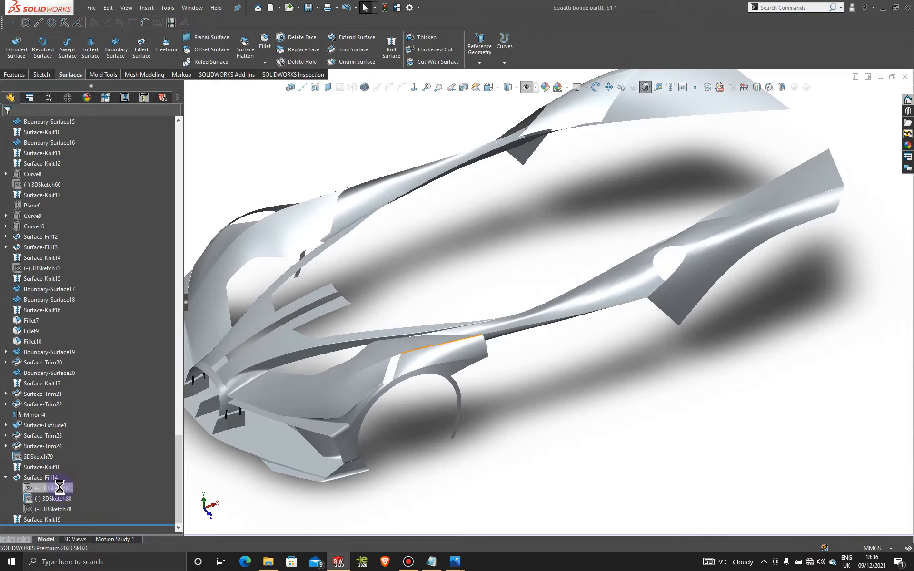
Step: Show 3DSketch81 and 3DSketch78, the remaining boundary sketches absorbed in Surface-Fill14
{"action": "left_click", "coordinate": [58, 508]}
{"action": "left_click", "coordinate": [504, 416]}
{"action": "scroll", "coordinate": [512, 412], "scroll_direction": "up", "scroll_amount": 3}
{"action": "middle_click_drag", "start_coordinate": [545, 327], "coordinate": [537, 304]}
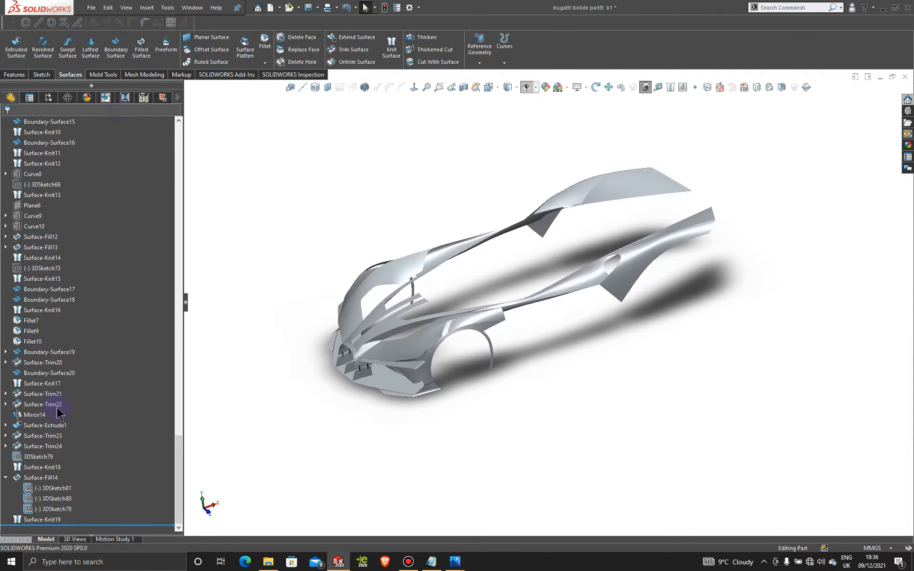
Step: Switch the part to <Default>_Display State 1
{"action": "left_click", "coordinate": [51, 99]}
{"action": "double_click", "coordinate": [80, 497]}
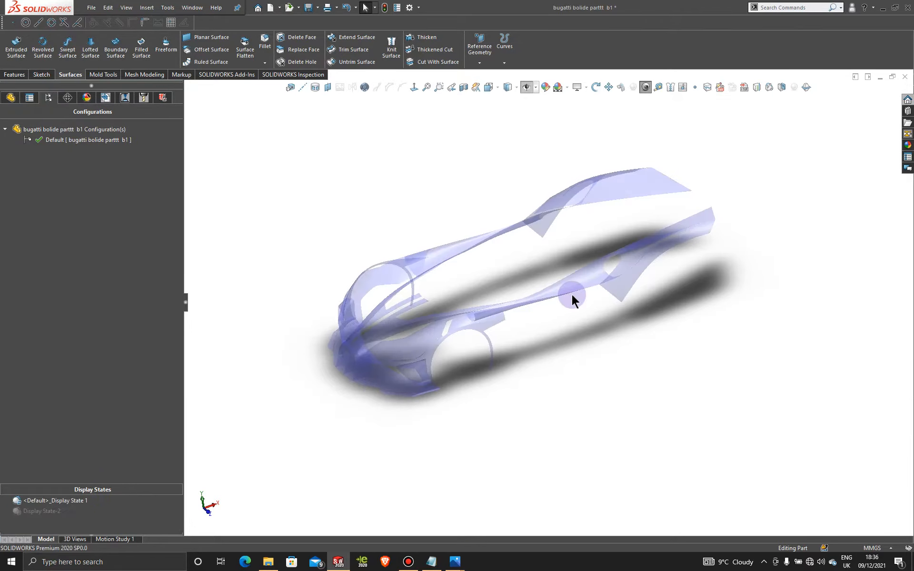
{"action": "scroll", "coordinate": [552, 298], "scroll_direction": "down", "scroll_amount": 3}
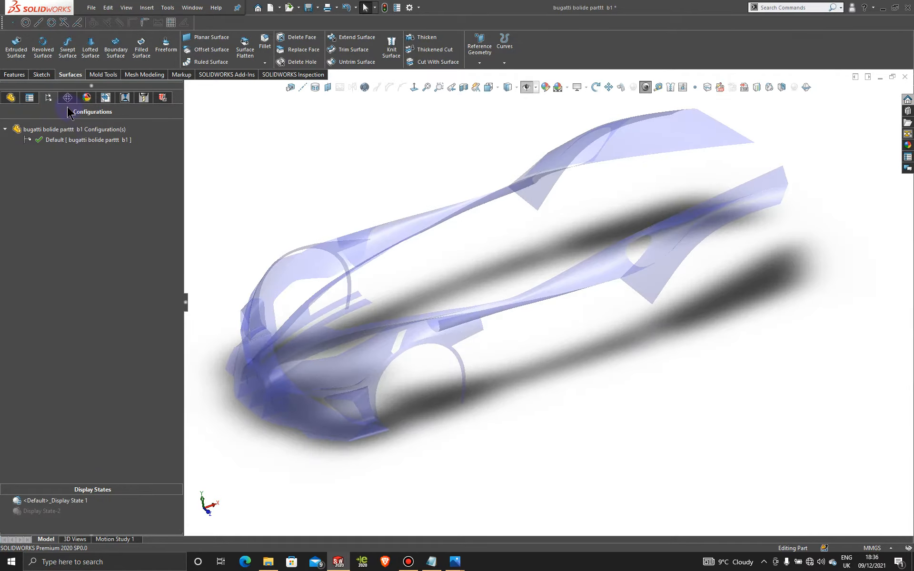
{"action": "scroll", "coordinate": [369, 283], "scroll_direction": "up", "scroll_amount": 3}
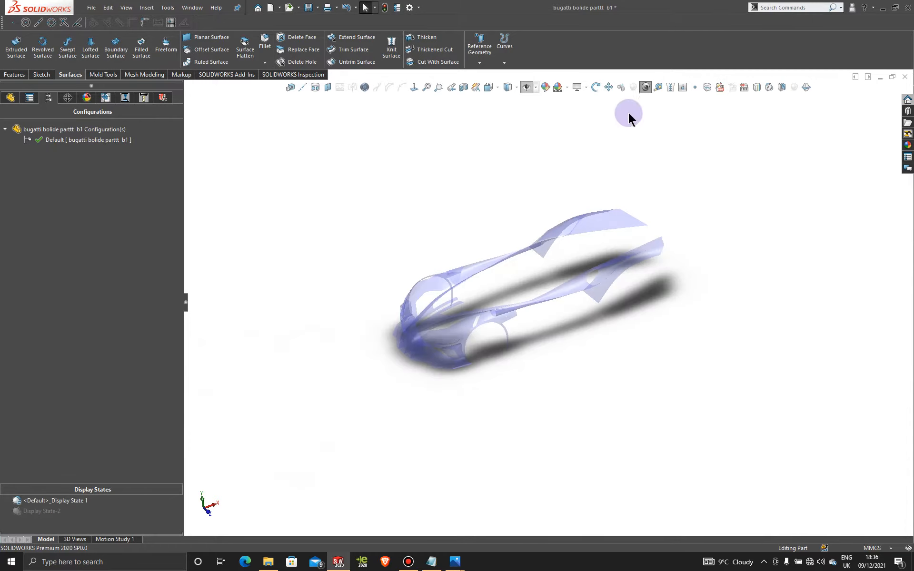
Step: Turn the display of reference planes and sketches back on and reactivate Display State-2
{"action": "left_click", "coordinate": [525, 87]}
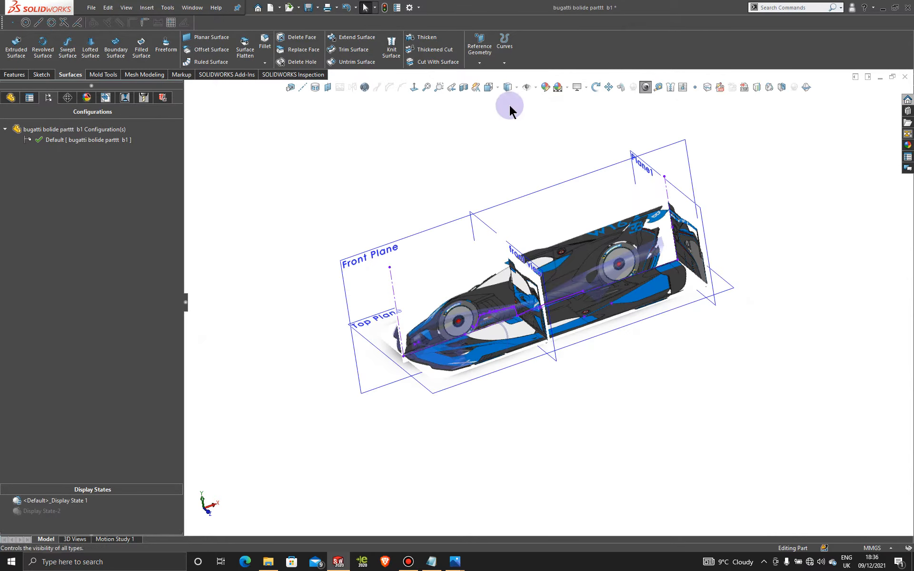
{"action": "scroll", "coordinate": [549, 227], "scroll_direction": "down", "scroll_amount": 3}
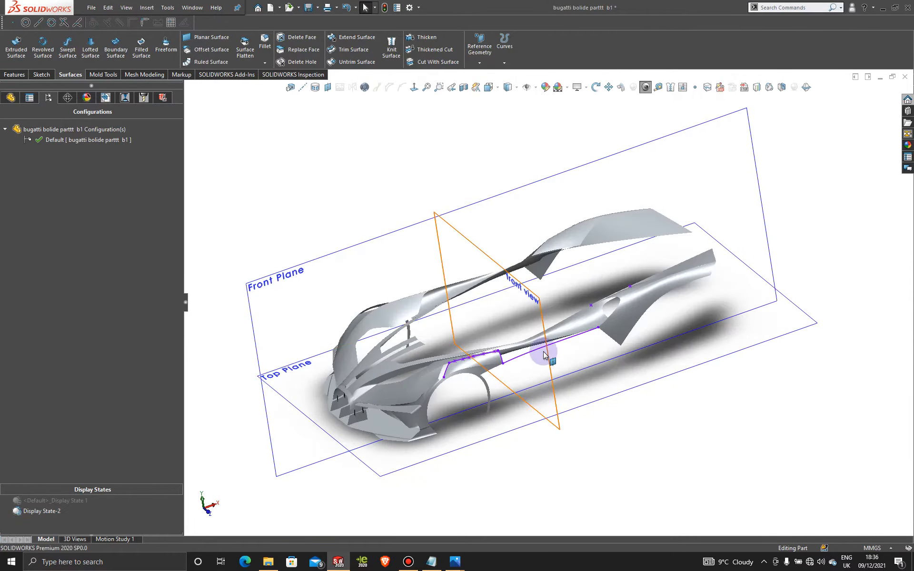
Step: Hide the three spline sketches around the panel above the front wheel arch, keeping the long lower side spline visible
{"action": "scroll", "coordinate": [495, 367], "scroll_direction": "down", "scroll_amount": 5}
{"action": "scroll", "coordinate": [490, 381], "scroll_direction": "down", "scroll_amount": 3}
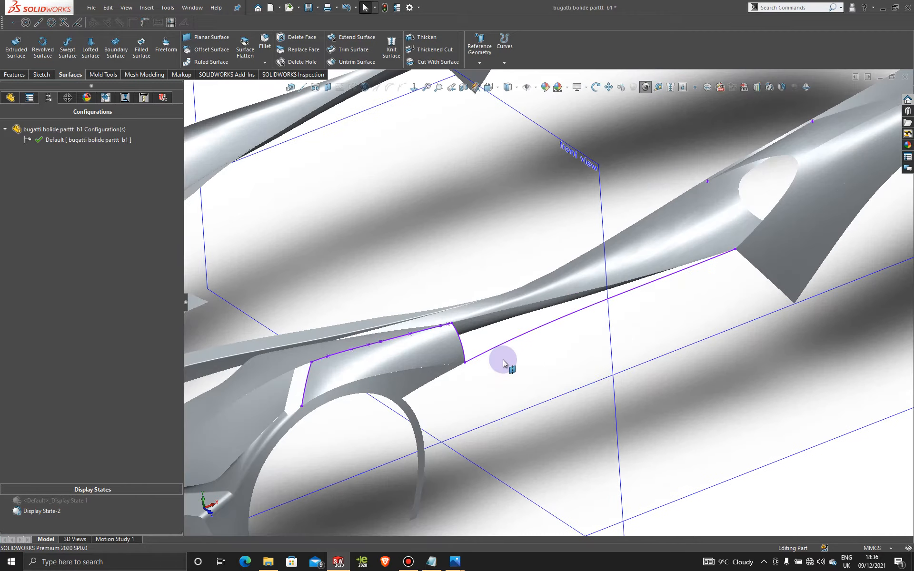
{"action": "right_click", "coordinate": [464, 346]}
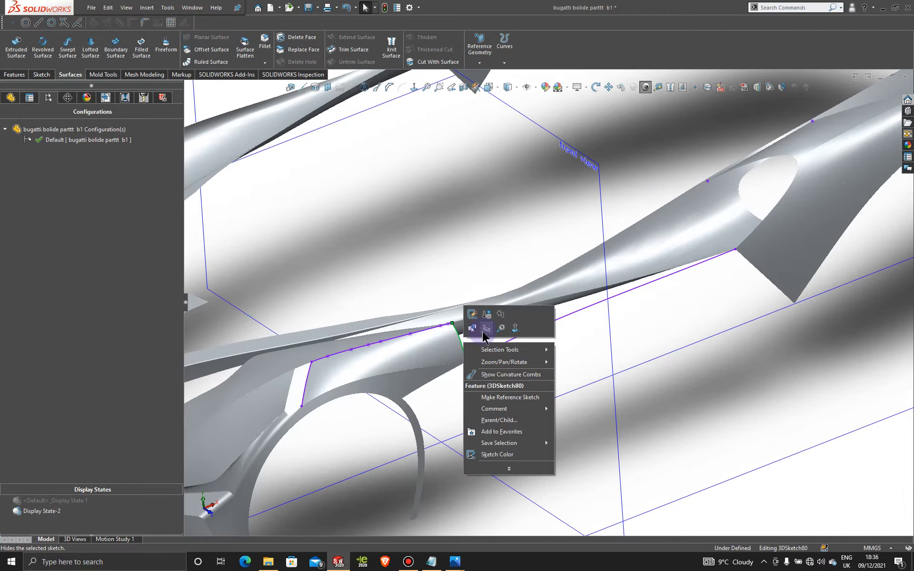
{"action": "left_click", "coordinate": [485, 333]}
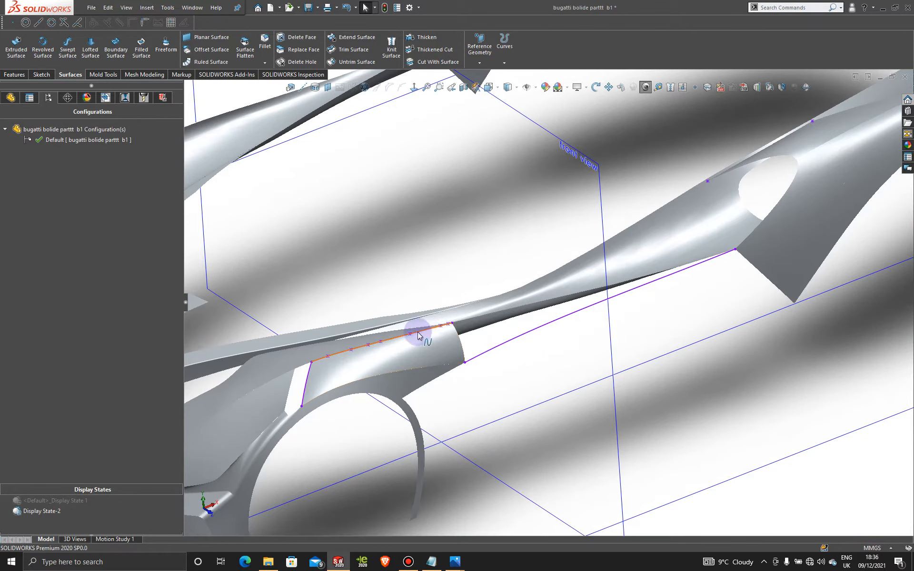
{"action": "right_click", "coordinate": [387, 339]}
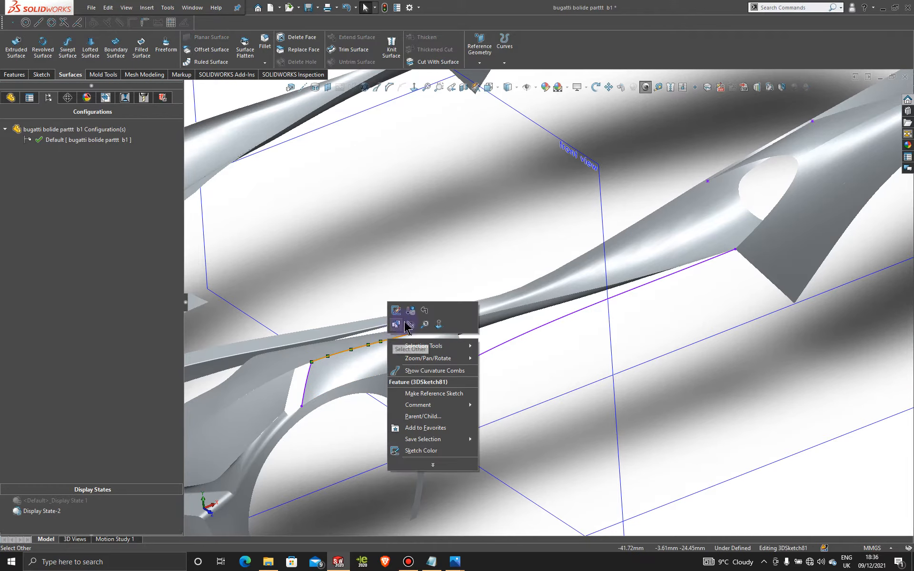
{"action": "left_click", "coordinate": [407, 319]}
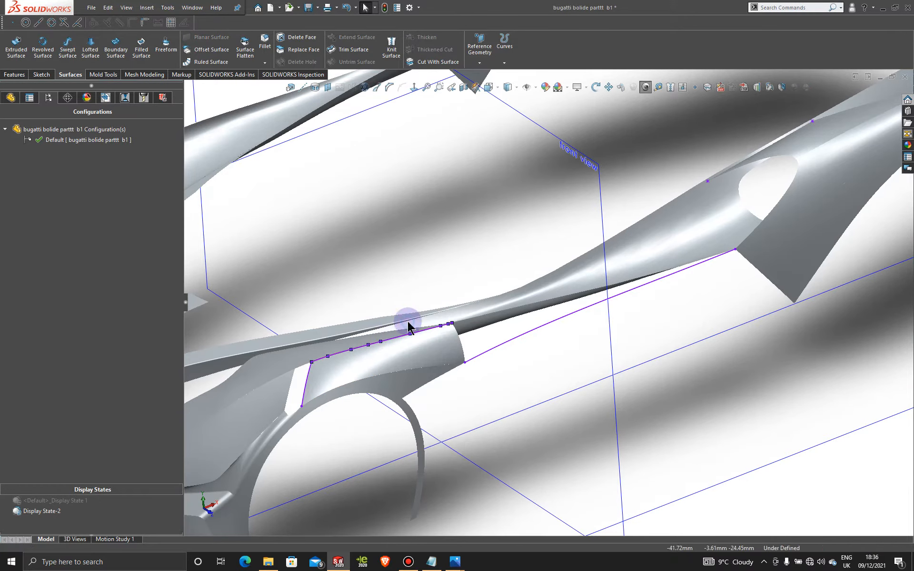
{"action": "right_click", "coordinate": [310, 377]}
{"action": "left_click", "coordinate": [333, 363]}
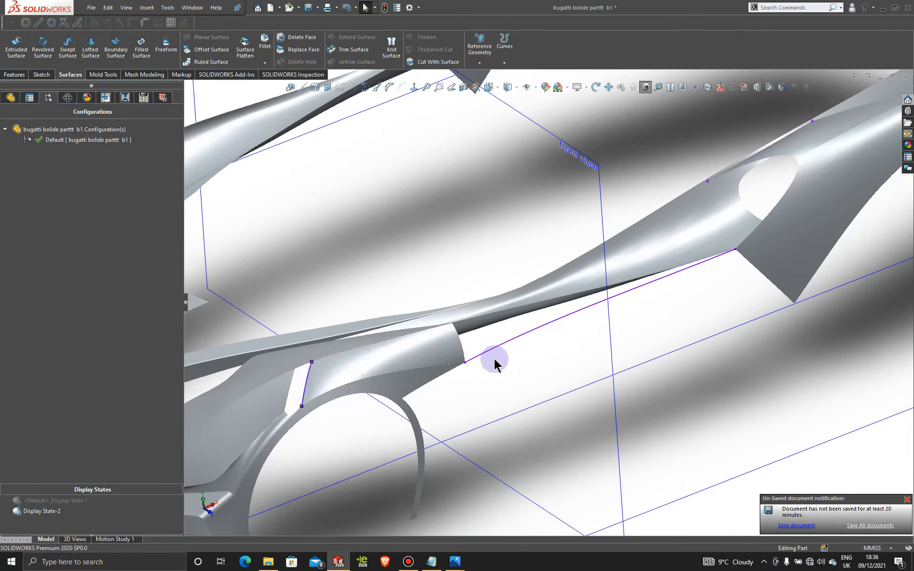
Step: Start a 3D sketch and begin a spline at the wheel-arch panel's upper rear corner, placing its first points along the side body's lower edge
{"action": "scroll", "coordinate": [518, 356], "scroll_direction": "up", "scroll_amount": 2}
{"action": "mouse_move", "coordinate": [532, 344]}
{"action": "middle_mouse_down"}
{"action": "mouse_move", "coordinate": [505, 341]}
{"action": "mouse_move", "coordinate": [523, 359]}
{"action": "middle_mouse_up"}
{"action": "scroll", "coordinate": [623, 321], "scroll_direction": "down", "scroll_amount": 4}
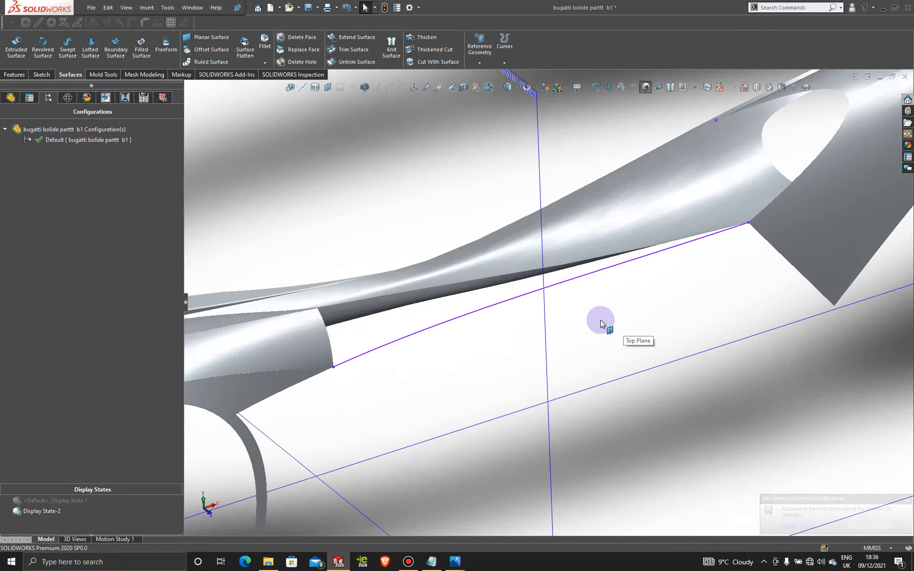
{"action": "middle_click_drag", "start_coordinate": [405, 344], "coordinate": [410, 391]}
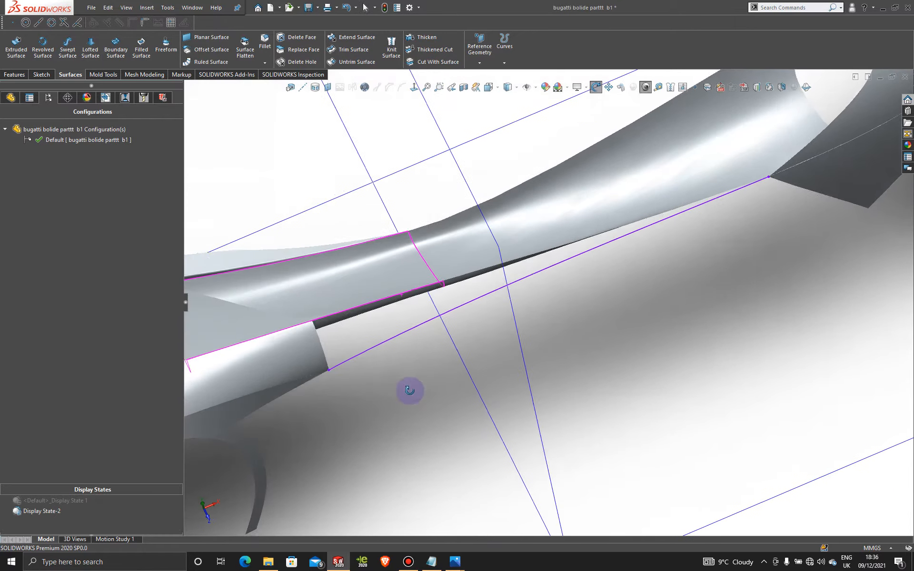
{"action": "left_click", "coordinate": [41, 75]}
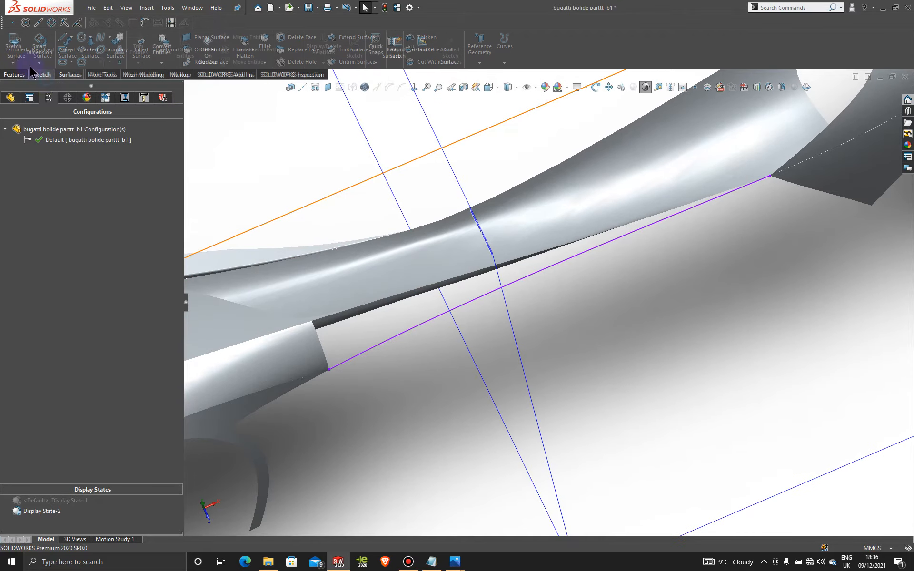
{"action": "left_click", "coordinate": [12, 62]}
{"action": "left_click", "coordinate": [26, 85]}
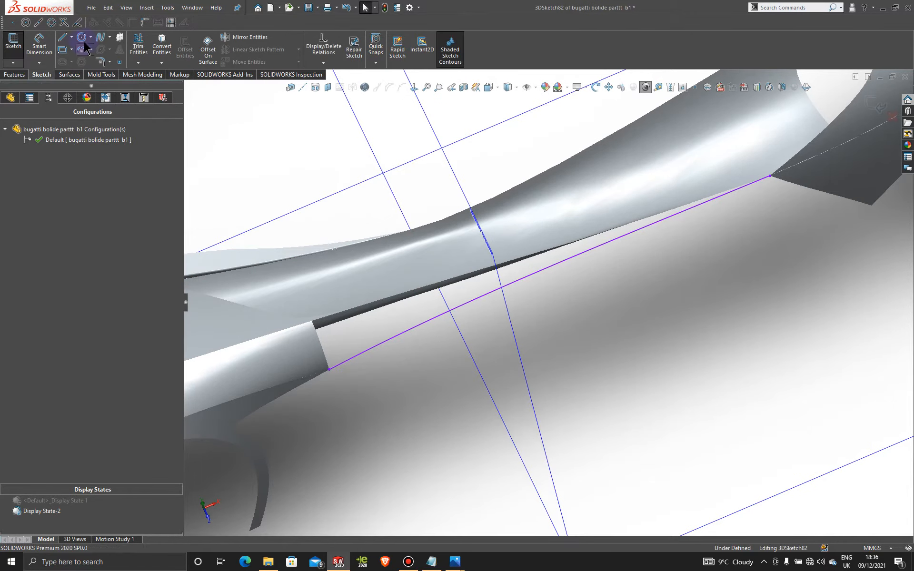
{"action": "left_click", "coordinate": [100, 38]}
{"action": "mouse_move", "coordinate": [345, 339]}
{"action": "middle_mouse_down"}
{"action": "mouse_move", "coordinate": [340, 333]}
{"action": "mouse_move", "coordinate": [419, 306]}
{"action": "mouse_move", "coordinate": [412, 340]}
{"action": "mouse_move", "coordinate": [392, 315]}
{"action": "middle_mouse_up"}
{"action": "scroll", "coordinate": [345, 309], "scroll_direction": "down", "scroll_amount": 4}
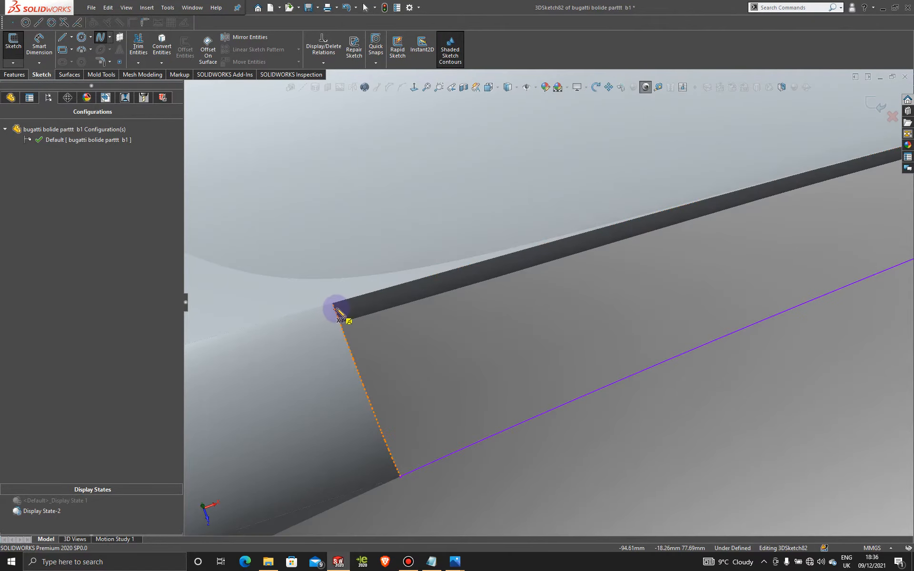
{"action": "left_click", "coordinate": [389, 288]}
{"action": "left_click", "coordinate": [444, 273]}
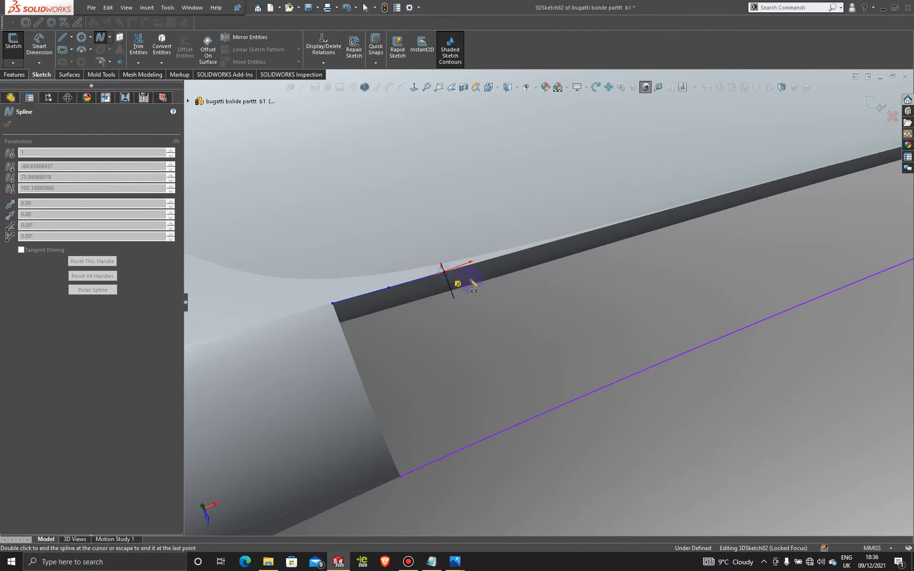
Step: Extend the spline rearward with more points snapped to the side body's edge above the dark strip
{"action": "scroll", "coordinate": [619, 256], "scroll_direction": "down", "scroll_amount": 3}
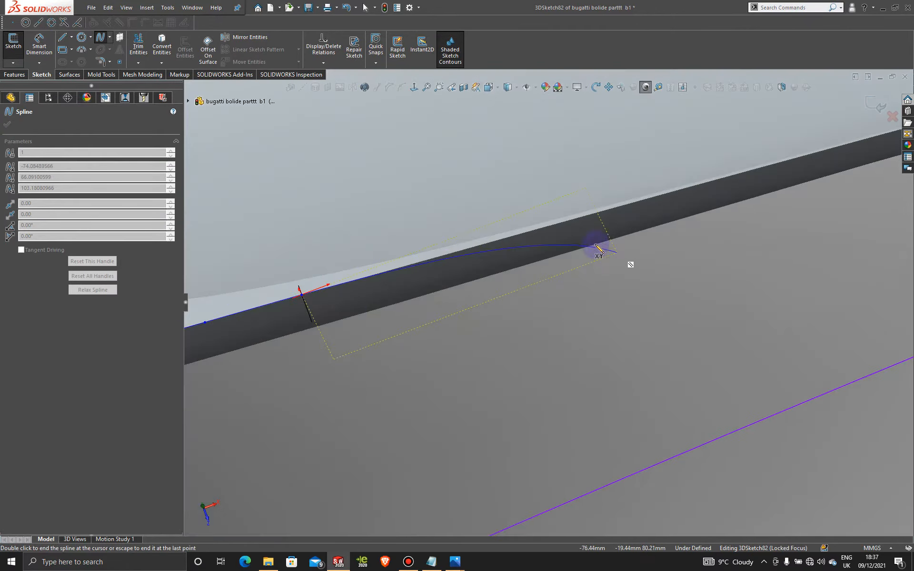
{"action": "left_click", "coordinate": [445, 257]}
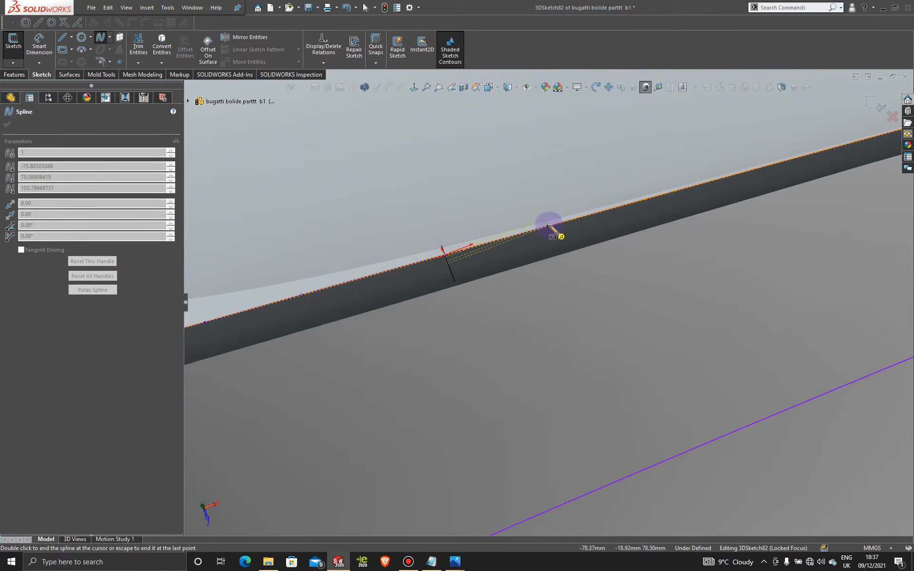
{"action": "scroll", "coordinate": [560, 235], "scroll_direction": "up", "scroll_amount": 3}
{"action": "scroll", "coordinate": [577, 251], "scroll_direction": "down", "scroll_amount": 6}
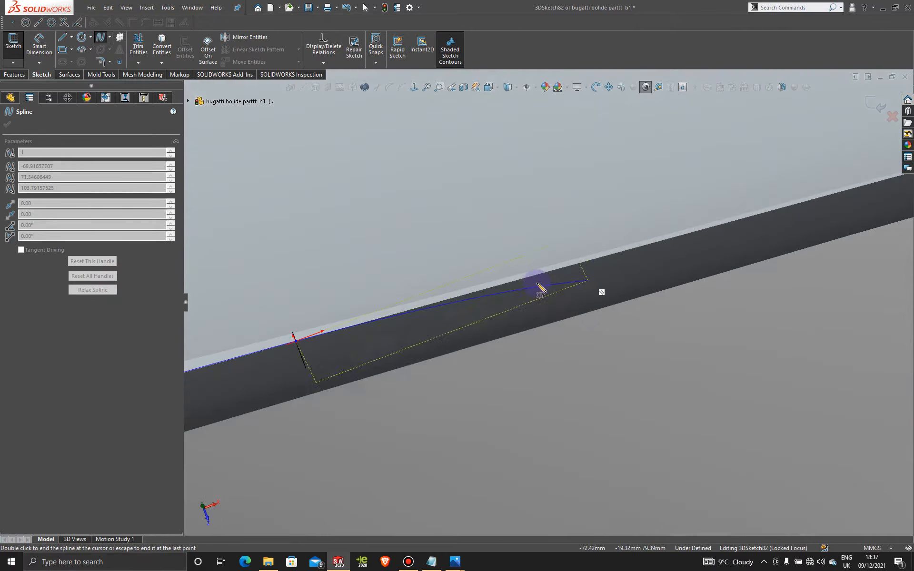
{"action": "left_click", "coordinate": [530, 271]}
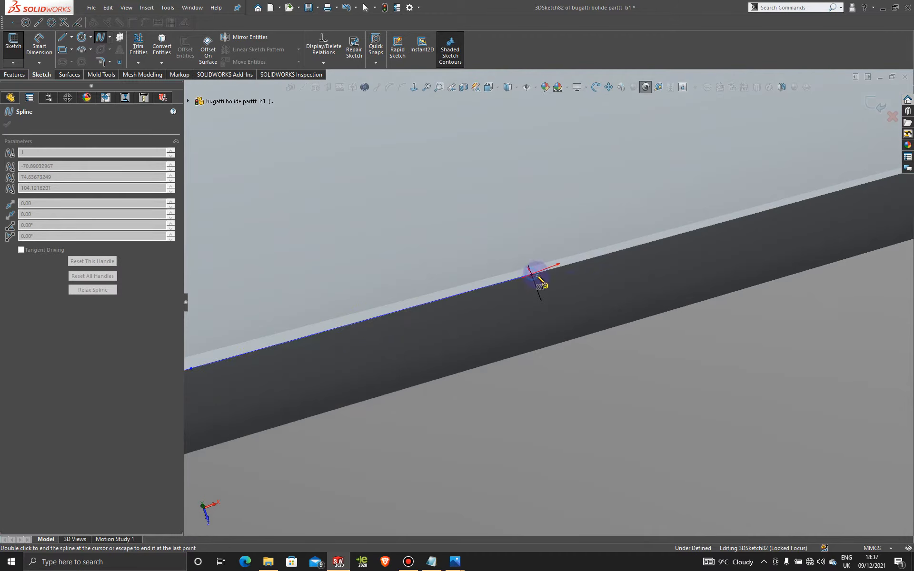
{"action": "left_click", "coordinate": [647, 245]}
{"action": "scroll", "coordinate": [665, 259], "scroll_direction": "up", "scroll_amount": 4}
{"action": "scroll", "coordinate": [666, 264], "scroll_direction": "down", "scroll_amount": 6}
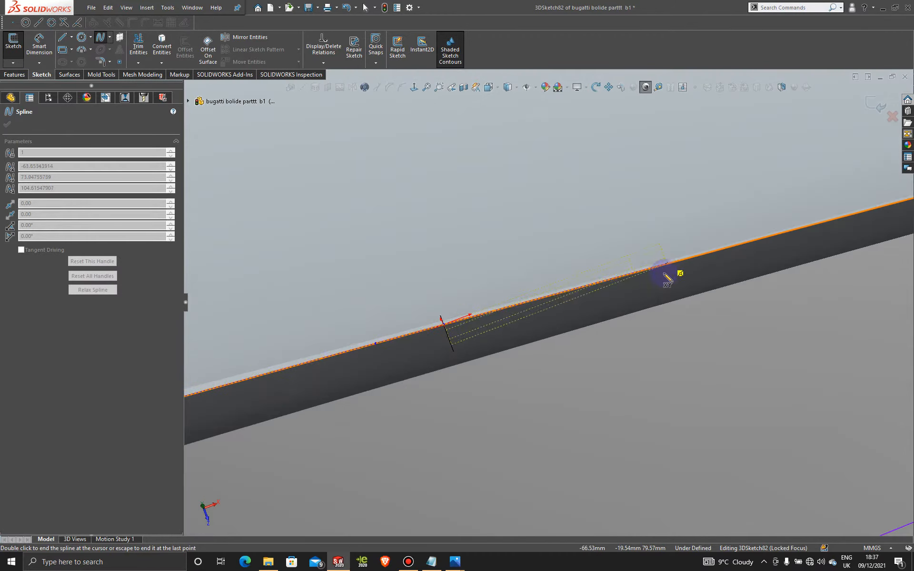
Step: Continue the spline along the same edge towards the front view plane, keeping its points close to the dark strip
{"action": "scroll", "coordinate": [693, 249], "scroll_direction": "up", "scroll_amount": 4}
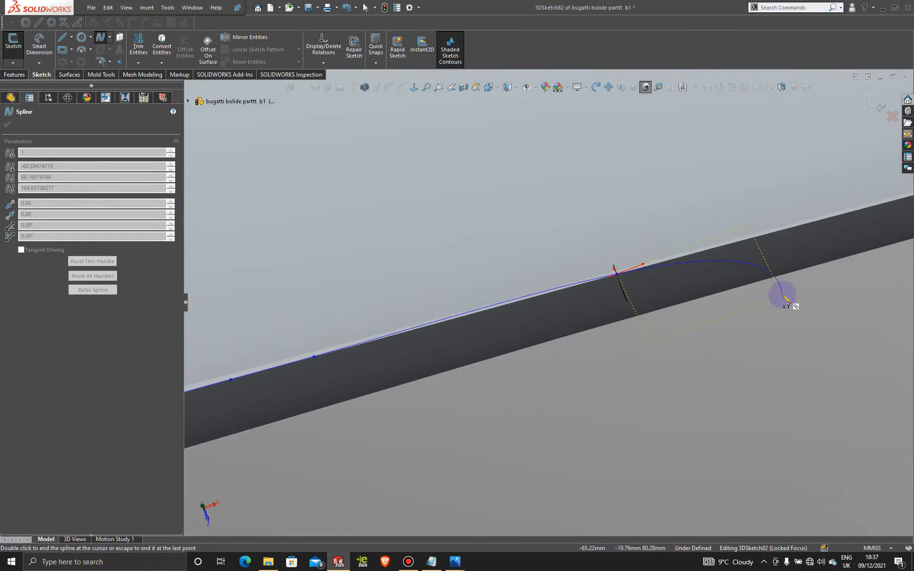
{"action": "scroll", "coordinate": [679, 294], "scroll_direction": "down", "scroll_amount": 3}
{"action": "scroll", "coordinate": [562, 250], "scroll_direction": "down", "scroll_amount": 3}
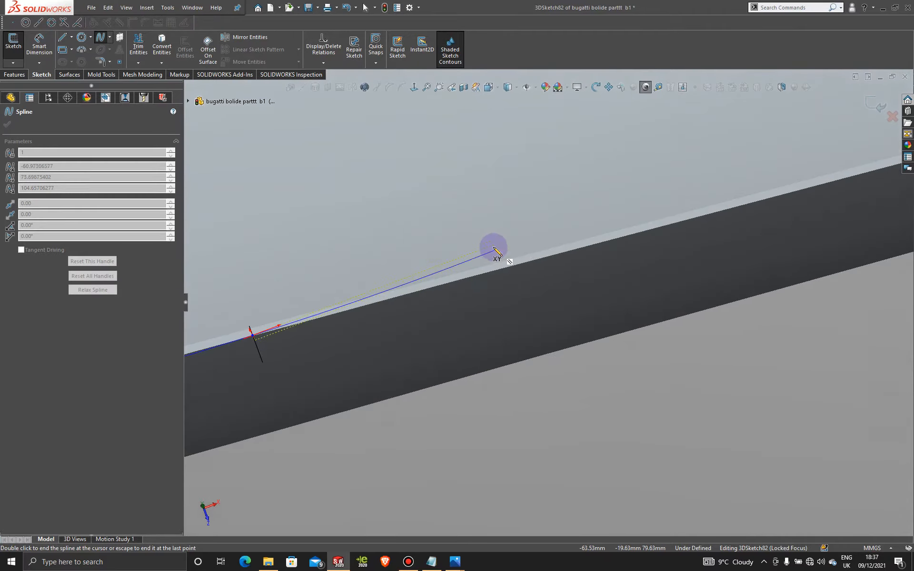
{"action": "left_click", "coordinate": [544, 258]}
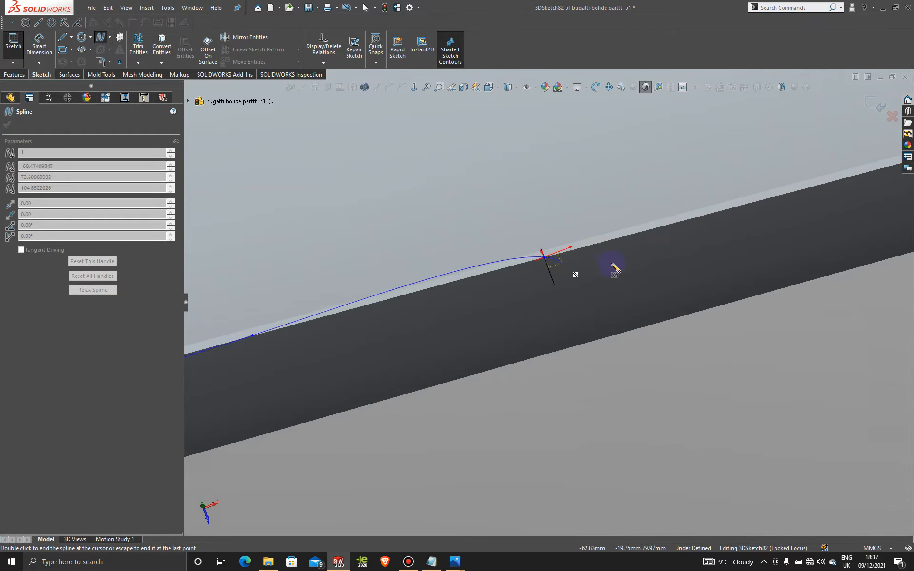
{"action": "left_click", "coordinate": [677, 221]}
{"action": "scroll", "coordinate": [697, 251], "scroll_direction": "up", "scroll_amount": 7}
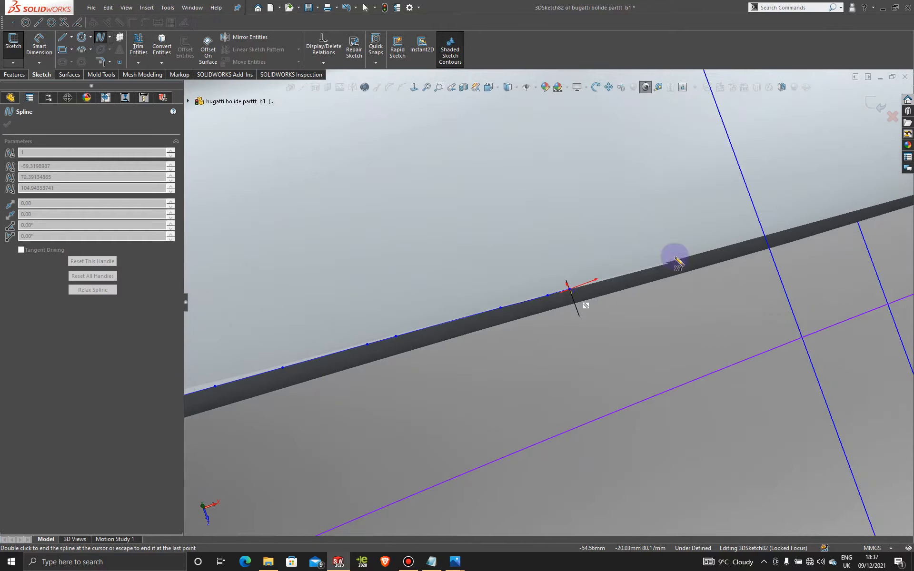
Step: Add closely spaced spline points up to the pointed end of the thin light sliver on the side body's edge
{"action": "scroll", "coordinate": [667, 267], "scroll_direction": "down", "scroll_amount": 3}
{"action": "scroll", "coordinate": [577, 312], "scroll_direction": "down", "scroll_amount": 3}
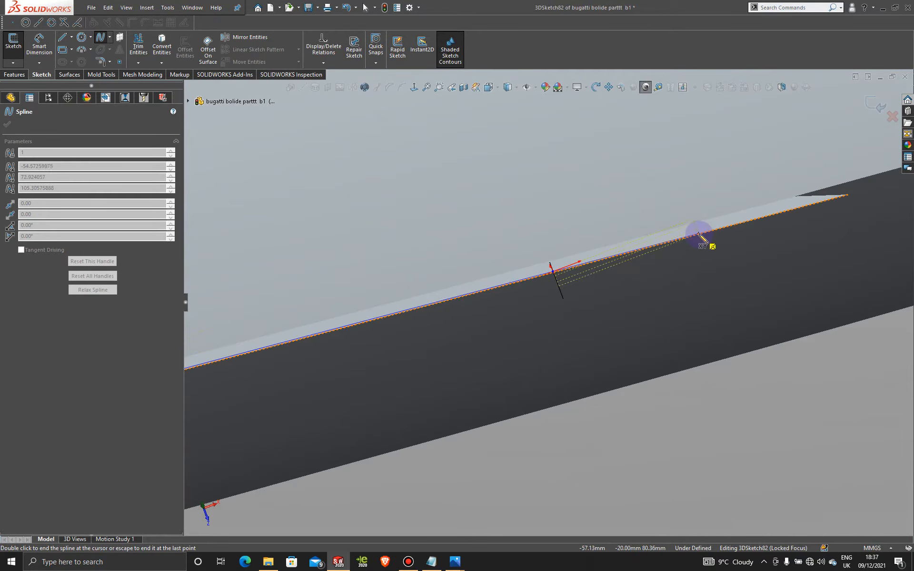
{"action": "scroll", "coordinate": [729, 275], "scroll_direction": "up", "scroll_amount": 3}
{"action": "scroll", "coordinate": [623, 270], "scroll_direction": "down", "scroll_amount": 5}
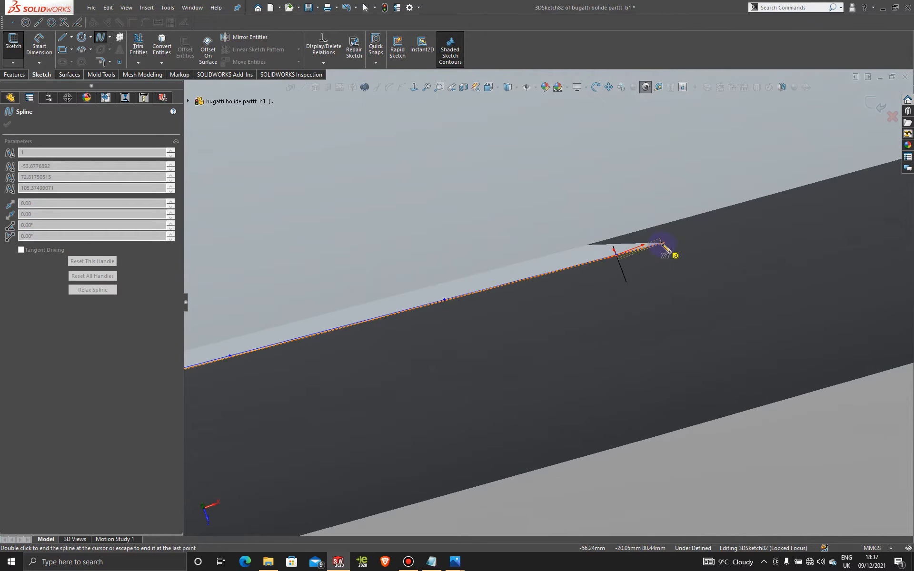
{"action": "scroll", "coordinate": [692, 270], "scroll_direction": "up", "scroll_amount": 3}
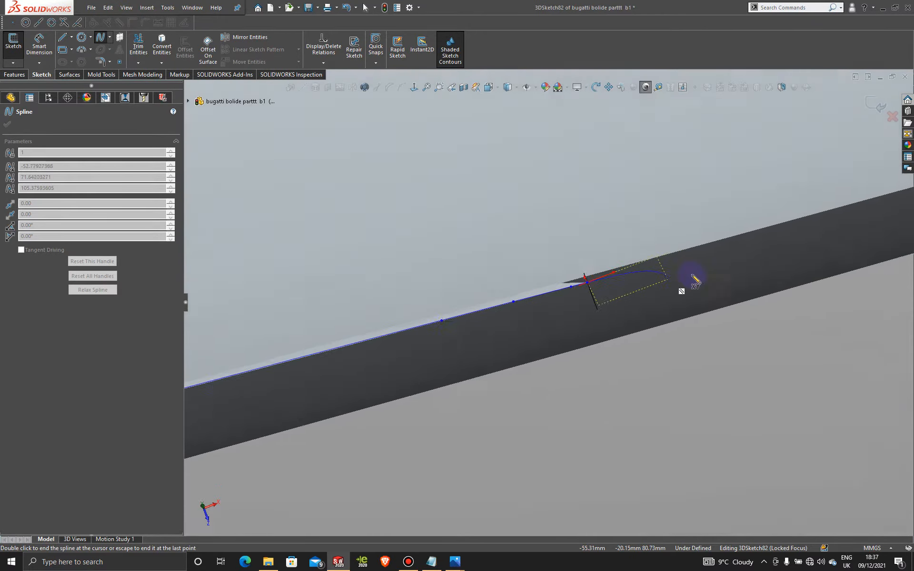
{"action": "scroll", "coordinate": [617, 288], "scroll_direction": "down", "scroll_amount": 3}
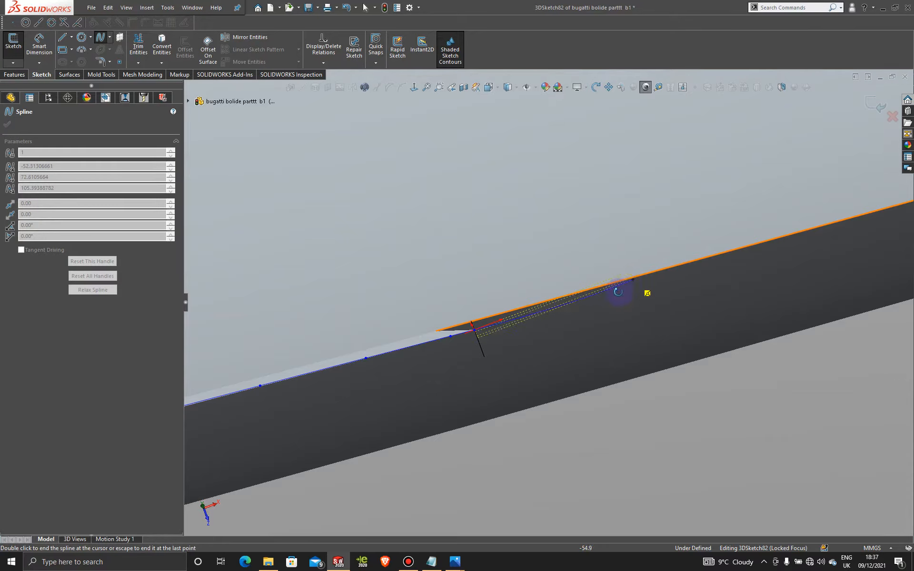
Step: Extend the spline past the sliver's pointed end with three points on the side body's edge, carrying it beyond the steep blue line
{"action": "mouse_move", "coordinate": [618, 291]}
{"action": "middle_mouse_down"}
{"action": "mouse_move", "coordinate": [634, 344]}
{"action": "mouse_move", "coordinate": [638, 319]}
{"action": "middle_mouse_up"}
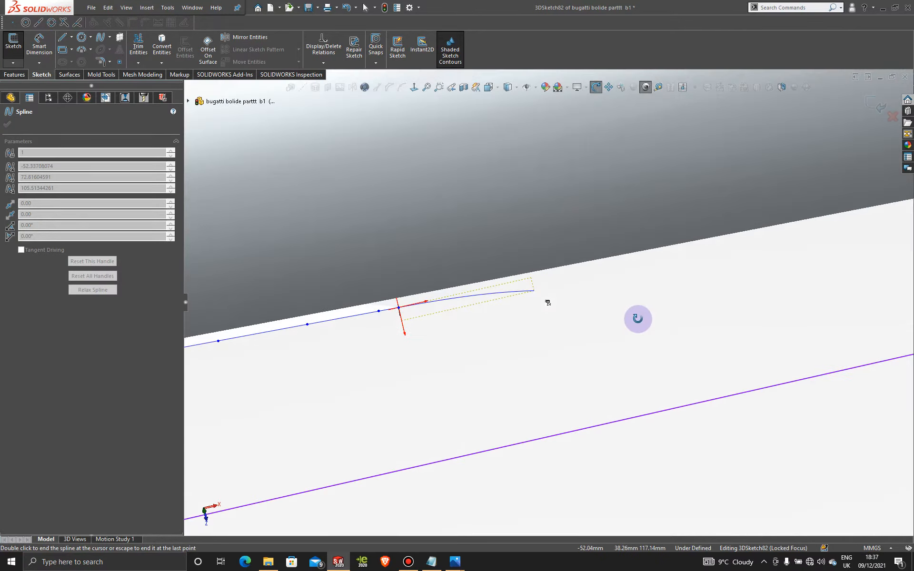
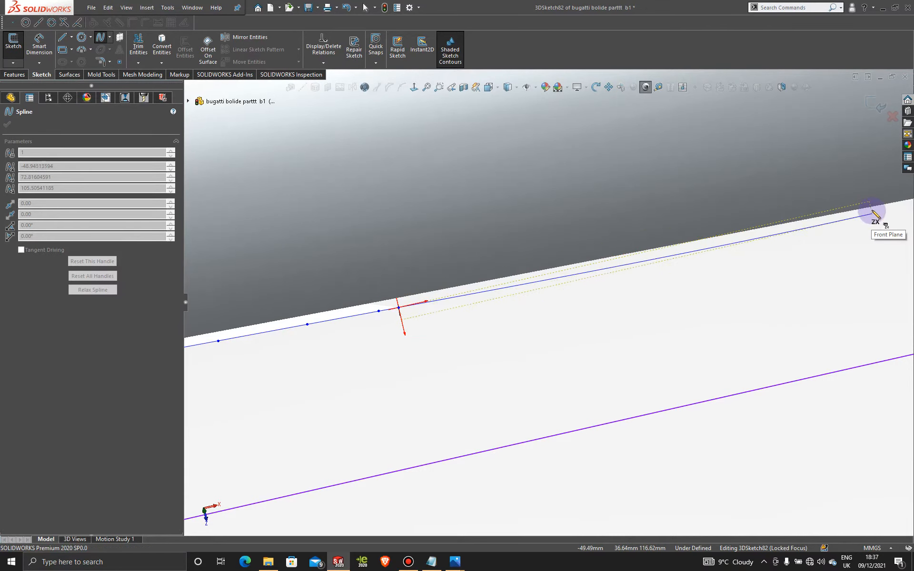
{"action": "left_click", "coordinate": [872, 212]}
{"action": "scroll", "coordinate": [869, 216], "scroll_direction": "up", "scroll_amount": 1}
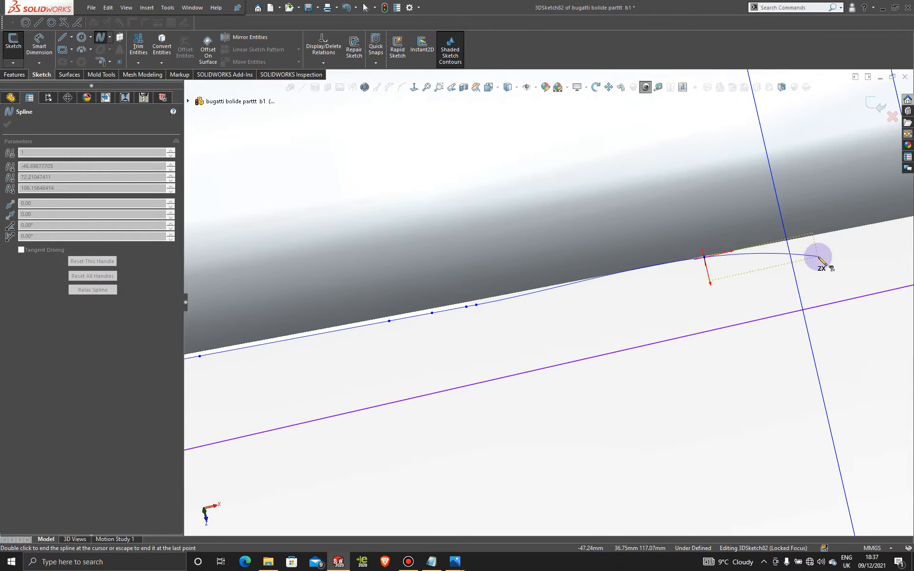
{"action": "left_click", "coordinate": [813, 237]}
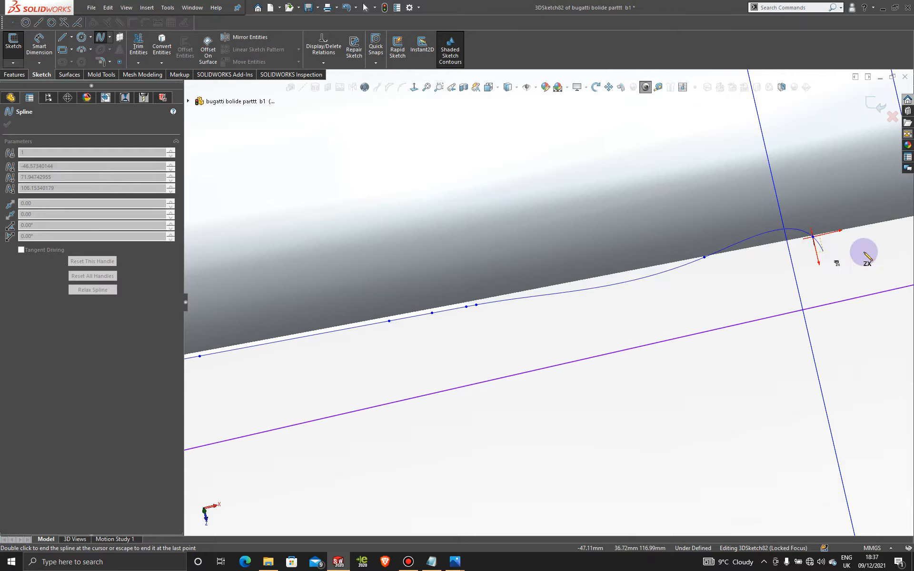
{"action": "left_click", "coordinate": [864, 227]}
Step: Add two more spline points rearward along the upper edge of the dark strip, past the second steep blue line
{"action": "scroll", "coordinate": [855, 262], "scroll_direction": "up", "scroll_amount": 2}
{"action": "scroll", "coordinate": [847, 269], "scroll_direction": "up", "scroll_amount": 3}
{"action": "middle_click_drag", "start_coordinate": [714, 289], "coordinate": [709, 187]}
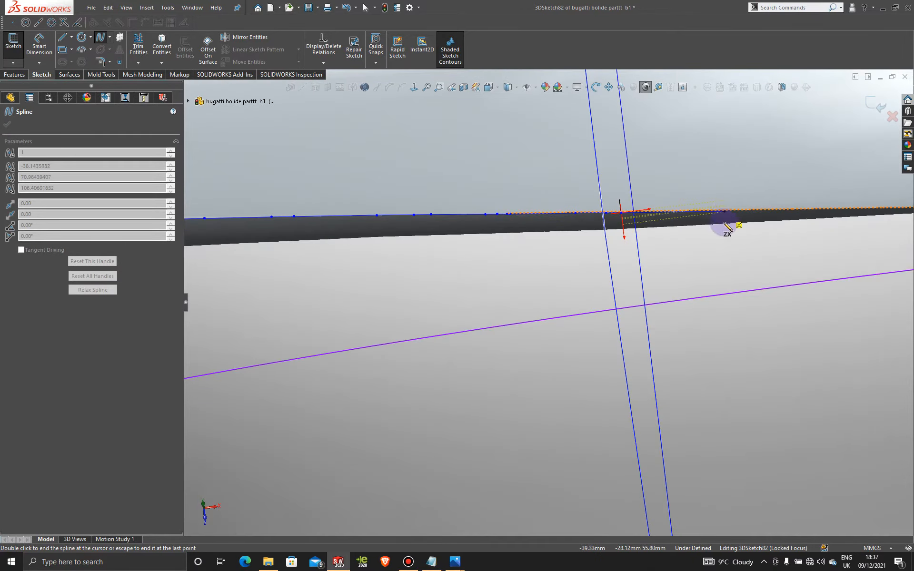
{"action": "middle_click_drag", "start_coordinate": [728, 267], "coordinate": [737, 200]}
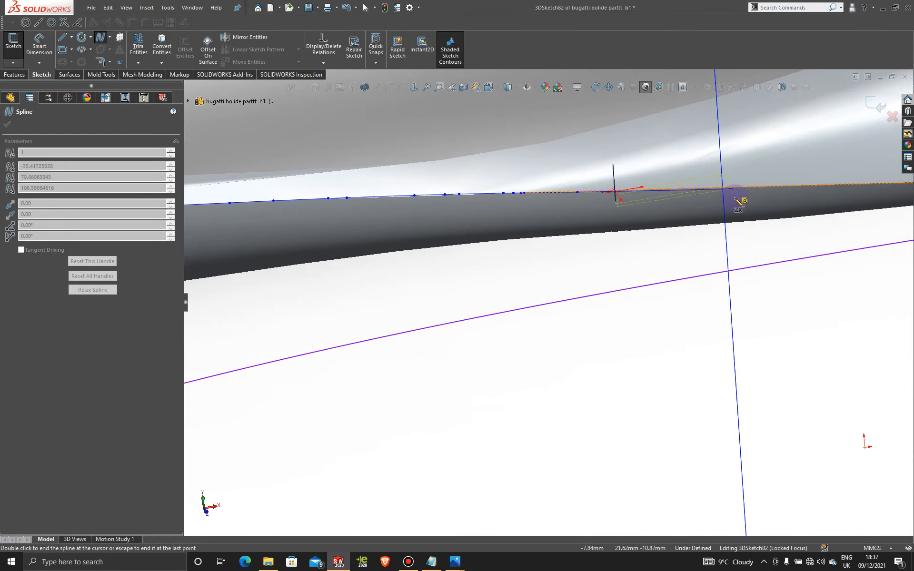
{"action": "left_click", "coordinate": [747, 190]}
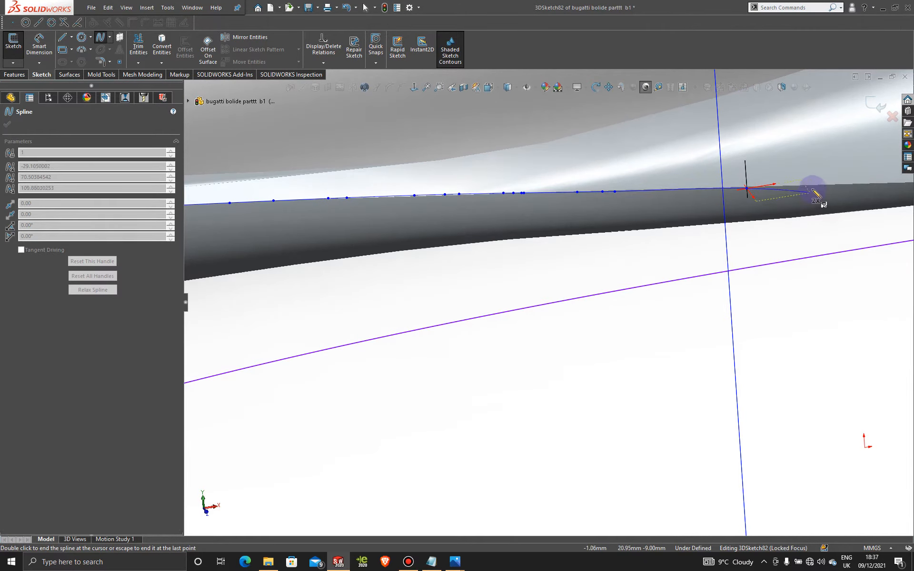
{"action": "left_click", "coordinate": [812, 189]}
Step: Carry the spline along the tapering dark strip with four points snapped to the side body's edge above the purple curve
{"action": "scroll", "coordinate": [809, 193], "scroll_direction": "up", "scroll_amount": 5}
{"action": "scroll", "coordinate": [743, 276], "scroll_direction": "down", "scroll_amount": 7}
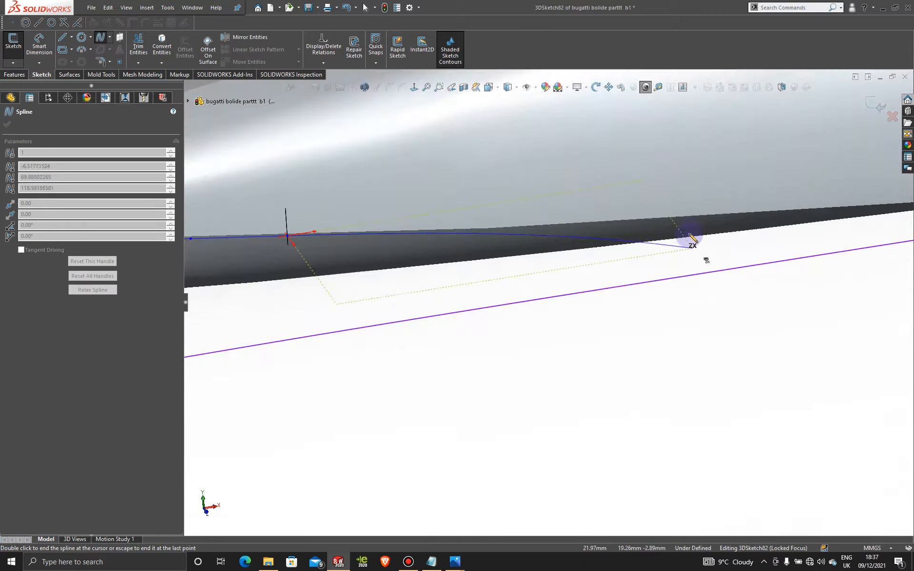
{"action": "left_click", "coordinate": [515, 227]}
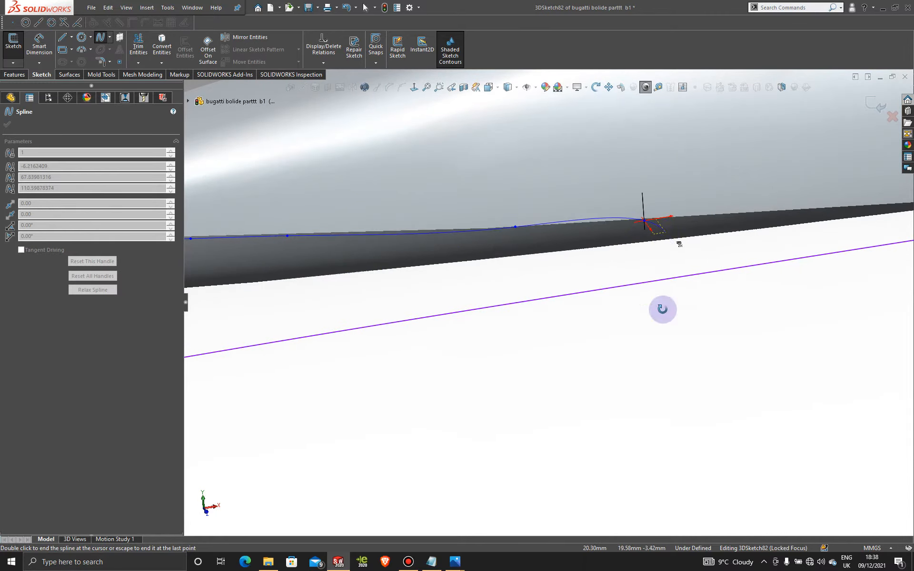
{"action": "middle_click_drag", "start_coordinate": [659, 307], "coordinate": [663, 414]}
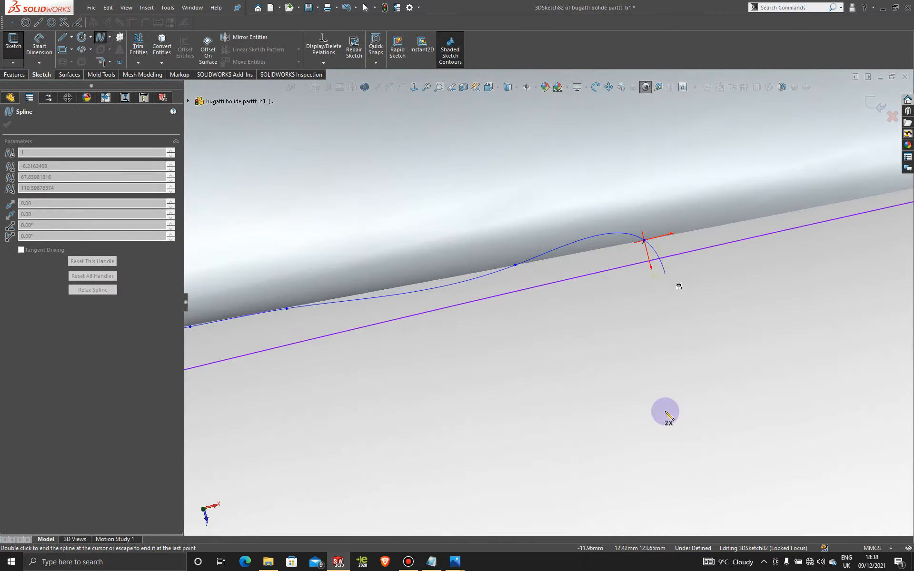
{"action": "left_click", "coordinate": [759, 219]}
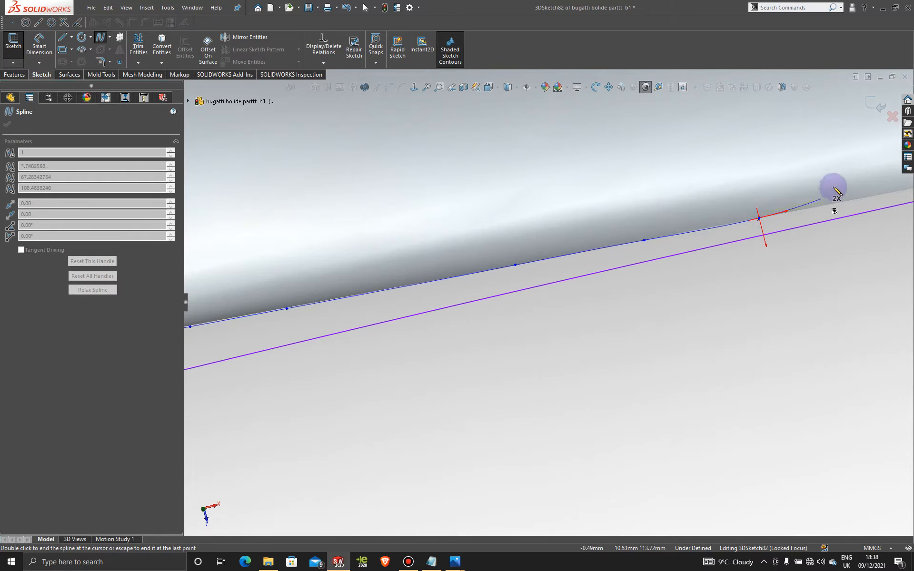
{"action": "left_click", "coordinate": [855, 200]}
Step: Continue the spline rearward with closely spaced points on the side body's edge where it converges with the purple curve
{"action": "scroll", "coordinate": [852, 204], "scroll_direction": "up", "scroll_amount": 5}
{"action": "scroll", "coordinate": [833, 214], "scroll_direction": "down", "scroll_amount": 6}
{"action": "scroll", "coordinate": [637, 277], "scroll_direction": "down", "scroll_amount": 3}
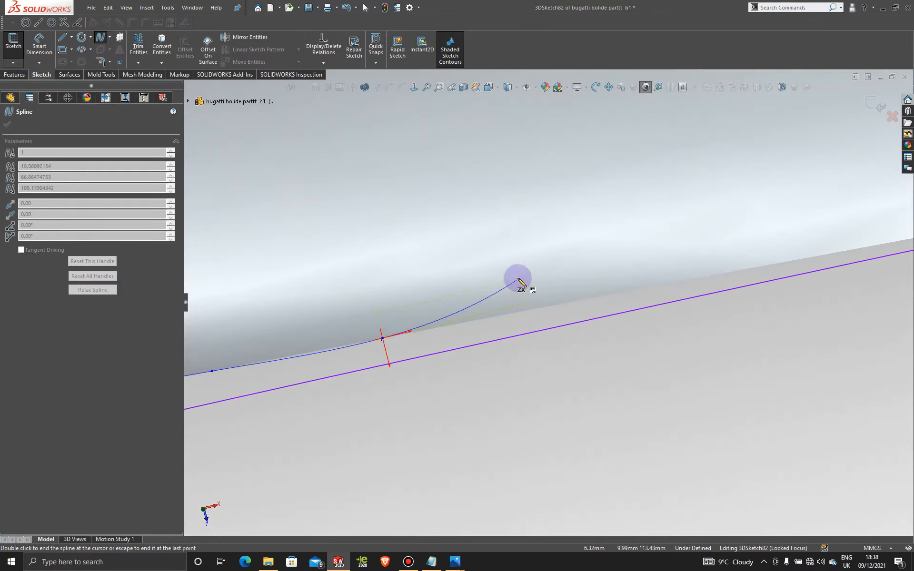
{"action": "left_click", "coordinate": [523, 312]}
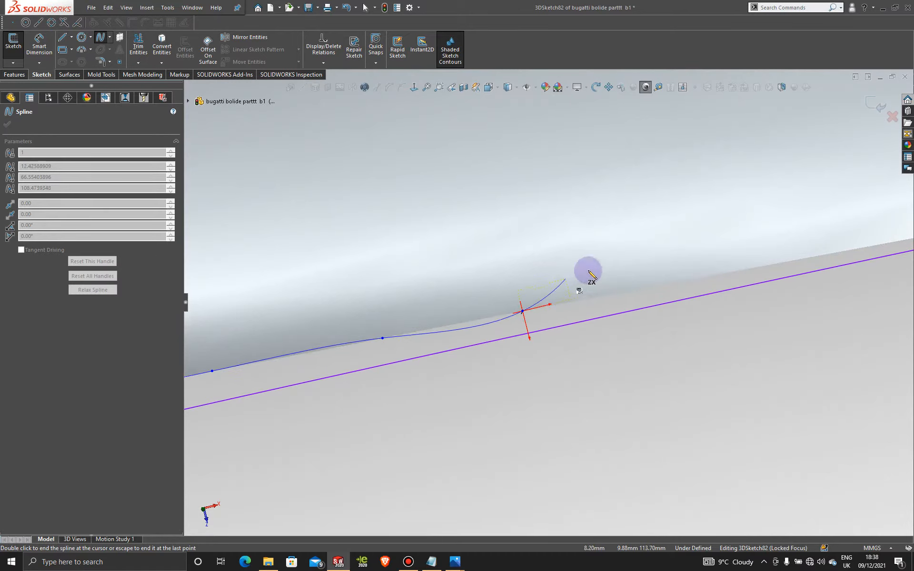
{"action": "left_click", "coordinate": [627, 291]}
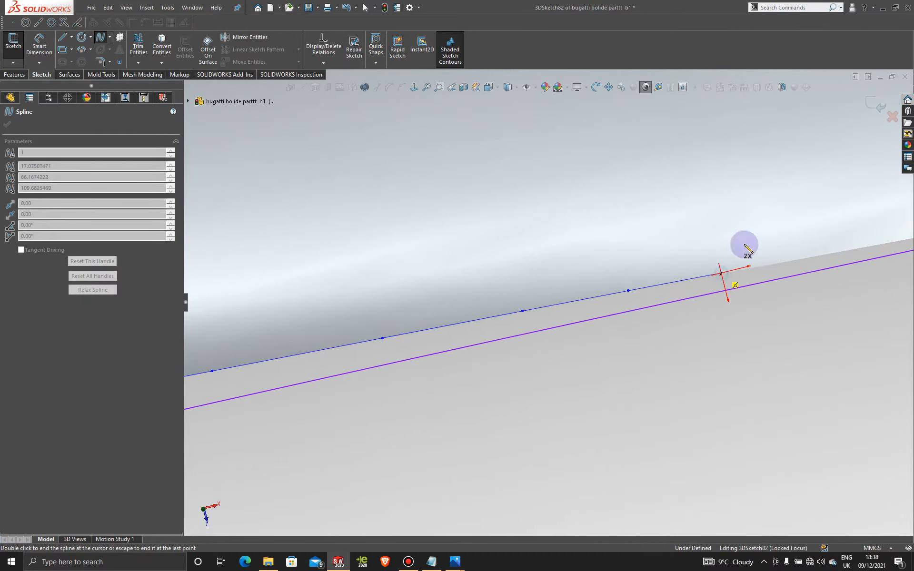
{"action": "left_click", "coordinate": [838, 252]}
{"action": "scroll", "coordinate": [856, 219], "scroll_direction": "up", "scroll_amount": 3}
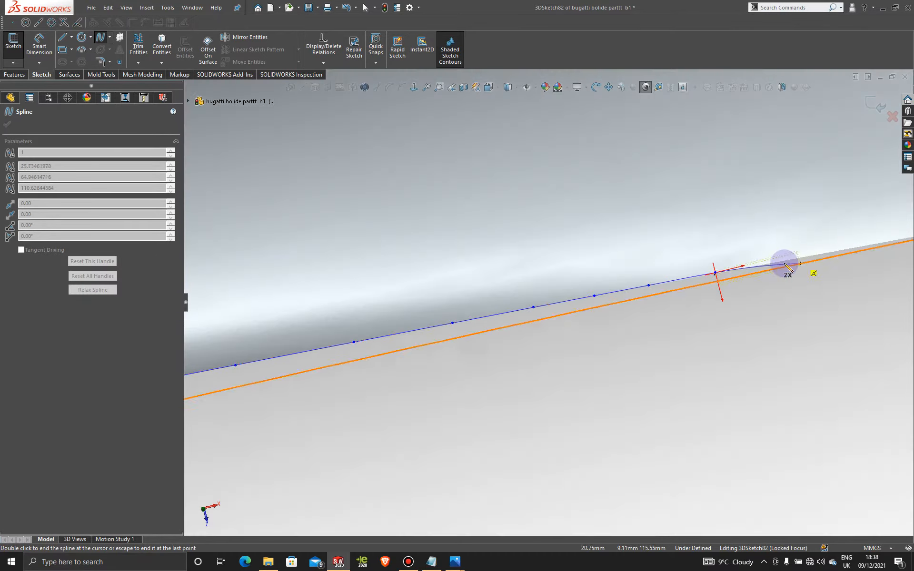
{"action": "scroll", "coordinate": [785, 268], "scroll_direction": "down", "scroll_amount": 5}
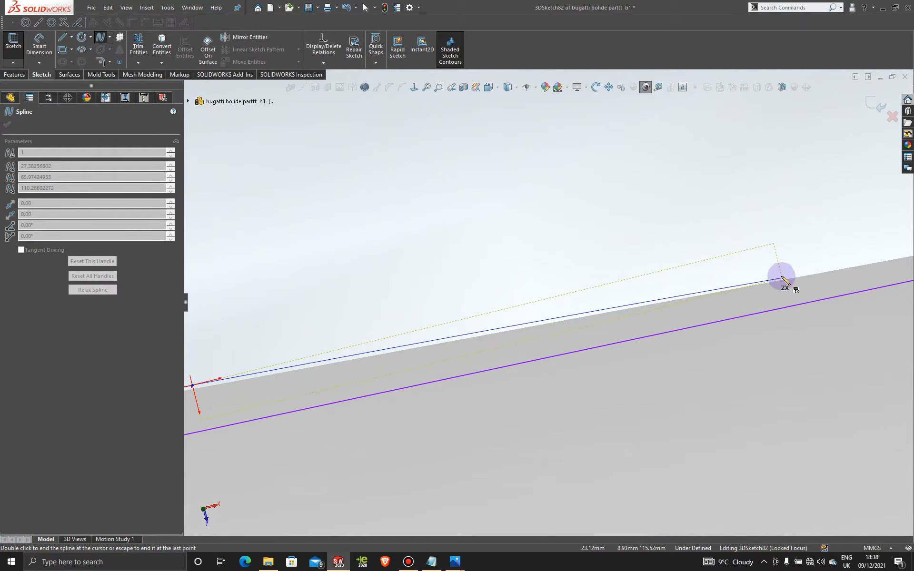
Step: Continue the 3D spline along the side panel's lower edge to its rear corner, finish it there and exit the sketch
{"action": "middle_click_drag", "start_coordinate": [745, 305], "coordinate": [746, 248]}
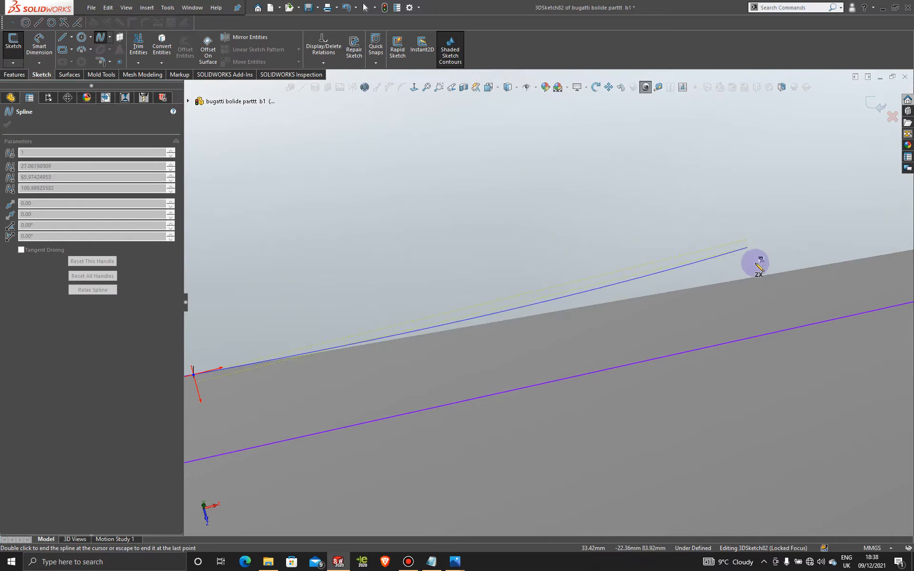
{"action": "left_click", "coordinate": [757, 276]}
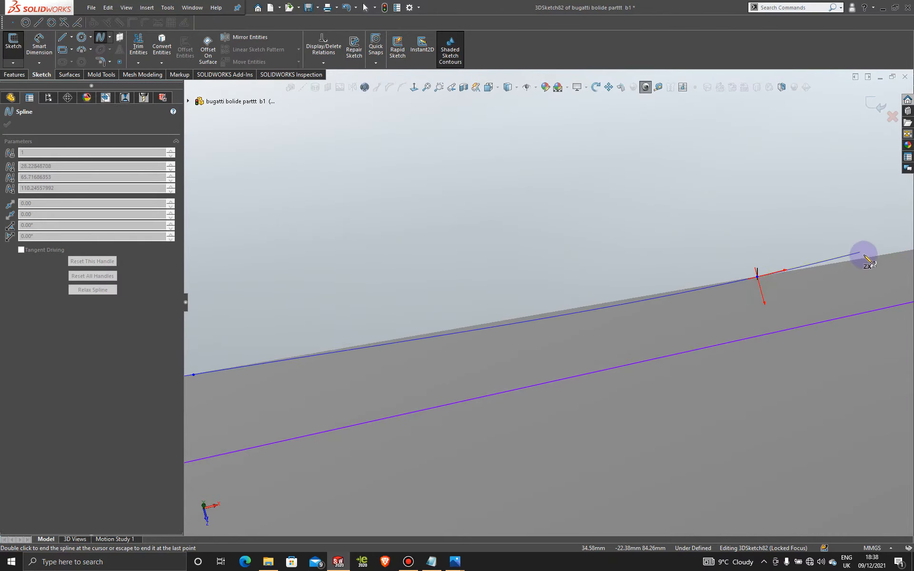
{"action": "scroll", "coordinate": [785, 268], "scroll_direction": "down", "scroll_amount": 6}
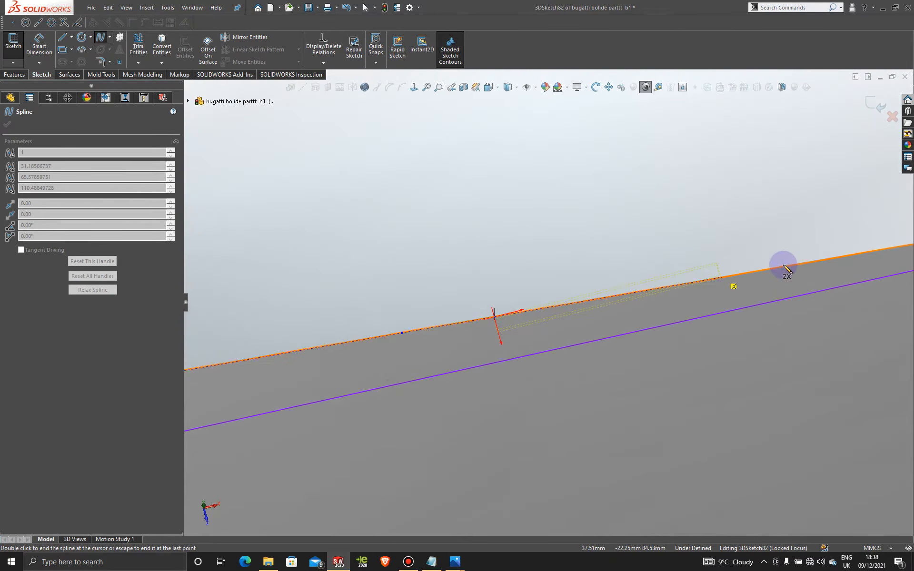
{"action": "mouse_move", "coordinate": [734, 255]}
{"action": "middle_mouse_down"}
{"action": "mouse_move", "coordinate": [753, 272]}
{"action": "mouse_move", "coordinate": [759, 300]}
{"action": "mouse_move", "coordinate": [661, 248]}
{"action": "middle_mouse_up"}
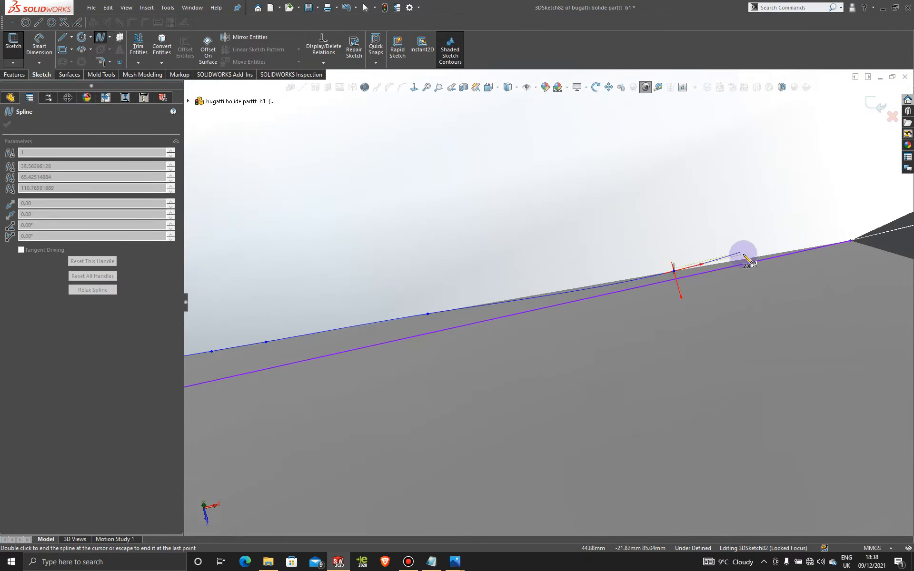
{"action": "scroll", "coordinate": [749, 258], "scroll_direction": "down", "scroll_amount": 4}
{"action": "scroll", "coordinate": [760, 256], "scroll_direction": "up", "scroll_amount": 5}
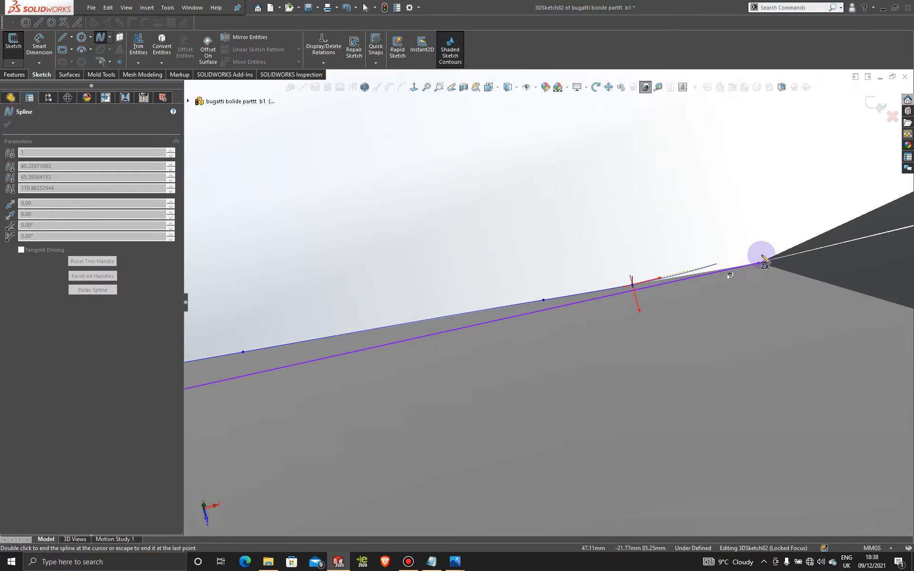
{"action": "scroll", "coordinate": [696, 262], "scroll_direction": "down", "scroll_amount": 5}
{"action": "scroll", "coordinate": [592, 288], "scroll_direction": "down", "scroll_amount": 1}
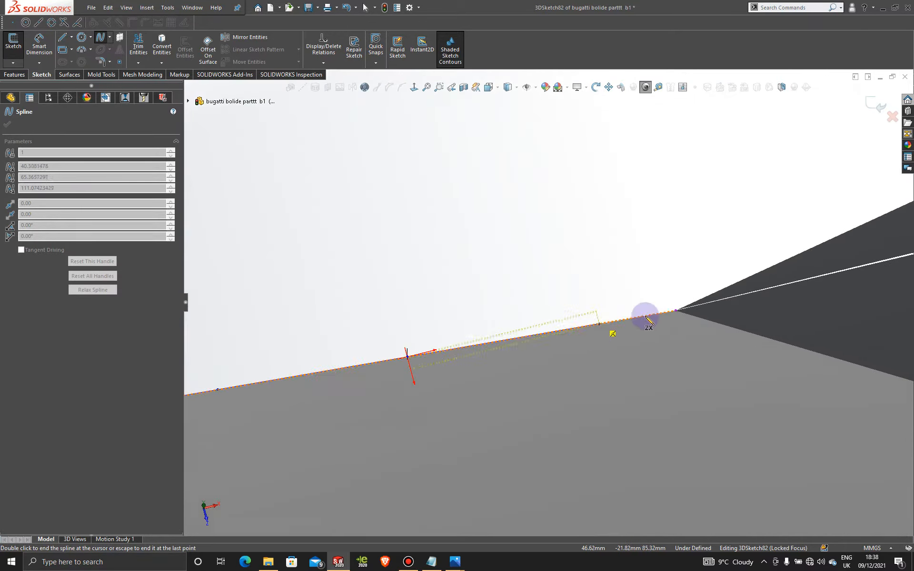
{"action": "left_click", "coordinate": [676, 311]}
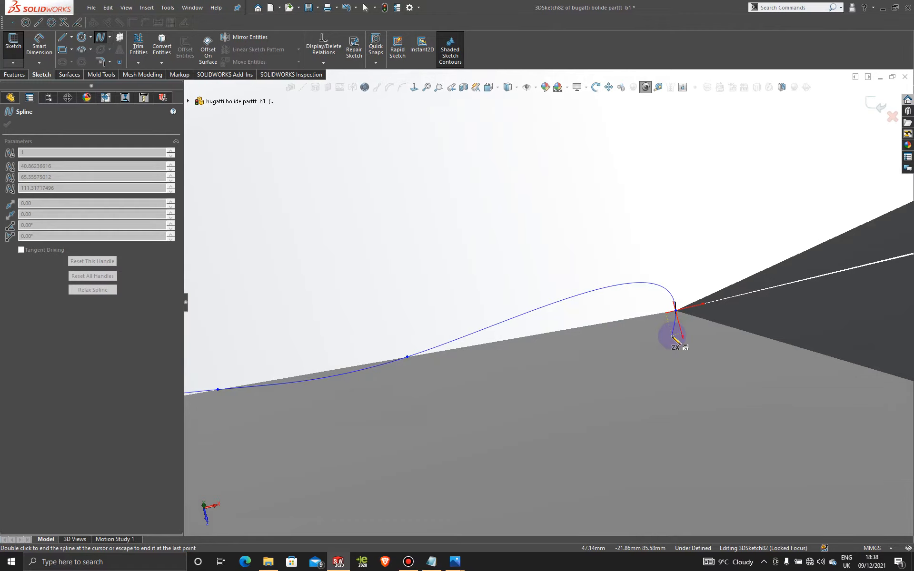
{"action": "key", "text": "Escape"}
{"action": "scroll", "coordinate": [528, 338], "scroll_direction": "up", "scroll_amount": 5}
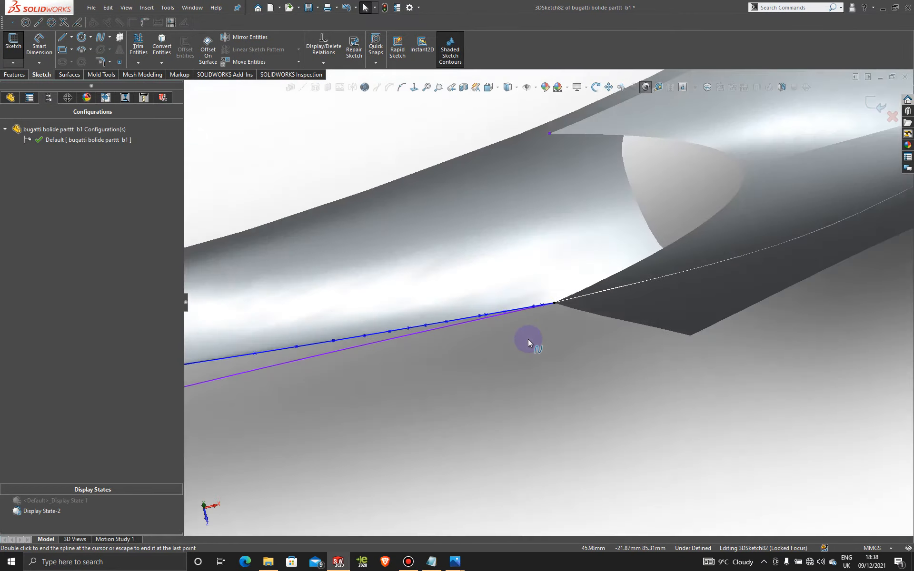
{"action": "scroll", "coordinate": [528, 339], "scroll_direction": "up", "scroll_amount": 5}
{"action": "middle_click_drag", "start_coordinate": [527, 339], "coordinate": [438, 316]}
{"action": "scroll", "coordinate": [438, 316], "scroll_direction": "down", "scroll_amount": 8}
{"action": "left_click", "coordinate": [874, 94]}
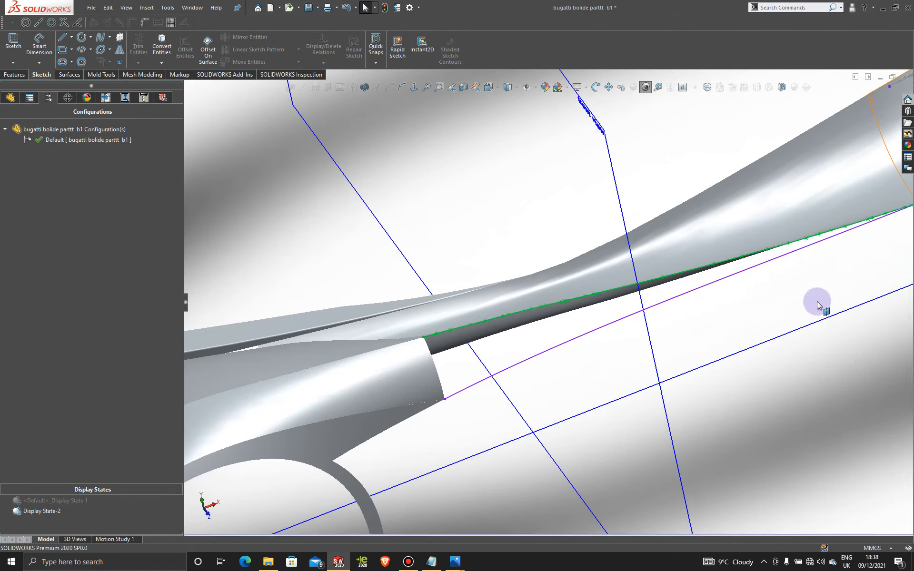
Step: Start a Filled Surface bounded by the lower guide curve 3DSketch79, the new spline 3DSketch82 and the front fender surface's rear edge
{"action": "left_click", "coordinate": [68, 76]}
{"action": "left_click", "coordinate": [141, 47]}
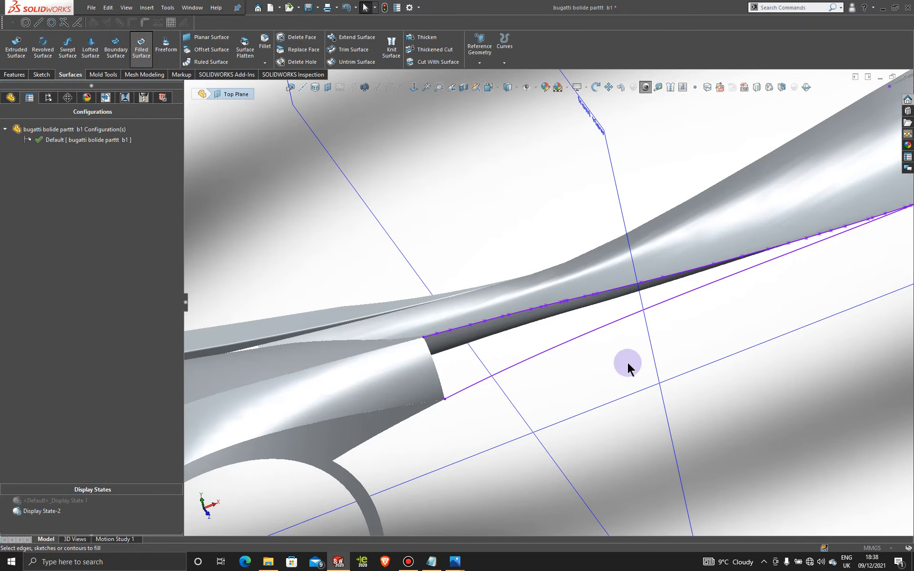
{"action": "left_click", "coordinate": [574, 339]}
{"action": "left_click", "coordinate": [531, 311]}
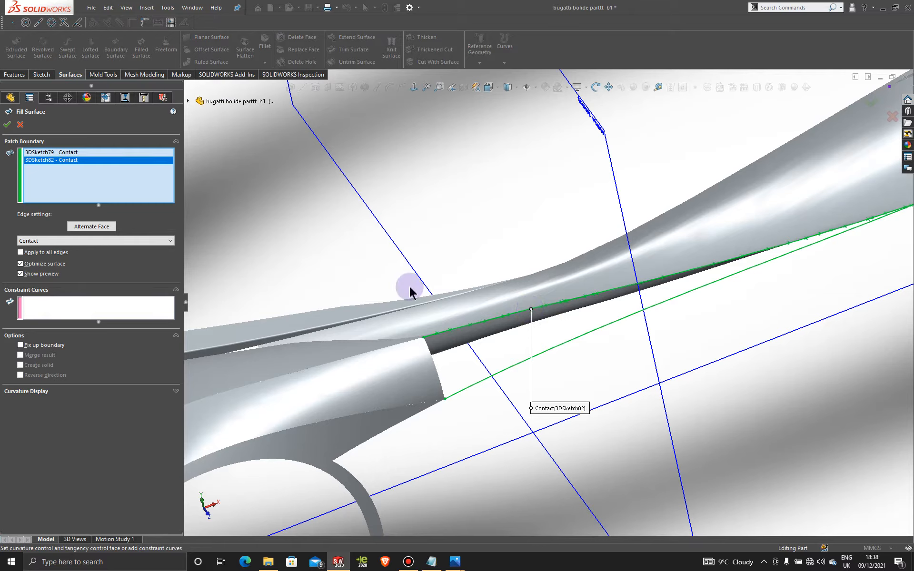
{"action": "left_click", "coordinate": [439, 379]}
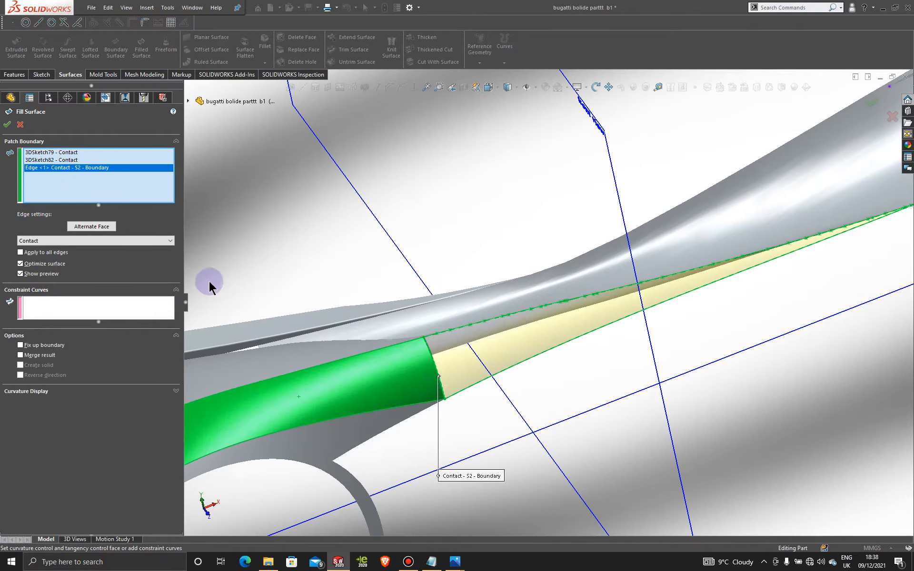
Step: Set the fender edge's curvature control to Tangent, keep both sketches at Contact, and create the filled surface
{"action": "left_click", "coordinate": [69, 162]}
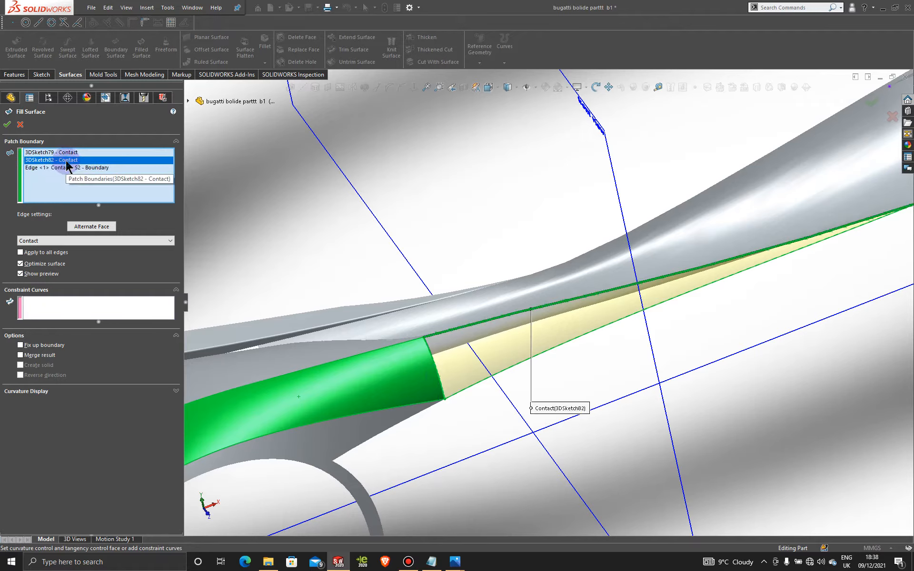
{"action": "left_click", "coordinate": [66, 152]}
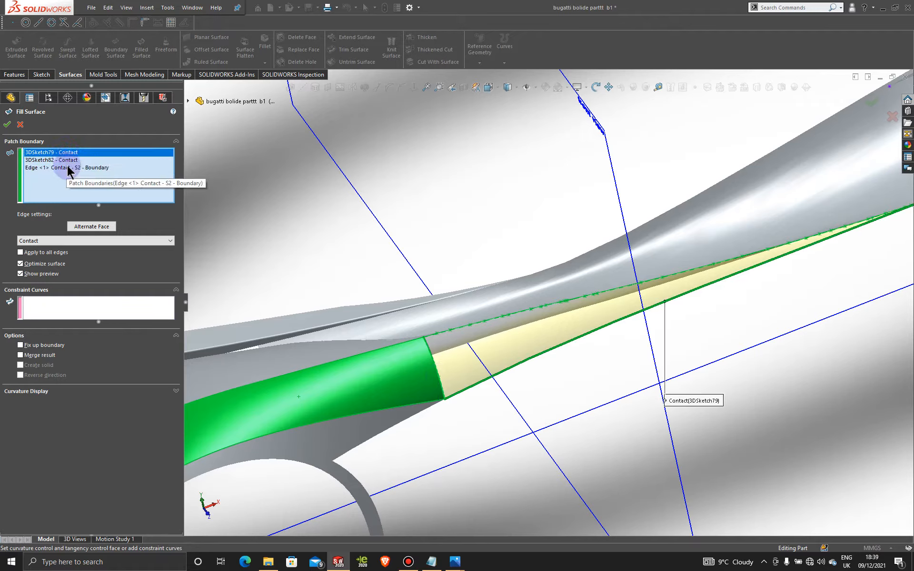
{"action": "left_click", "coordinate": [67, 167]}
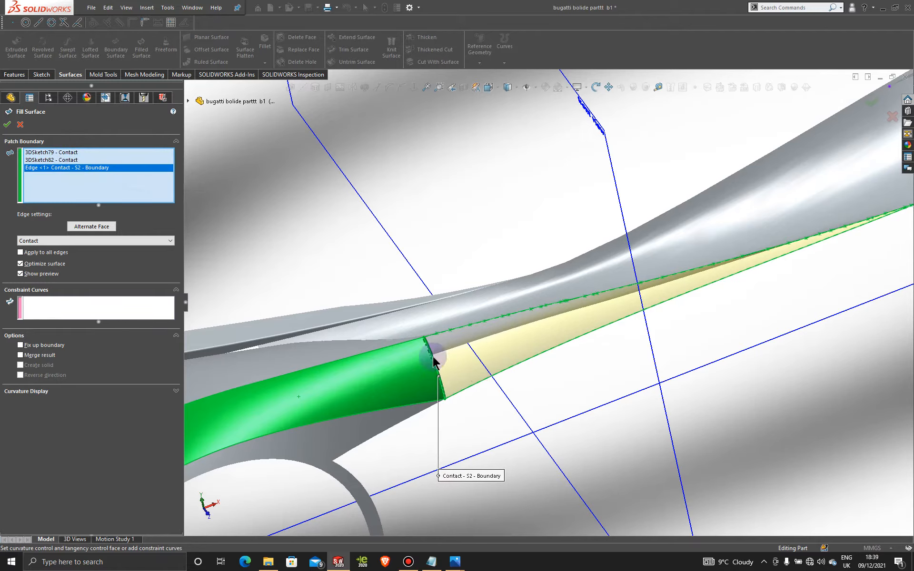
{"action": "left_click", "coordinate": [118, 240]}
{"action": "left_click", "coordinate": [118, 256]}
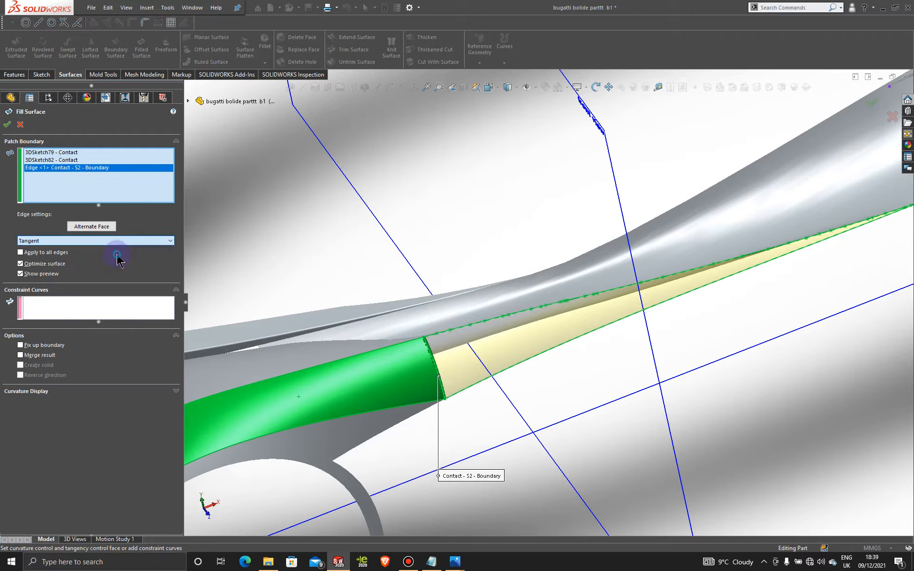
{"action": "left_click", "coordinate": [122, 241]}
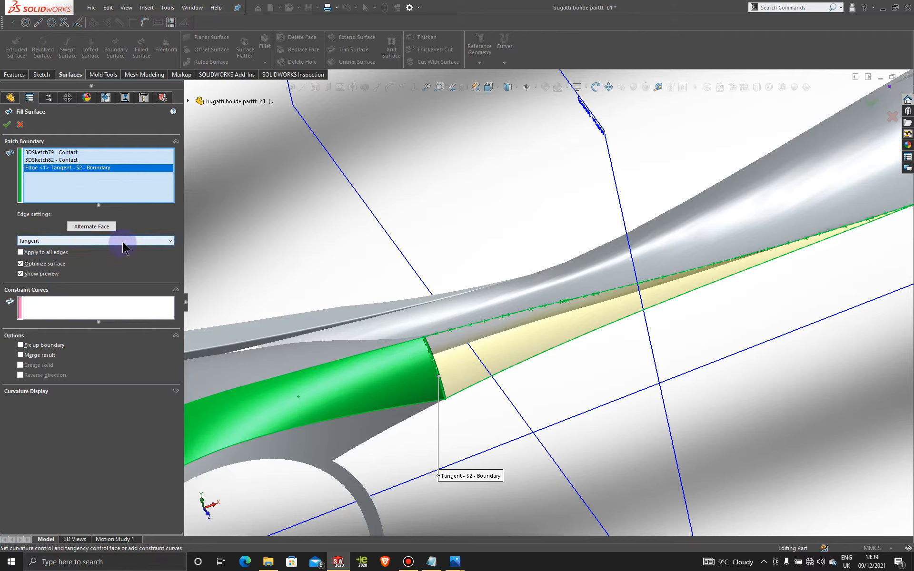
{"action": "left_click", "coordinate": [123, 249]}
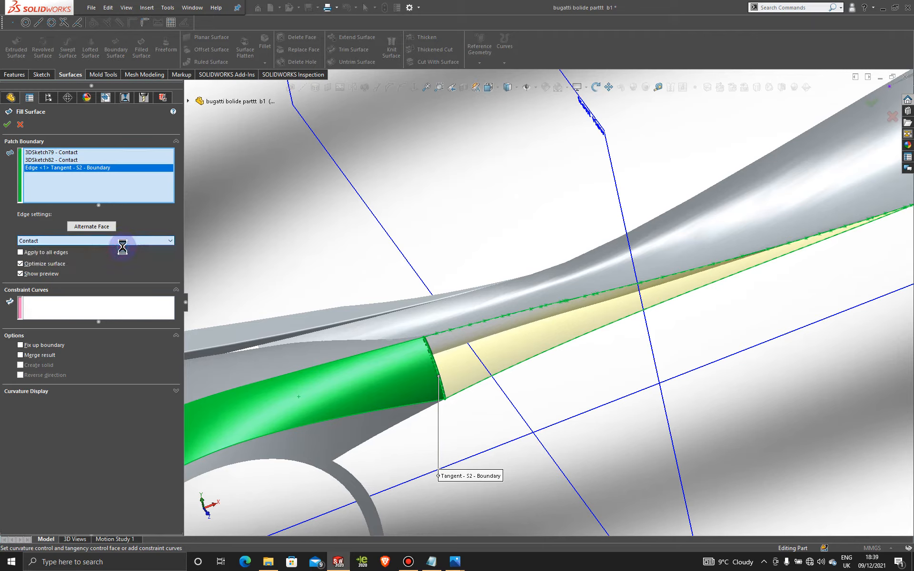
{"action": "left_click", "coordinate": [127, 240]}
{"action": "left_click", "coordinate": [128, 256]}
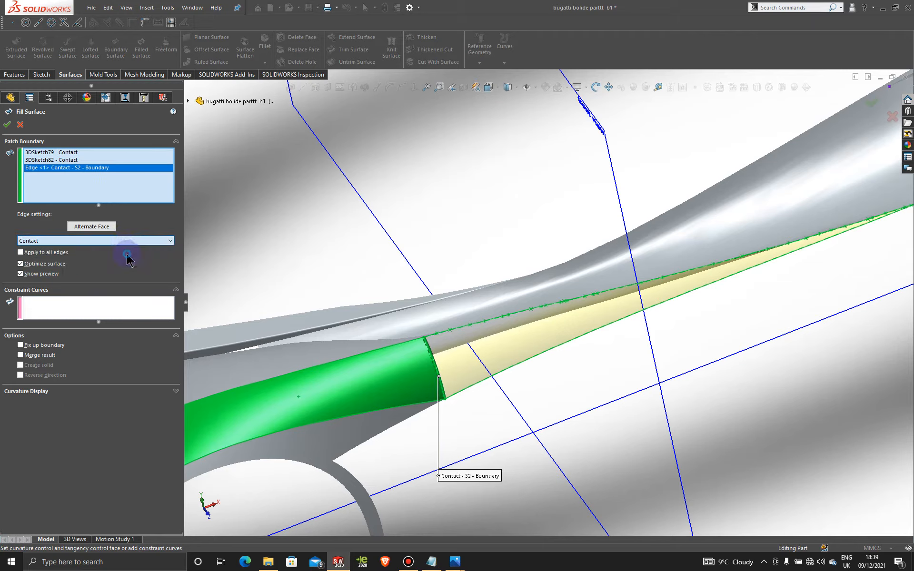
{"action": "left_click", "coordinate": [7, 125]}
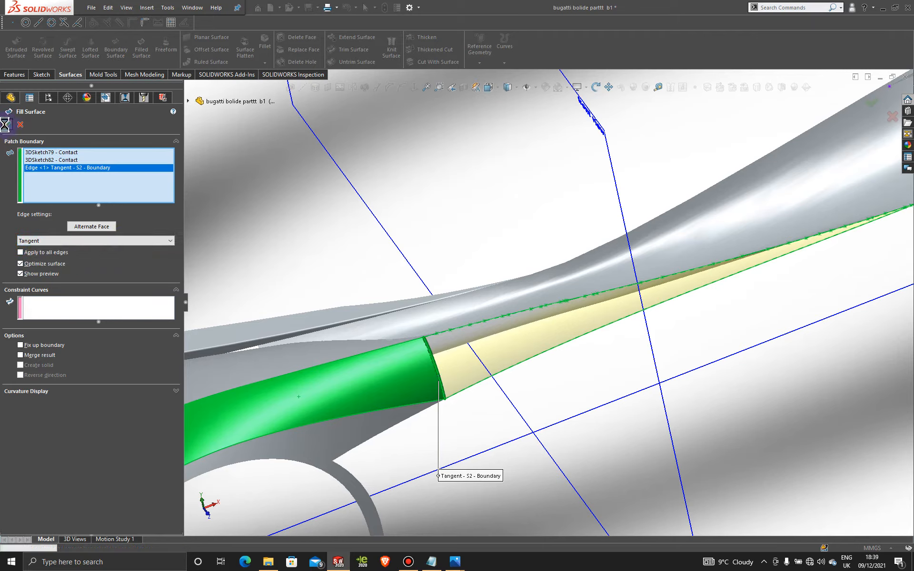
Step: Examine the new side surface and how it blends with the front fender and the rear body panel
{"action": "middle_click_drag", "start_coordinate": [703, 414], "coordinate": [647, 341]}
{"action": "scroll", "coordinate": [647, 340], "scroll_direction": "up", "scroll_amount": 3}
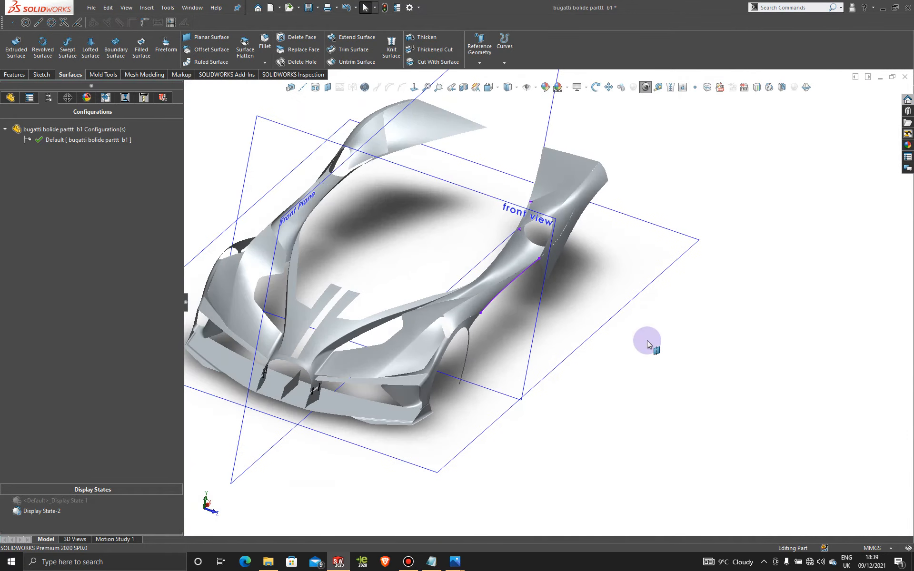
{"action": "scroll", "coordinate": [488, 262], "scroll_direction": "down", "scroll_amount": 3}
{"action": "middle_click_drag", "start_coordinate": [488, 263], "coordinate": [524, 381]}
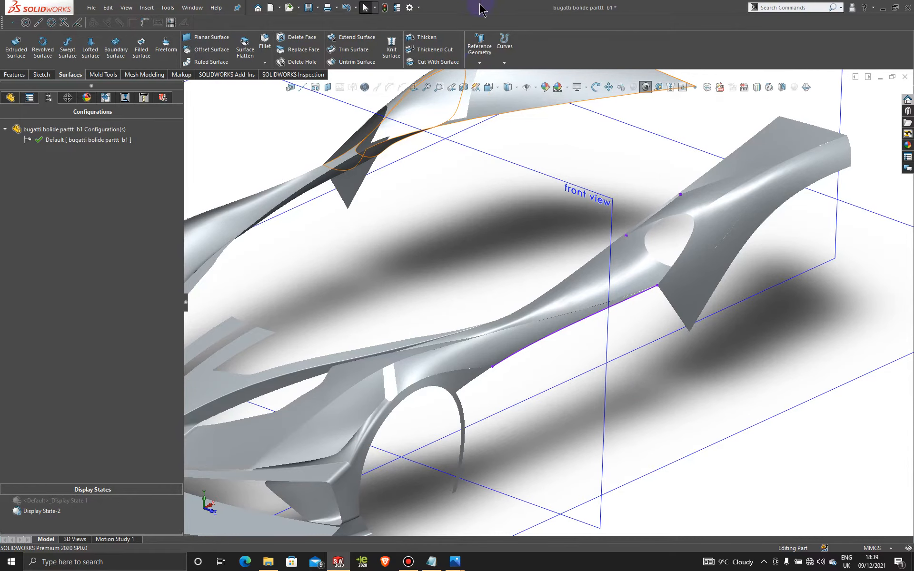
{"action": "middle_click_drag", "start_coordinate": [641, 331], "coordinate": [630, 350]}
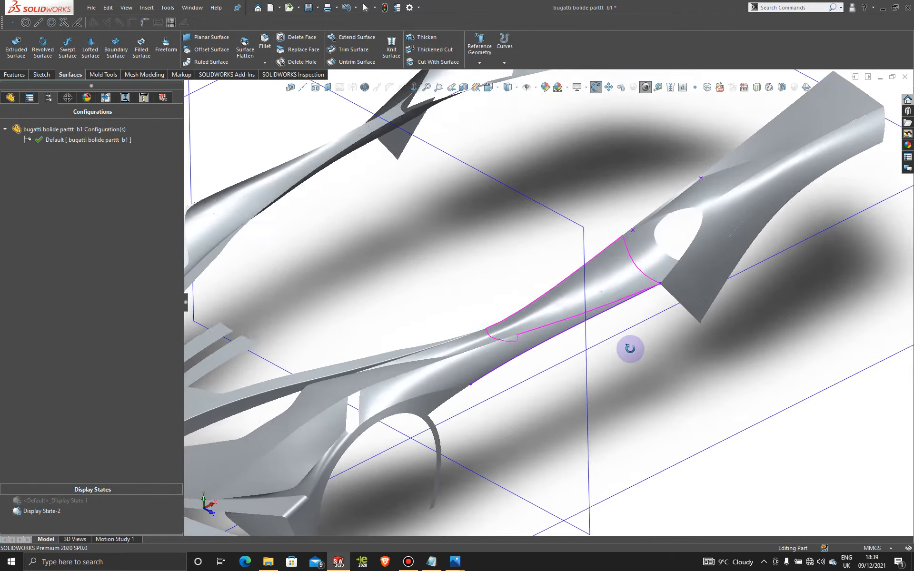
{"action": "scroll", "coordinate": [630, 349], "scroll_direction": "up", "scroll_amount": 2}
{"action": "scroll", "coordinate": [614, 331], "scroll_direction": "down", "scroll_amount": 4}
{"action": "middle_click_drag", "start_coordinate": [521, 308], "coordinate": [547, 347]}
{"action": "scroll", "coordinate": [576, 275], "scroll_direction": "down", "scroll_amount": 2}
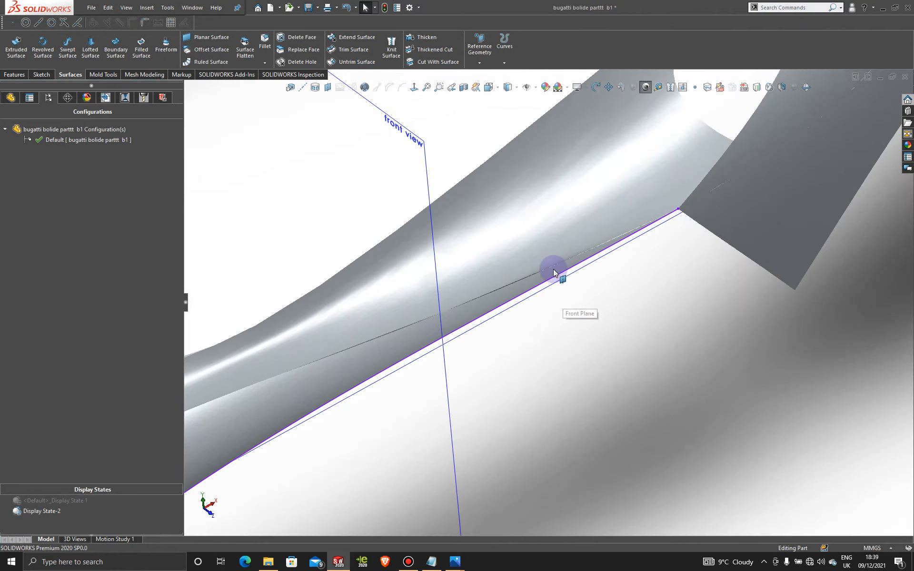
{"action": "scroll", "coordinate": [636, 363], "scroll_direction": "up", "scroll_amount": 6}
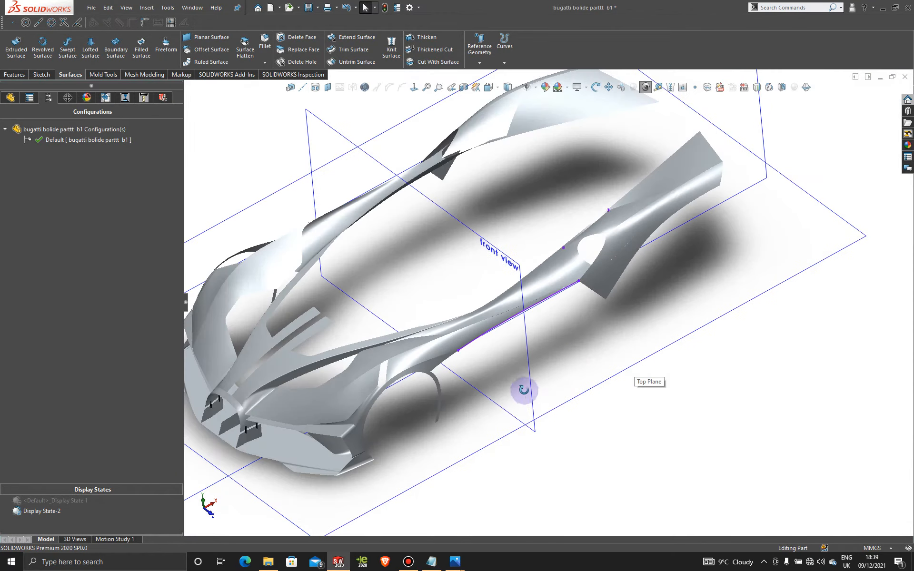
{"action": "scroll", "coordinate": [525, 394], "scroll_direction": "up", "scroll_amount": 3}
{"action": "scroll", "coordinate": [506, 304], "scroll_direction": "down", "scroll_amount": 6}
{"action": "scroll", "coordinate": [506, 304], "scroll_direction": "down", "scroll_amount": 2}
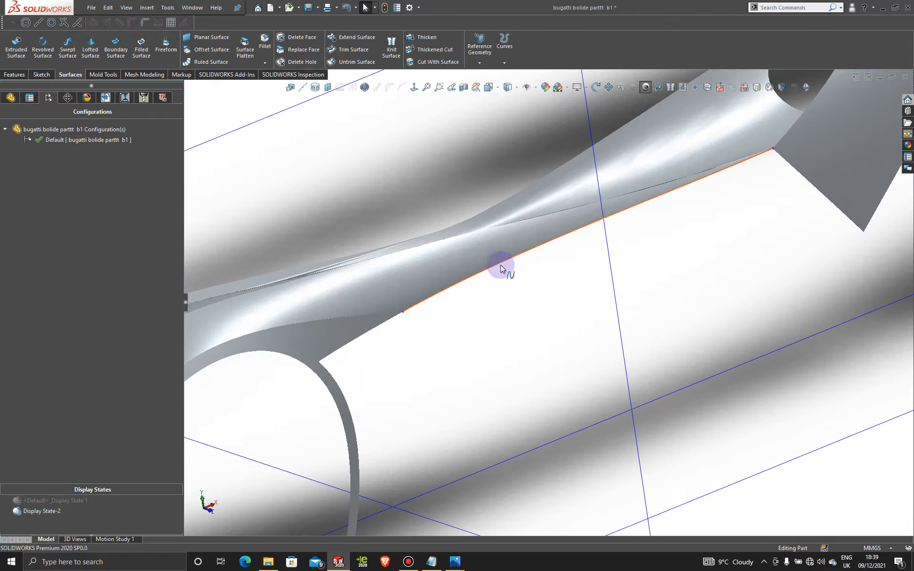
{"action": "left_click", "coordinate": [500, 265]}
{"action": "left_click", "coordinate": [408, 562]}
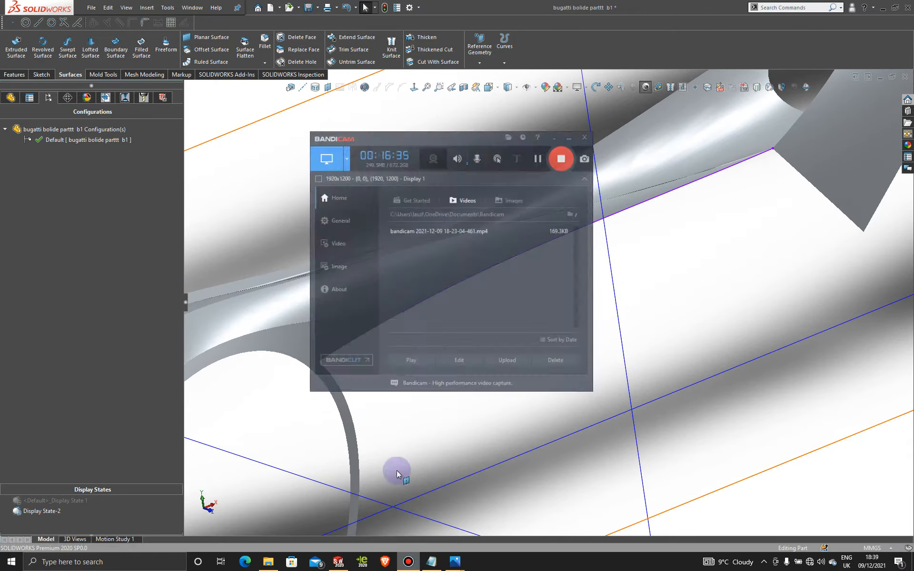
{"action": "left_click", "coordinate": [542, 139]}
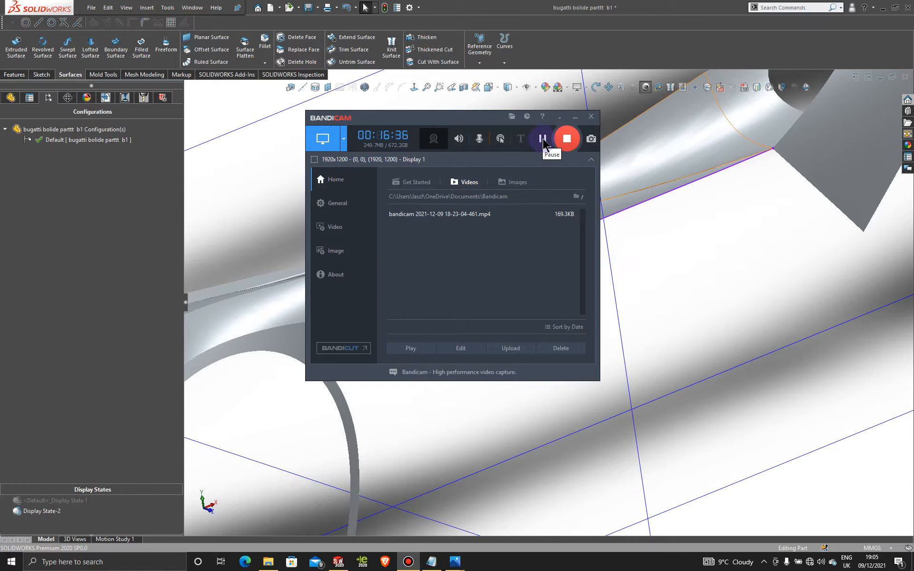
{"action": "left_click", "coordinate": [576, 119]}
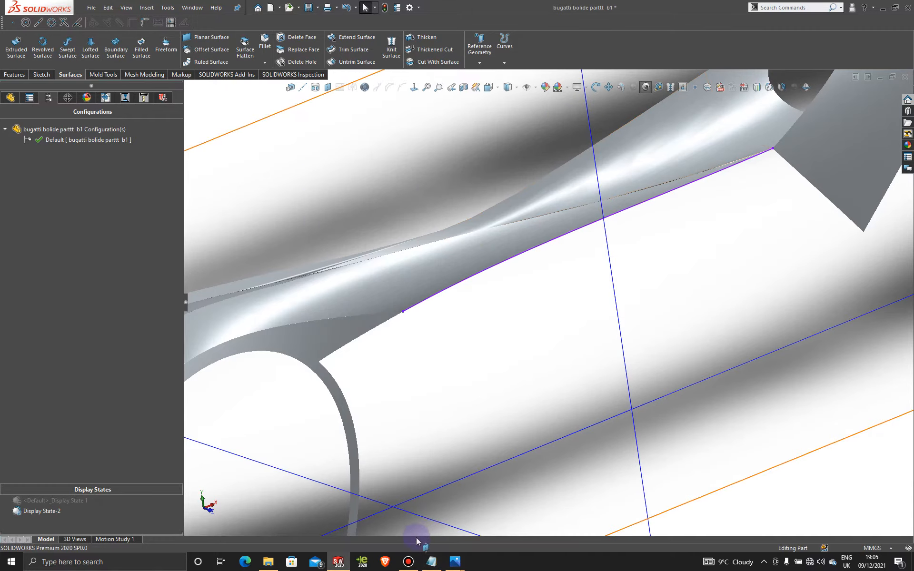
{"action": "left_click", "coordinate": [408, 562]}
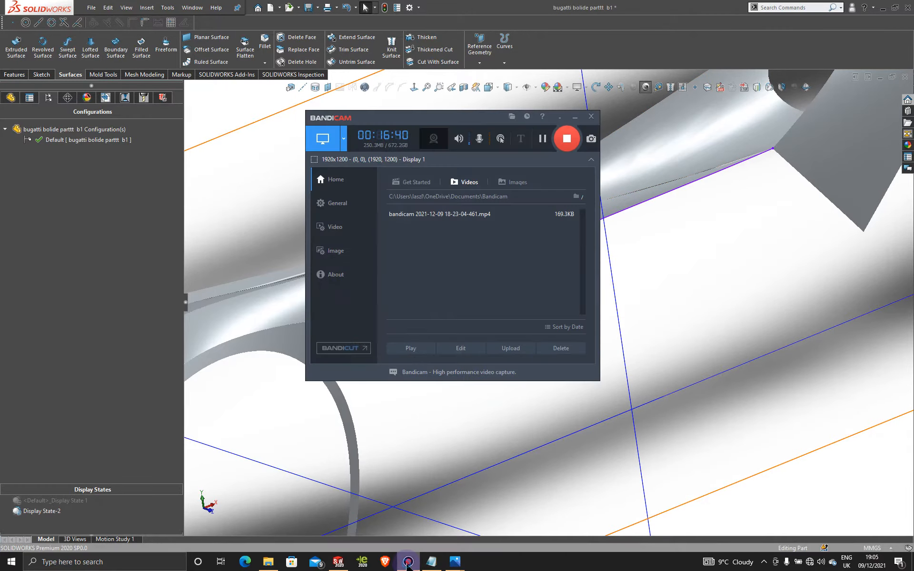
{"action": "left_click", "coordinate": [407, 561]}
{"action": "left_click", "coordinate": [408, 561]}
{"action": "left_click", "coordinate": [408, 561]}
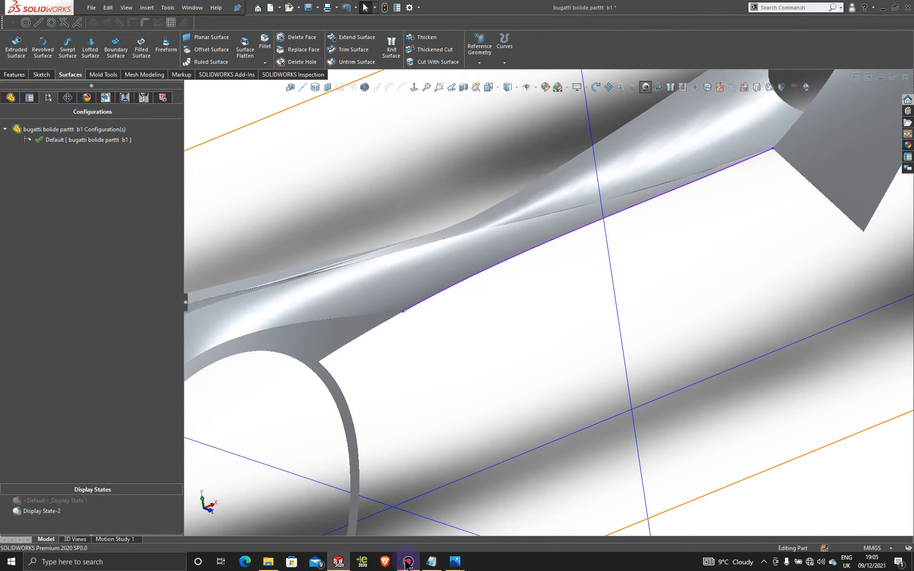
{"action": "left_click", "coordinate": [408, 561]}
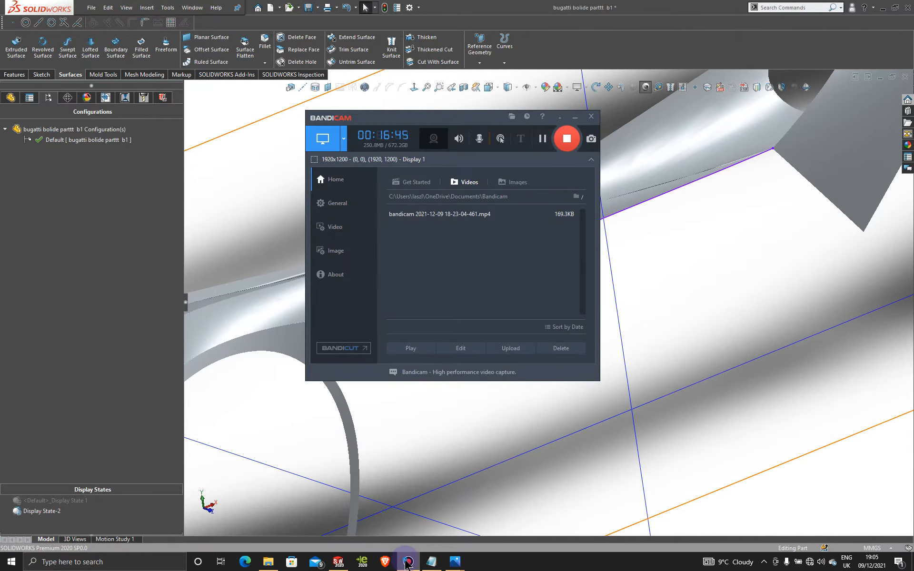
{"action": "left_click", "coordinate": [408, 562]}
{"action": "scroll", "coordinate": [595, 408], "scroll_direction": "up", "scroll_amount": 5}
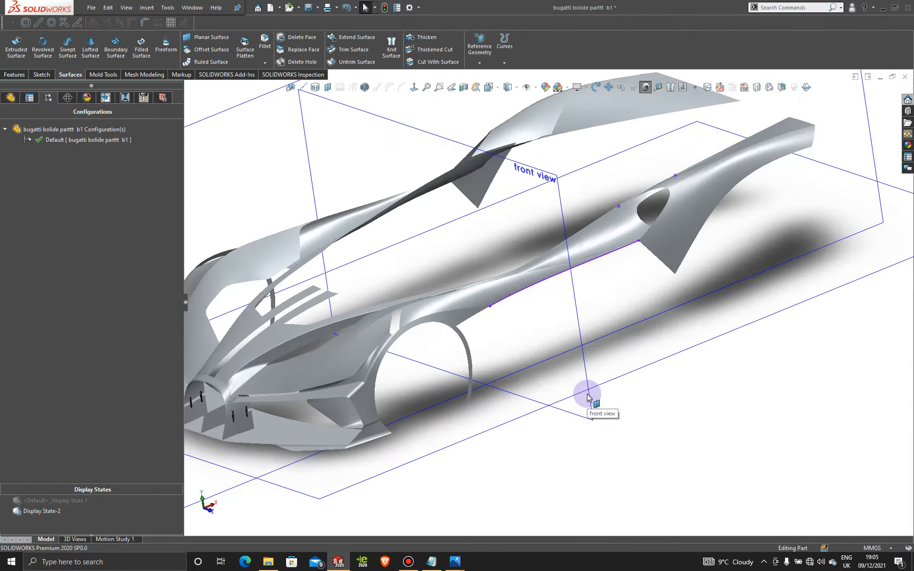
{"action": "mouse_move", "coordinate": [536, 322]}
{"action": "middle_mouse_down"}
{"action": "mouse_move", "coordinate": [567, 310]}
{"action": "mouse_move", "coordinate": [545, 332]}
{"action": "middle_mouse_up"}
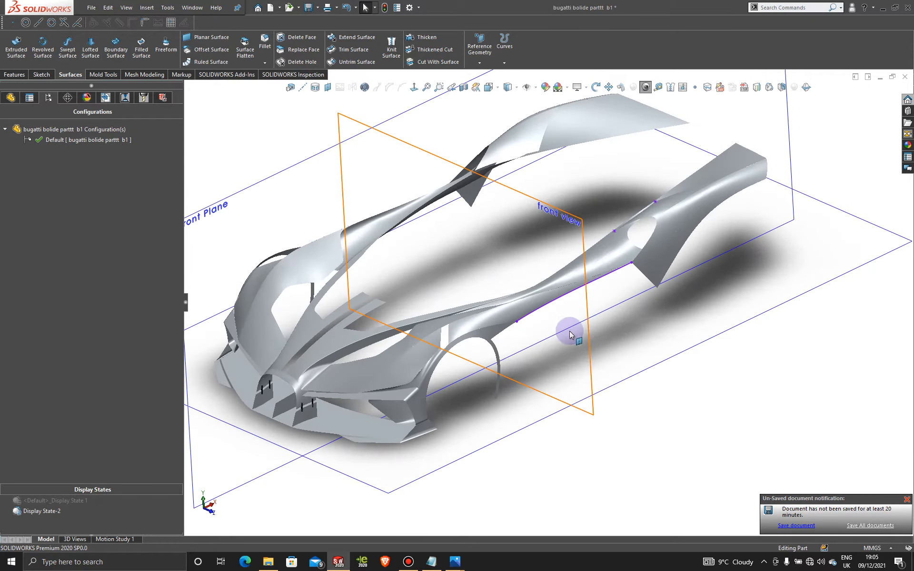
{"action": "scroll", "coordinate": [570, 334], "scroll_direction": "down", "scroll_amount": 3}
{"action": "scroll", "coordinate": [581, 307], "scroll_direction": "down", "scroll_amount": 2}
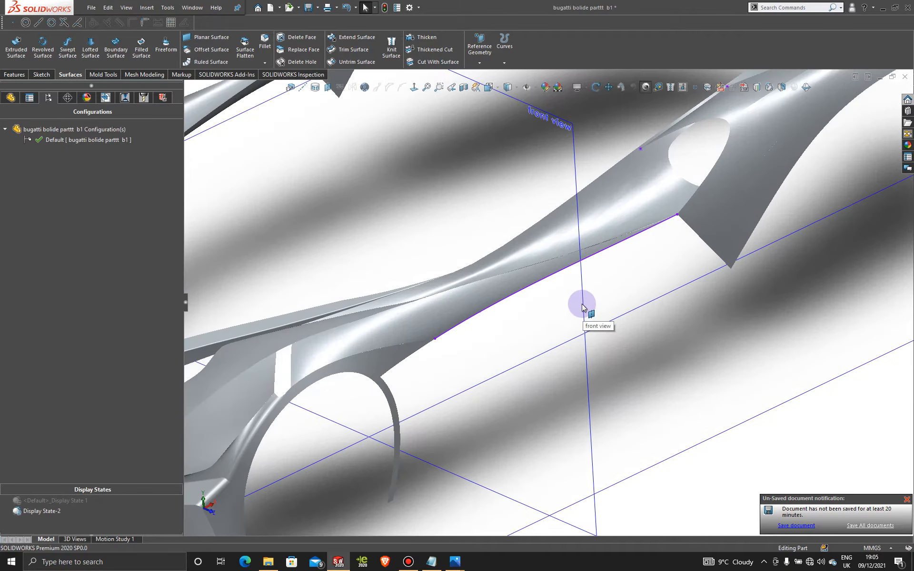
Step: Hide the lower guide curve sketch 3DSketch79 along the side surface's edge
{"action": "double_click", "coordinate": [504, 308]}
{"action": "right_click", "coordinate": [504, 309]}
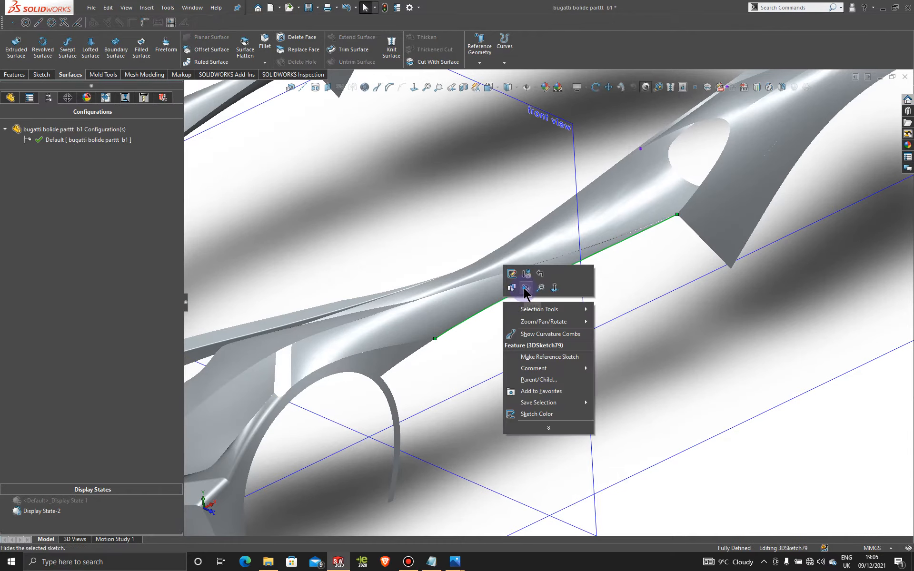
{"action": "left_click", "coordinate": [525, 288]}
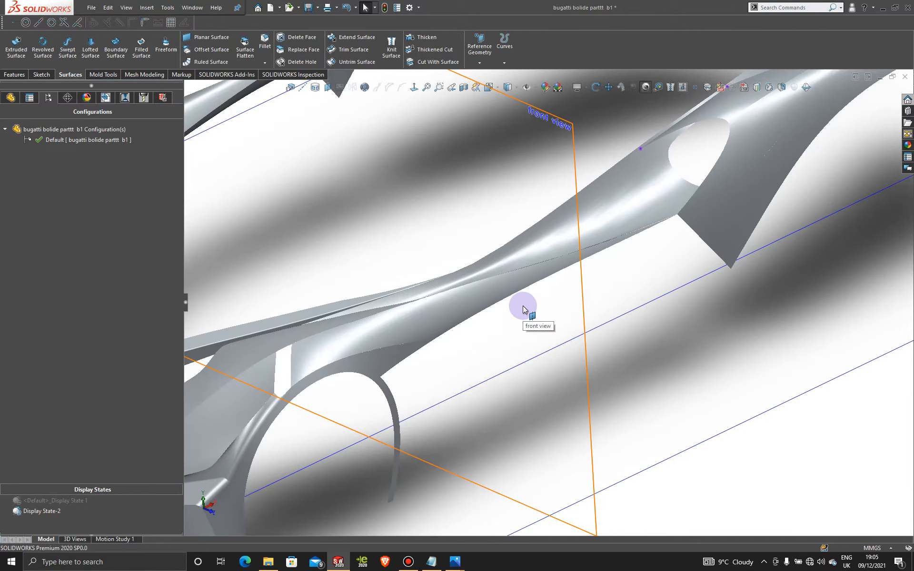
Step: Switch to Photos to examine the car's side below the door in reference image 960x0.jpg, and return to SOLIDWORKS
{"action": "mouse_move", "coordinate": [523, 310]}
{"action": "middle_mouse_down"}
{"action": "mouse_move", "coordinate": [535, 318]}
{"action": "mouse_move", "coordinate": [520, 316]}
{"action": "middle_mouse_up"}
{"action": "scroll", "coordinate": [520, 316], "scroll_direction": "down", "scroll_amount": 3}
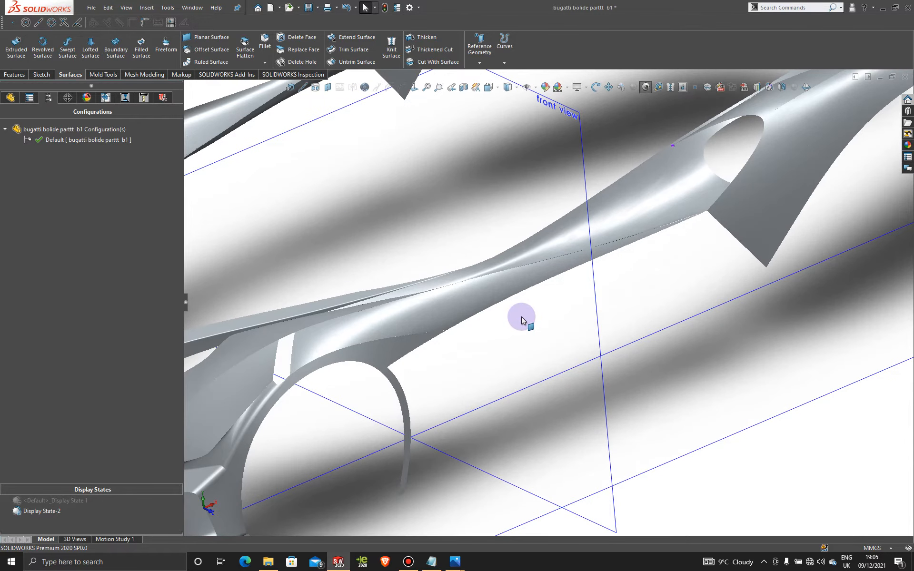
{"action": "scroll", "coordinate": [521, 316], "scroll_direction": "up", "scroll_amount": 3}
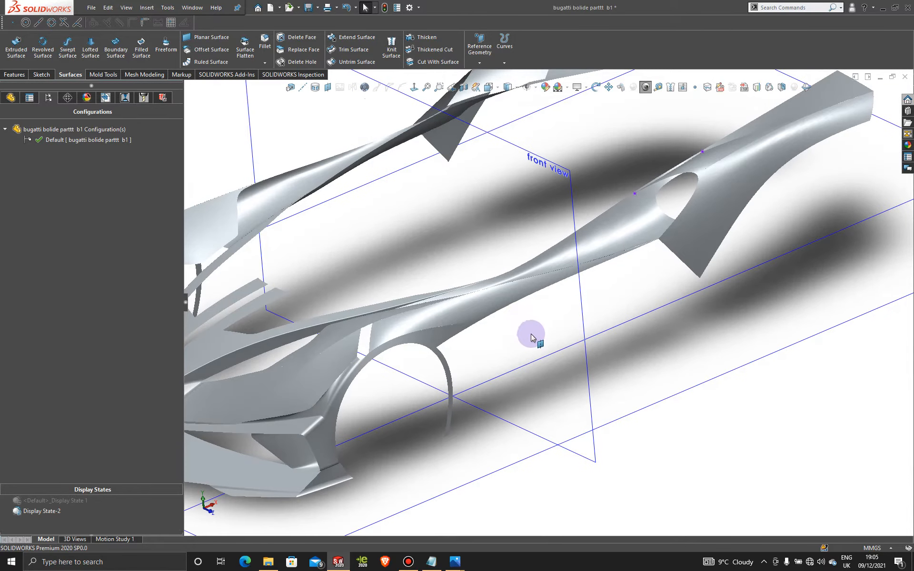
{"action": "mouse_move", "coordinate": [455, 562]}
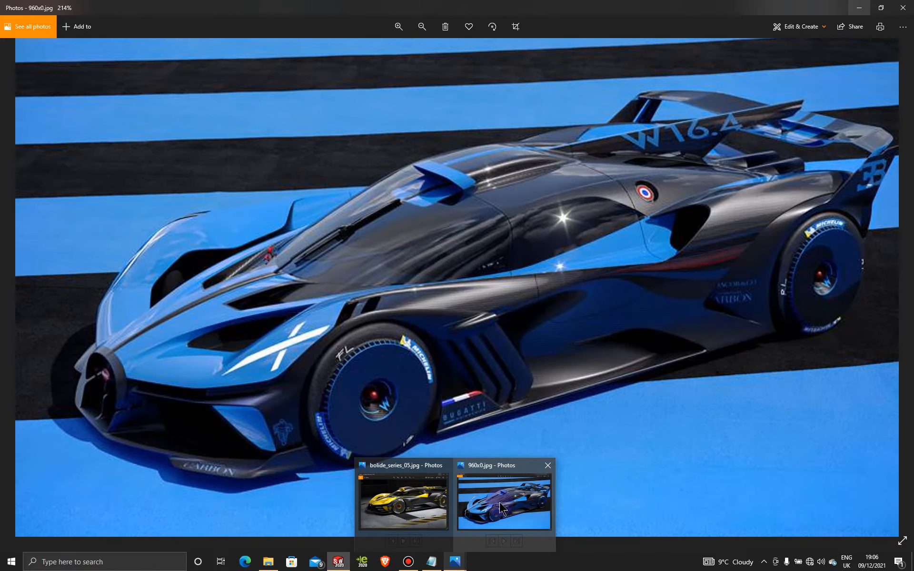
{"action": "left_click", "coordinate": [500, 509]}
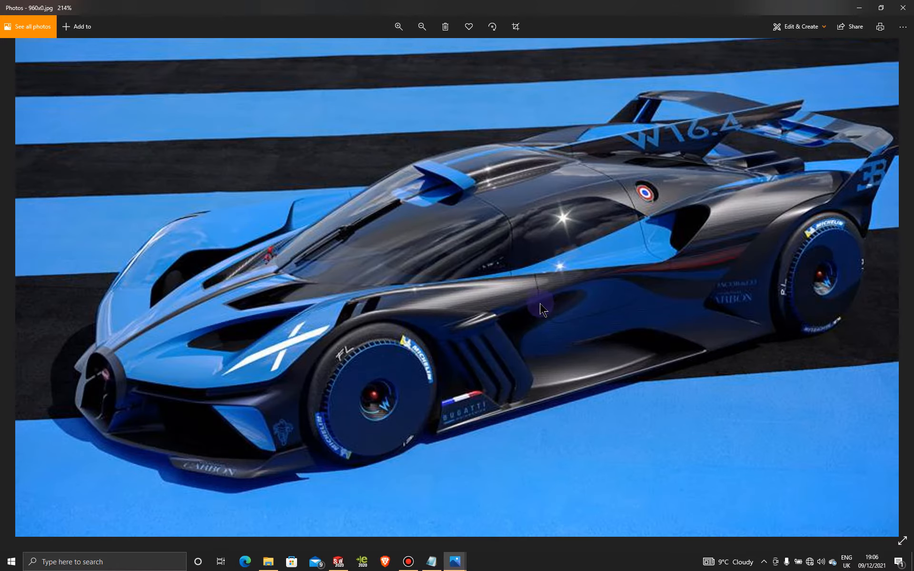
{"action": "left_click", "coordinate": [862, 7]}
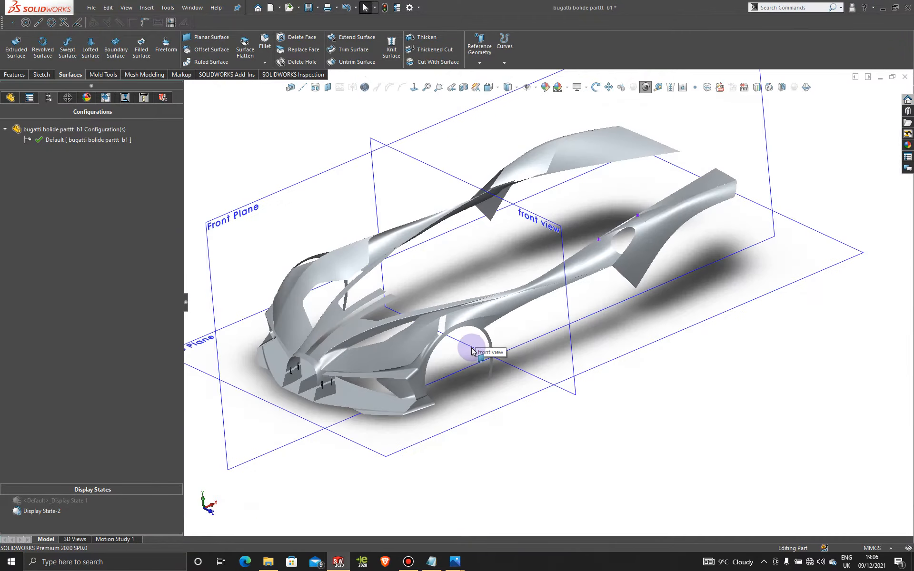
Step: Start a 3D sketch and draw a two-point spline from the side surface's front lower corner inward towards the car's centre
{"action": "middle_click_drag", "start_coordinate": [472, 351], "coordinate": [383, 322]}
{"action": "scroll", "coordinate": [376, 304], "scroll_direction": "down", "scroll_amount": 3}
{"action": "scroll", "coordinate": [370, 287], "scroll_direction": "down", "scroll_amount": 3}
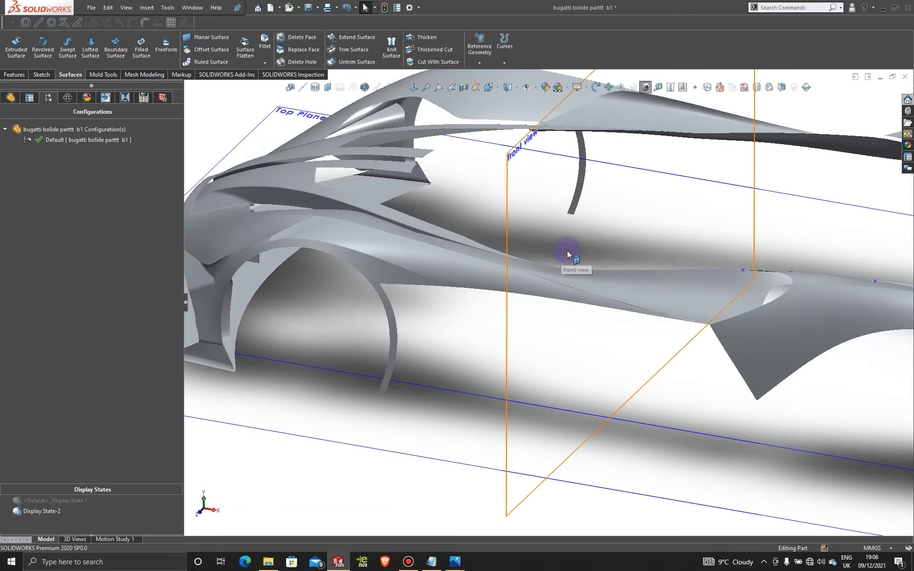
{"action": "scroll", "coordinate": [567, 250], "scroll_direction": "up", "scroll_amount": 5}
{"action": "mouse_move", "coordinate": [478, 275]}
{"action": "middle_mouse_down"}
{"action": "mouse_move", "coordinate": [442, 260]}
{"action": "mouse_move", "coordinate": [476, 281]}
{"action": "middle_mouse_up"}
{"action": "scroll", "coordinate": [476, 282], "scroll_direction": "down", "scroll_amount": 2}
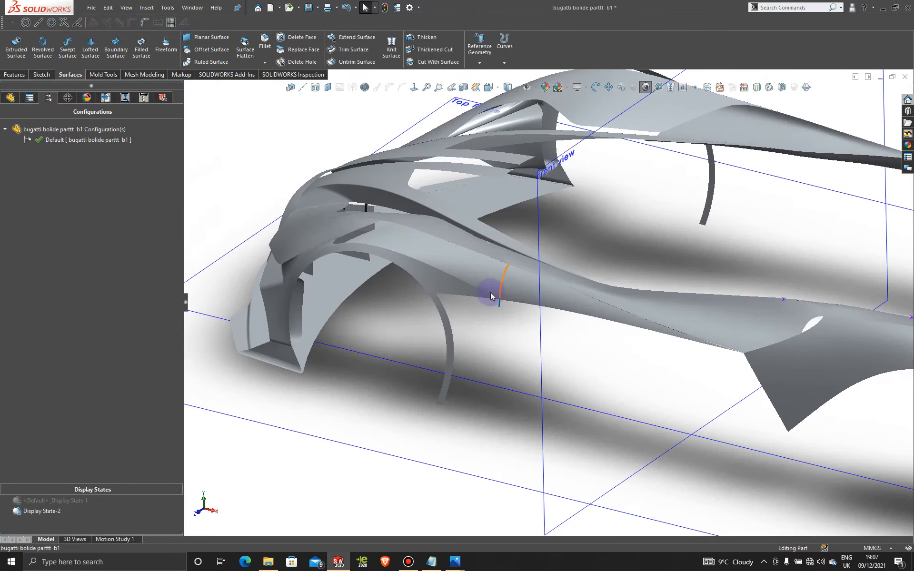
{"action": "left_click", "coordinate": [42, 75]}
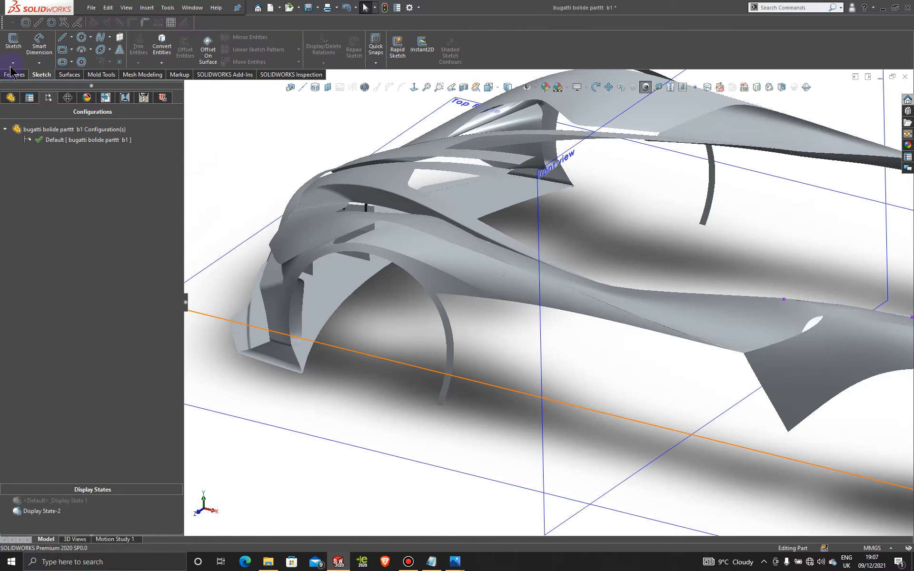
{"action": "left_click", "coordinate": [12, 63]}
{"action": "left_click", "coordinate": [37, 85]}
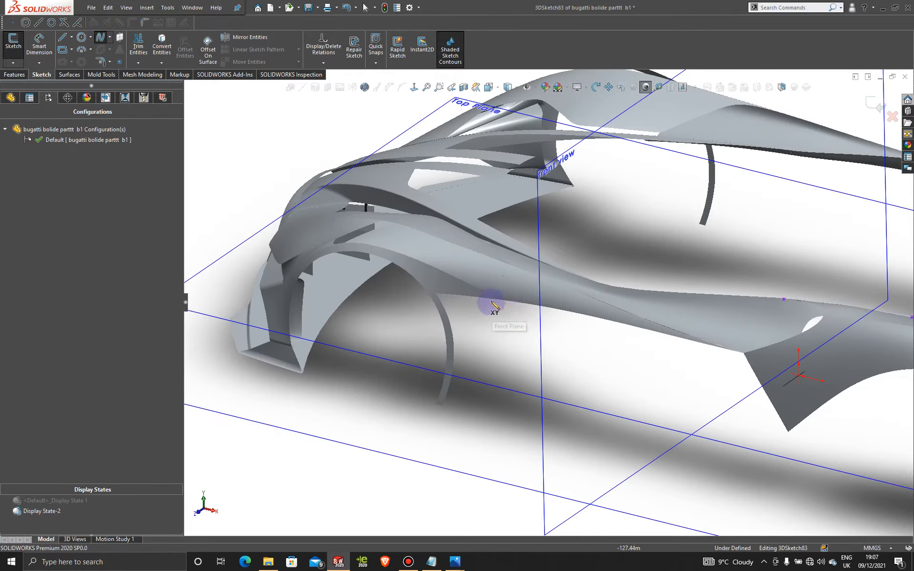
{"action": "middle_click_drag", "start_coordinate": [502, 307], "coordinate": [499, 348]}
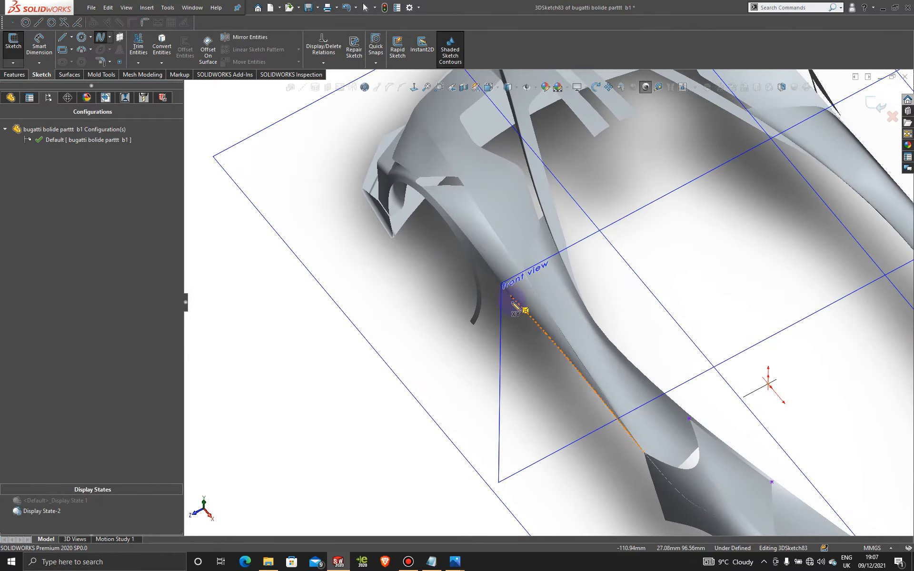
{"action": "left_click", "coordinate": [509, 297]}
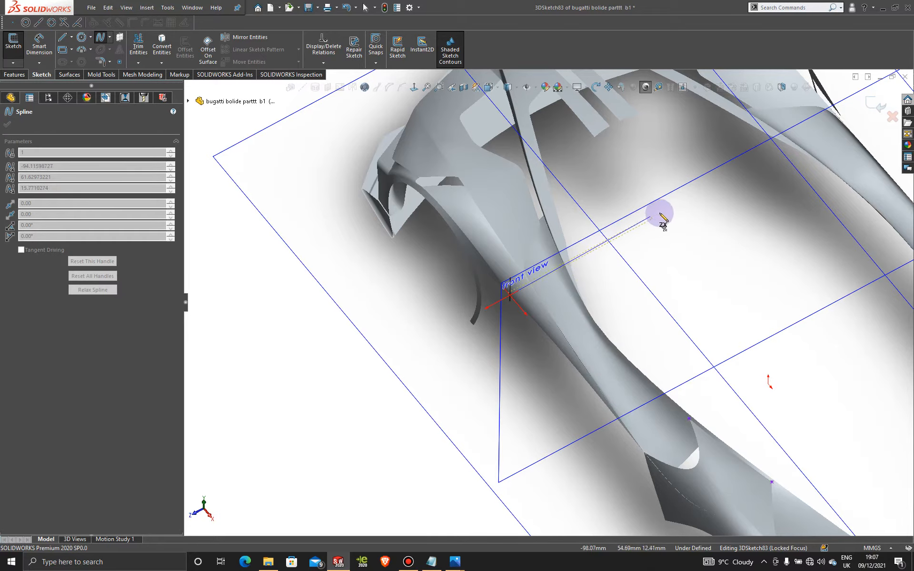
{"action": "left_click", "coordinate": [620, 242]}
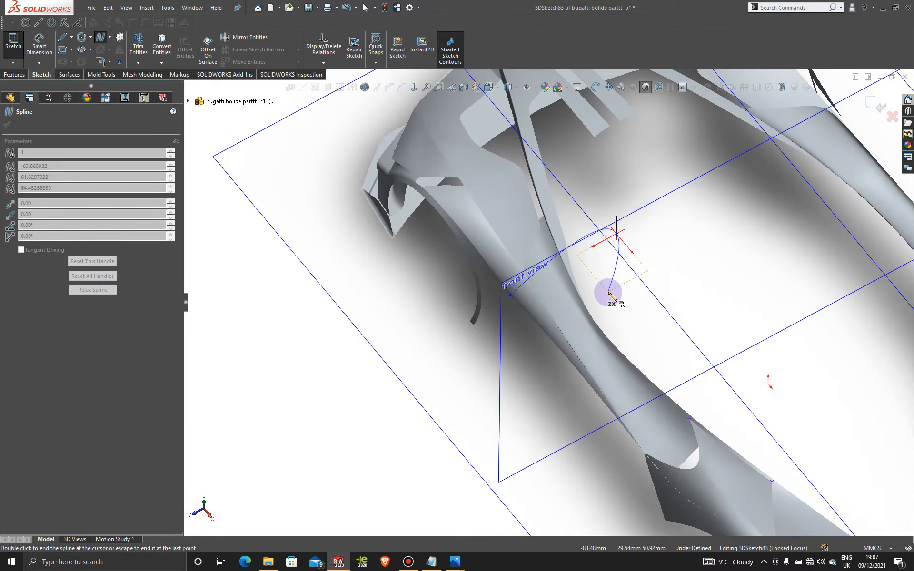
Step: End the spline and slope it downward by moving its inner end point to about Y 25.08 mm, Z 63.18 mm
{"action": "middle_click_drag", "start_coordinate": [577, 310], "coordinate": [548, 238]}
{"action": "key", "text": "space"}
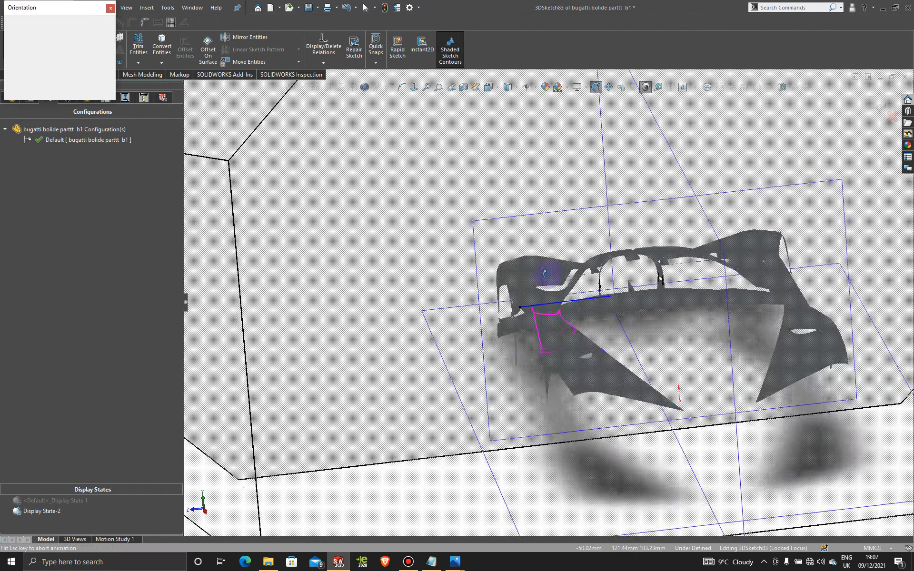
{"action": "left_click", "coordinate": [453, 362]}
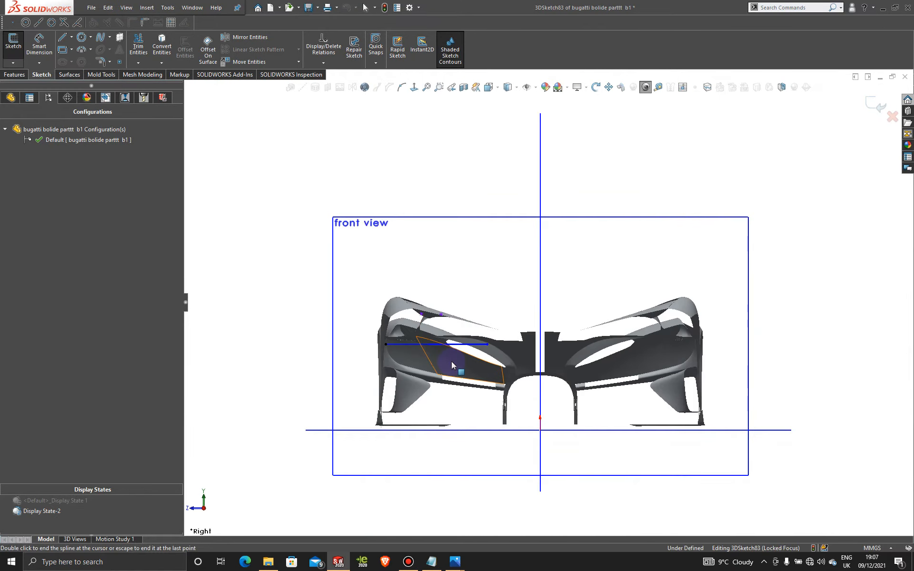
{"action": "scroll", "coordinate": [451, 362], "scroll_direction": "down", "scroll_amount": 4}
{"action": "left_click_drag", "start_coordinate": [533, 321], "coordinate": [516, 418]}
{"action": "scroll", "coordinate": [282, 359], "scroll_direction": "up", "scroll_amount": 2}
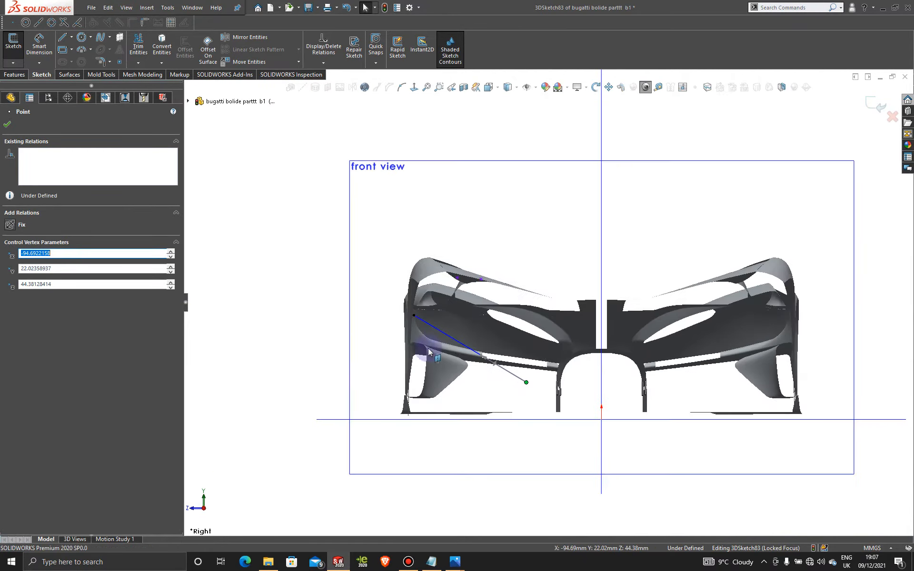
{"action": "scroll", "coordinate": [450, 357], "scroll_direction": "down", "scroll_amount": 3}
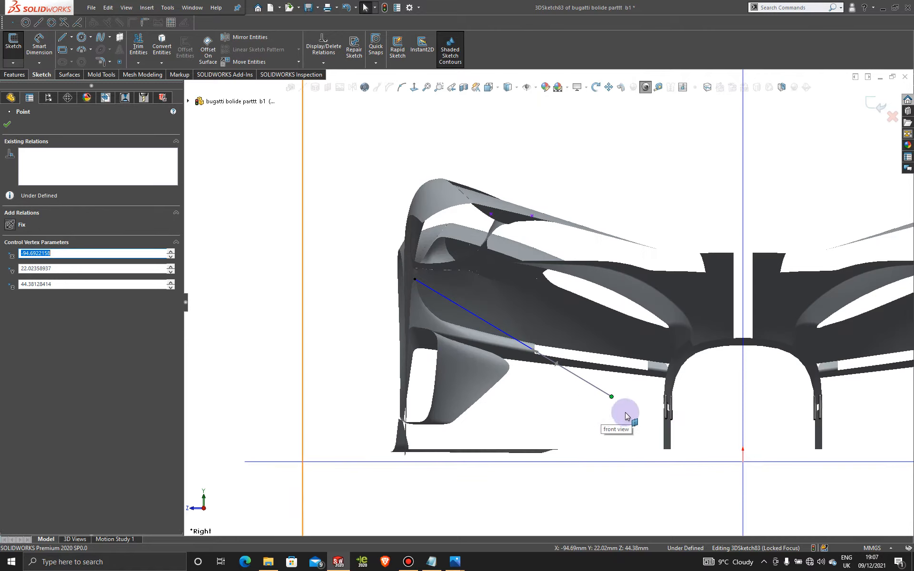
{"action": "left_click_drag", "start_coordinate": [611, 397], "coordinate": [551, 388]}
{"action": "scroll", "coordinate": [602, 381], "scroll_direction": "up", "scroll_amount": 3}
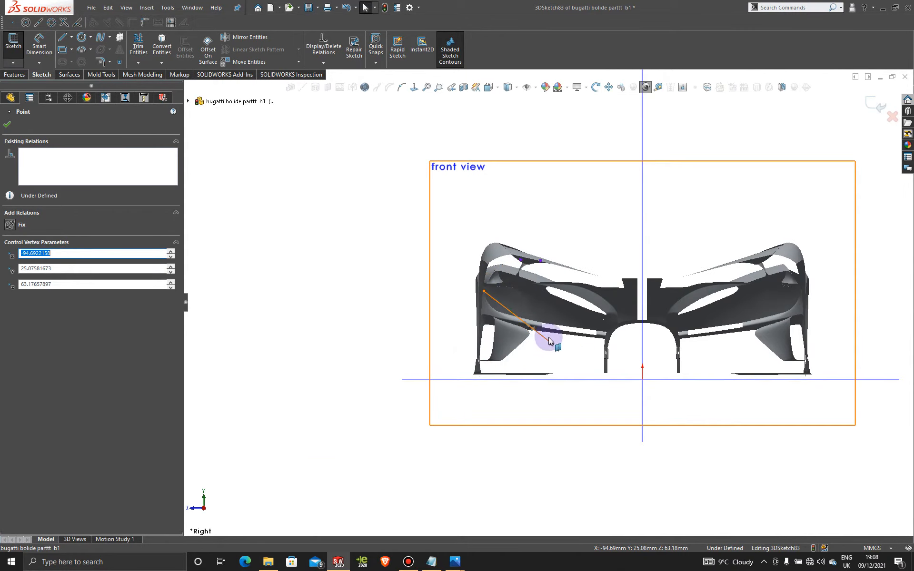
Step: Insert four extra spline points spaced along the sloping spline
{"action": "scroll", "coordinate": [548, 338], "scroll_direction": "down", "scroll_amount": 3}
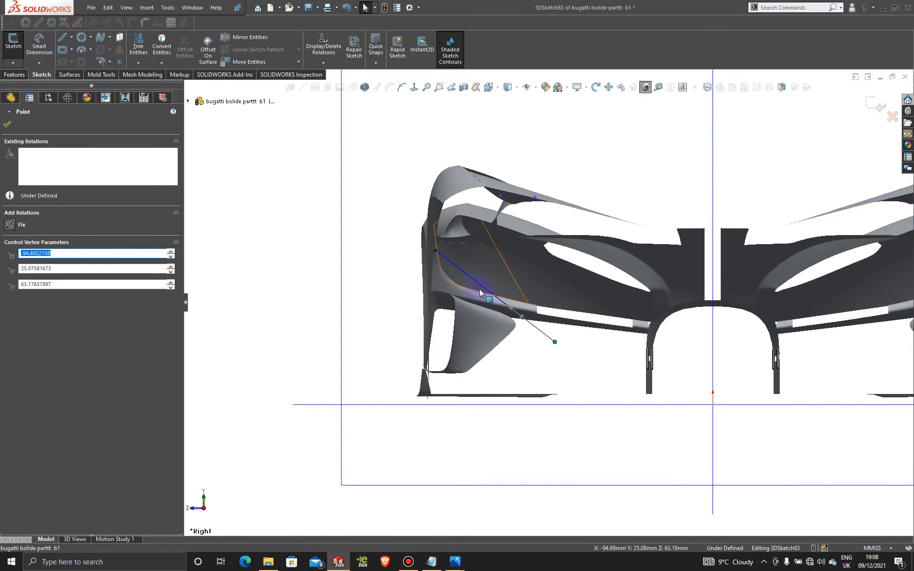
{"action": "scroll", "coordinate": [462, 288], "scroll_direction": "down", "scroll_amount": 2}
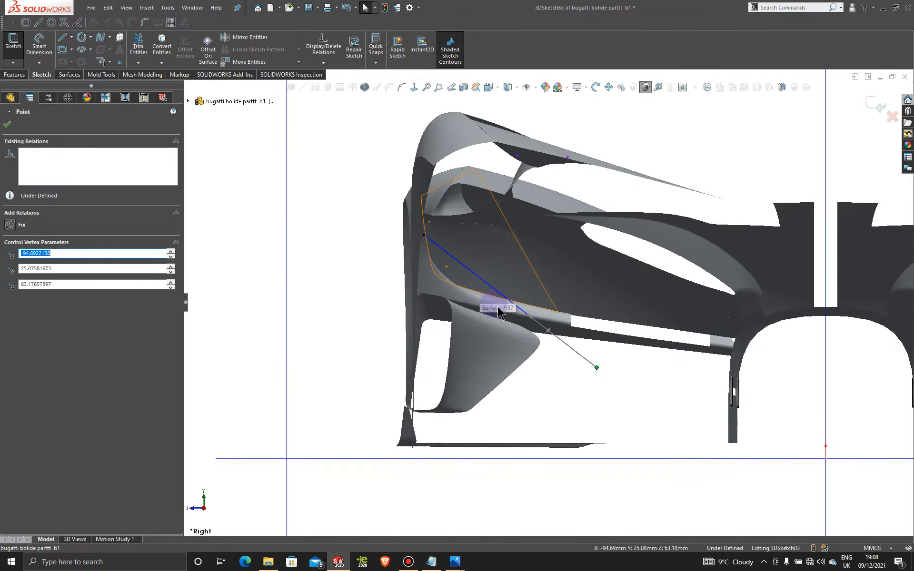
{"action": "left_click", "coordinate": [401, 87]}
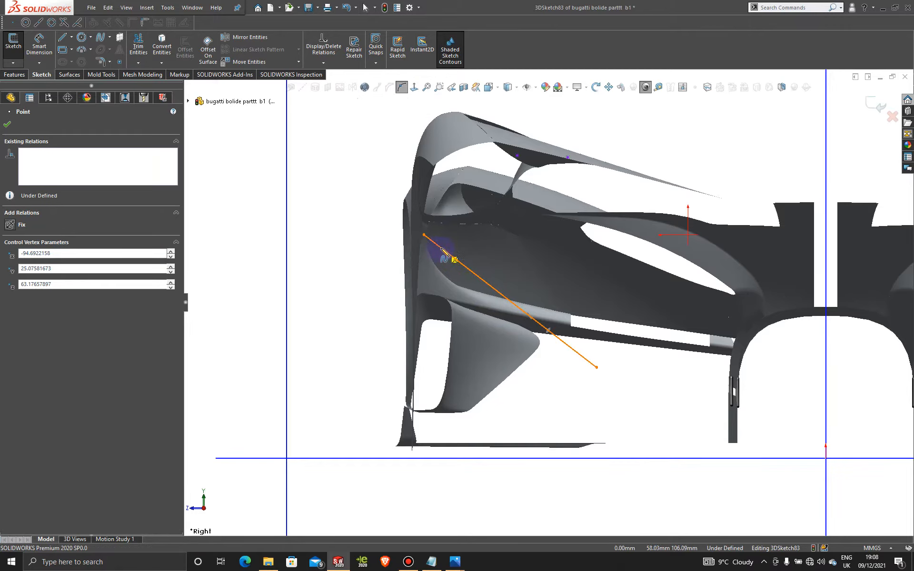
{"action": "left_click", "coordinate": [441, 249]}
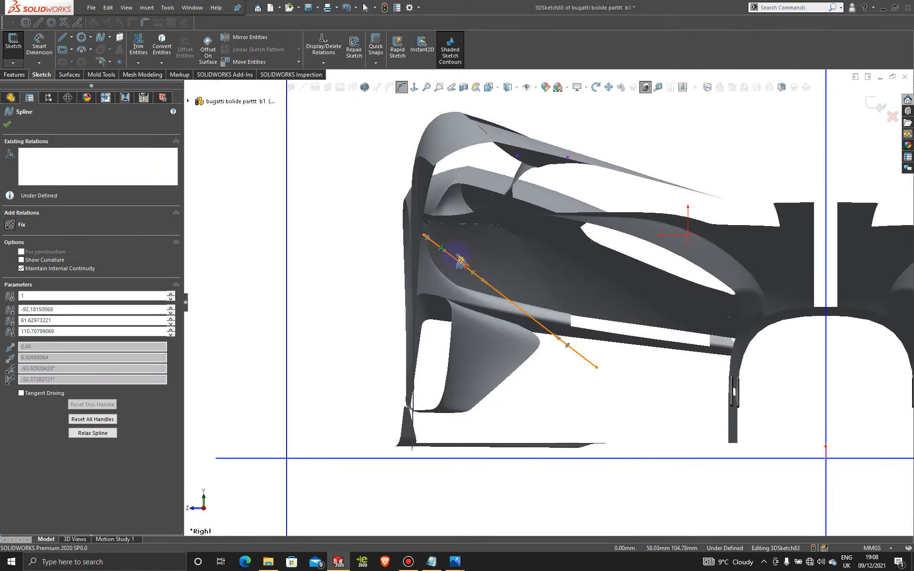
{"action": "left_click", "coordinate": [478, 278]}
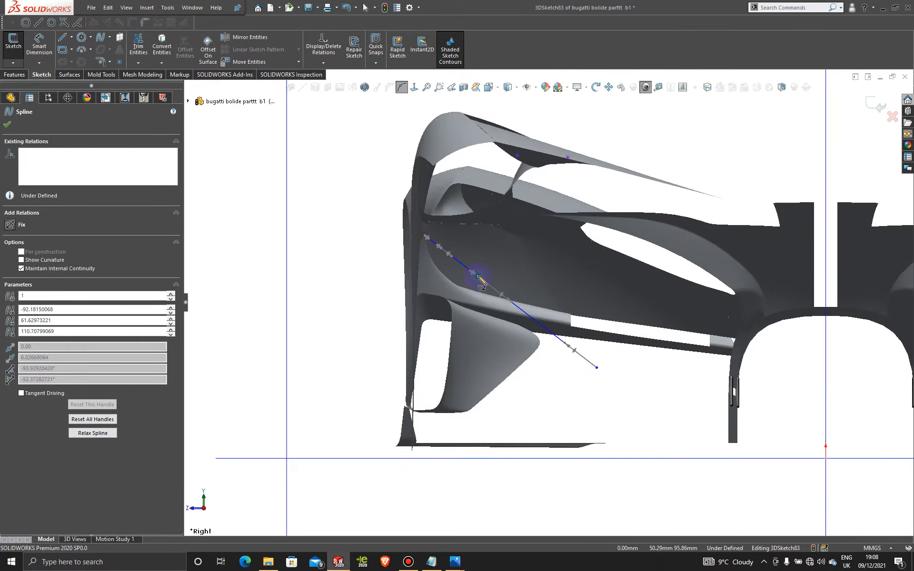
{"action": "left_click", "coordinate": [523, 311]}
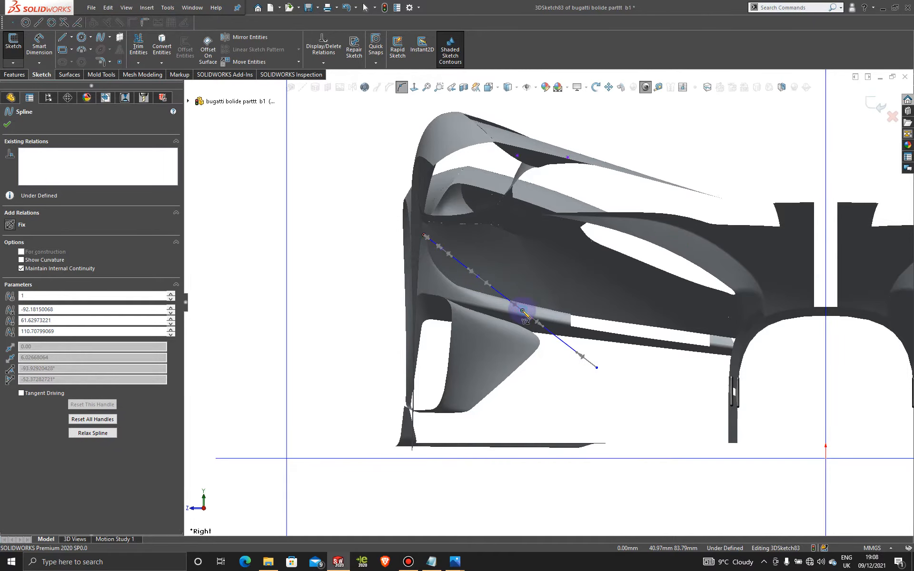
{"action": "left_click", "coordinate": [563, 342]}
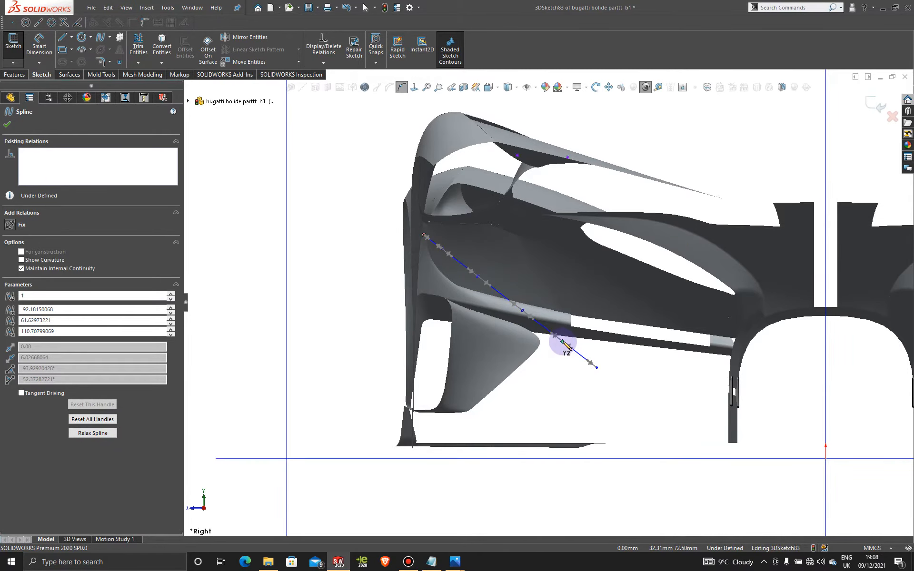
{"action": "key", "text": "Escape"}
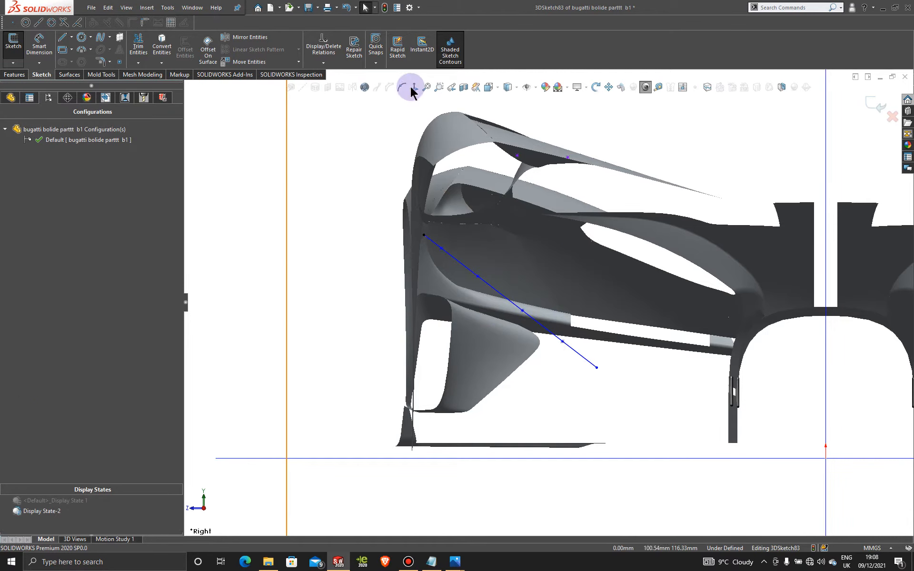
Step: Show the spline's control polygon and move its second control vertex outward and down to about Y 53.23 mm, Z 109.97 mm
{"action": "left_click", "coordinate": [492, 287]}
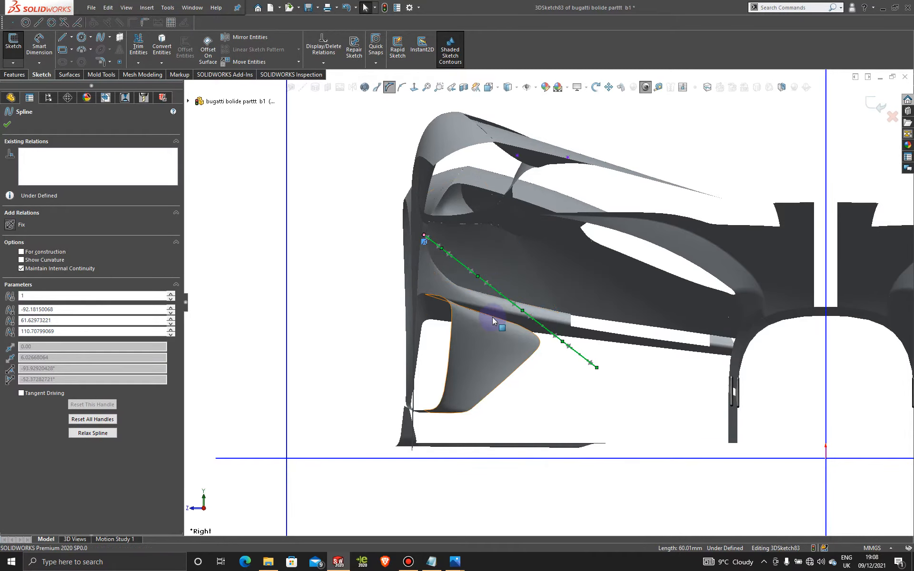
{"action": "scroll", "coordinate": [492, 317], "scroll_direction": "down", "scroll_amount": 2}
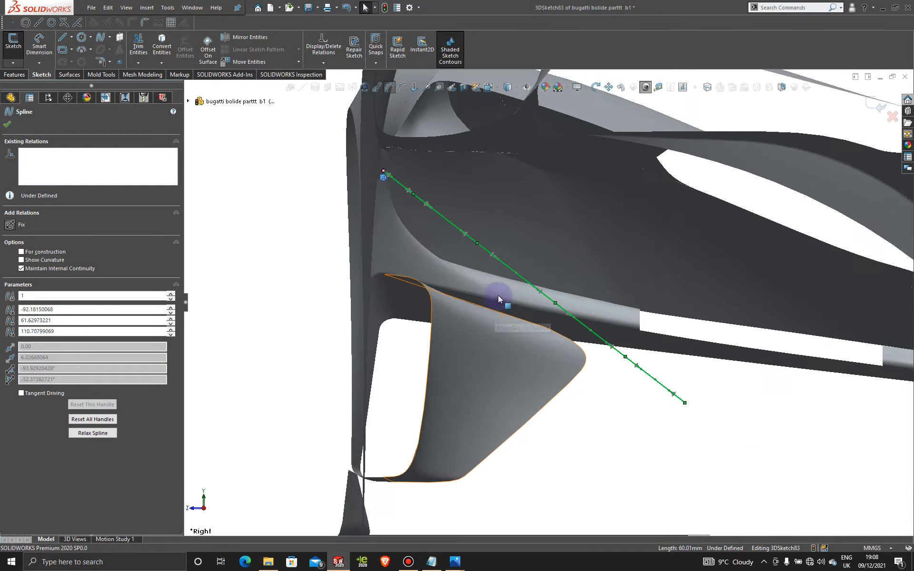
{"action": "left_click", "coordinate": [517, 276]}
{"action": "scroll", "coordinate": [510, 301], "scroll_direction": "up", "scroll_amount": 4}
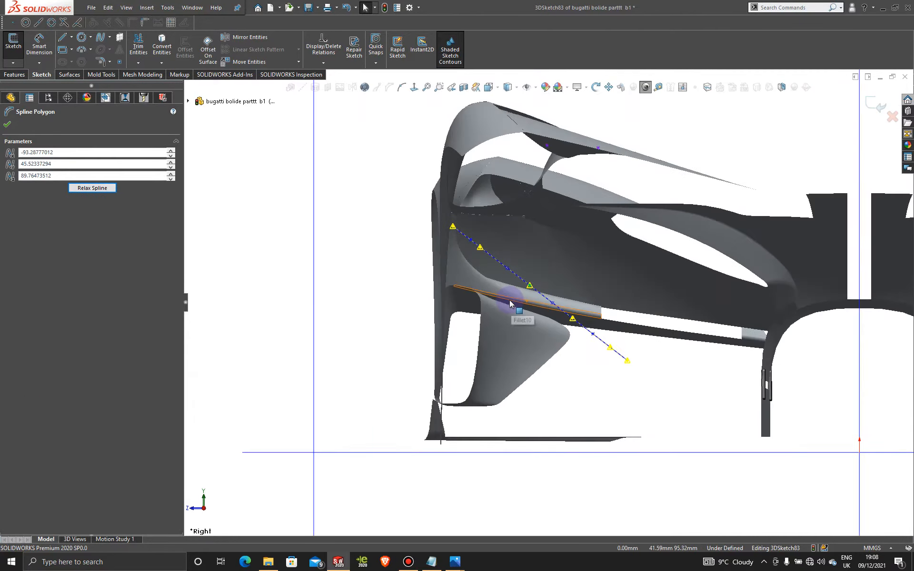
{"action": "scroll", "coordinate": [508, 281], "scroll_direction": "down", "scroll_amount": 4}
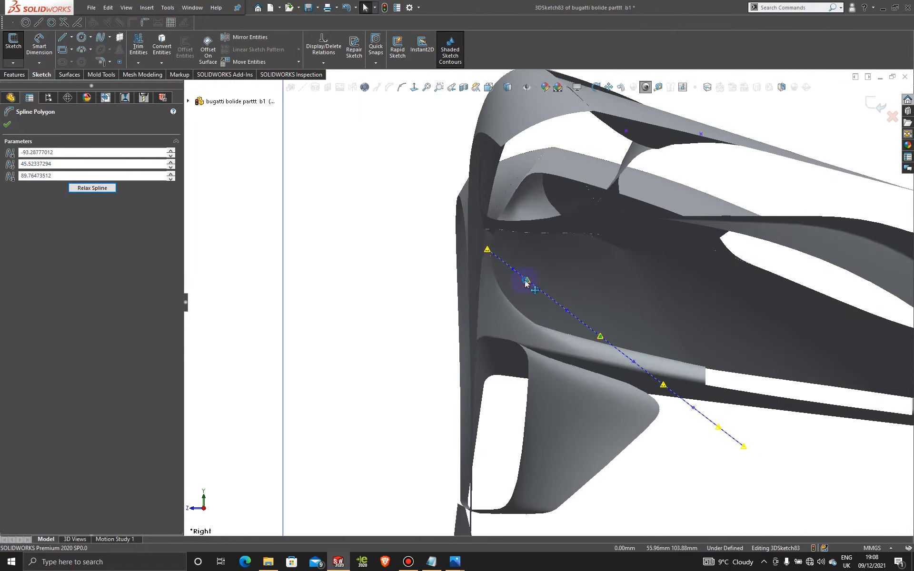
{"action": "left_click_drag", "start_coordinate": [525, 280], "coordinate": [490, 294]}
Step: Make the spline tangent to the side surface at its upper end
{"action": "scroll", "coordinate": [483, 269], "scroll_direction": "down", "scroll_amount": 4}
{"action": "middle_click_drag", "start_coordinate": [520, 262], "coordinate": [533, 261]}
{"action": "scroll", "coordinate": [607, 283], "scroll_direction": "up", "scroll_amount": 6}
{"action": "mouse_move", "coordinate": [641, 299]}
{"action": "middle_mouse_down"}
{"action": "mouse_move", "coordinate": [655, 298]}
{"action": "mouse_move", "coordinate": [649, 316]}
{"action": "middle_mouse_up"}
{"action": "scroll", "coordinate": [754, 384], "scroll_direction": "down", "scroll_amount": 5}
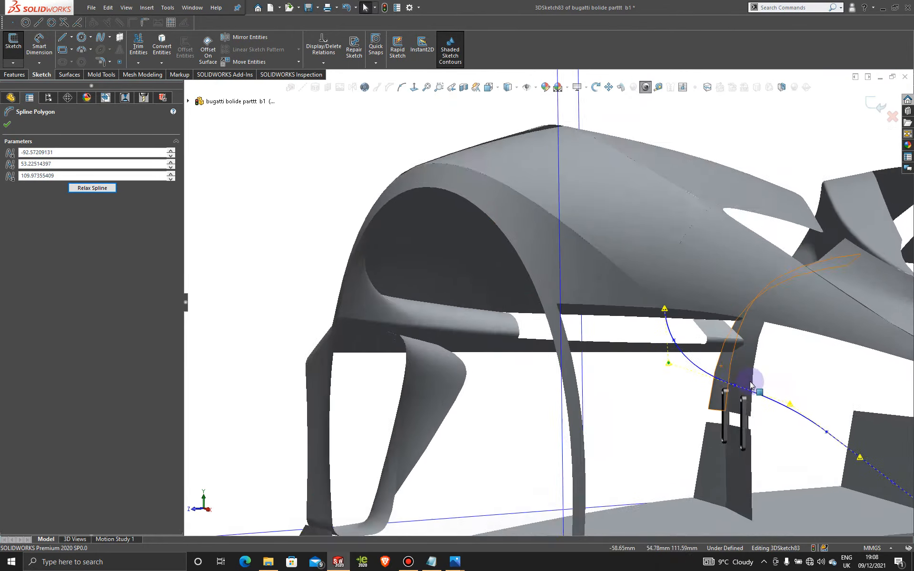
{"action": "scroll", "coordinate": [681, 344], "scroll_direction": "down", "scroll_amount": 3}
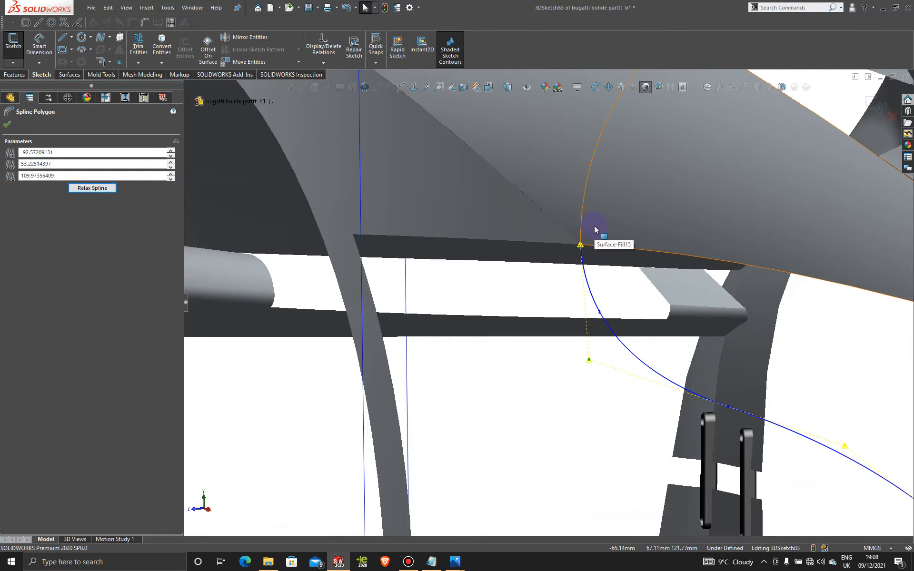
{"action": "left_click", "coordinate": [594, 226]}
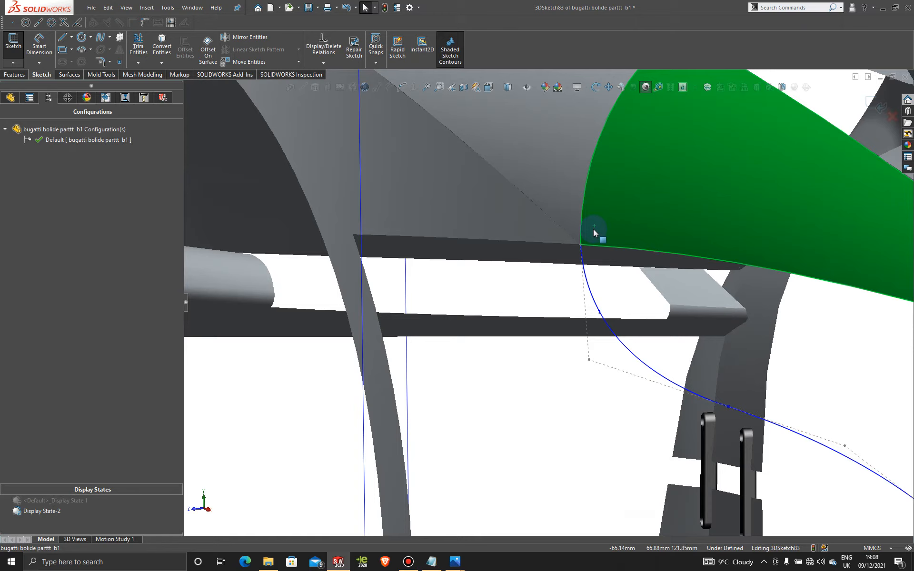
{"action": "left_click", "coordinate": [588, 280]}
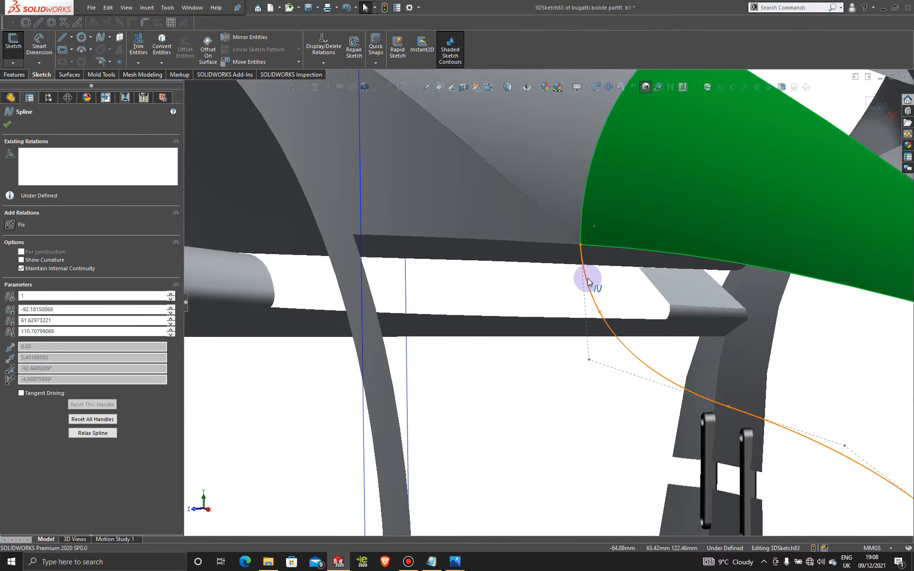
{"action": "left_click", "coordinate": [615, 237]}
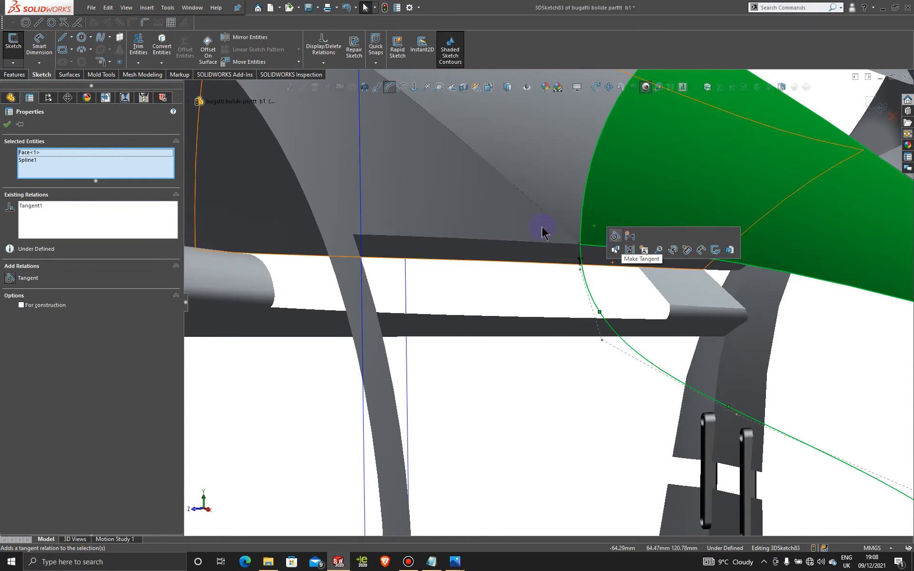
{"action": "left_click", "coordinate": [7, 124]}
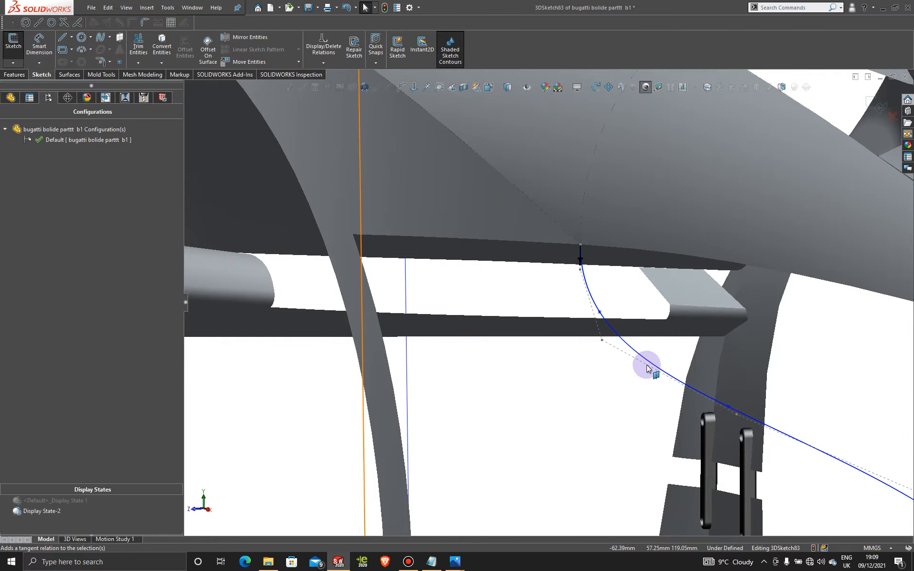
Step: In the right view, raise the spline's fourth control vertex to about Y 50.43, Z 95.65 mm and its fifth to about Y 46.10, Z 79.01 mm
{"action": "scroll", "coordinate": [638, 361], "scroll_direction": "up", "scroll_amount": 5}
{"action": "middle_click_drag", "start_coordinate": [594, 332], "coordinate": [548, 324]}
{"action": "key", "text": "space"}
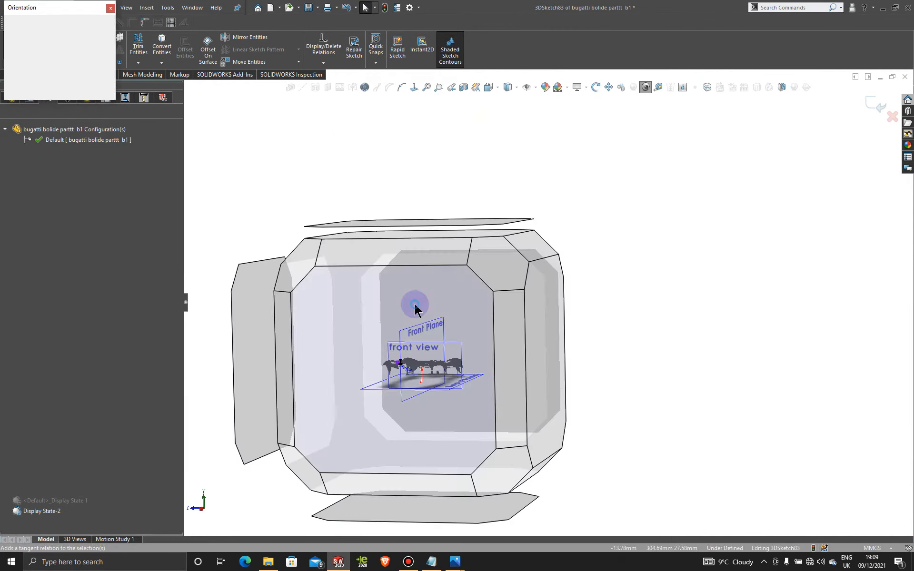
{"action": "left_click", "coordinate": [418, 309]}
{"action": "scroll", "coordinate": [395, 365], "scroll_direction": "down", "scroll_amount": 5}
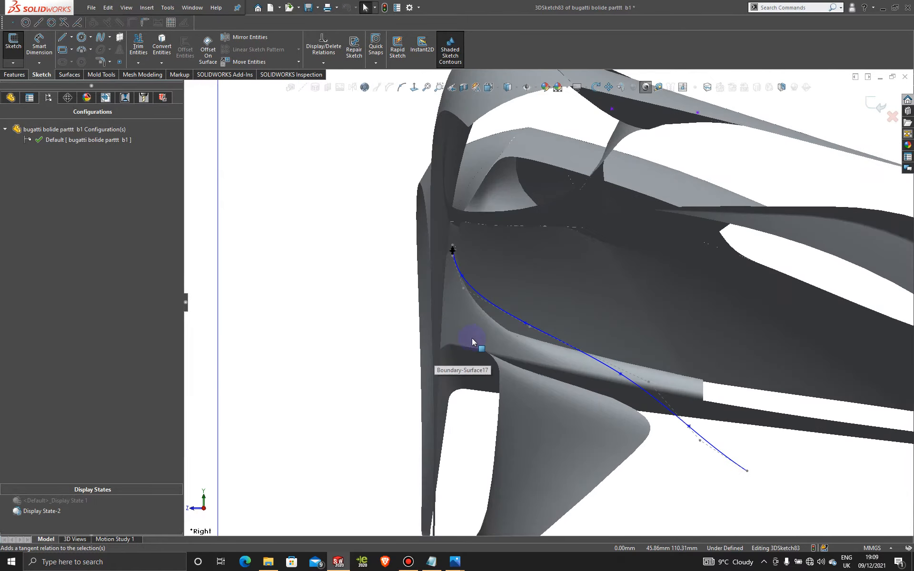
{"action": "left_click", "coordinate": [464, 295]}
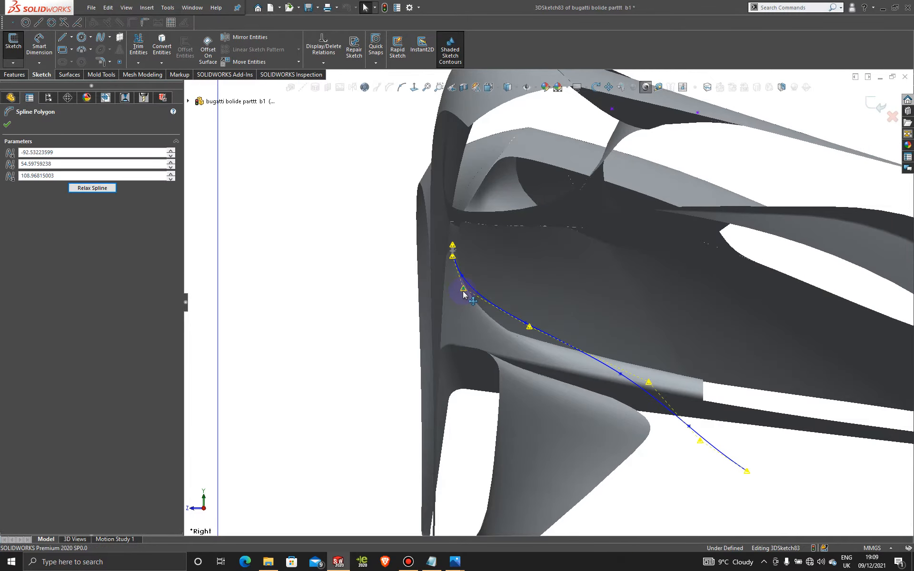
{"action": "scroll", "coordinate": [464, 295], "scroll_direction": "down", "scroll_amount": 3}
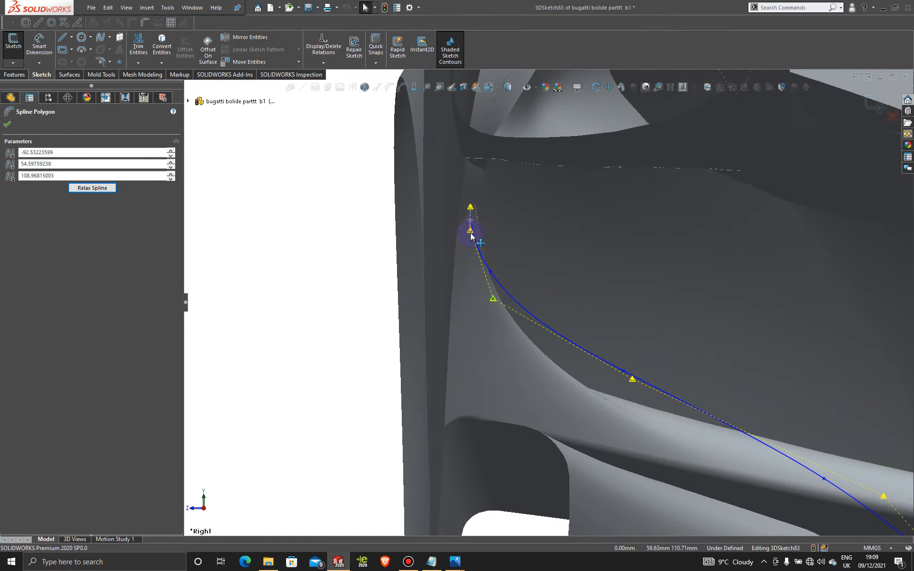
{"action": "scroll", "coordinate": [547, 305], "scroll_direction": "up", "scroll_amount": 5}
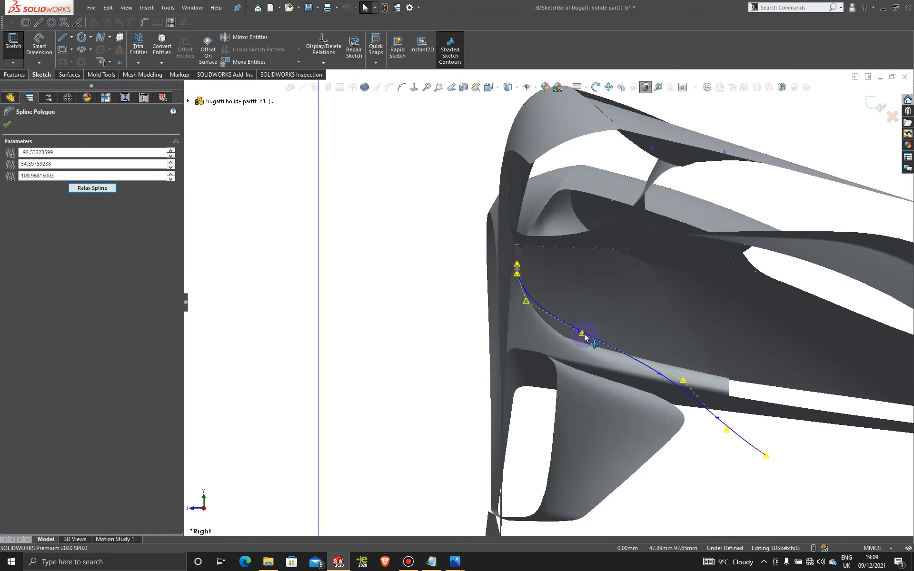
{"action": "left_click_drag", "start_coordinate": [585, 337], "coordinate": [598, 326]}
{"action": "scroll", "coordinate": [597, 325], "scroll_direction": "up", "scroll_amount": 4}
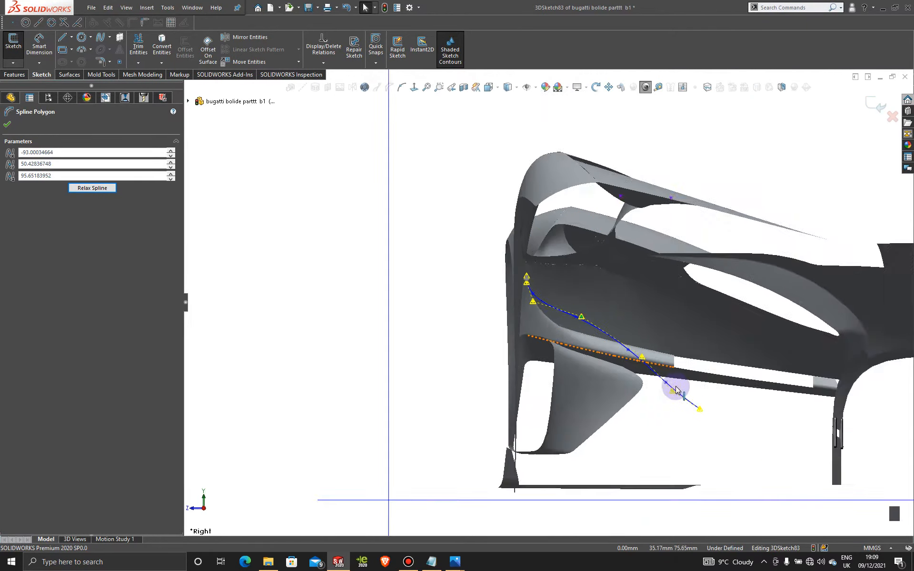
{"action": "scroll", "coordinate": [594, 311], "scroll_direction": "down", "scroll_amount": 3}
{"action": "left_click_drag", "start_coordinate": [604, 318], "coordinate": [604, 288]}
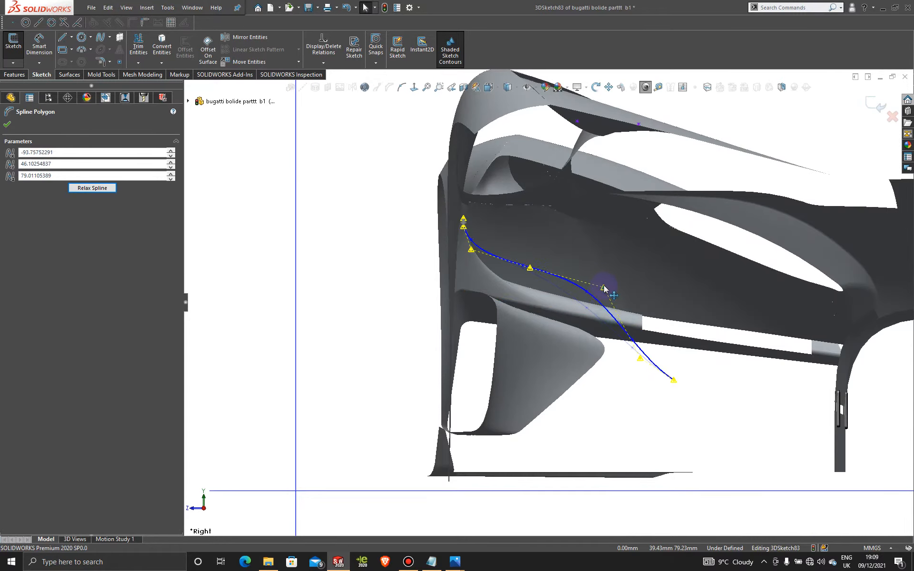
Step: Turn the spline's inner half downward, moving its fifth vertex to about Y 50.41, Z 76.54 and its end point to about Y 18.34, Z 77.07 mm
{"action": "left_click_drag", "start_coordinate": [673, 379], "coordinate": [626, 431]}
{"action": "left_click_drag", "start_coordinate": [640, 361], "coordinate": [601, 362]}
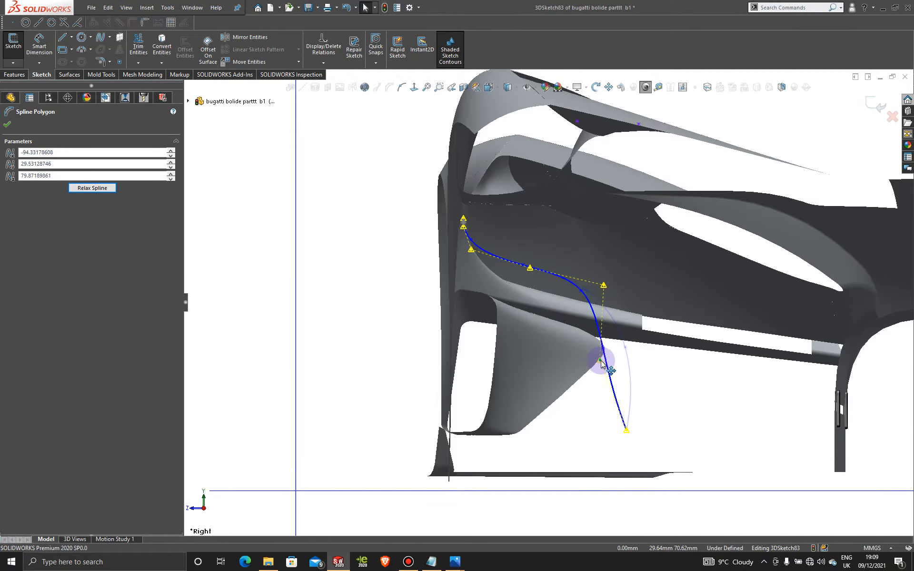
{"action": "left_click_drag", "start_coordinate": [603, 285], "coordinate": [609, 284]}
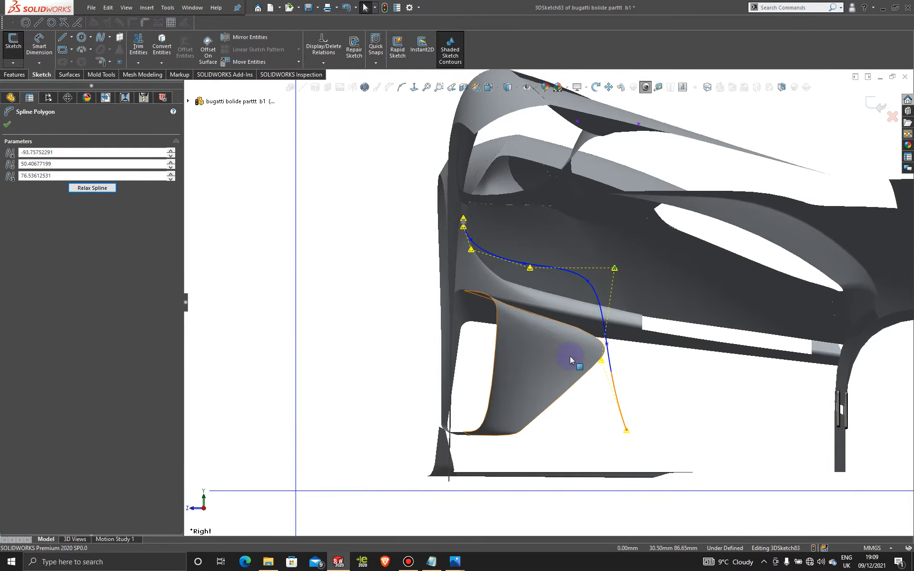
{"action": "mouse_move", "coordinate": [626, 430]}
{"action": "left_mouse_down"}
{"action": "mouse_move", "coordinate": [638, 452]}
{"action": "mouse_move", "coordinate": [626, 428]}
{"action": "mouse_move", "coordinate": [614, 430]}
{"action": "mouse_move", "coordinate": [618, 422]}
{"action": "left_mouse_up"}
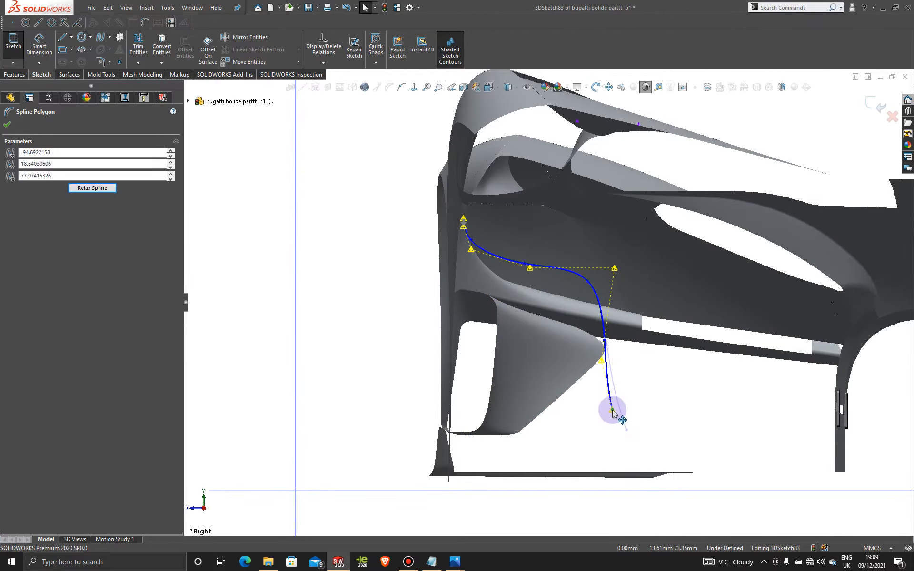
Step: In the front view, smooth the spline's kink by moving its fifth control vertex to about X -93.05, Y 49.85 mm
{"action": "scroll", "coordinate": [618, 427], "scroll_direction": "up", "scroll_amount": 5}
{"action": "middle_click_drag", "start_coordinate": [582, 402], "coordinate": [674, 414]}
{"action": "key", "text": "space"}
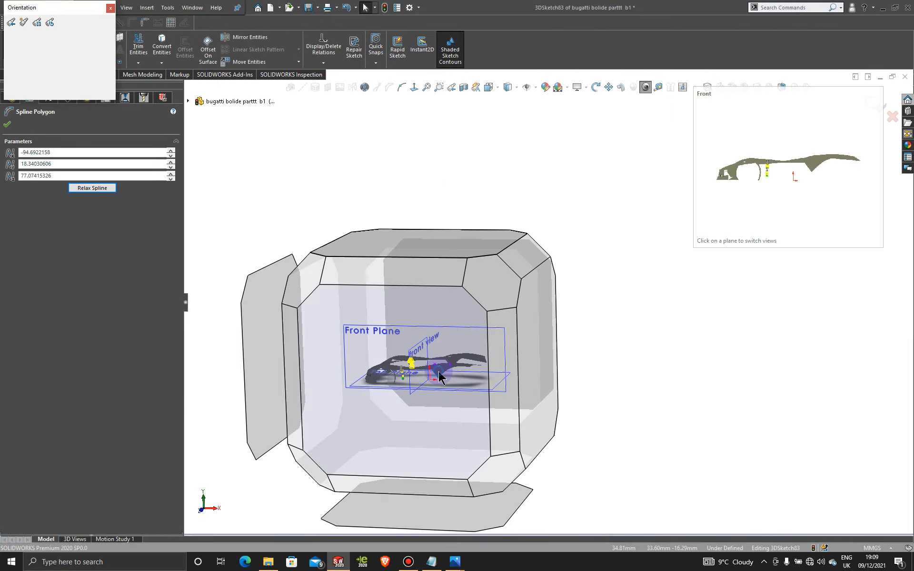
{"action": "left_click", "coordinate": [504, 372]}
{"action": "scroll", "coordinate": [498, 371], "scroll_direction": "down", "scroll_amount": 10}
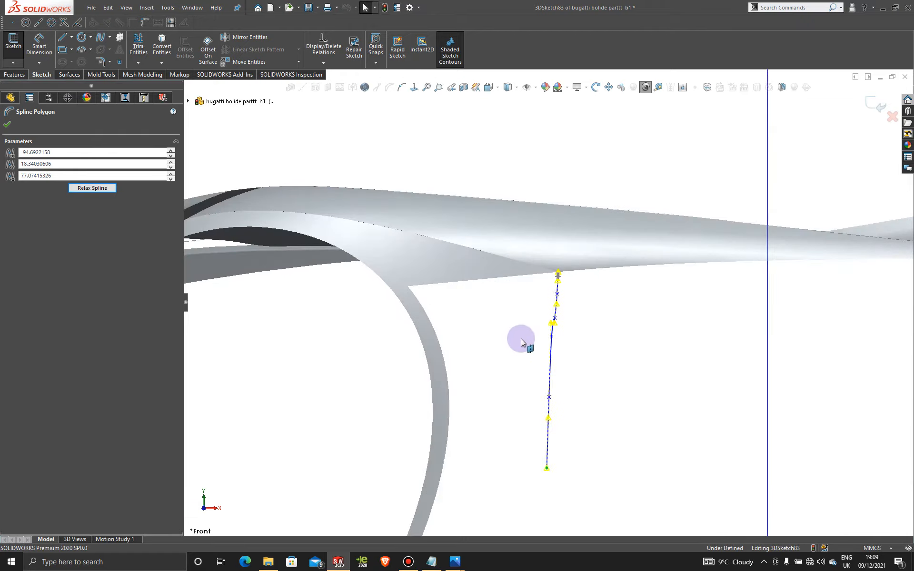
{"action": "scroll", "coordinate": [596, 322], "scroll_direction": "down", "scroll_amount": 3}
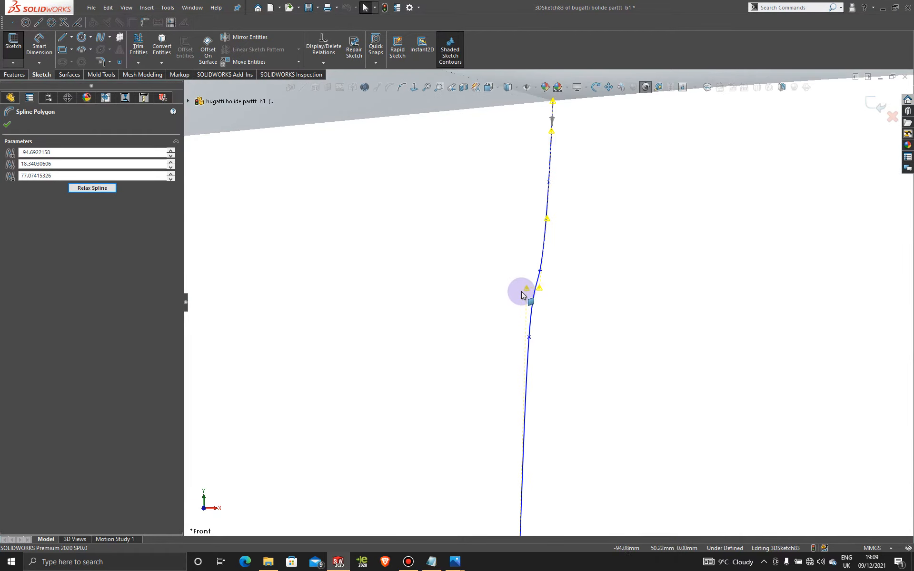
{"action": "left_click_drag", "start_coordinate": [525, 289], "coordinate": [541, 309]}
{"action": "scroll", "coordinate": [544, 312], "scroll_direction": "up", "scroll_amount": 3}
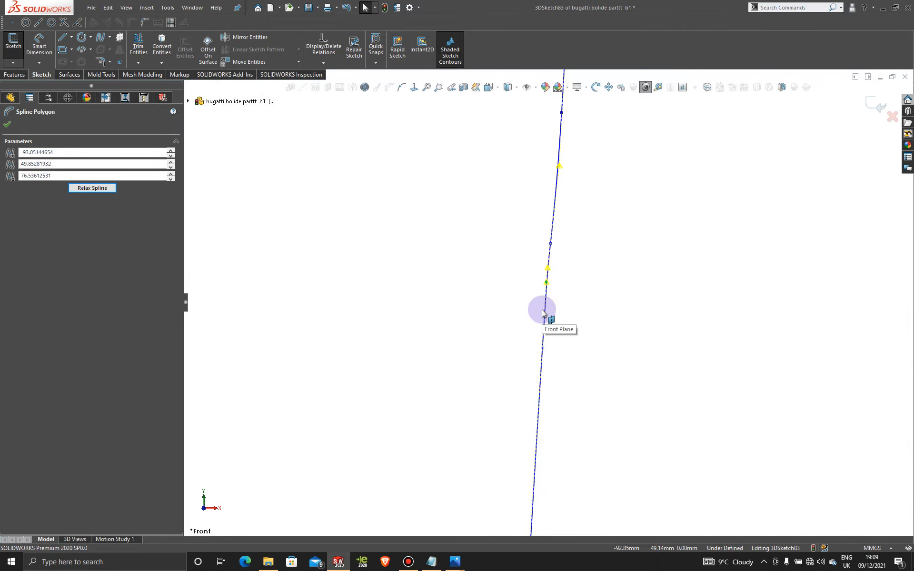
Step: In the right view, move the spline's sixth control vertex outward and up to about Y 32.33, Z 81.08 mm
{"action": "scroll", "coordinate": [579, 379], "scroll_direction": "up", "scroll_amount": 6}
{"action": "middle_click_drag", "start_coordinate": [578, 381], "coordinate": [470, 337]}
{"action": "key", "text": "space"}
{"action": "left_click", "coordinate": [496, 316]}
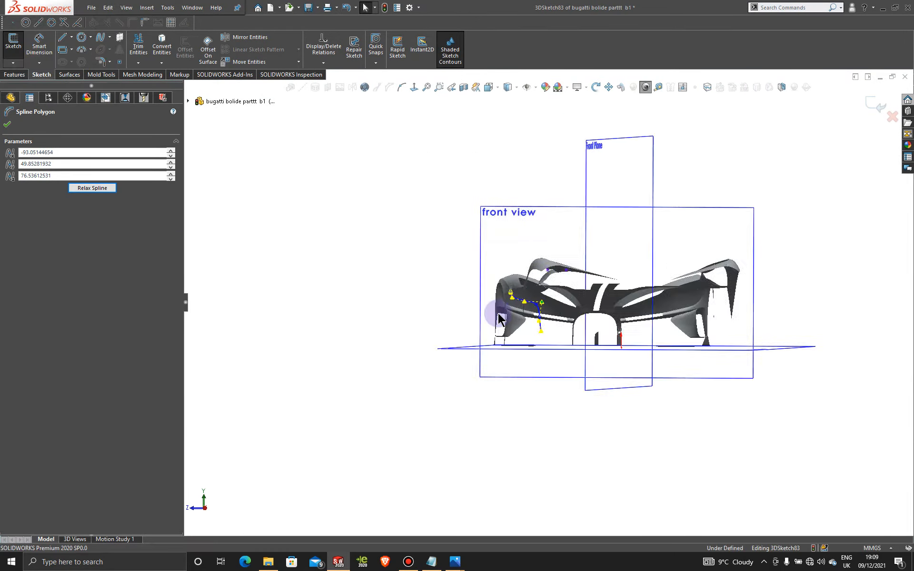
{"action": "scroll", "coordinate": [429, 367], "scroll_direction": "down", "scroll_amount": 5}
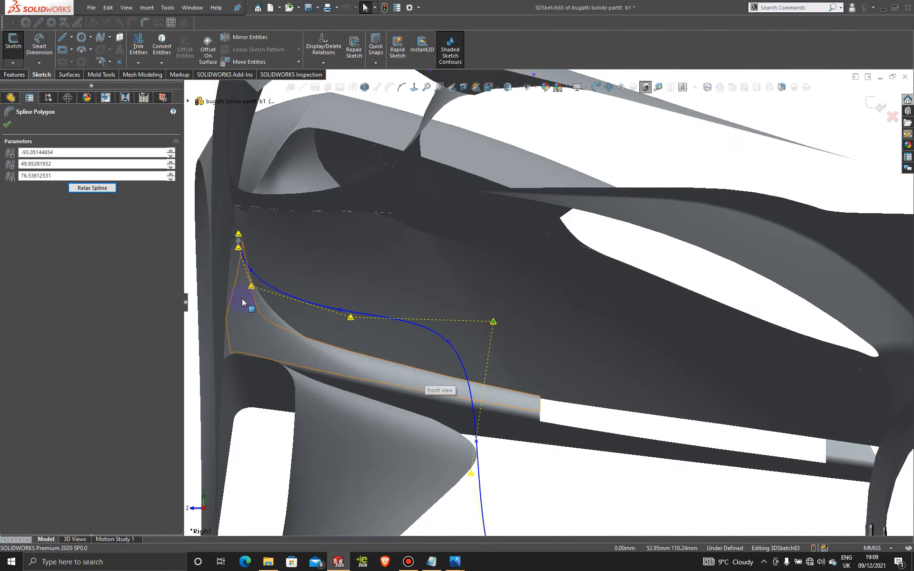
{"action": "scroll", "coordinate": [242, 299], "scroll_direction": "down", "scroll_amount": 2}
{"action": "scroll", "coordinate": [520, 389], "scroll_direction": "up", "scroll_amount": 5}
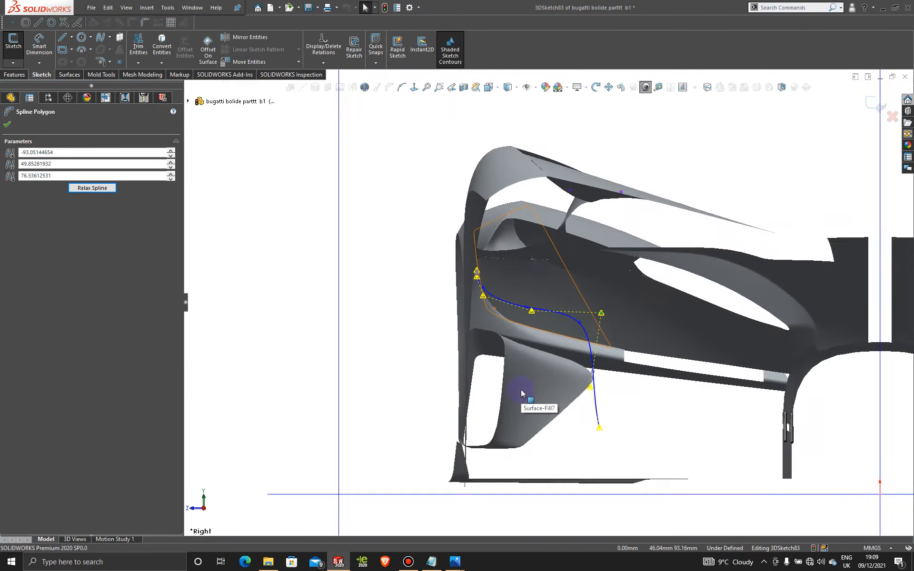
{"action": "scroll", "coordinate": [590, 367], "scroll_direction": "down", "scroll_amount": 2}
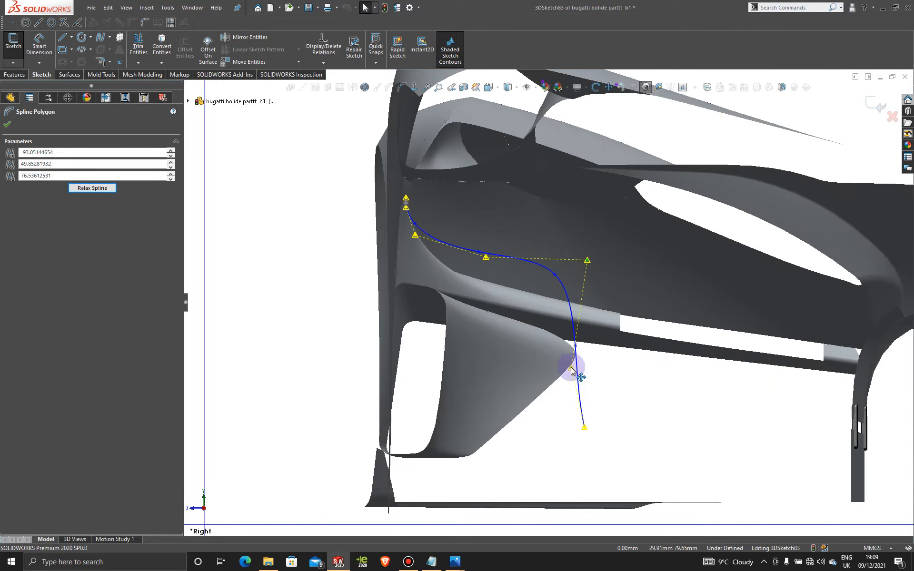
{"action": "left_click_drag", "start_coordinate": [571, 371], "coordinate": [564, 354]}
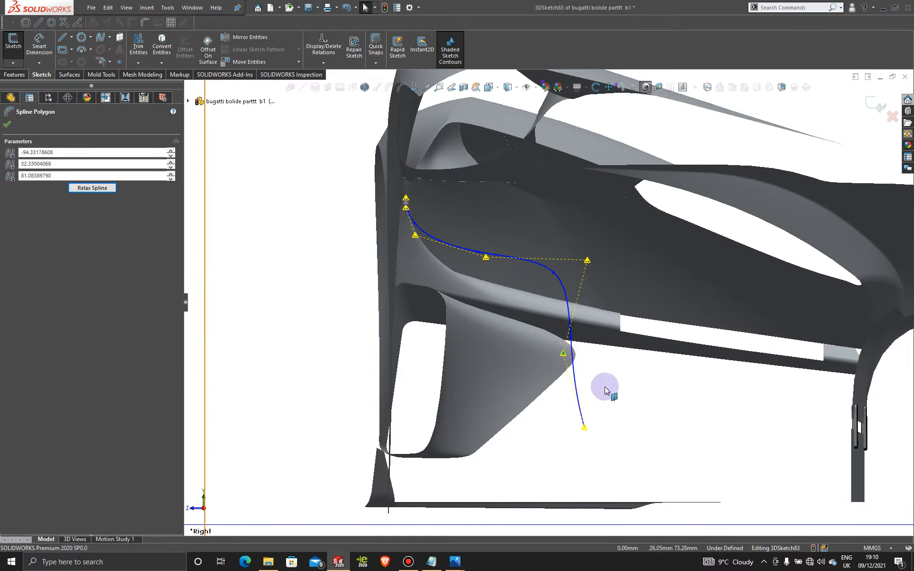
Step: Check the curved spline against the whole body and exit its 3D sketch
{"action": "scroll", "coordinate": [604, 387], "scroll_direction": "up", "scroll_amount": 4}
{"action": "mouse_move", "coordinate": [530, 368]}
{"action": "middle_mouse_down"}
{"action": "mouse_move", "coordinate": [599, 380]}
{"action": "mouse_move", "coordinate": [583, 387]}
{"action": "mouse_move", "coordinate": [591, 388]}
{"action": "mouse_move", "coordinate": [659, 333]}
{"action": "mouse_move", "coordinate": [673, 388]}
{"action": "mouse_move", "coordinate": [614, 412]}
{"action": "mouse_move", "coordinate": [675, 418]}
{"action": "middle_mouse_up"}
{"action": "scroll", "coordinate": [591, 387], "scroll_direction": "up", "scroll_amount": 2}
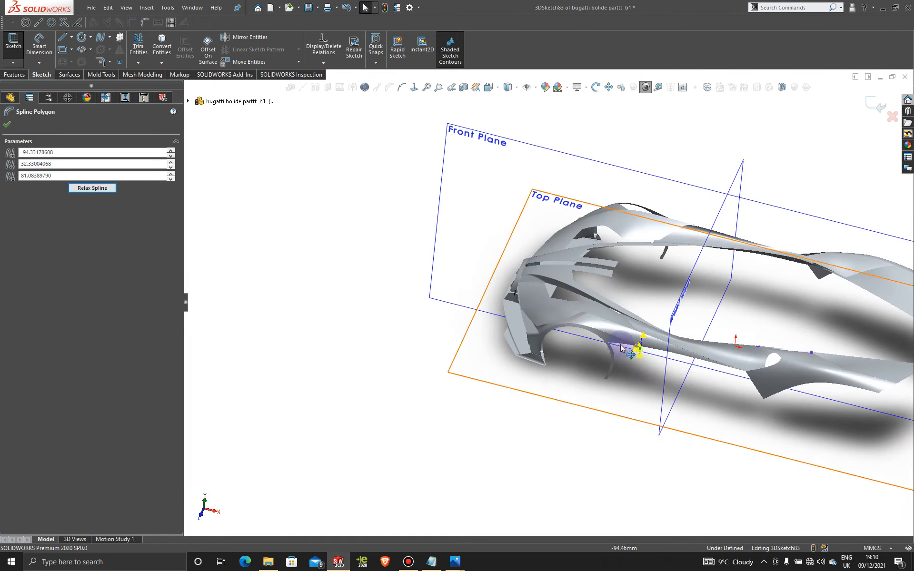
{"action": "mouse_move", "coordinate": [652, 381]}
{"action": "middle_mouse_down"}
{"action": "mouse_move", "coordinate": [627, 363]}
{"action": "mouse_move", "coordinate": [667, 337]}
{"action": "mouse_move", "coordinate": [637, 336]}
{"action": "mouse_move", "coordinate": [666, 318]}
{"action": "middle_mouse_up"}
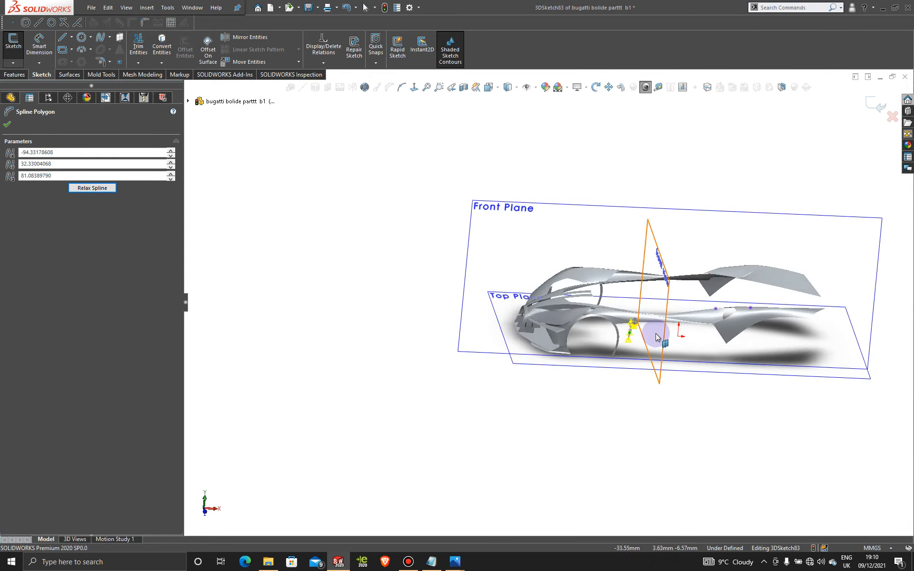
{"action": "left_click", "coordinate": [876, 98]}
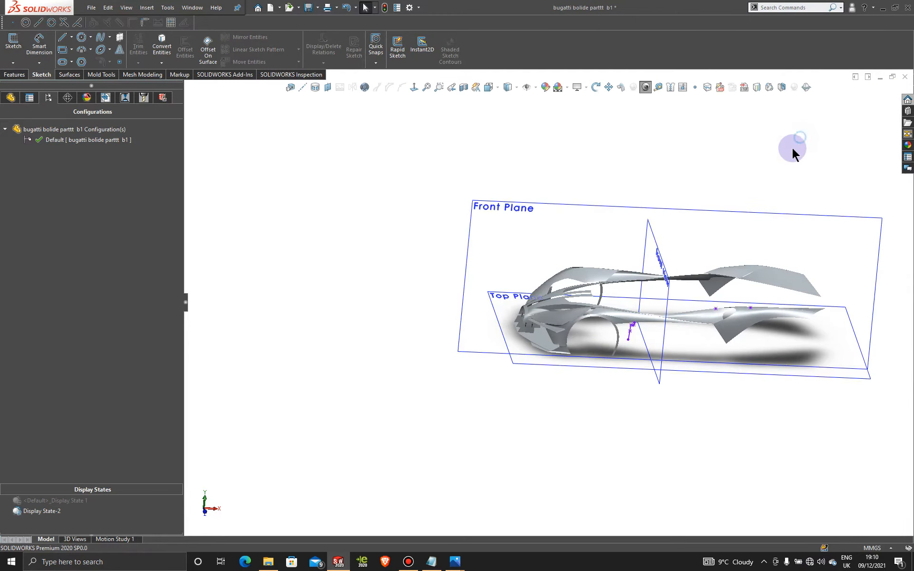
Step: Start a 3D sketch and draw a two-point spline from the rear side surface's lowest tip to the curved spline's lower end
{"action": "scroll", "coordinate": [672, 355], "scroll_direction": "down", "scroll_amount": 5}
{"action": "mouse_move", "coordinate": [666, 318]}
{"action": "middle_mouse_down"}
{"action": "mouse_move", "coordinate": [633, 306]}
{"action": "mouse_move", "coordinate": [647, 259]}
{"action": "mouse_move", "coordinate": [671, 273]}
{"action": "mouse_move", "coordinate": [665, 288]}
{"action": "middle_mouse_up"}
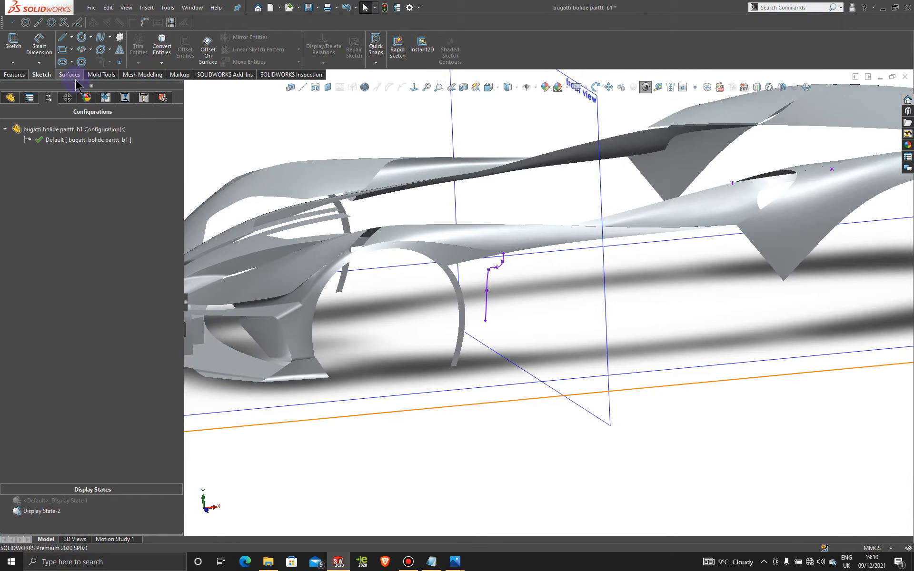
{"action": "left_click", "coordinate": [18, 63]}
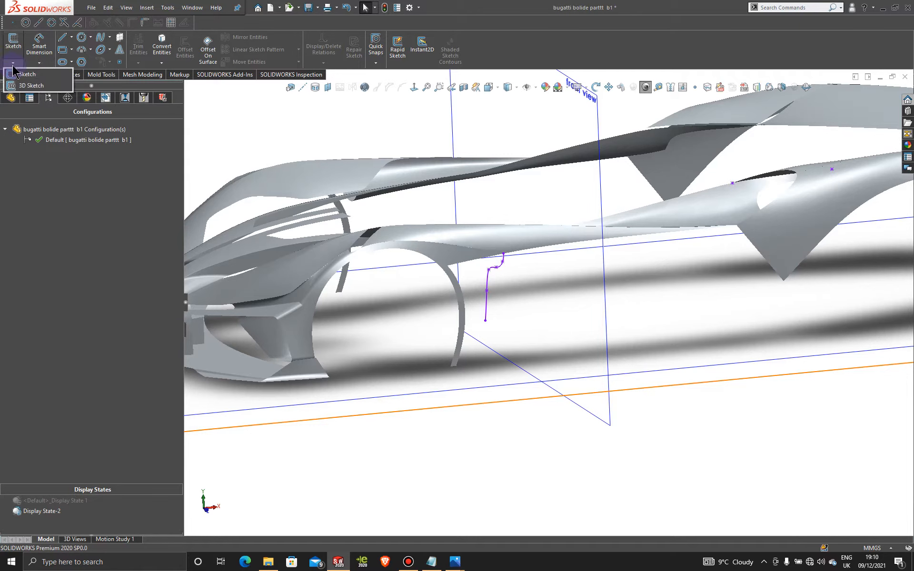
{"action": "left_click", "coordinate": [31, 85]}
{"action": "left_click", "coordinate": [100, 37]}
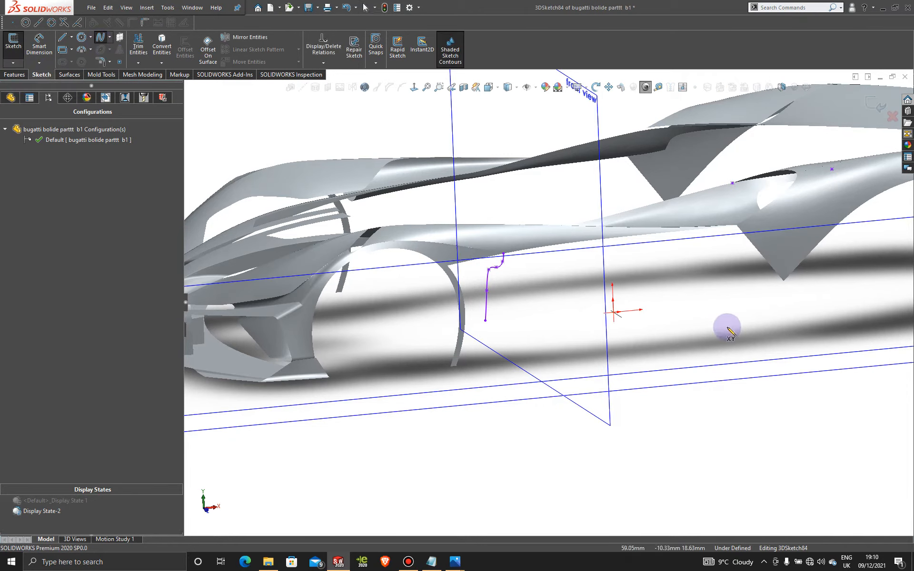
{"action": "left_click", "coordinate": [783, 283]}
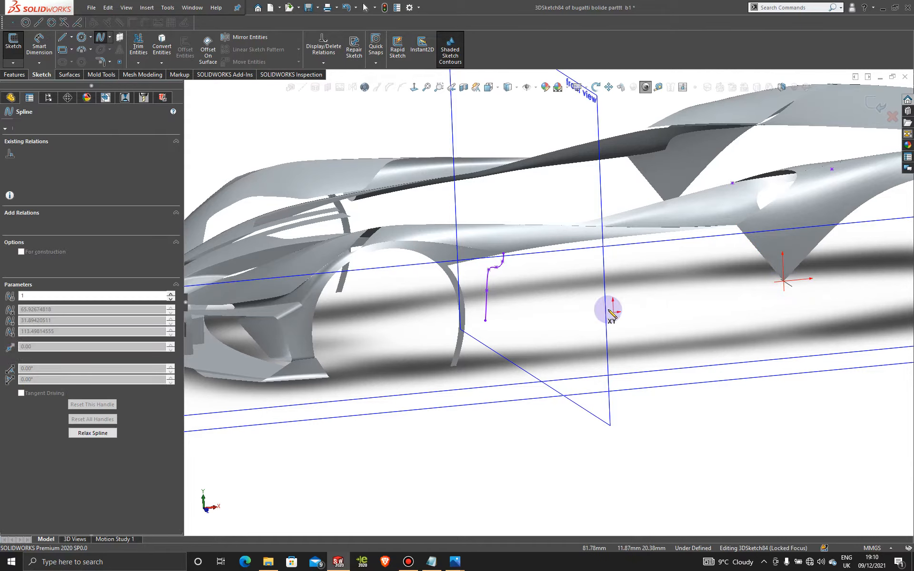
{"action": "left_click", "coordinate": [486, 322]}
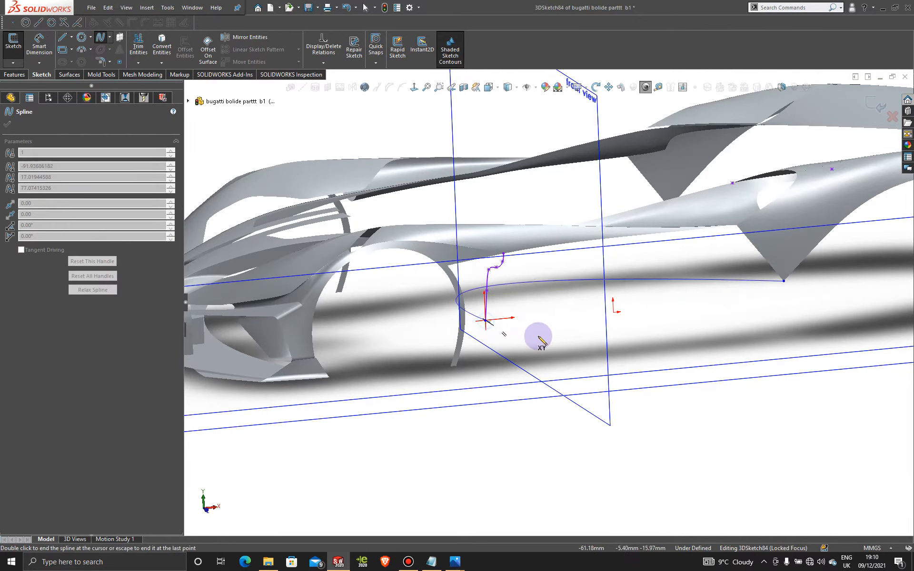
{"action": "key", "text": "Escape"}
Step: Preview the open reference photo 960x0.jpg to examine the shape of the car's lower side
{"action": "middle_click_drag", "start_coordinate": [637, 303], "coordinate": [590, 334]}
{"action": "mouse_move", "coordinate": [451, 558]}
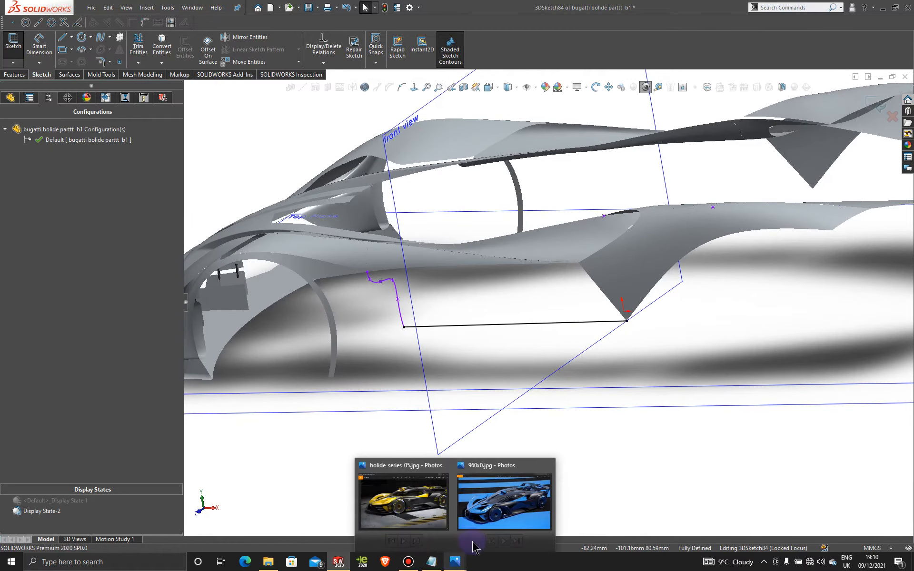
{"action": "mouse_move", "coordinate": [512, 500]}
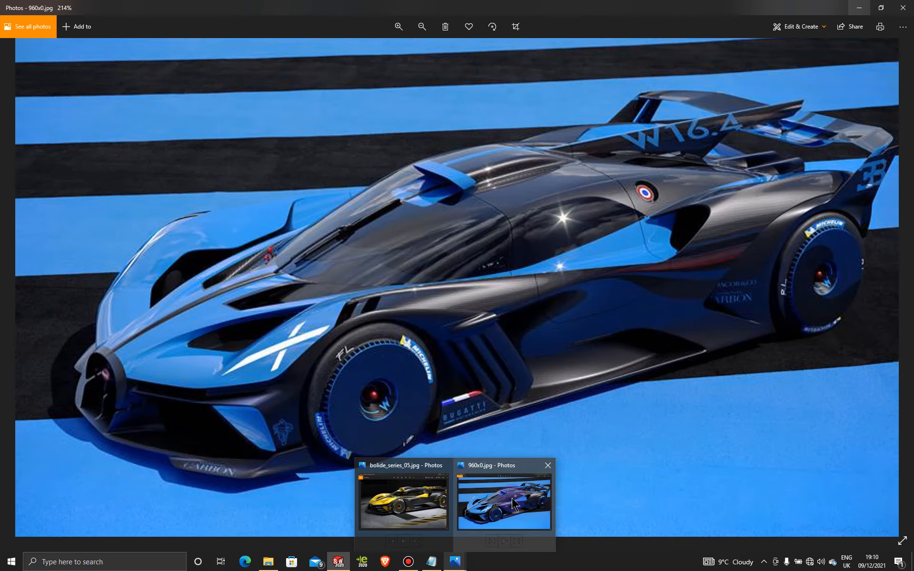
Step: Examine the lower side in reference photo 960x0.jpg, and compare the new lengthwise spline with the body from above and the side
{"action": "left_click", "coordinate": [512, 500]}
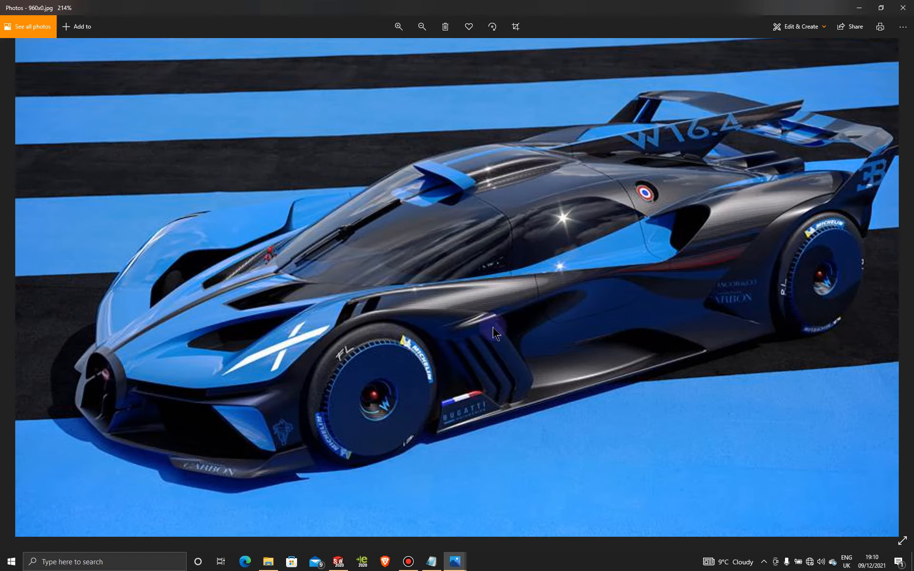
{"action": "left_click", "coordinate": [859, 8]}
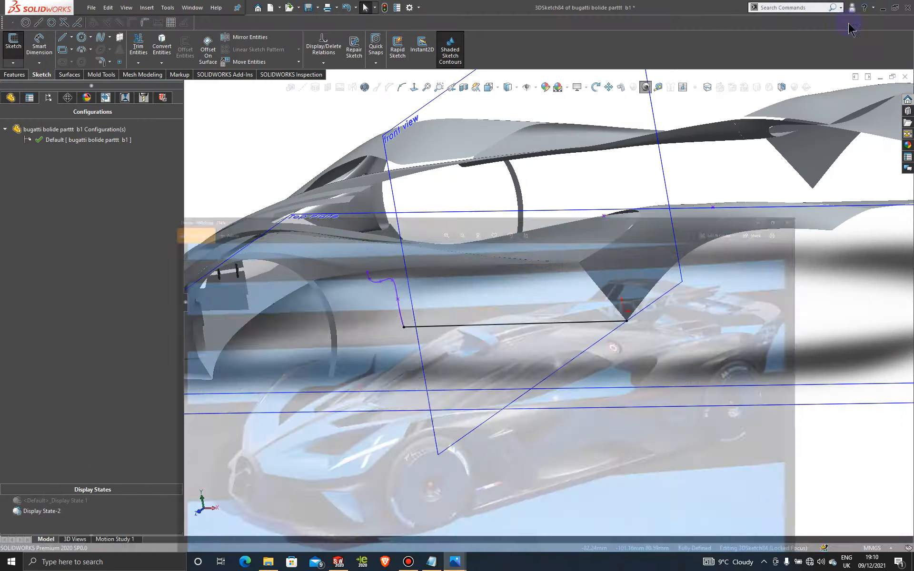
{"action": "middle_click_drag", "start_coordinate": [550, 336], "coordinate": [519, 406]}
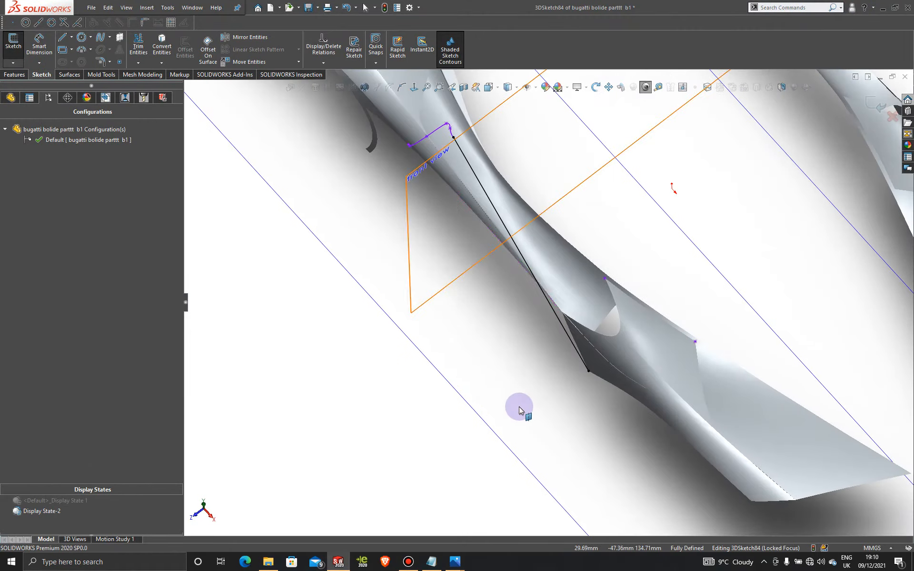
{"action": "key", "text": "space"}
{"action": "left_click", "coordinate": [431, 309]}
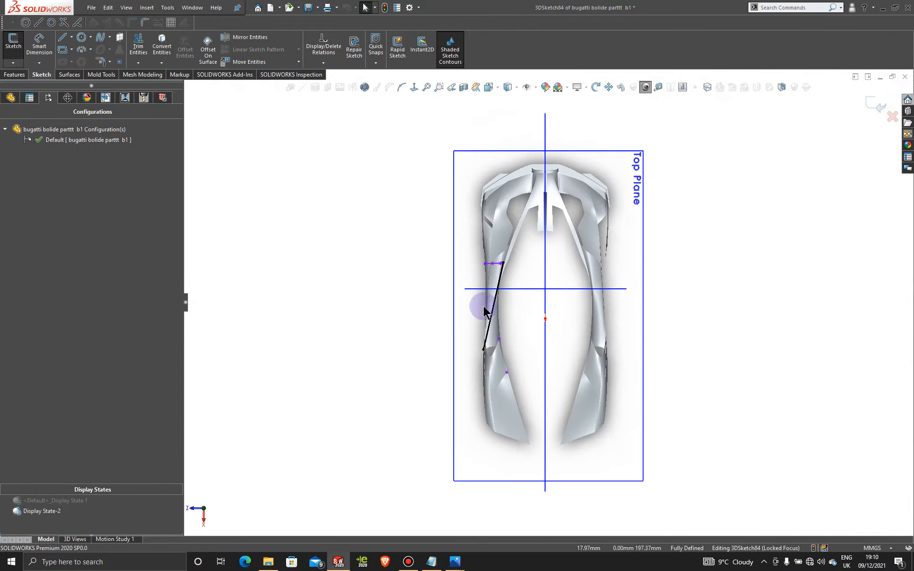
{"action": "scroll", "coordinate": [513, 316], "scroll_direction": "up", "scroll_amount": 10}
{"action": "mouse_move", "coordinate": [502, 382]}
{"action": "middle_mouse_down"}
{"action": "mouse_move", "coordinate": [598, 235]}
{"action": "mouse_move", "coordinate": [665, 306]}
{"action": "mouse_move", "coordinate": [638, 370]}
{"action": "middle_mouse_up"}
{"action": "key", "text": "Escape"}
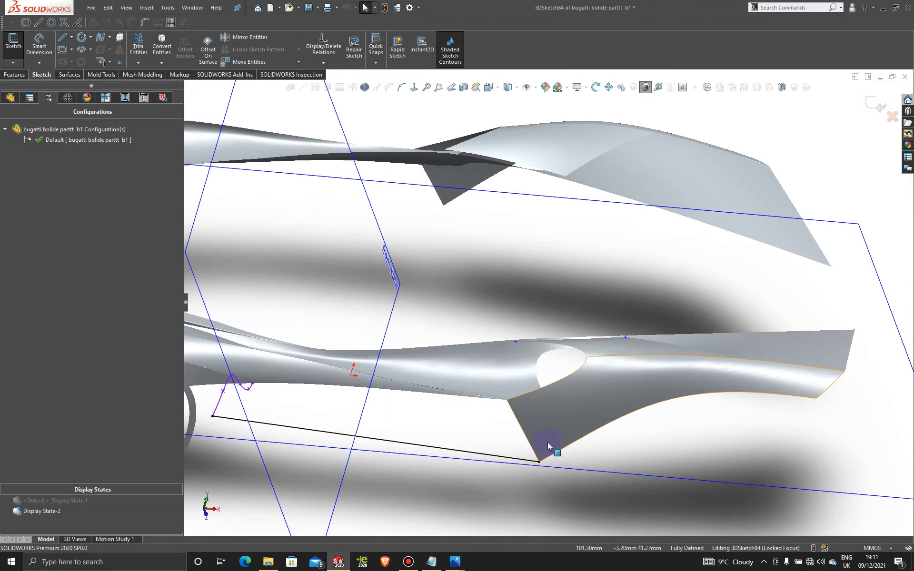
Step: Add a tangent relation between the lengthwise spline and the rear side surface's face
{"action": "left_click", "coordinate": [544, 441]}
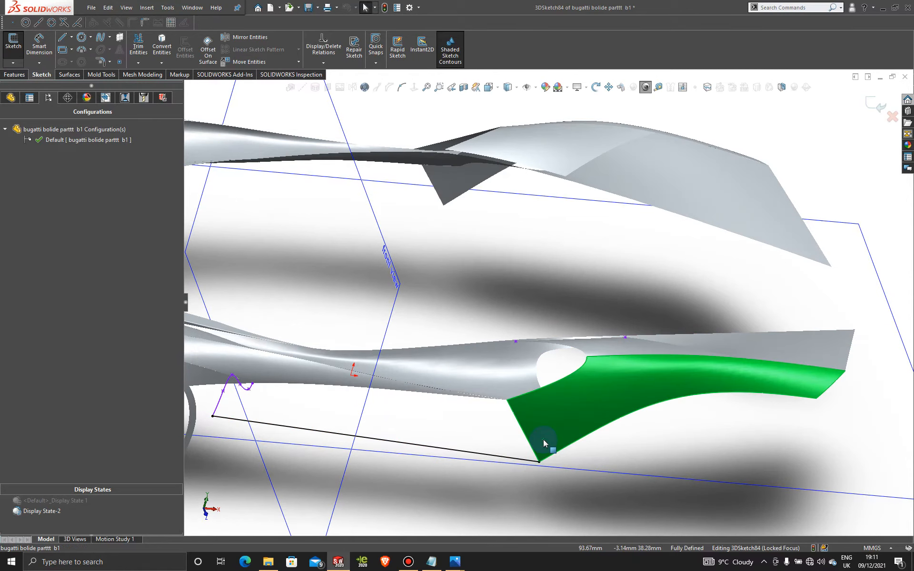
{"action": "left_click", "coordinate": [511, 458]}
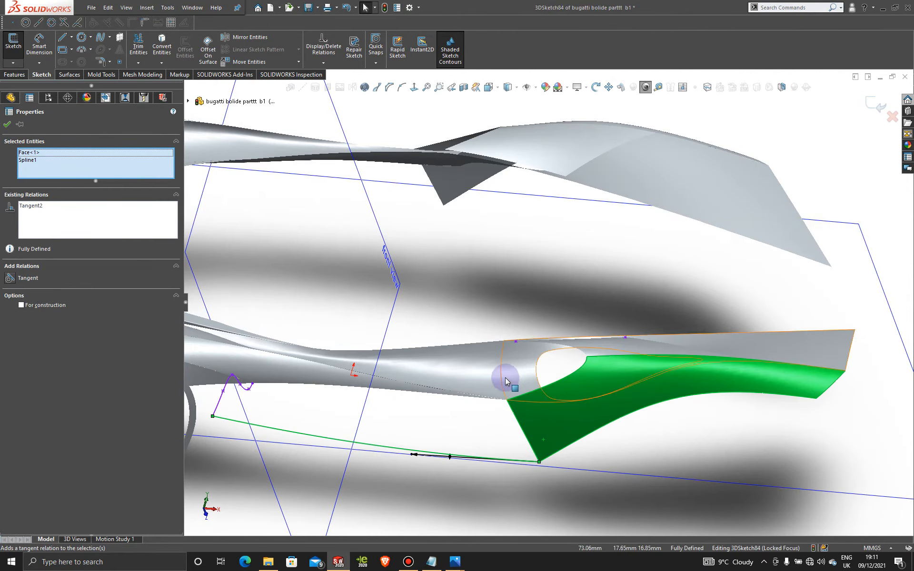
{"action": "scroll", "coordinate": [506, 378], "scroll_direction": "up", "scroll_amount": 4}
{"action": "middle_click_drag", "start_coordinate": [513, 358], "coordinate": [449, 454]}
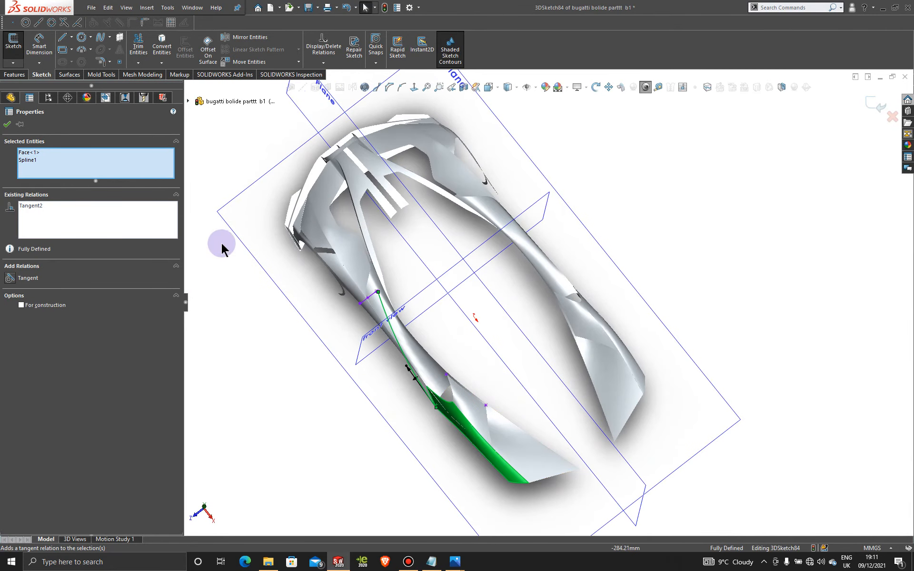
{"action": "key", "text": "space"}
{"action": "left_click", "coordinate": [473, 320]}
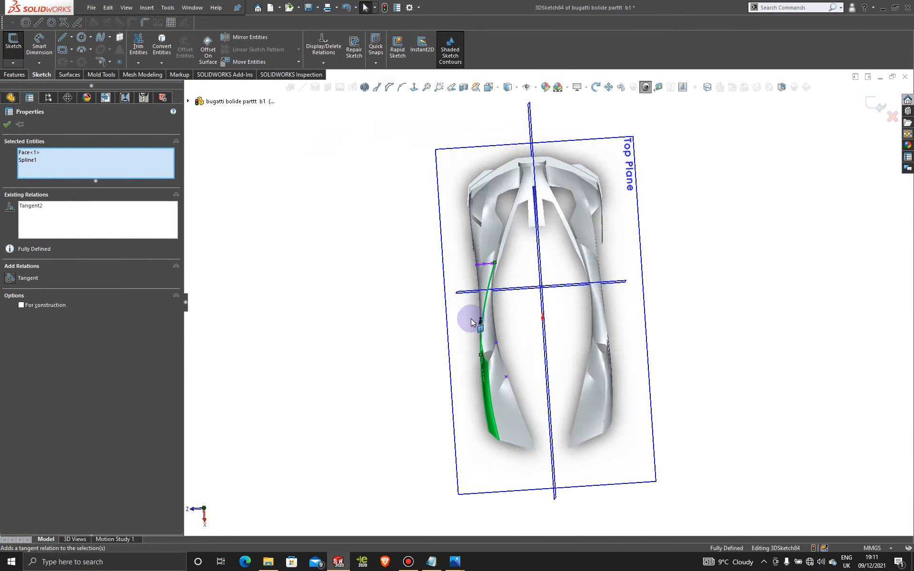
{"action": "scroll", "coordinate": [510, 304], "scroll_direction": "down", "scroll_amount": 5}
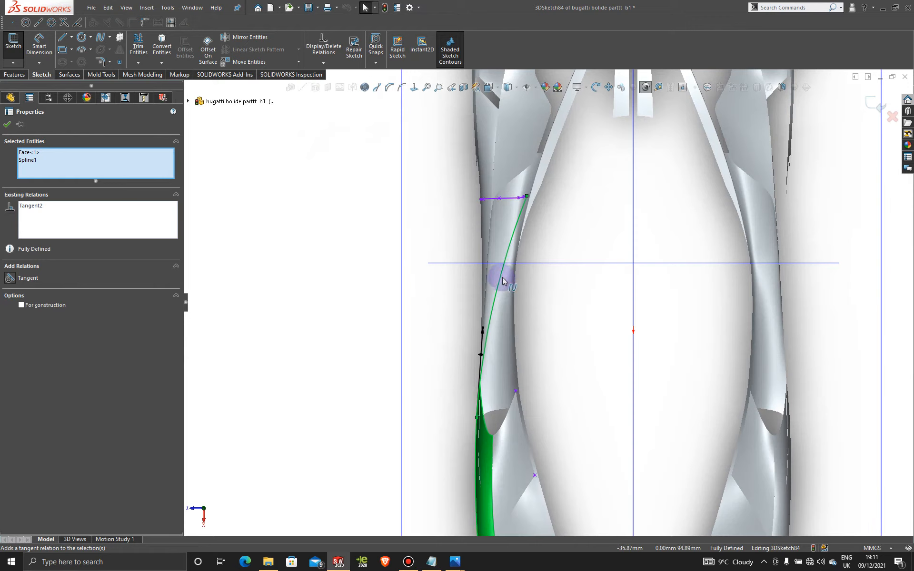
{"action": "left_click", "coordinate": [500, 281]}
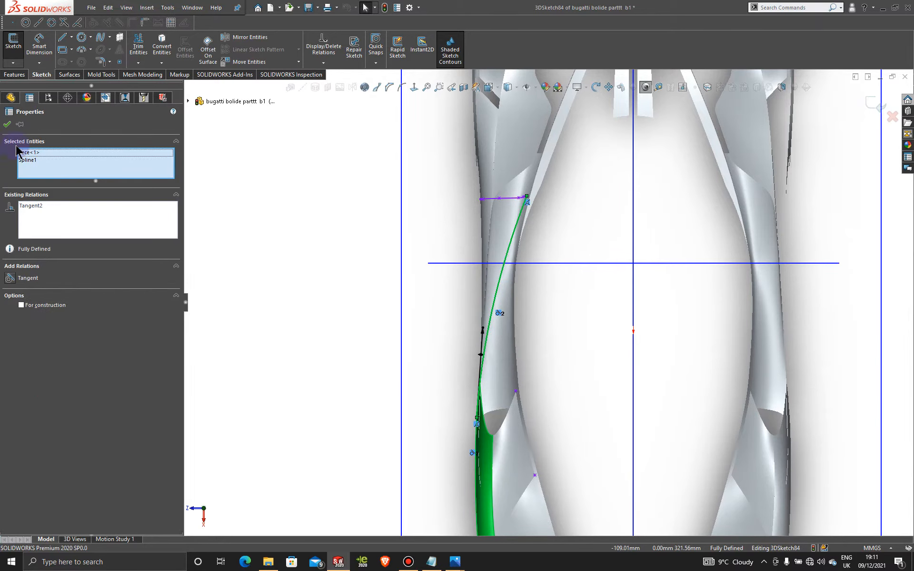
{"action": "left_click", "coordinate": [8, 125]}
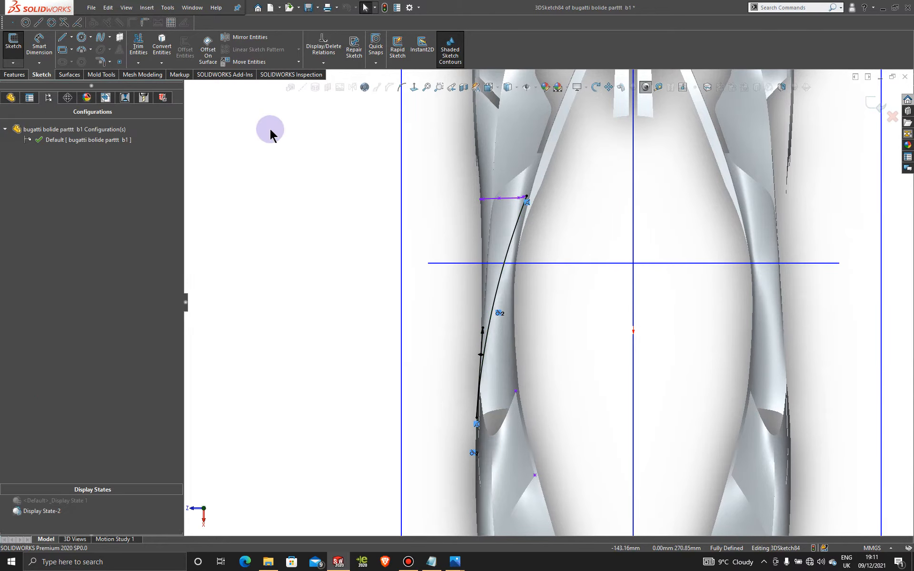
Step: In the top view, pull the tangency handle at the lengthwise spline's front end inward toward the car's centreline
{"action": "left_click", "coordinate": [500, 281]}
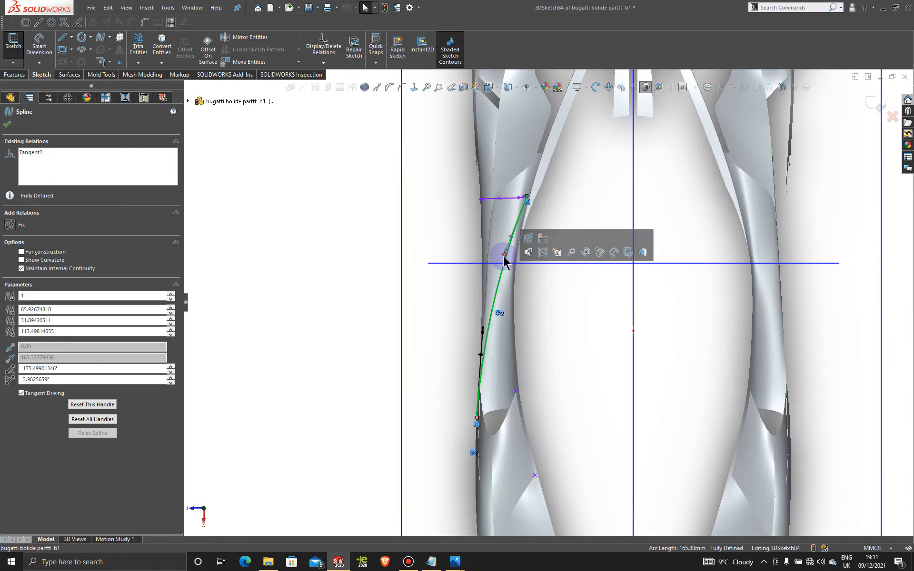
{"action": "left_click_drag", "start_coordinate": [504, 259], "coordinate": [517, 260]}
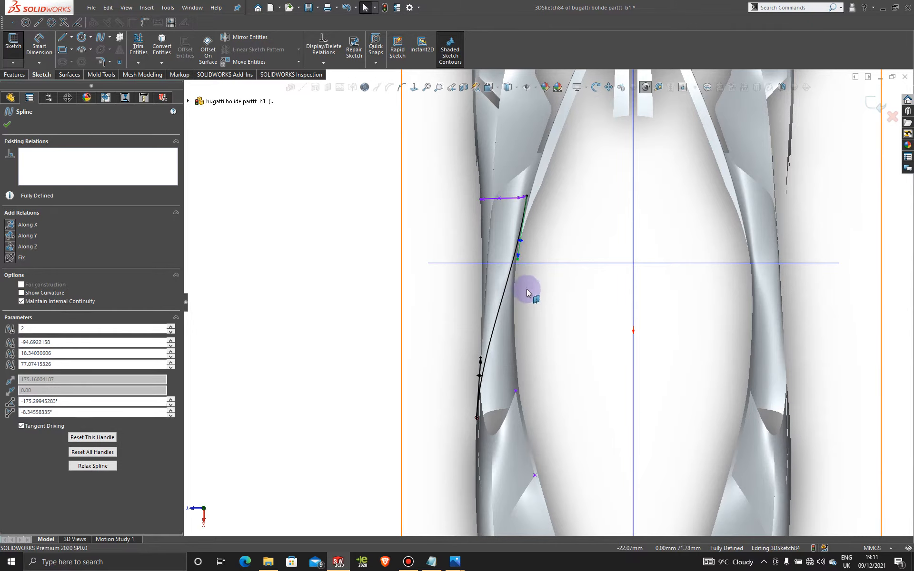
{"action": "scroll", "coordinate": [533, 308], "scroll_direction": "down", "scroll_amount": 2}
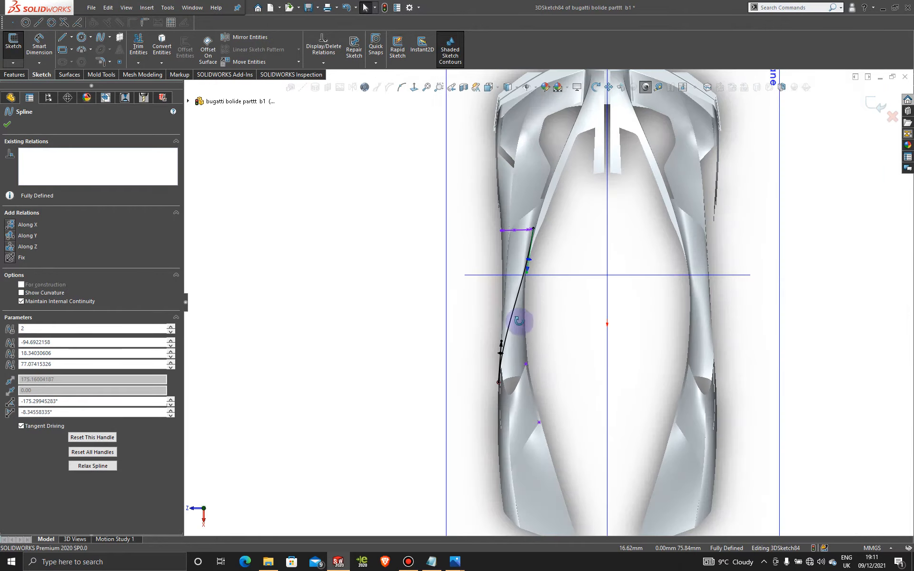
Step: Check the reshaped lengthwise spline against the body side and exit its 3D sketch
{"action": "middle_click_drag", "start_coordinate": [518, 320], "coordinate": [748, 297]}
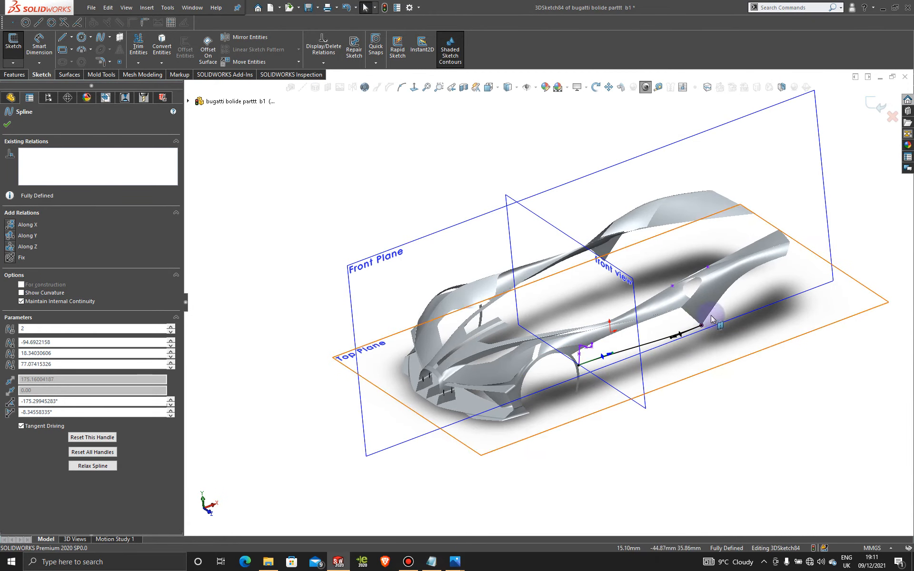
{"action": "scroll", "coordinate": [645, 333], "scroll_direction": "down", "scroll_amount": 5}
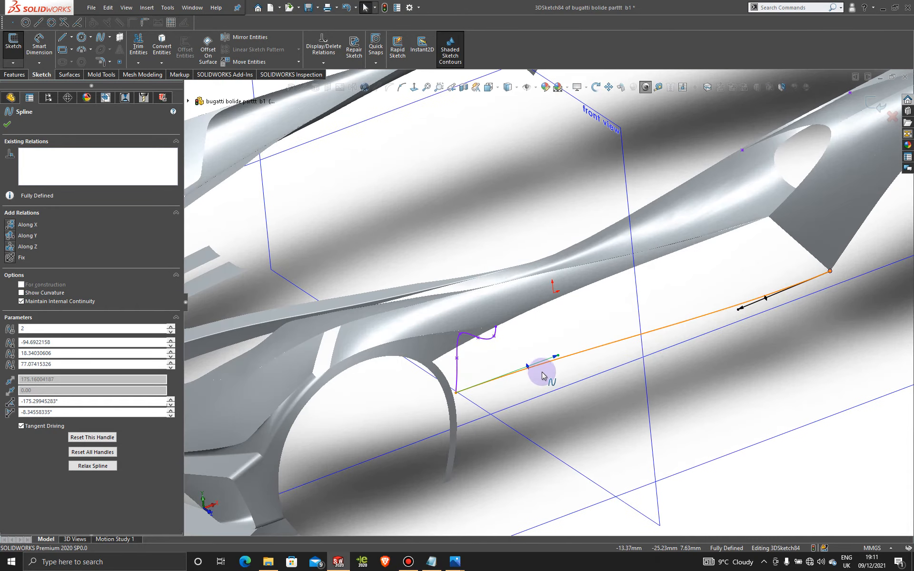
{"action": "middle_click_drag", "start_coordinate": [542, 376], "coordinate": [634, 293]}
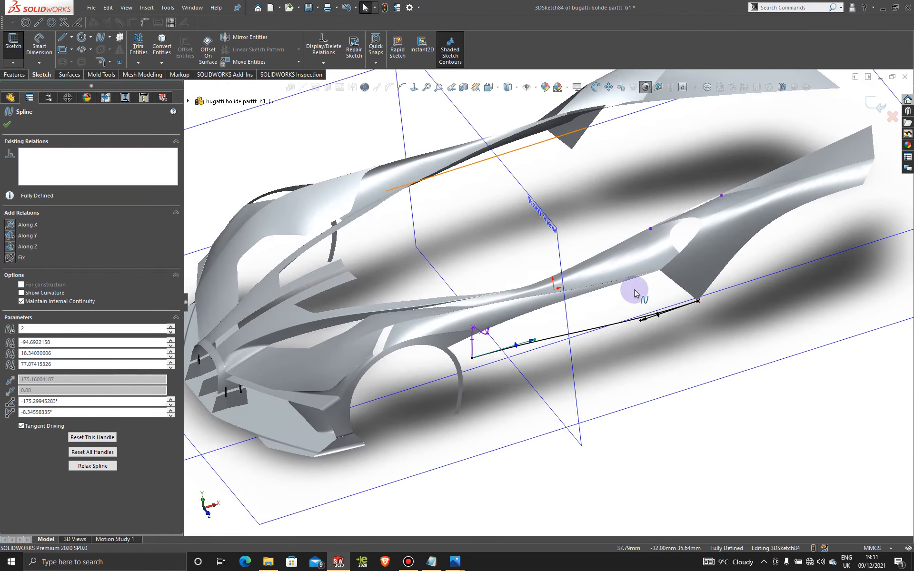
{"action": "scroll", "coordinate": [634, 293], "scroll_direction": "down", "scroll_amount": 2}
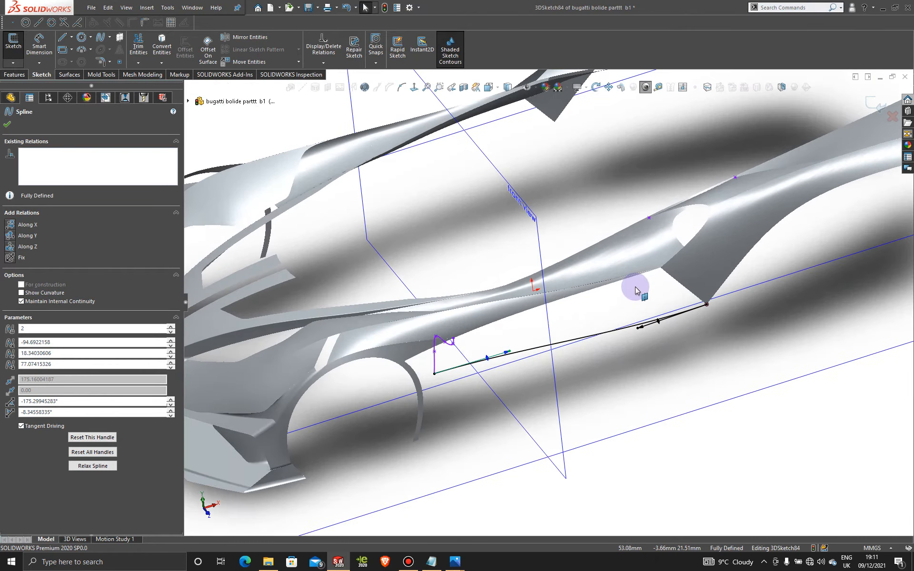
{"action": "left_click", "coordinate": [875, 99]}
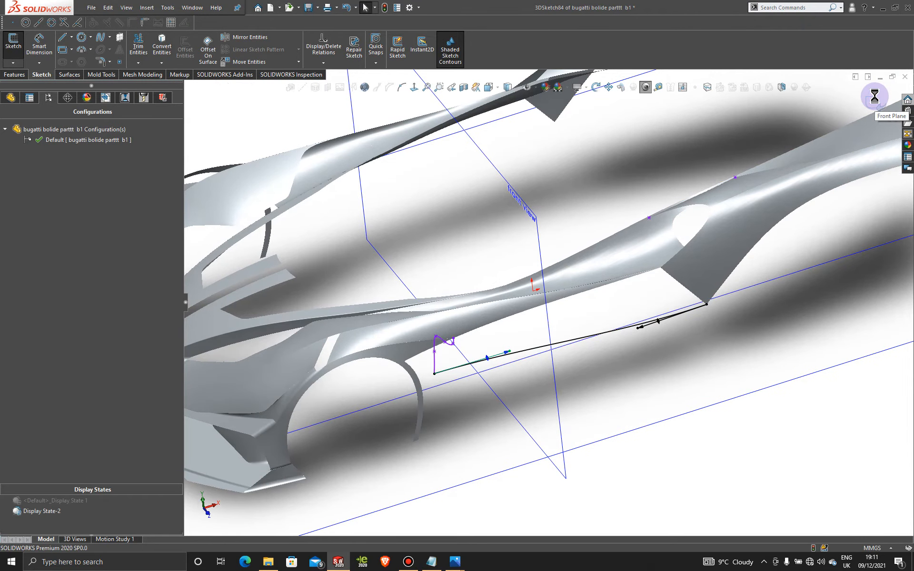
{"action": "left_click", "coordinate": [714, 341]}
Step: Study the car's lower side in the reference photo 960x0.jpg and return to the model
{"action": "mouse_move", "coordinate": [464, 564]}
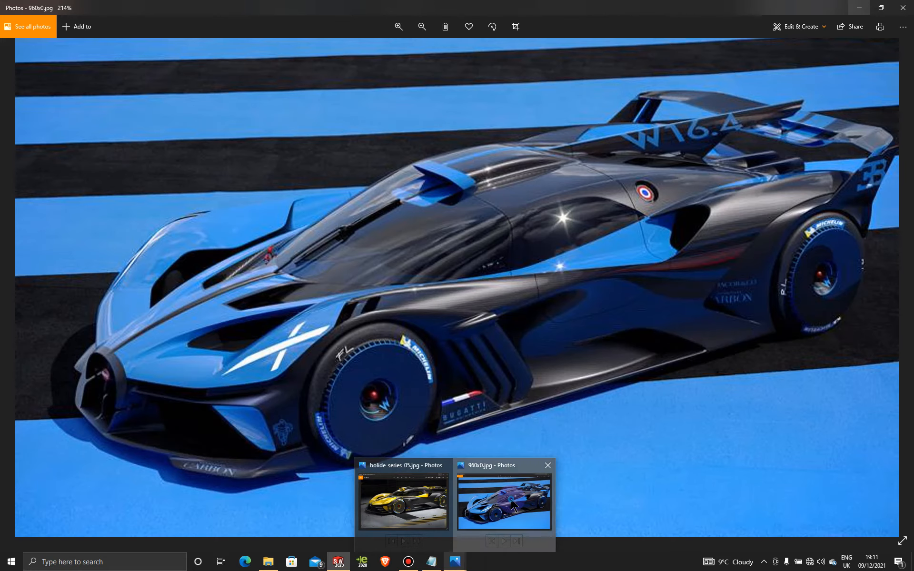
{"action": "left_click", "coordinate": [512, 504]}
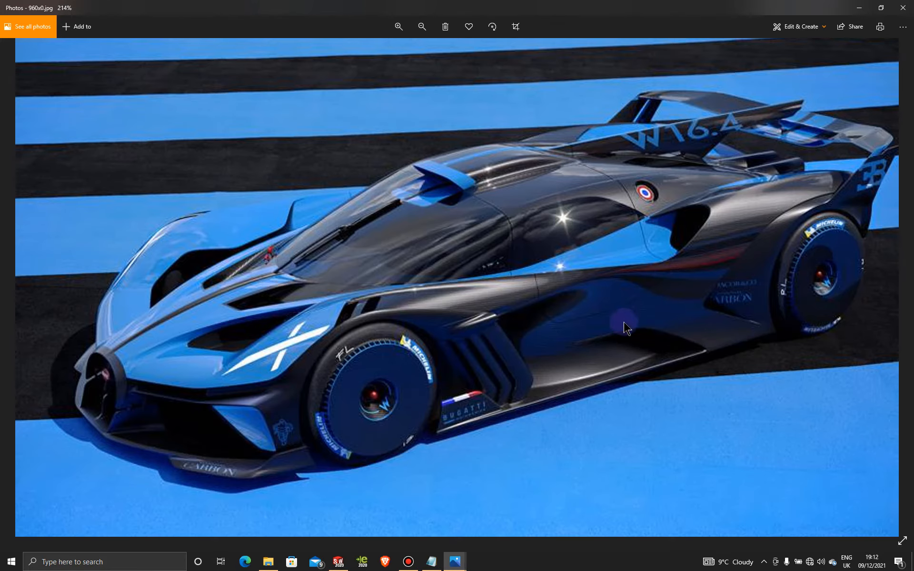
{"action": "left_click", "coordinate": [859, 8]}
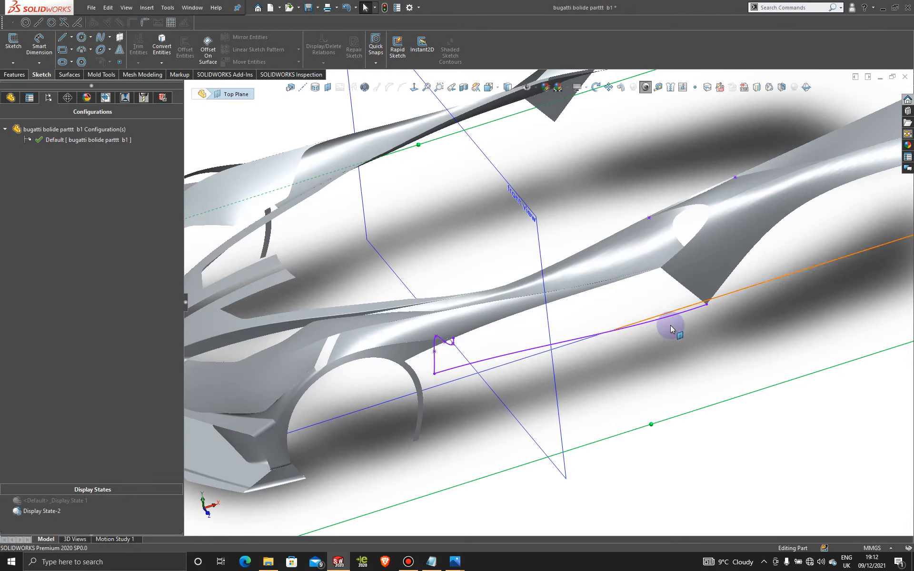
Step: Fill a surface with Contact edges between the curved spline, the side surface's lower edge, the lengthwise spline and the rear surface's slanted front edge
{"action": "scroll", "coordinate": [633, 304], "scroll_direction": "down", "scroll_amount": 2}
{"action": "mouse_move", "coordinate": [620, 285]}
{"action": "middle_mouse_down"}
{"action": "mouse_move", "coordinate": [638, 322]}
{"action": "mouse_move", "coordinate": [623, 261]}
{"action": "mouse_move", "coordinate": [679, 259]}
{"action": "middle_mouse_up"}
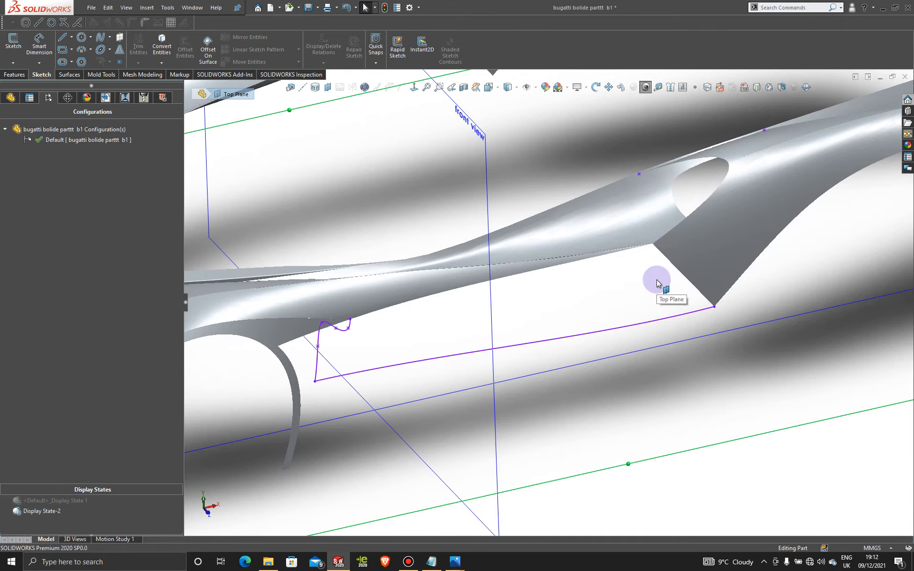
{"action": "mouse_move", "coordinate": [608, 300]}
{"action": "middle_mouse_down"}
{"action": "mouse_move", "coordinate": [601, 267]}
{"action": "mouse_move", "coordinate": [595, 289]}
{"action": "mouse_move", "coordinate": [612, 280]}
{"action": "middle_mouse_up"}
{"action": "key", "text": "Escape"}
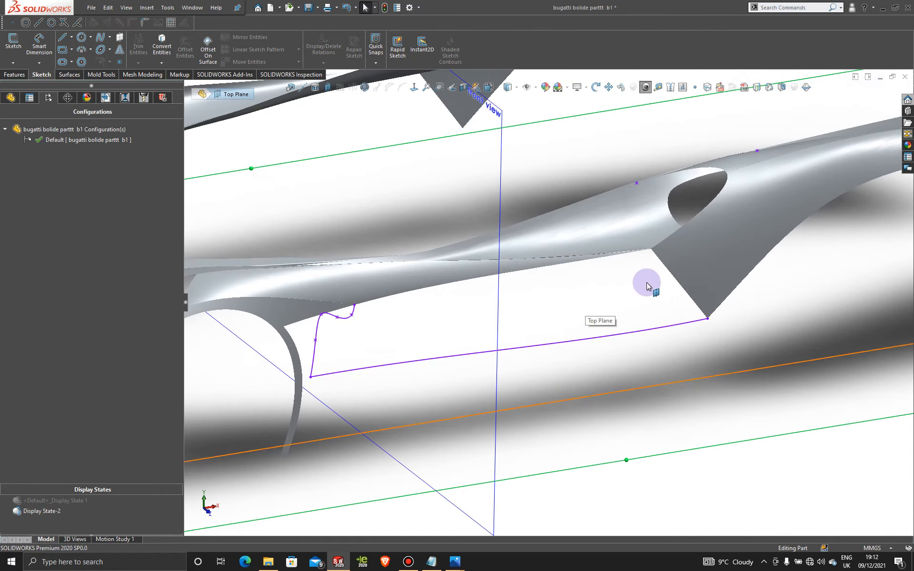
{"action": "left_click", "coordinate": [70, 75]}
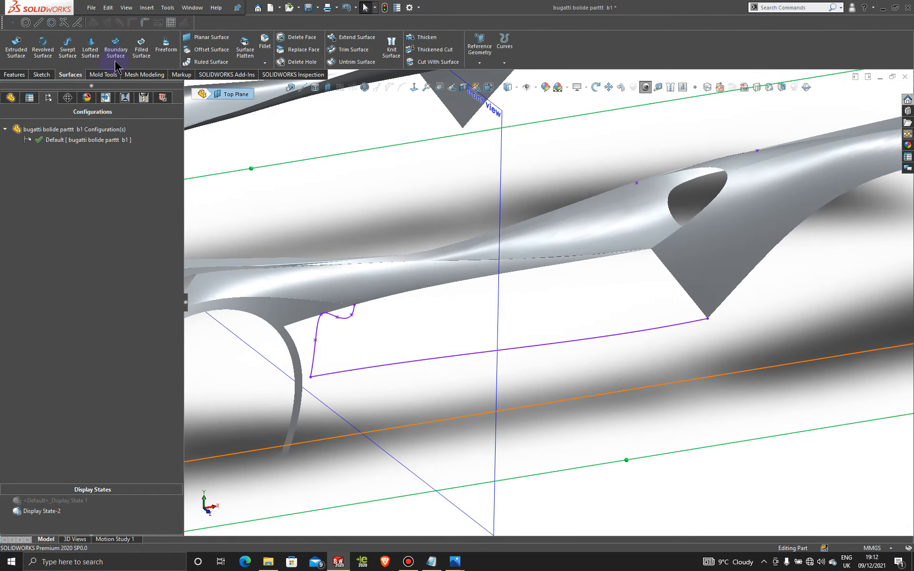
{"action": "left_click", "coordinate": [142, 48]}
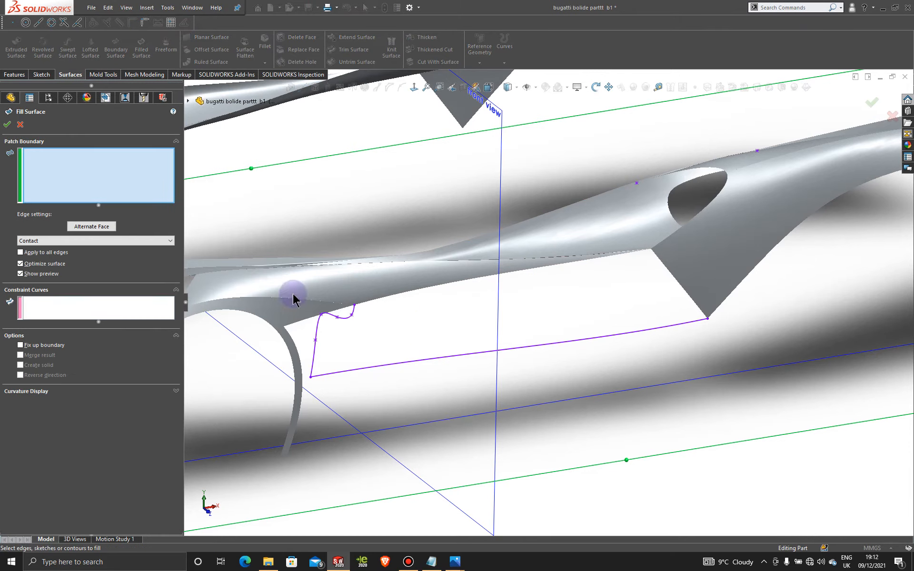
{"action": "left_click", "coordinate": [344, 318]}
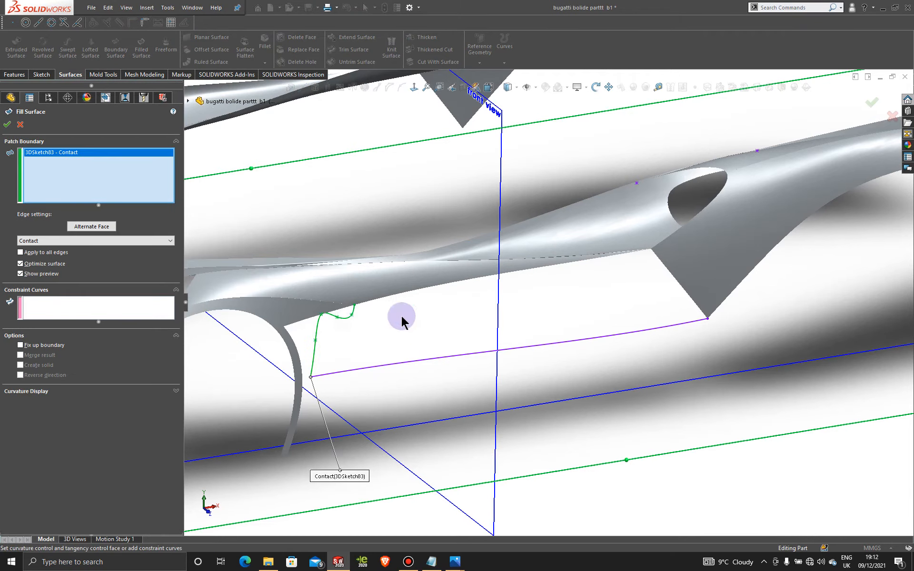
{"action": "left_click", "coordinate": [408, 294]}
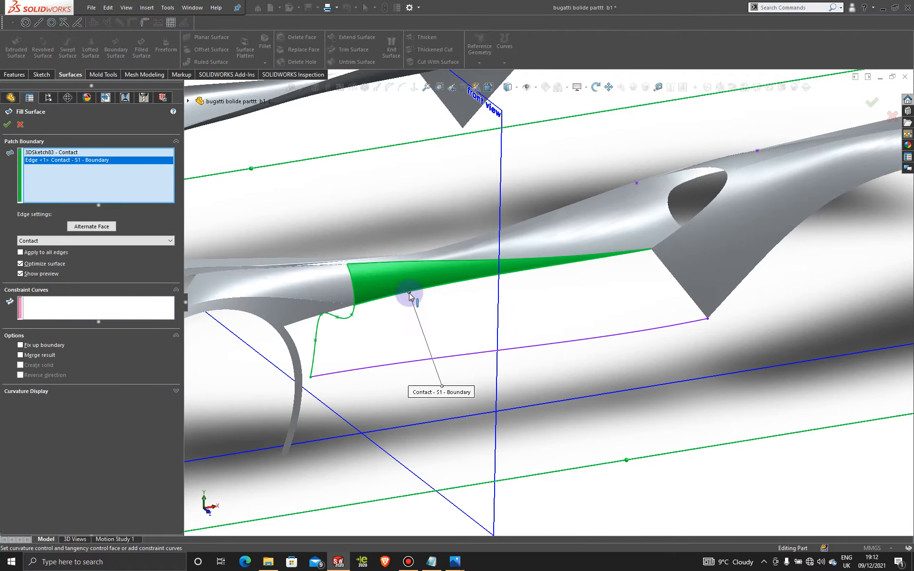
{"action": "left_click", "coordinate": [515, 352]}
{"action": "left_click", "coordinate": [678, 283]}
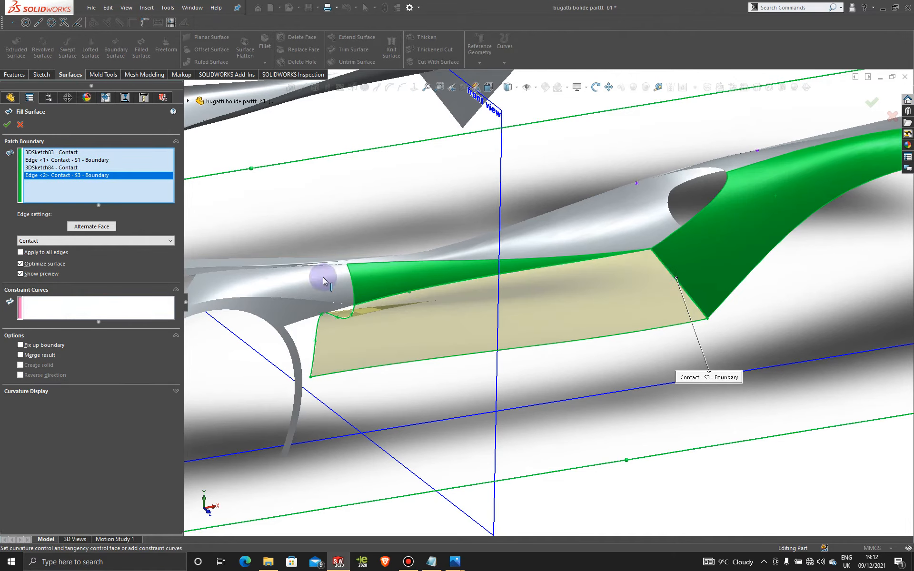
{"action": "left_click", "coordinate": [8, 123]}
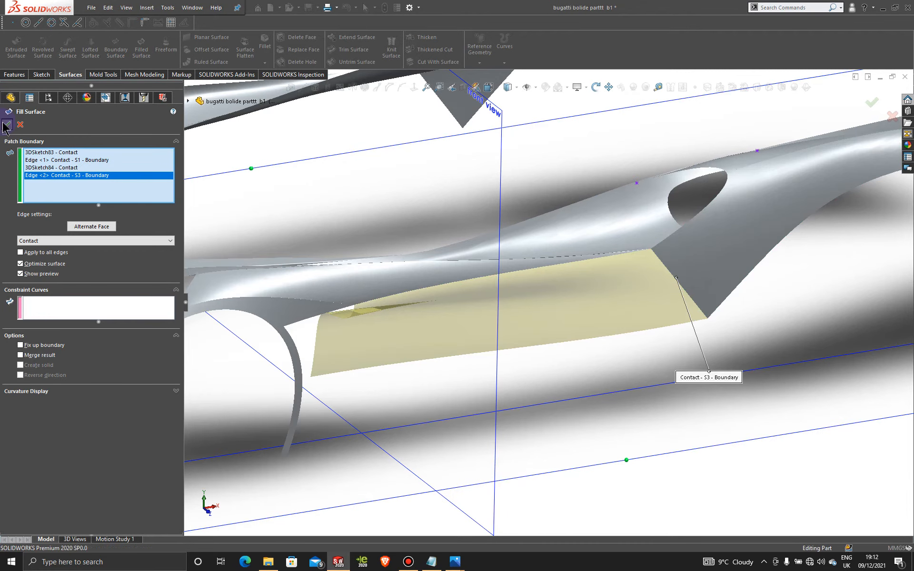
Step: Try a Tangent condition on the side surface's lower edge in the filled lower side surface
{"action": "middle_click_drag", "start_coordinate": [386, 236], "coordinate": [429, 235]}
{"action": "scroll", "coordinate": [431, 229], "scroll_direction": "up", "scroll_amount": 2}
{"action": "scroll", "coordinate": [519, 314], "scroll_direction": "down", "scroll_amount": 4}
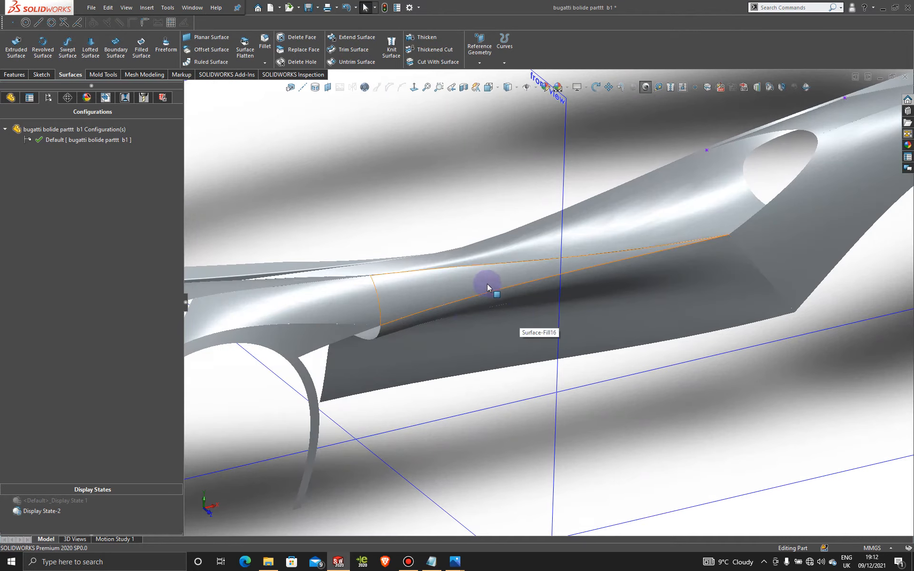
{"action": "scroll", "coordinate": [574, 385], "scroll_direction": "up", "scroll_amount": 2}
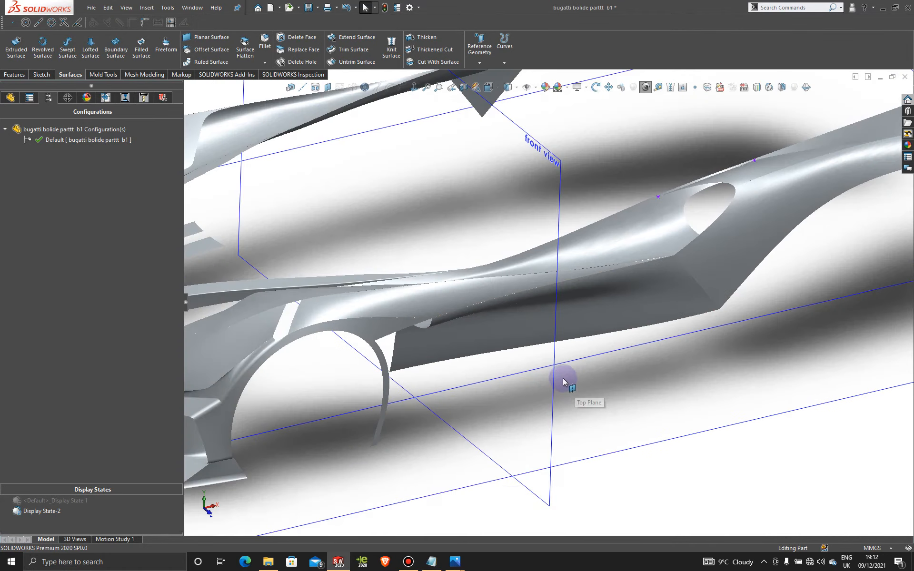
{"action": "middle_click_drag", "start_coordinate": [565, 378], "coordinate": [533, 302]}
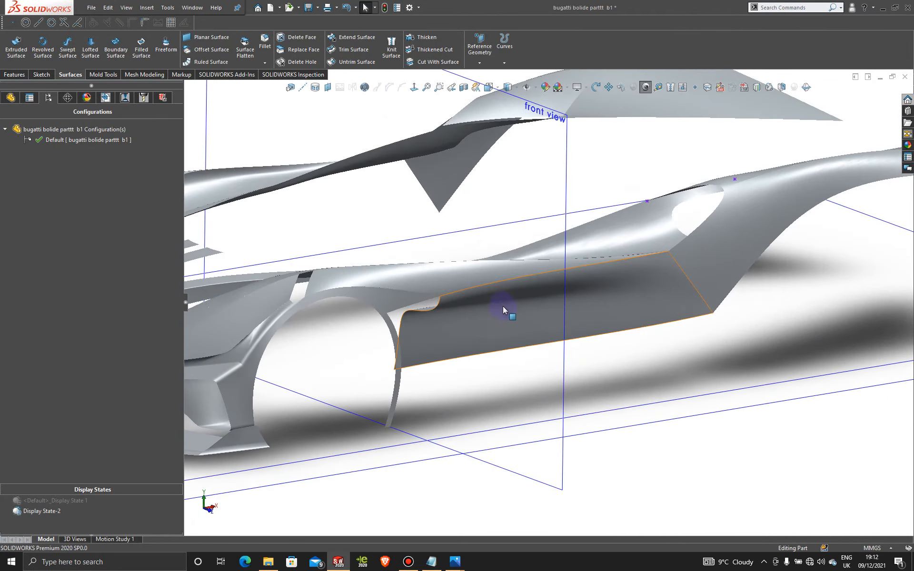
{"action": "right_click", "coordinate": [532, 301]}
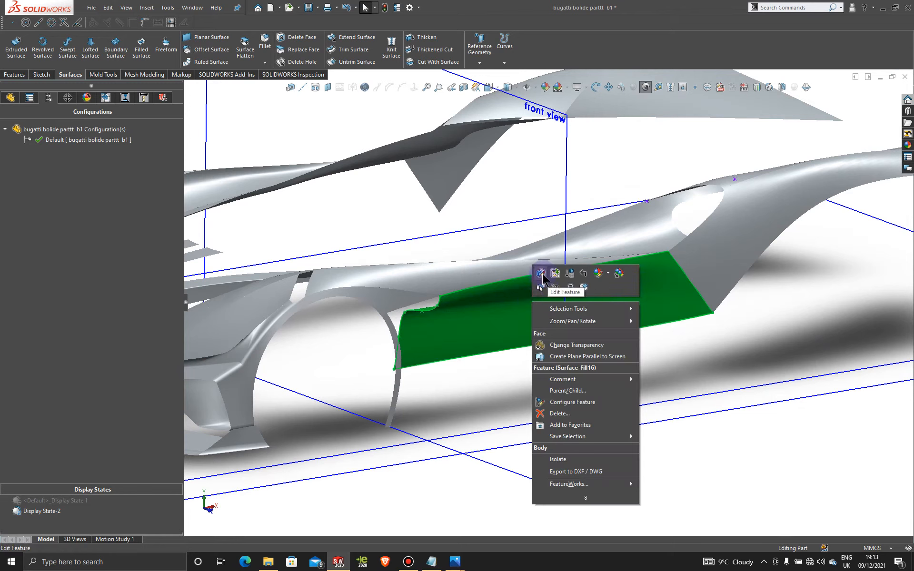
{"action": "left_click", "coordinate": [539, 274]}
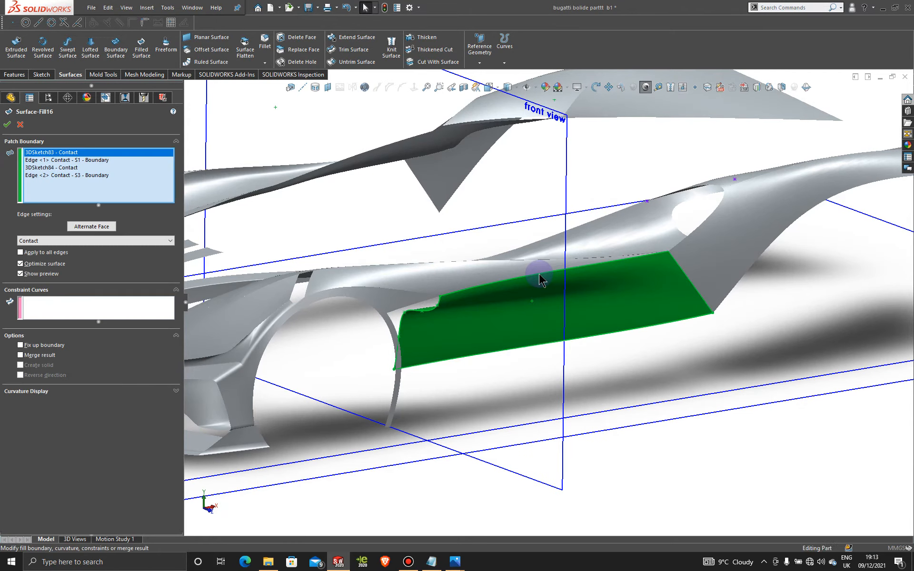
{"action": "left_click", "coordinate": [96, 159]}
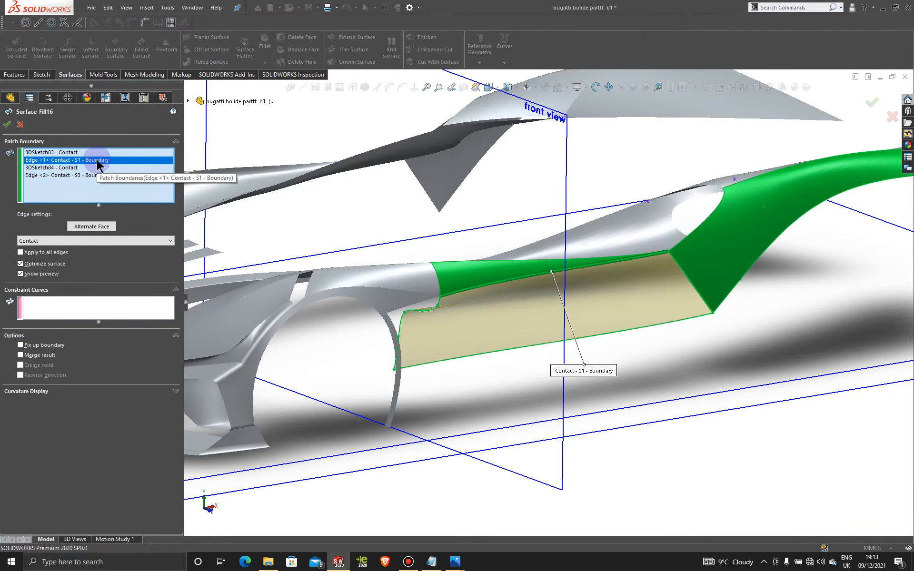
{"action": "left_click", "coordinate": [93, 240]}
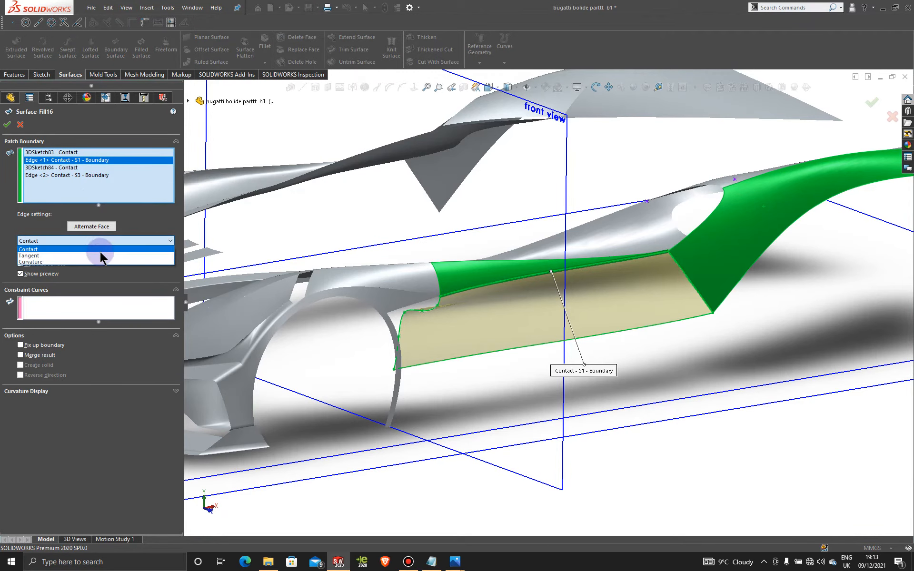
{"action": "left_click", "coordinate": [101, 256]}
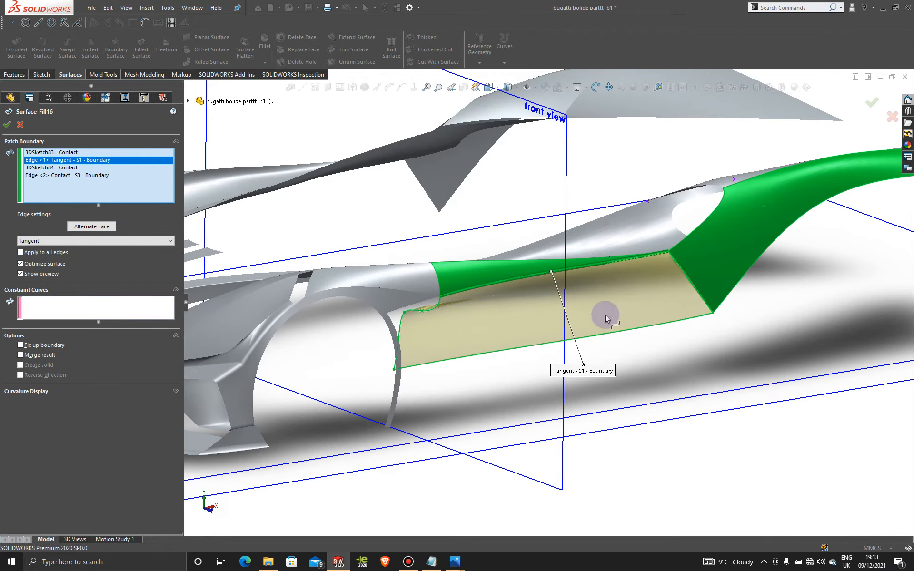
{"action": "middle_click_drag", "start_coordinate": [606, 312], "coordinate": [524, 372]}
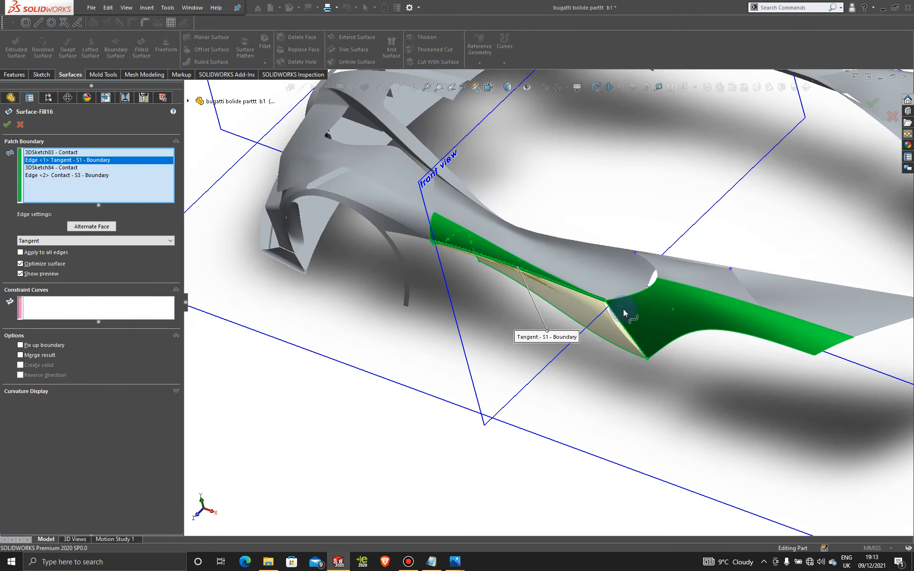
{"action": "scroll", "coordinate": [614, 314], "scroll_direction": "down", "scroll_amount": 5}
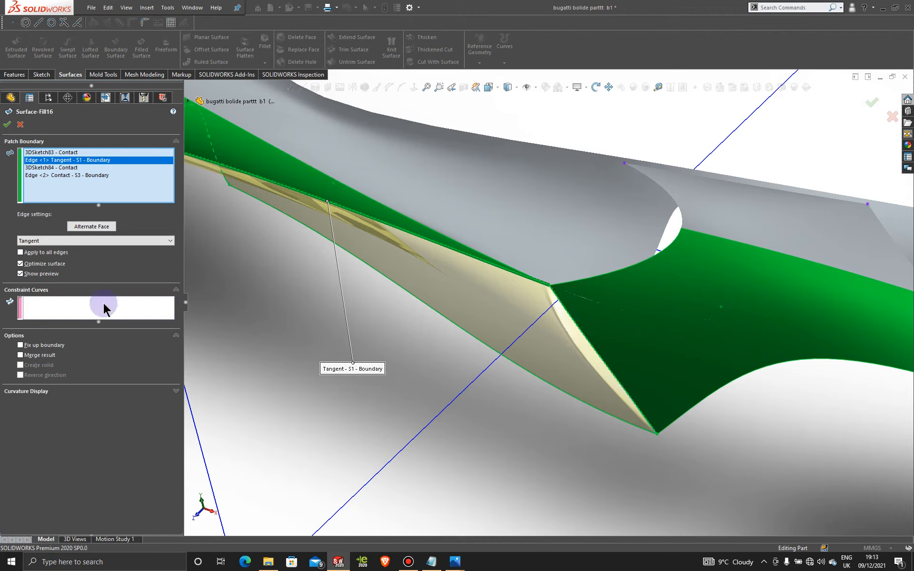
Step: Try to use the rear surface's slanted front edge as a constraint curve, and cancel the fill edit
{"action": "left_click", "coordinate": [98, 308]}
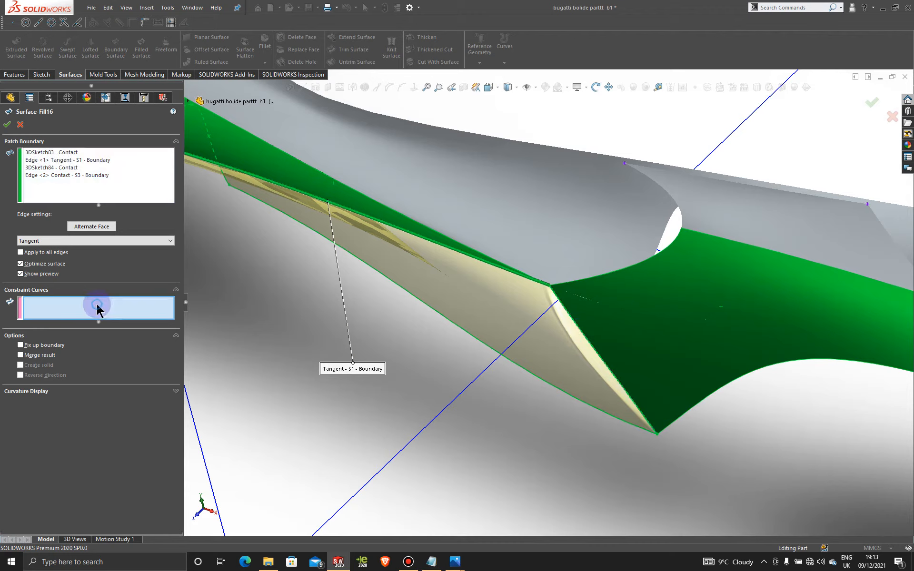
{"action": "left_click", "coordinate": [578, 331]}
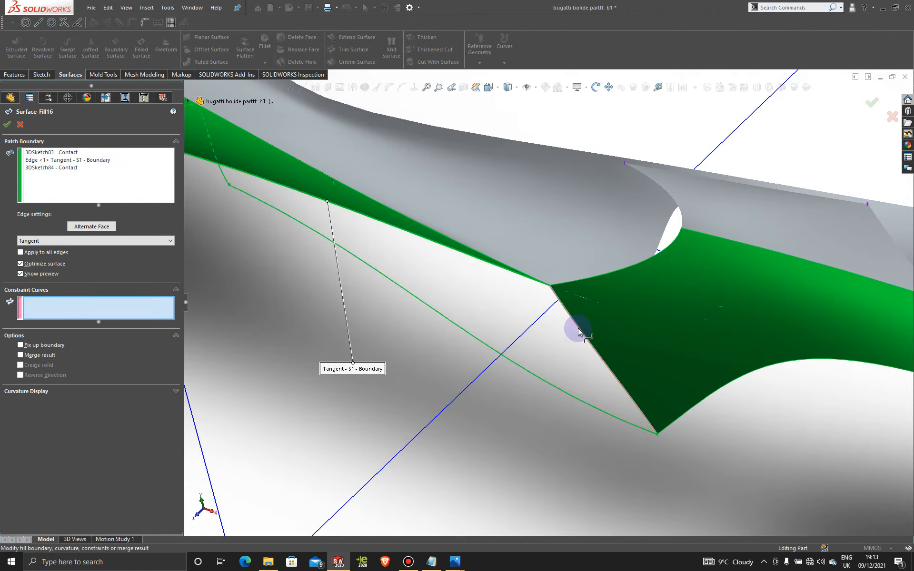
{"action": "left_click", "coordinate": [578, 331]}
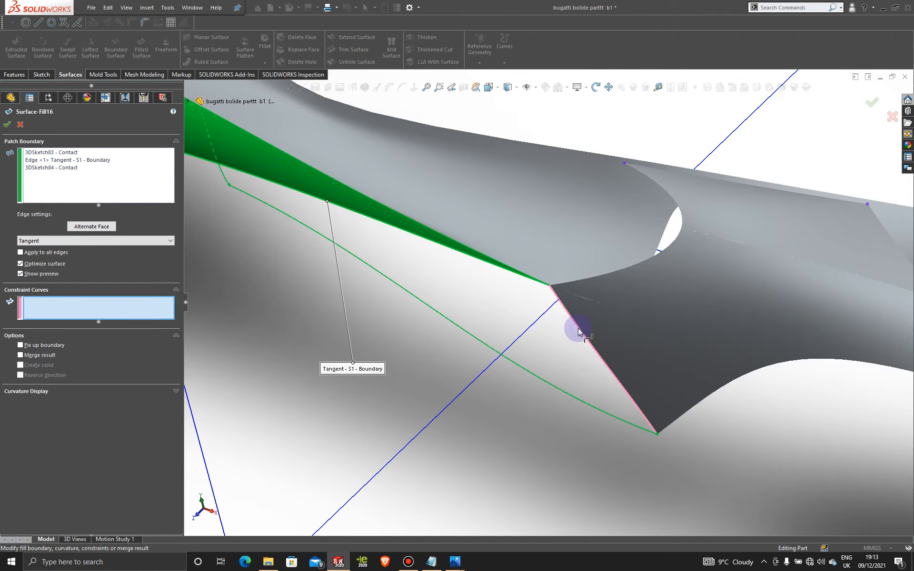
{"action": "left_click", "coordinate": [20, 125]}
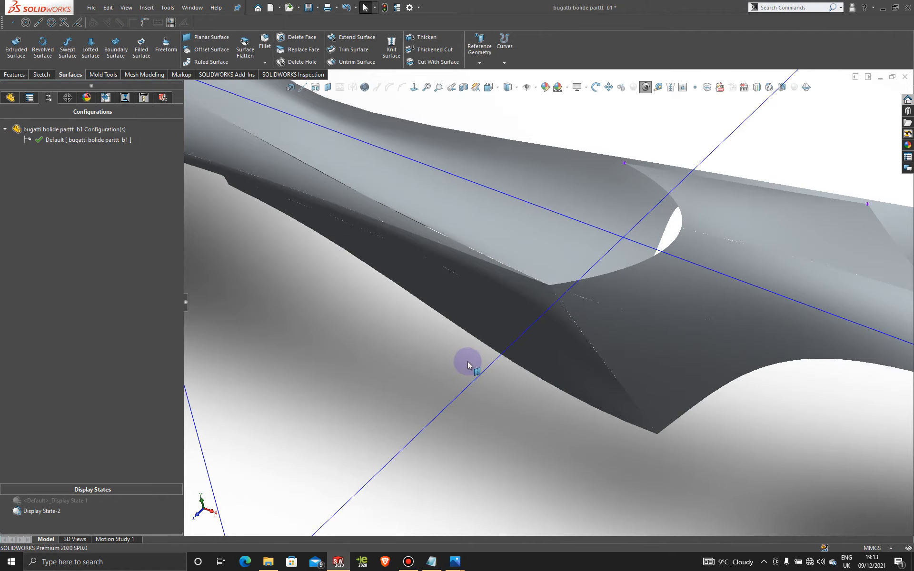
Step: Knit the filled lower side surface to the narrow side surface directly above it
{"action": "middle_click_drag", "start_coordinate": [468, 361], "coordinate": [612, 317]}
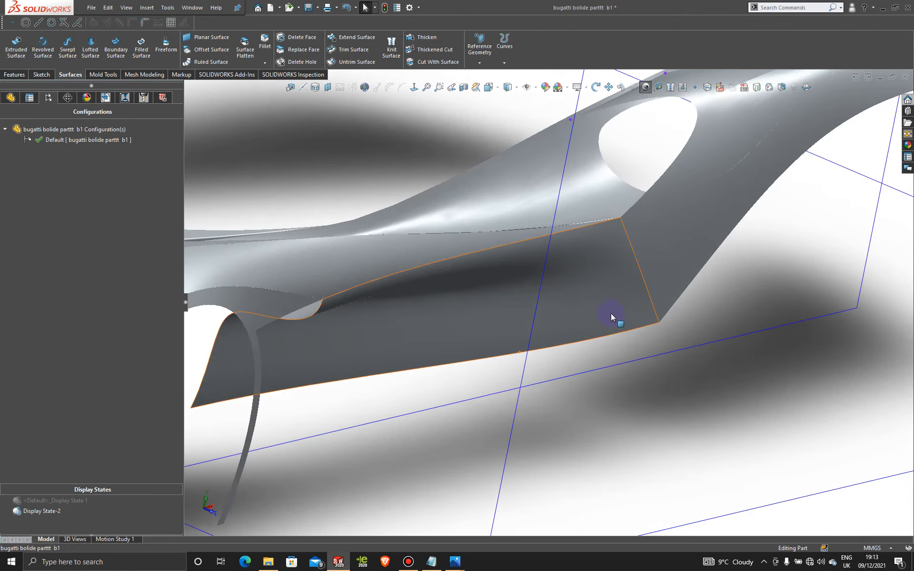
{"action": "middle_click_drag", "start_coordinate": [723, 332], "coordinate": [733, 312]}
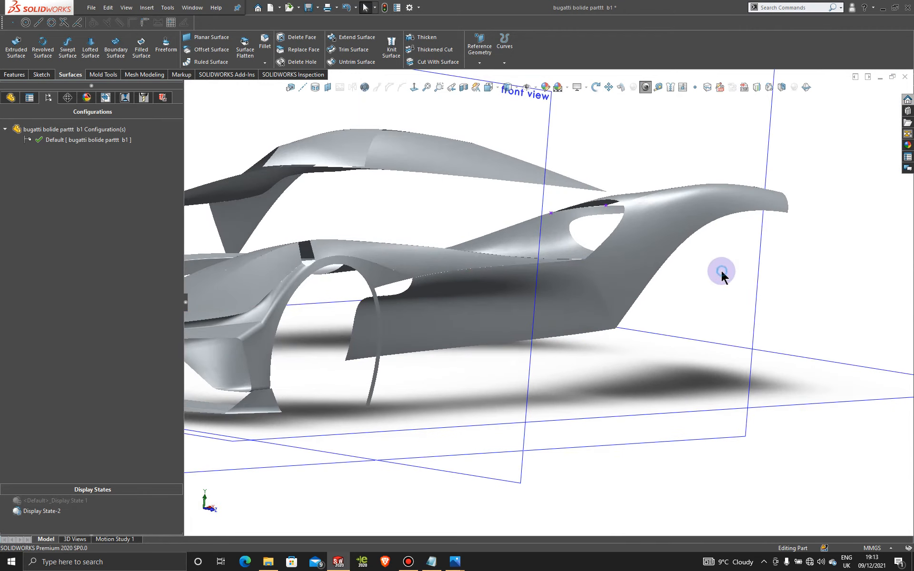
{"action": "scroll", "coordinate": [422, 271], "scroll_direction": "down", "scroll_amount": 4}
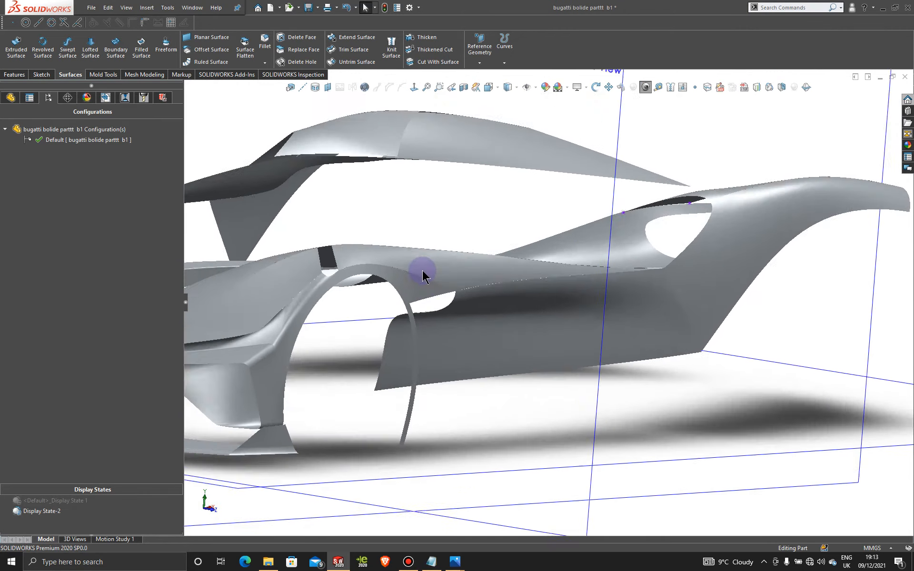
{"action": "middle_click_drag", "start_coordinate": [553, 331], "coordinate": [603, 347]}
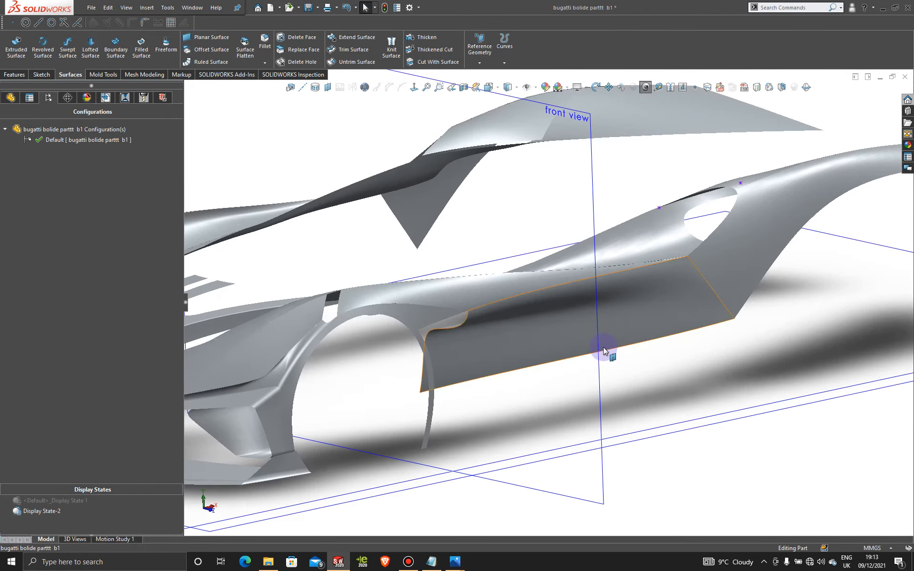
{"action": "scroll", "coordinate": [687, 370], "scroll_direction": "down", "scroll_amount": 2}
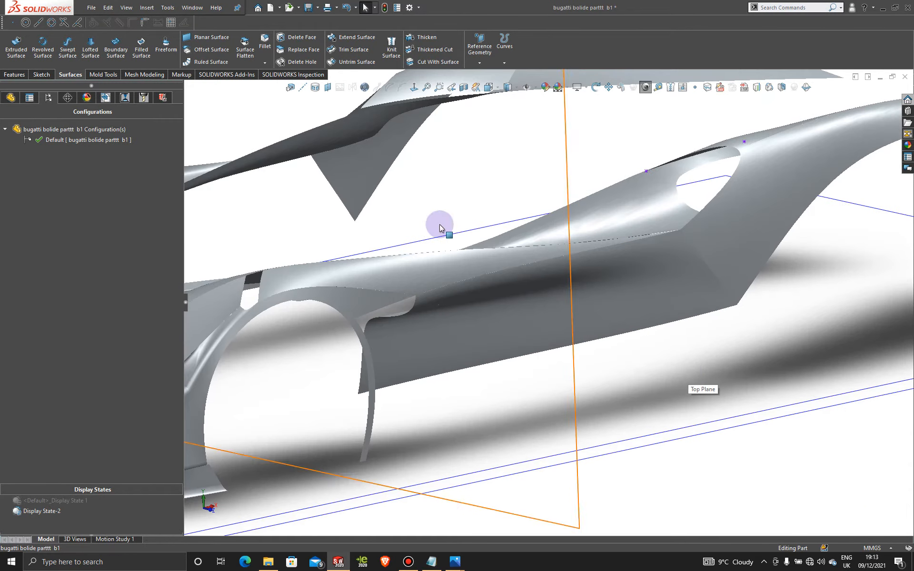
{"action": "left_click", "coordinate": [390, 44]}
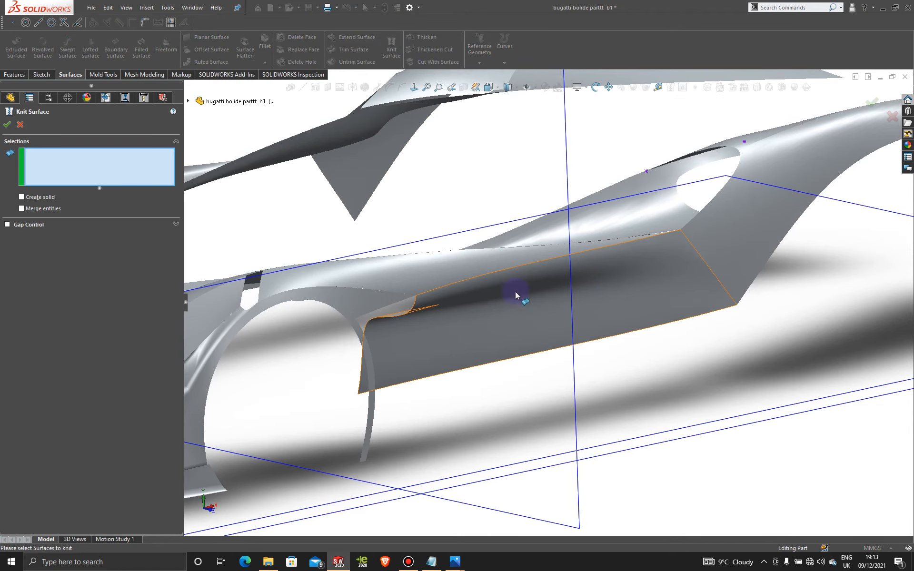
{"action": "left_click", "coordinate": [521, 312]}
{"action": "left_click", "coordinate": [488, 270]}
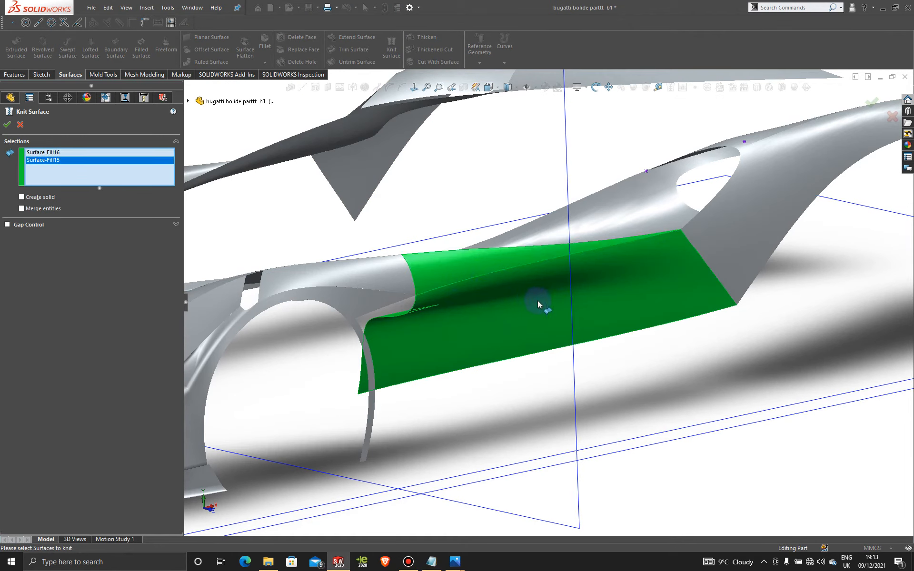
{"action": "left_click", "coordinate": [8, 125]}
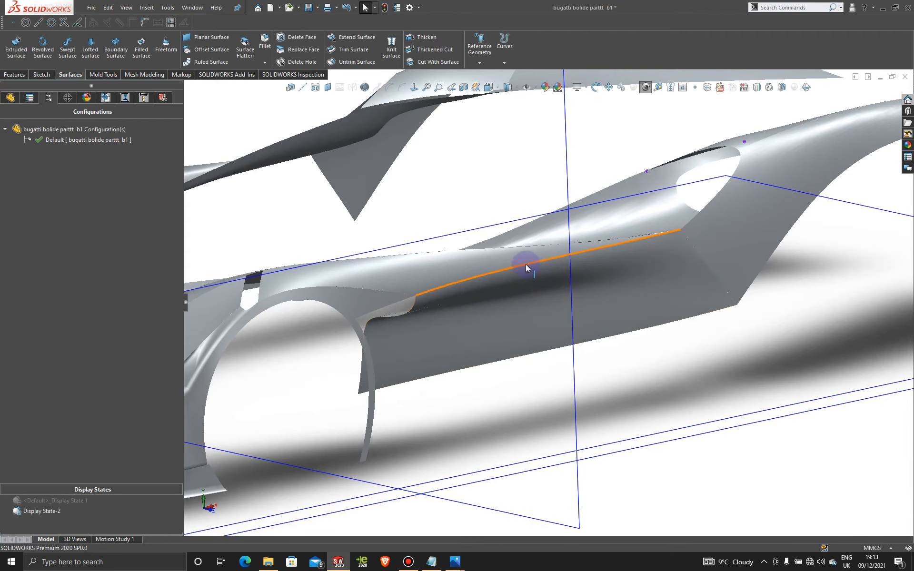
Step: Try a 1 mm edge fillet along the knitted seam, and switch to a face fillet between the upper and lower side faces
{"action": "left_click", "coordinate": [265, 47]}
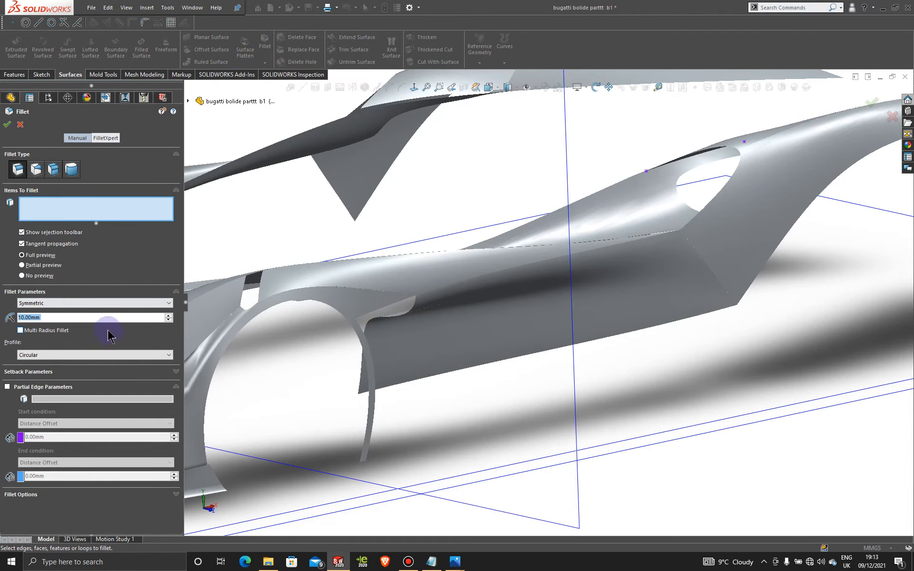
{"action": "type", "text": "1"}
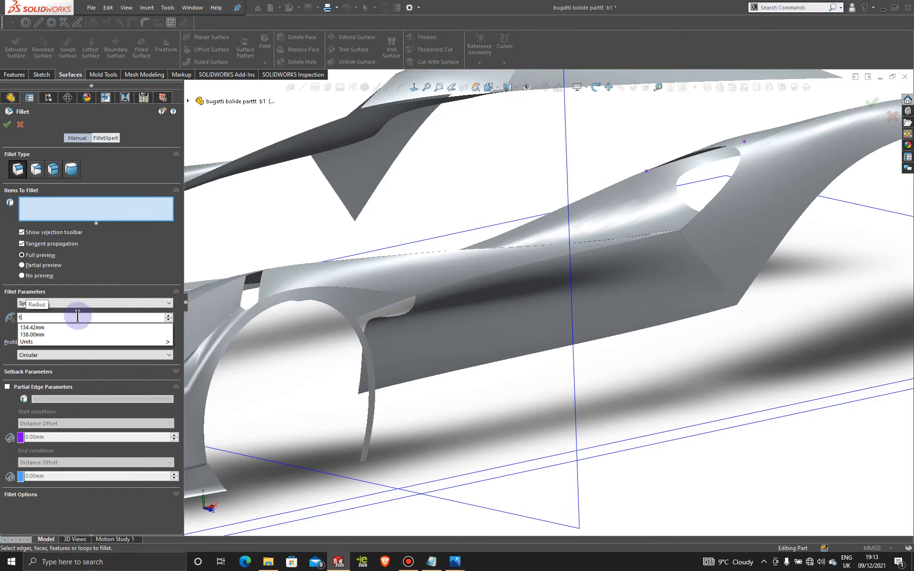
{"action": "left_click", "coordinate": [485, 280]}
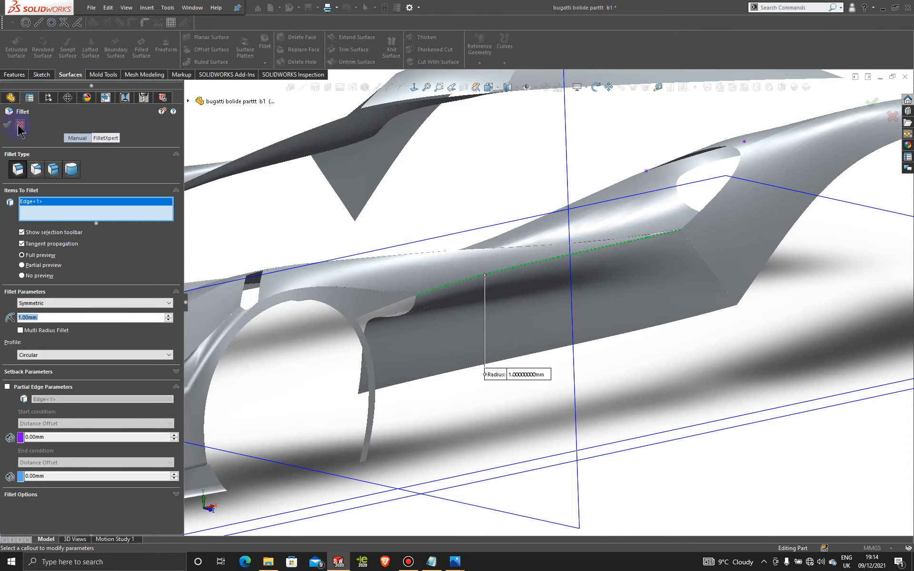
{"action": "left_click", "coordinate": [52, 171]}
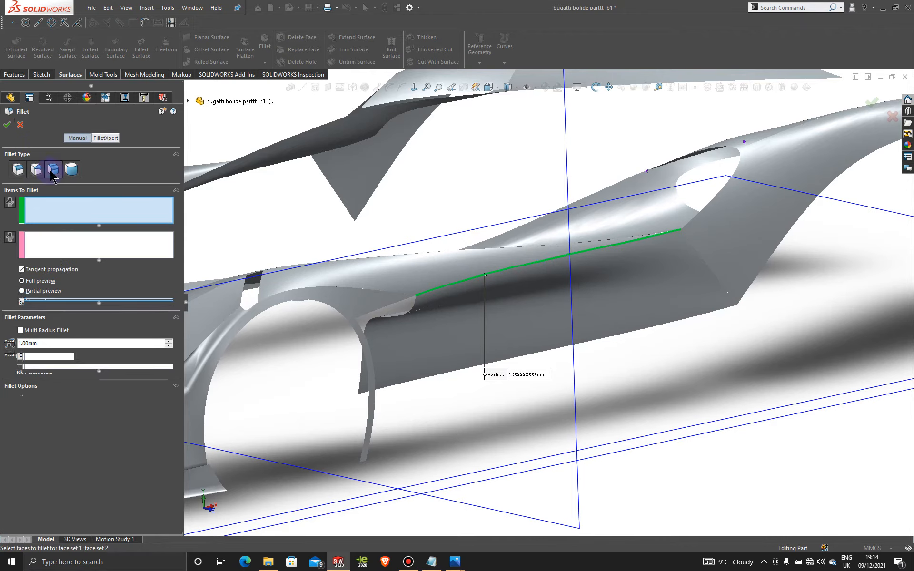
{"action": "left_click", "coordinate": [465, 267]}
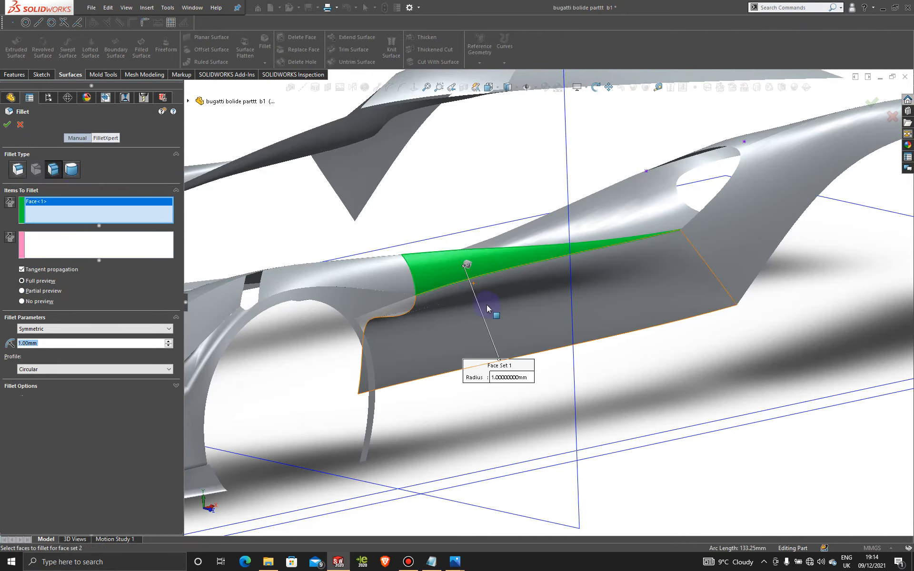
{"action": "left_click", "coordinate": [147, 249]}
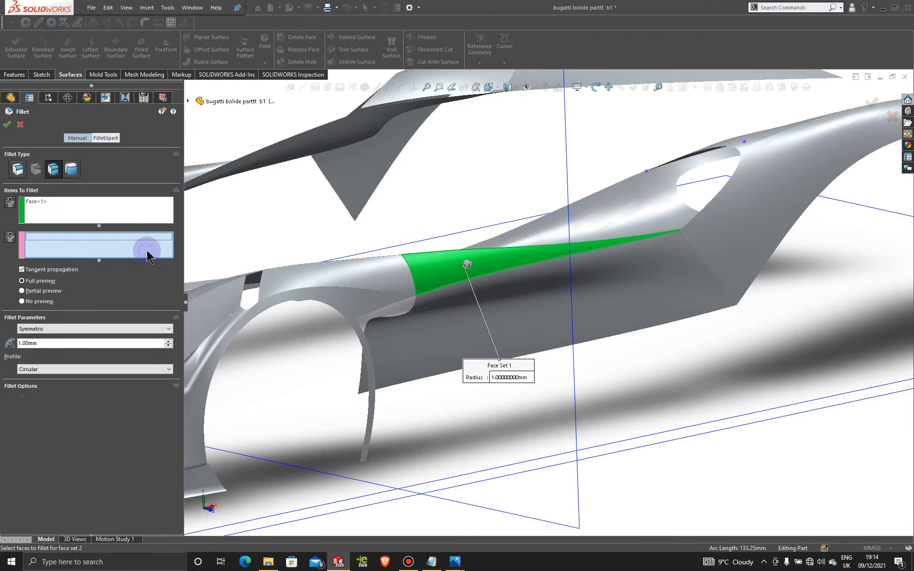
{"action": "left_click", "coordinate": [551, 285]}
Step: Set the face fillet's radius to 5 mm between the two side faces
{"action": "middle_click_drag", "start_coordinate": [547, 292], "coordinate": [499, 280]}
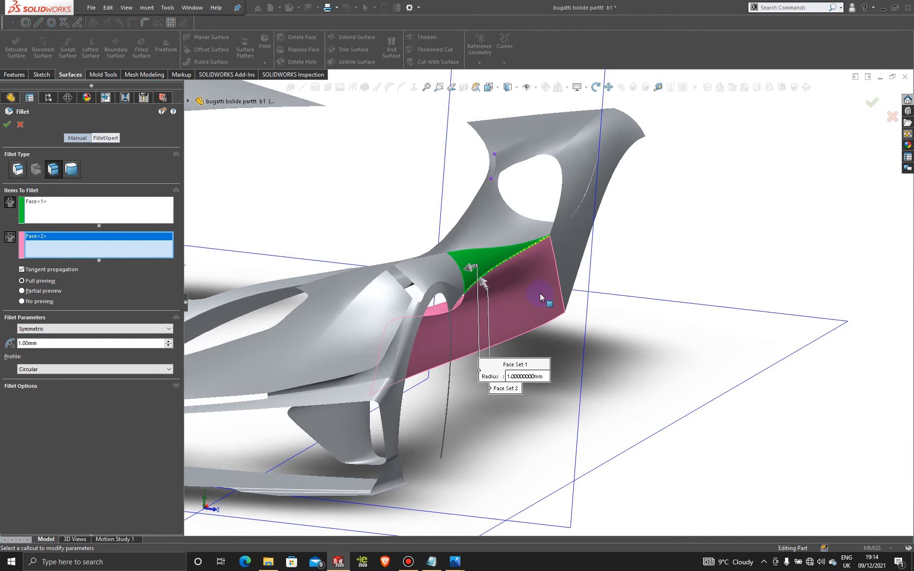
{"action": "scroll", "coordinate": [536, 298], "scroll_direction": "down", "scroll_amount": 5}
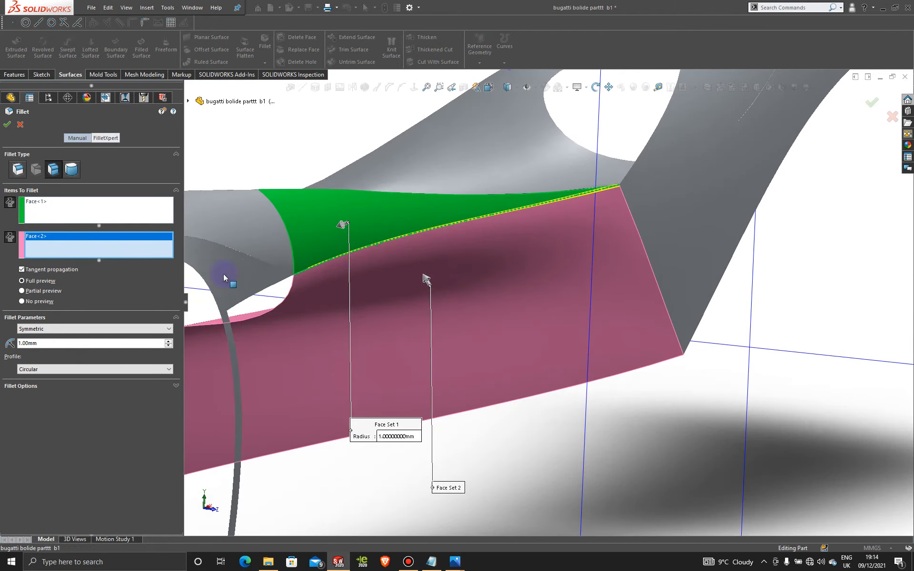
{"action": "left_click", "coordinate": [46, 343]}
{"action": "type", "text": "5"}
{"action": "key", "text": "Return"}
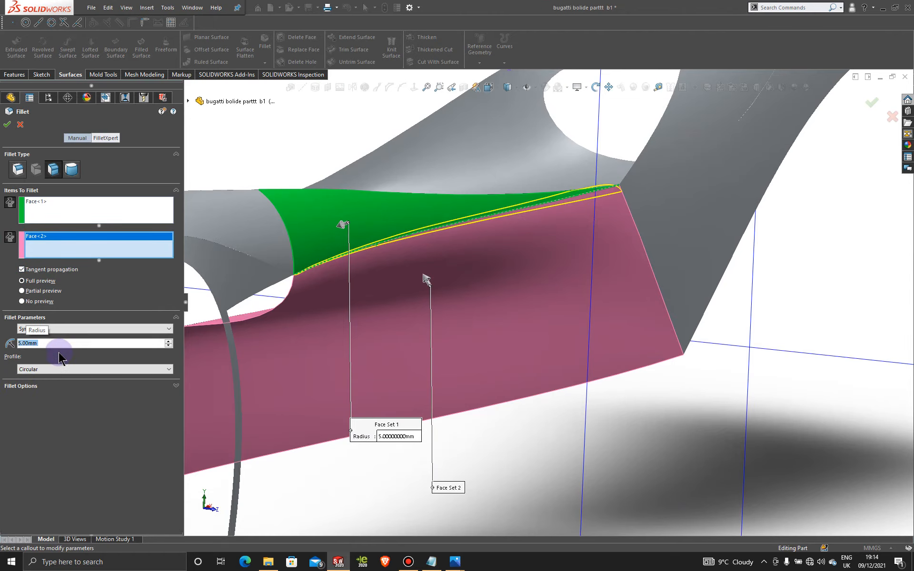
Step: Set the face fillet's radius to 7 mm and apply it along the seam between the two side faces
{"action": "scroll", "coordinate": [363, 265], "scroll_direction": "up", "scroll_amount": 3}
{"action": "middle_click_drag", "start_coordinate": [362, 260], "coordinate": [338, 298]}
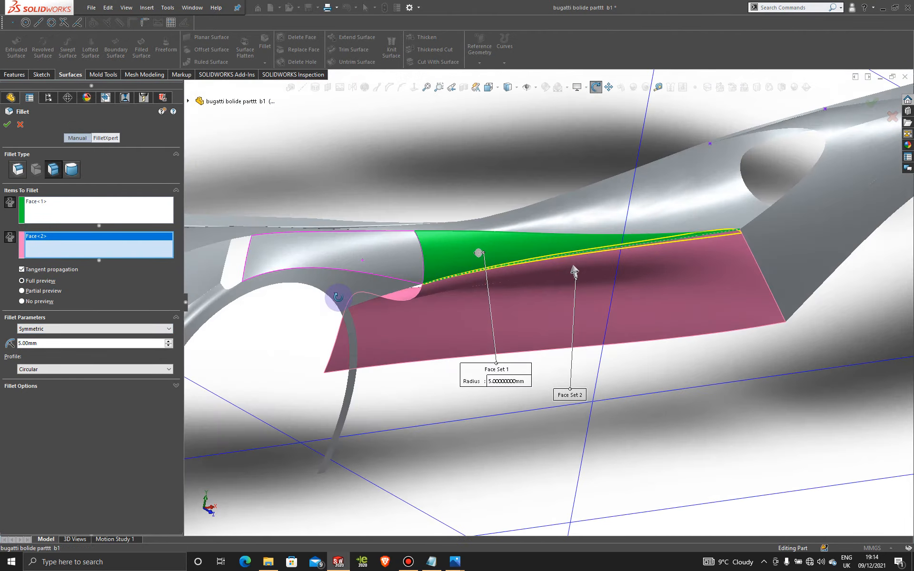
{"action": "scroll", "coordinate": [640, 266], "scroll_direction": "down", "scroll_amount": 5}
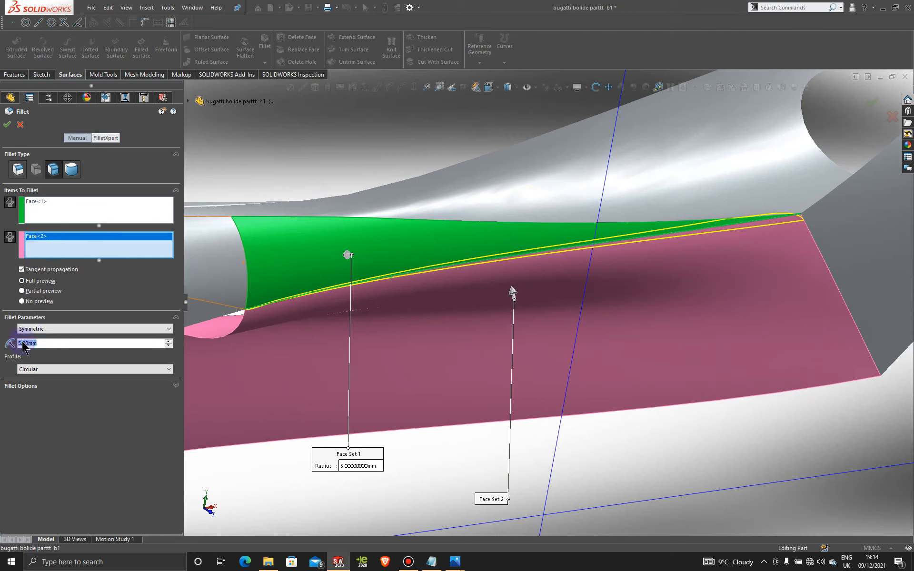
{"action": "type", "text": "7"}
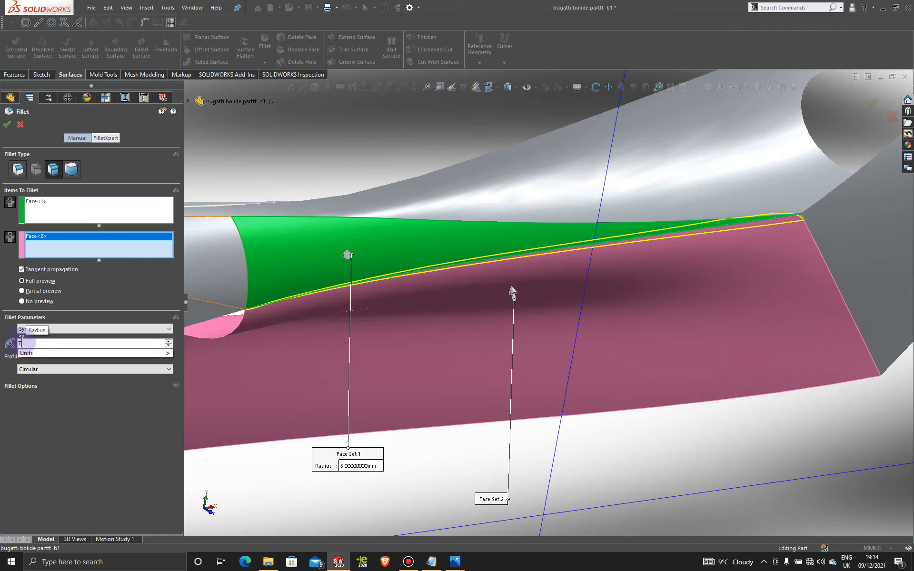
{"action": "key", "text": "Return"}
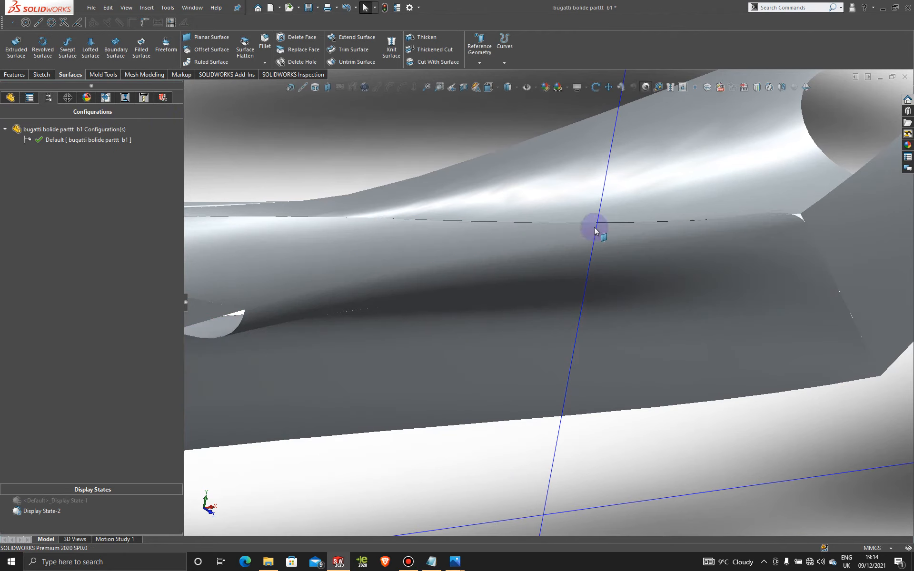
{"action": "middle_click_drag", "start_coordinate": [585, 225], "coordinate": [646, 245]}
{"action": "middle_click_drag", "start_coordinate": [580, 379], "coordinate": [539, 394]}
{"action": "scroll", "coordinate": [637, 280], "scroll_direction": "down", "scroll_amount": 4}
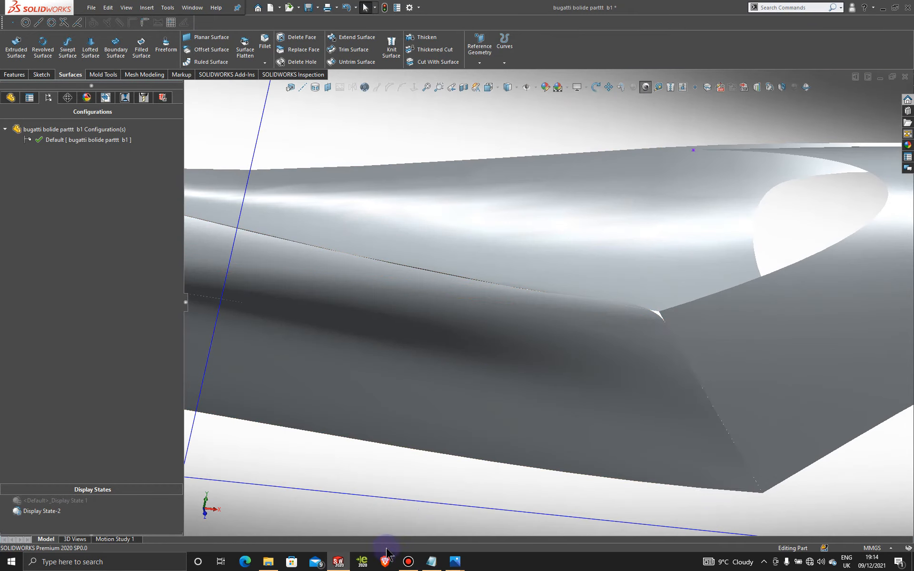
{"action": "left_click", "coordinate": [418, 565]}
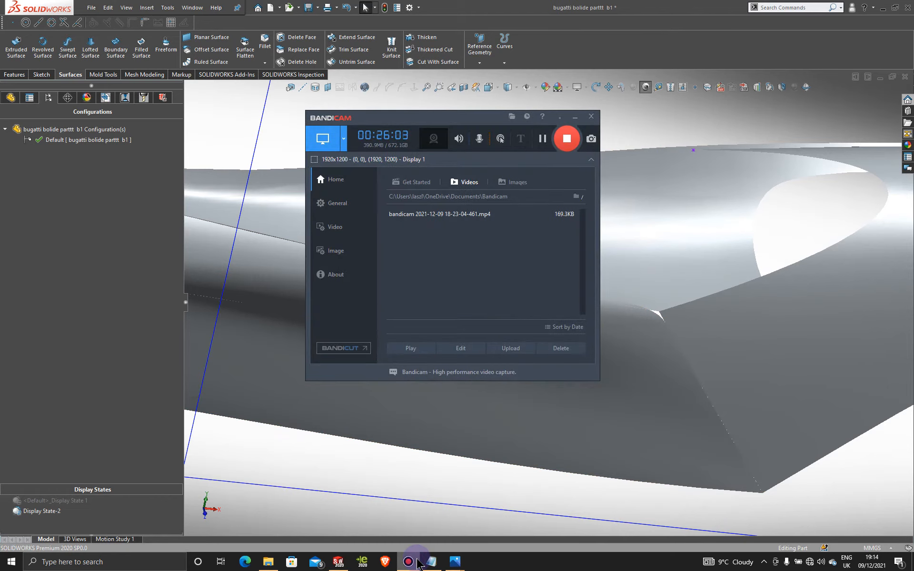
{"action": "left_click", "coordinate": [419, 564]}
{"action": "scroll", "coordinate": [540, 338], "scroll_direction": "up", "scroll_amount": 5}
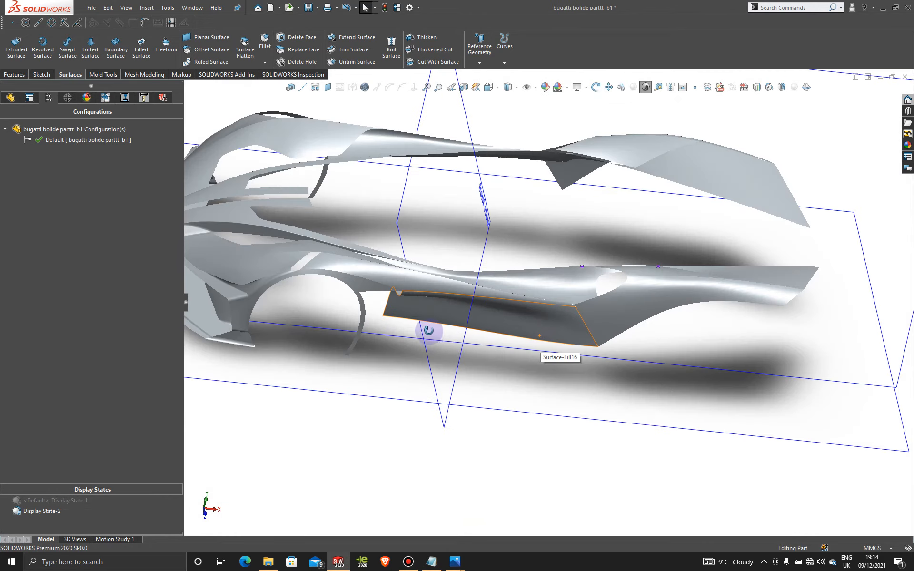
Step: Delete the face fillet between the upper and lower side faces
{"action": "scroll", "coordinate": [434, 341], "scroll_direction": "up", "scroll_amount": 3}
{"action": "left_click", "coordinate": [11, 98]}
{"action": "scroll", "coordinate": [86, 363], "scroll_direction": "down", "scroll_amount": 1}
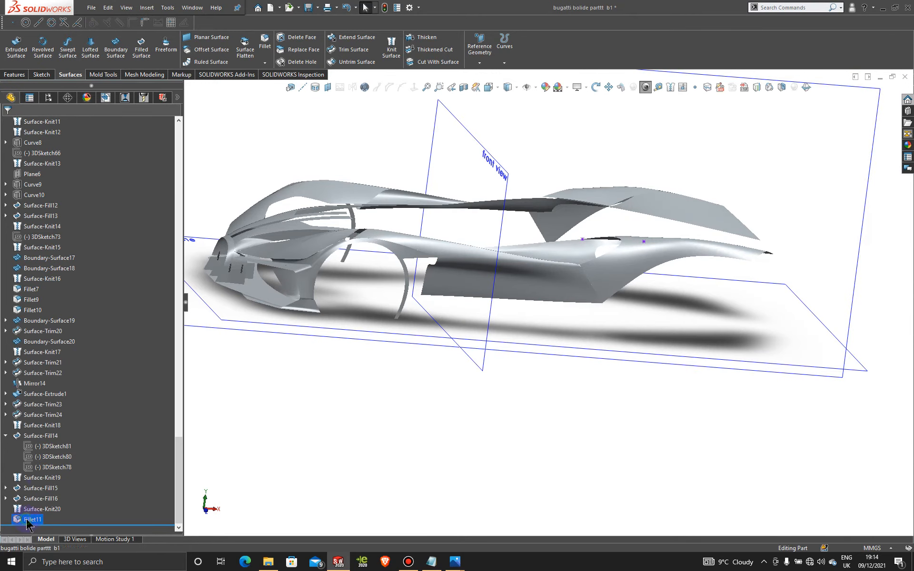
{"action": "right_click", "coordinate": [27, 523]}
{"action": "left_click", "coordinate": [67, 428]}
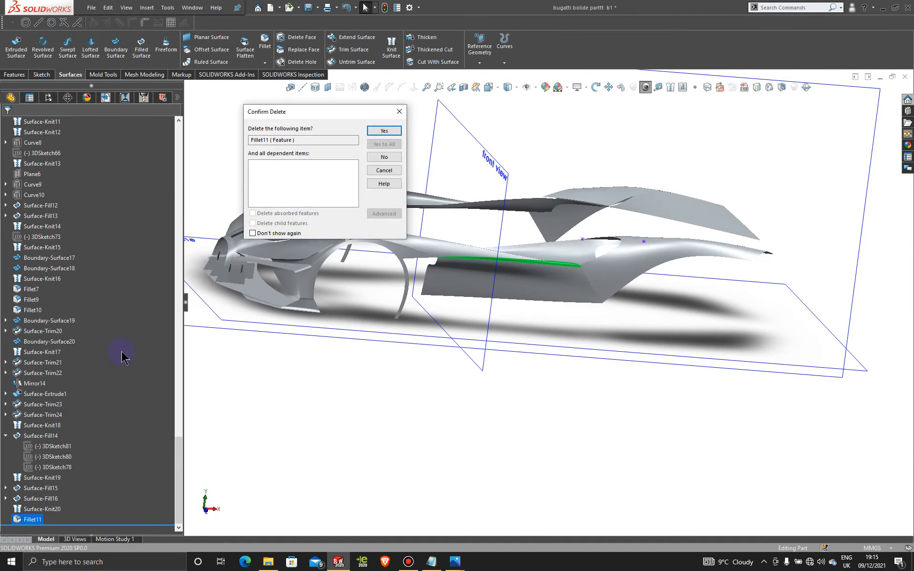
{"action": "left_click", "coordinate": [384, 130]}
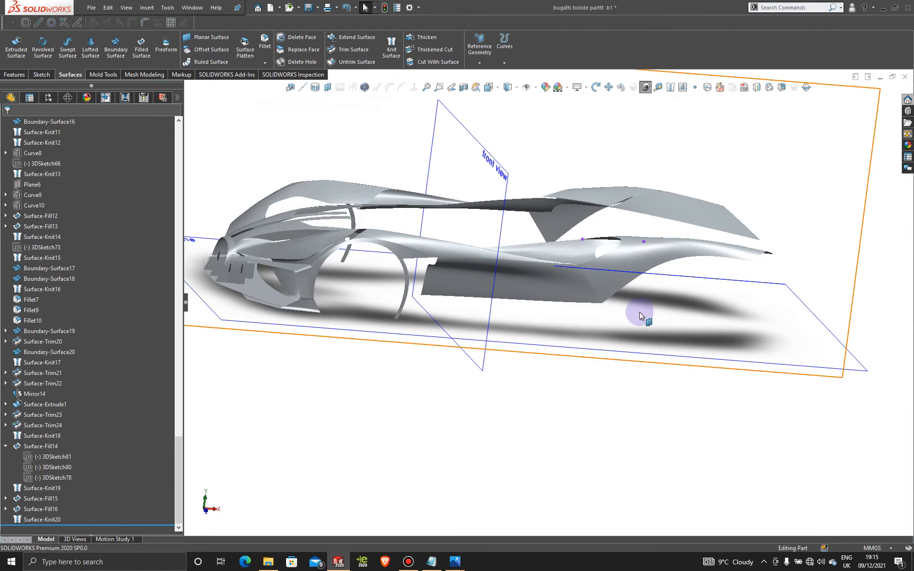
Step: Delete the filled lower side surface behind the front wheel arch together with its dependent knit
{"action": "scroll", "coordinate": [527, 278], "scroll_direction": "down", "scroll_amount": 4}
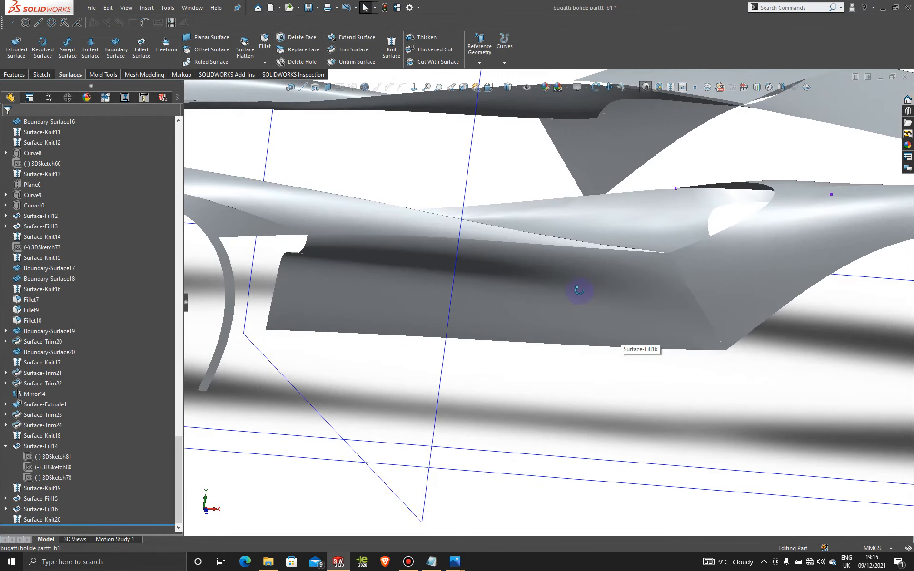
{"action": "middle_click_drag", "start_coordinate": [578, 290], "coordinate": [608, 289]}
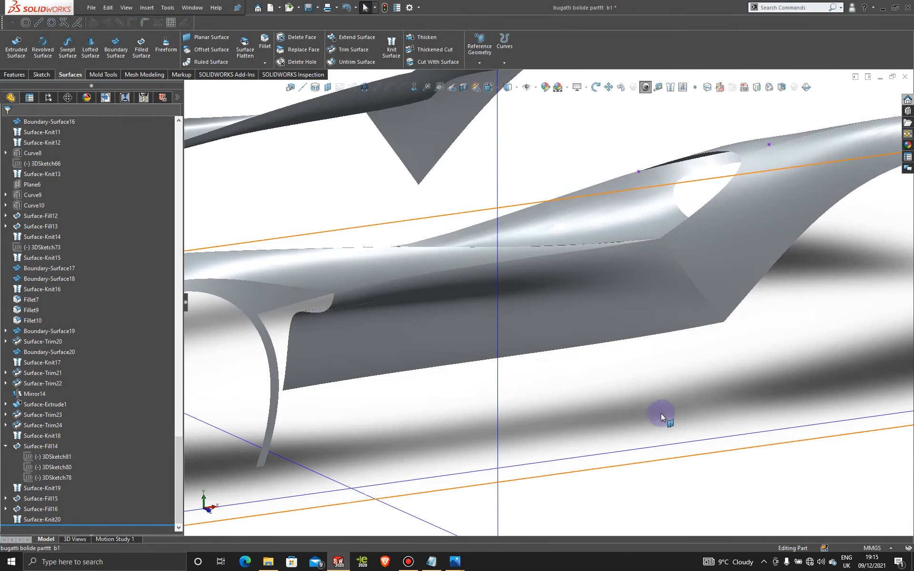
{"action": "scroll", "coordinate": [682, 405], "scroll_direction": "up", "scroll_amount": 3}
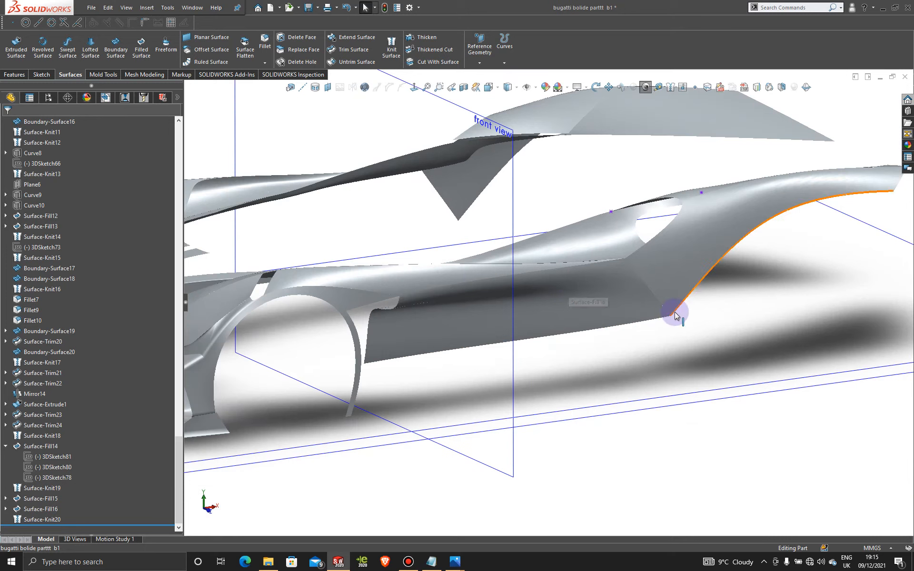
{"action": "right_click", "coordinate": [631, 297]}
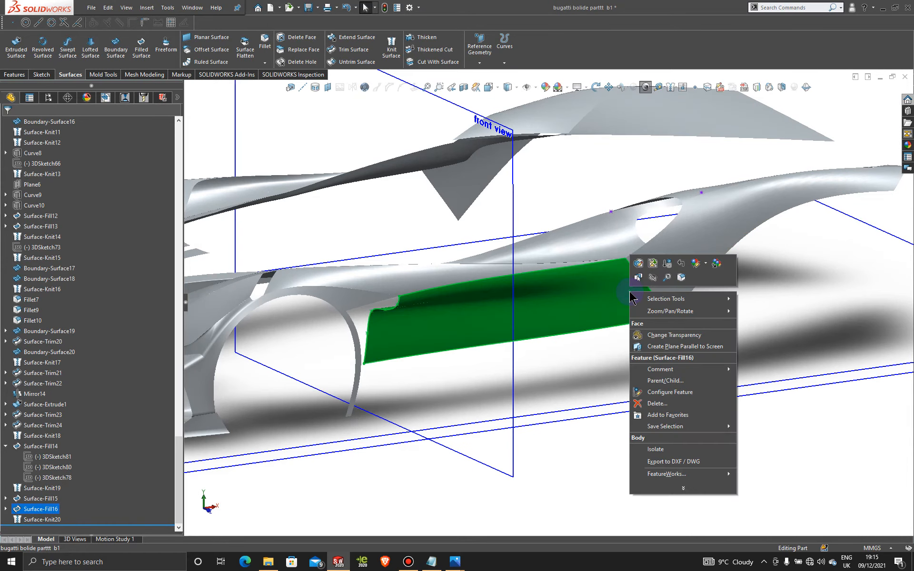
{"action": "left_click", "coordinate": [799, 256]}
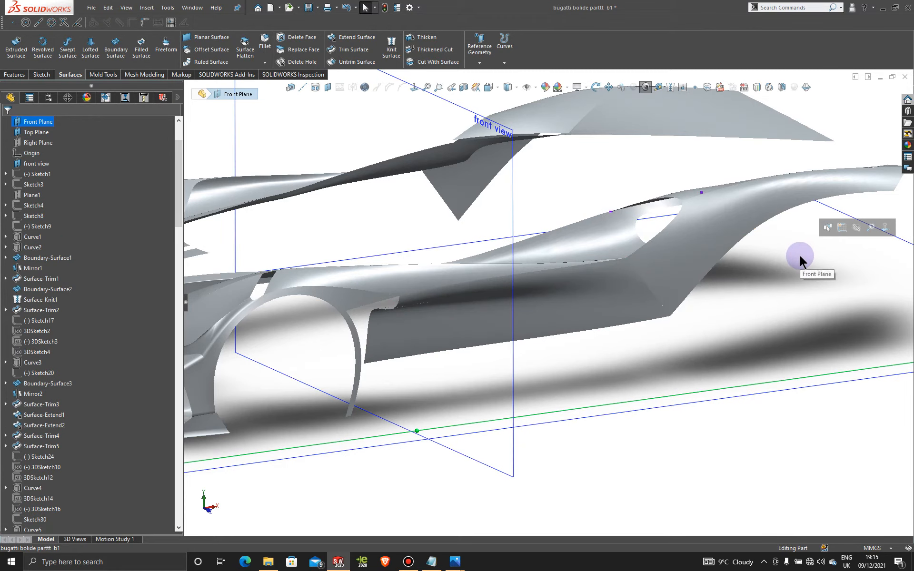
{"action": "right_click", "coordinate": [599, 295]}
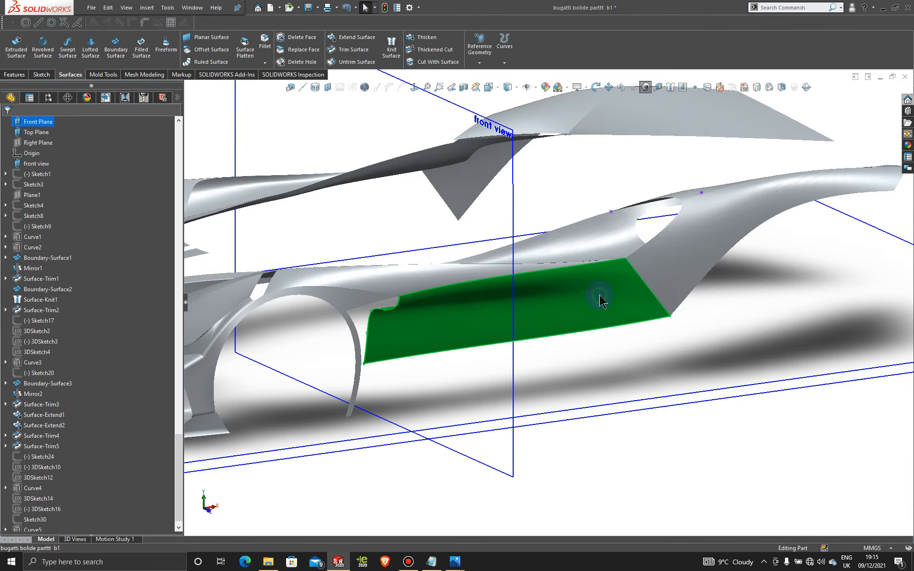
{"action": "left_click", "coordinate": [623, 407]}
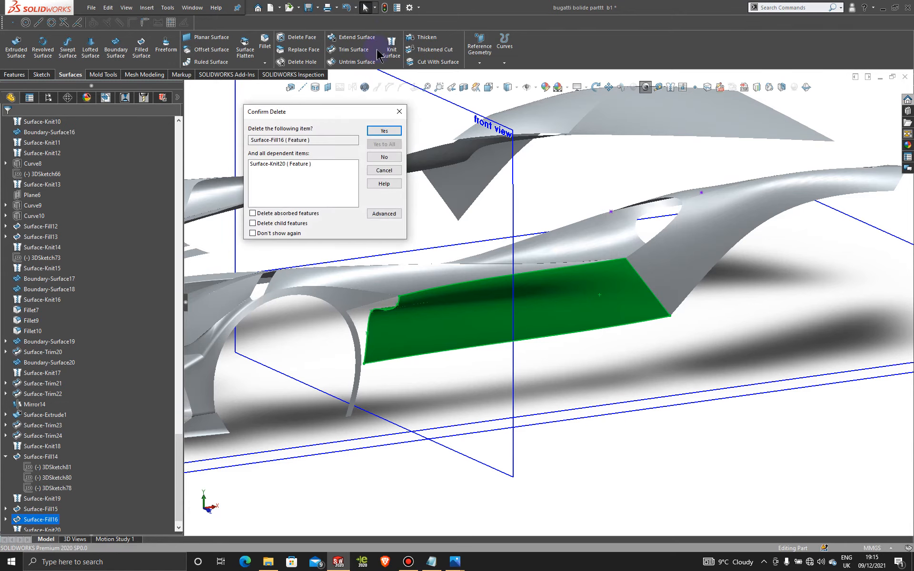
{"action": "left_click", "coordinate": [384, 131]}
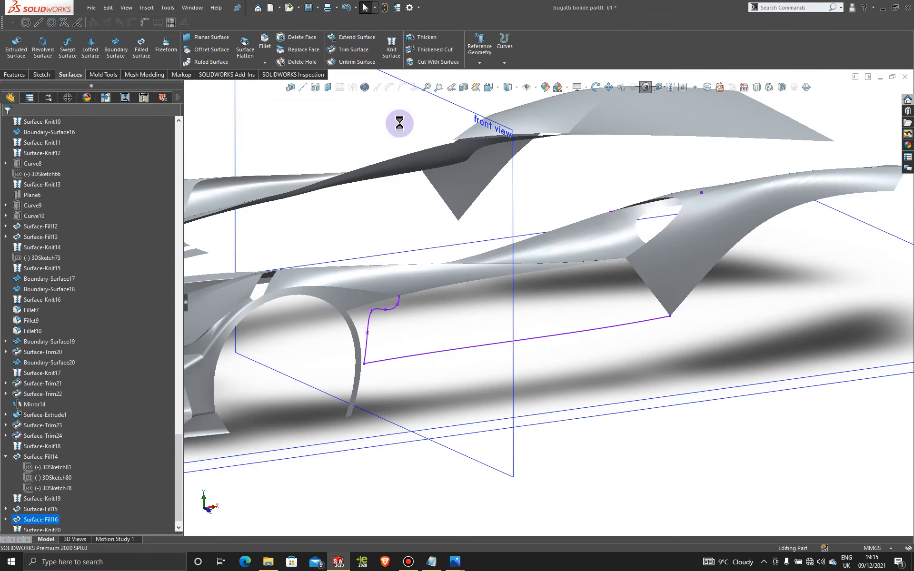
Step: Switch to Photos and study the lower side shape in the reference photo 960x0.jpg
{"action": "scroll", "coordinate": [568, 296], "scroll_direction": "down", "scroll_amount": 2}
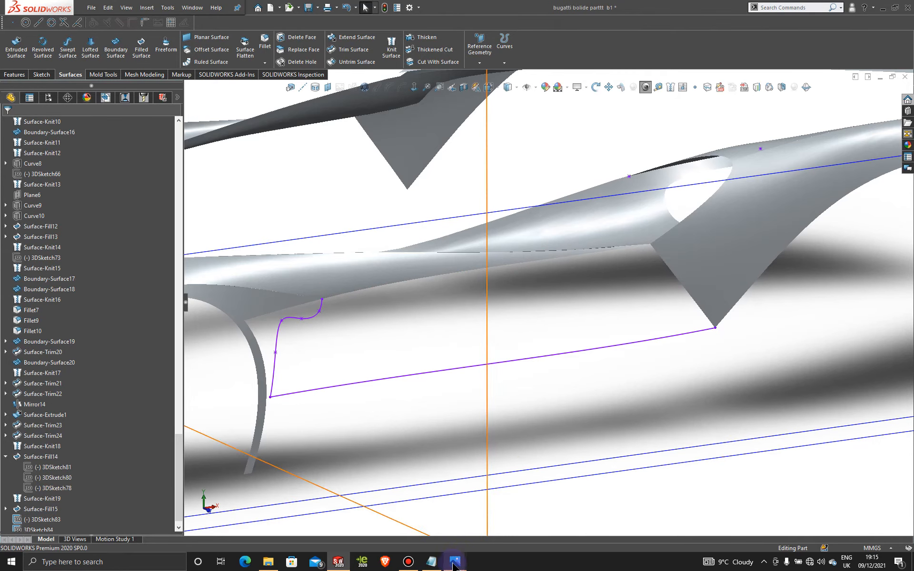
{"action": "mouse_move", "coordinate": [454, 564]}
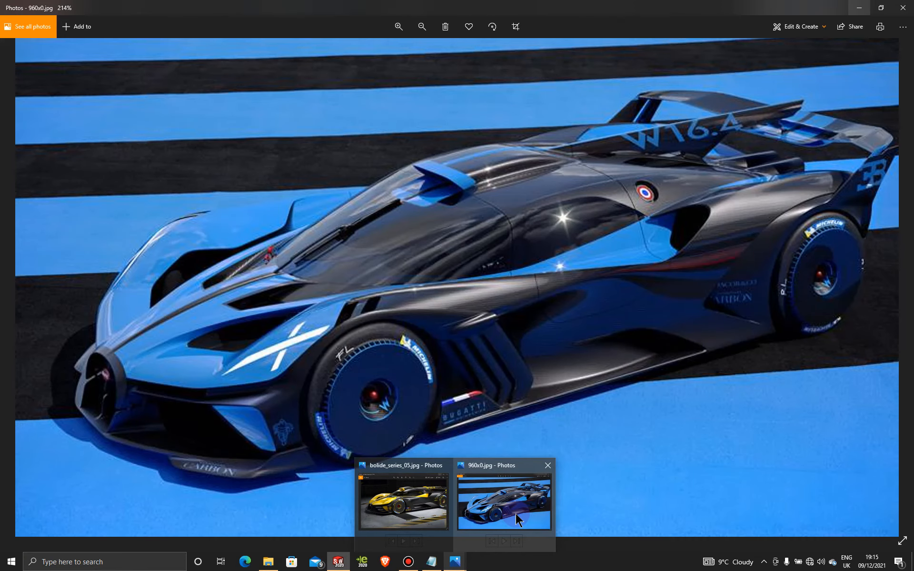
{"action": "left_click", "coordinate": [516, 515]}
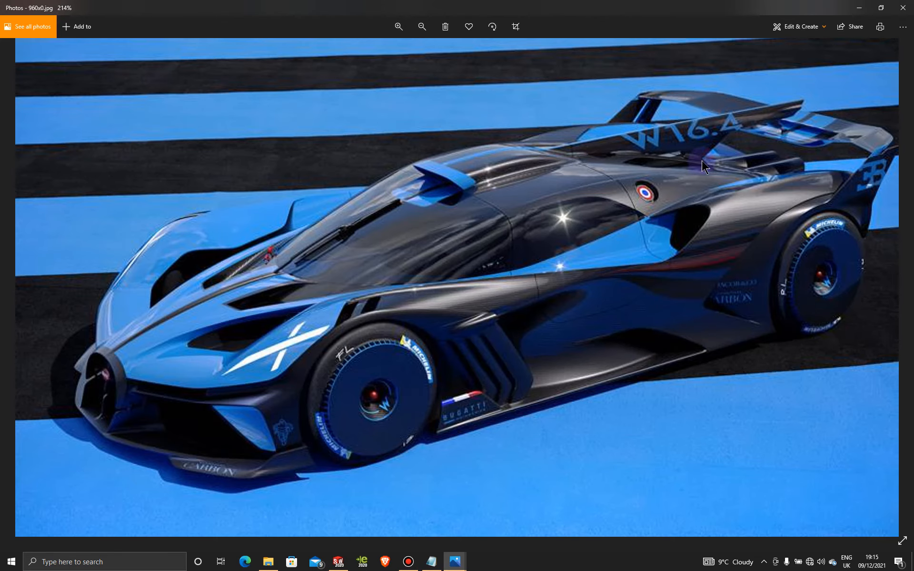
{"action": "left_click", "coordinate": [861, 7]}
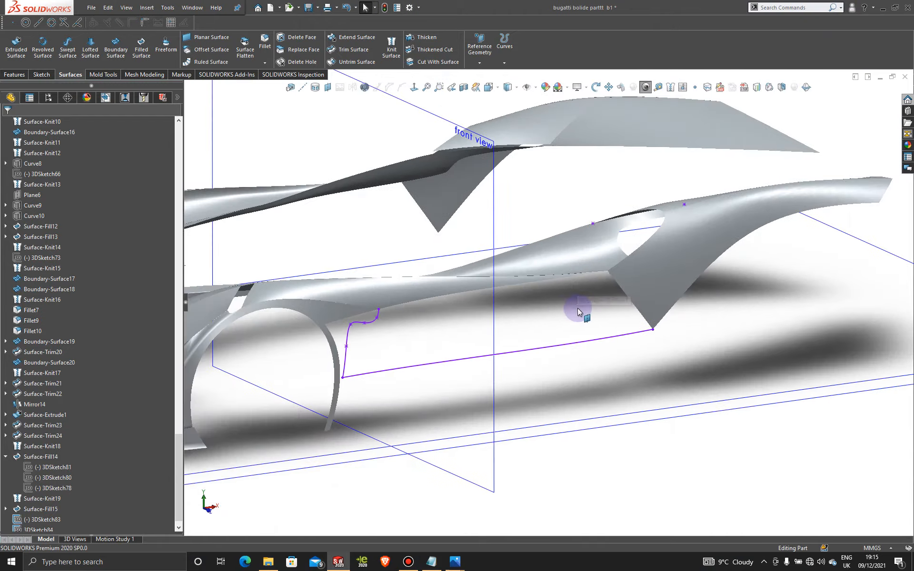
Step: In a new 3D sketch, draw a two-point spline from the upper side surface's lower edge down to the bottom boundary spline
{"action": "mouse_move", "coordinate": [578, 307]}
{"action": "middle_mouse_down"}
{"action": "mouse_move", "coordinate": [581, 323]}
{"action": "mouse_move", "coordinate": [567, 320]}
{"action": "middle_mouse_up"}
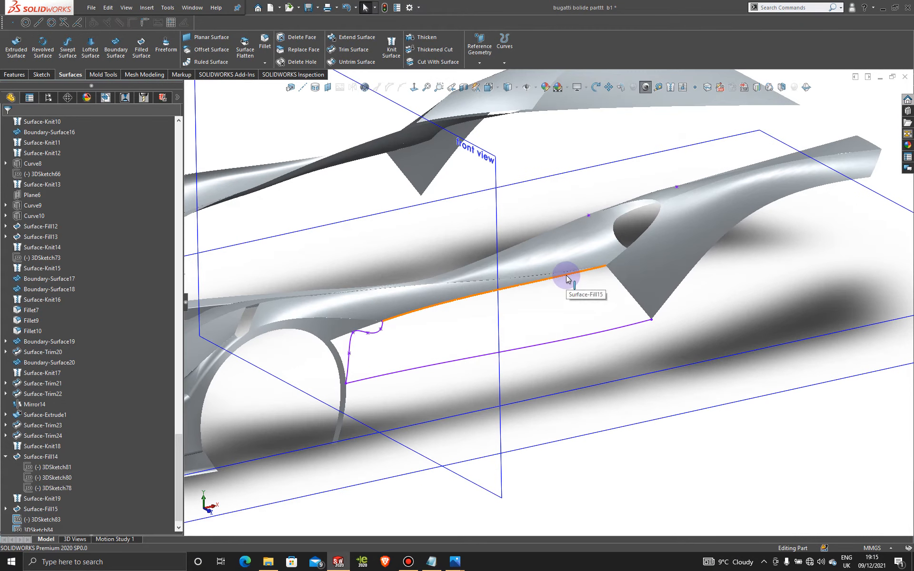
{"action": "left_click", "coordinate": [41, 74]}
{"action": "left_click", "coordinate": [13, 62]}
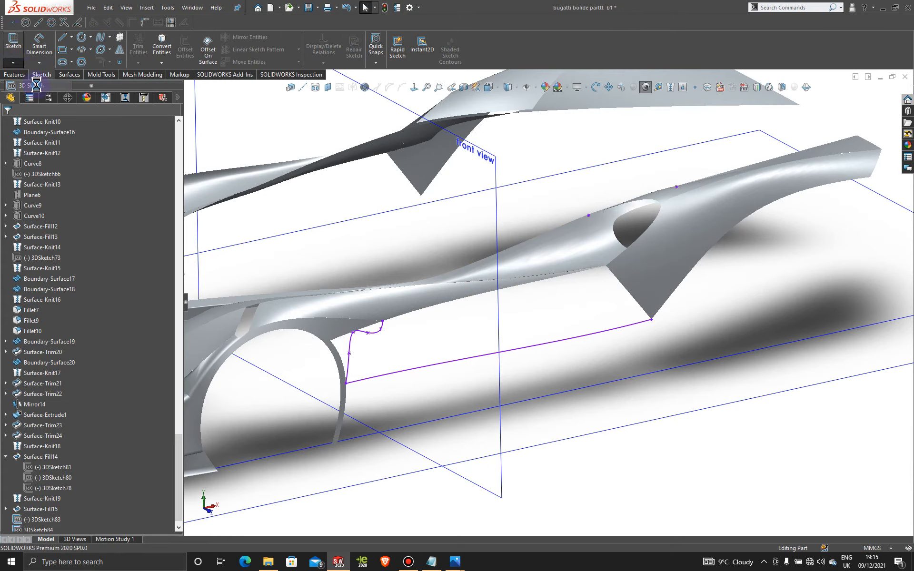
{"action": "left_click", "coordinate": [24, 82]}
{"action": "left_click", "coordinate": [101, 38]}
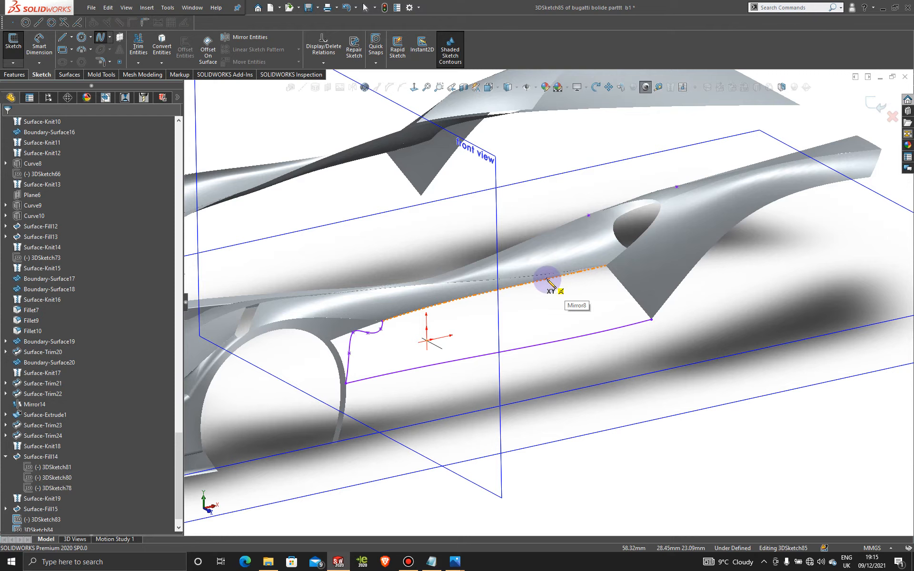
{"action": "left_click", "coordinate": [552, 337]}
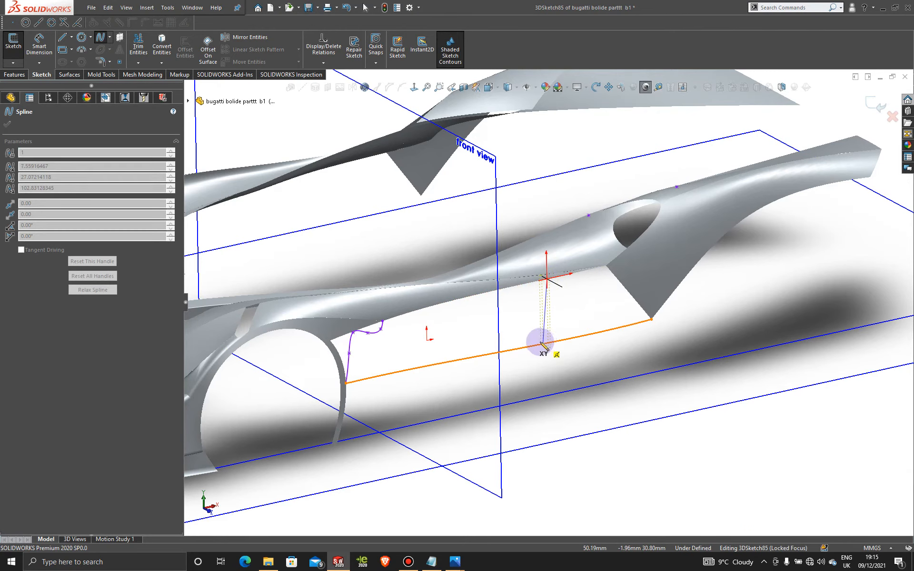
{"action": "left_click_drag", "start_coordinate": [540, 343], "coordinate": [548, 345]}
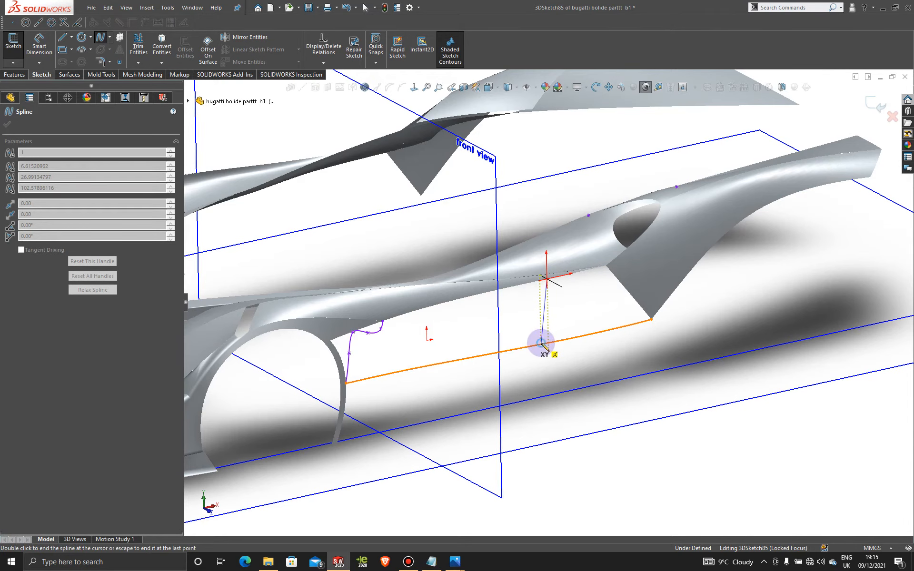
{"action": "left_click", "coordinate": [542, 344]}
{"action": "key", "text": "Escape"}
Step: Examine the new connecting spline against the side opening, in the Right view and from oblique angles
{"action": "mouse_move", "coordinate": [561, 337]}
{"action": "middle_mouse_down"}
{"action": "mouse_move", "coordinate": [510, 327]}
{"action": "mouse_move", "coordinate": [538, 325]}
{"action": "mouse_move", "coordinate": [503, 261]}
{"action": "mouse_move", "coordinate": [445, 305]}
{"action": "middle_mouse_up"}
{"action": "scroll", "coordinate": [541, 310], "scroll_direction": "down", "scroll_amount": 5}
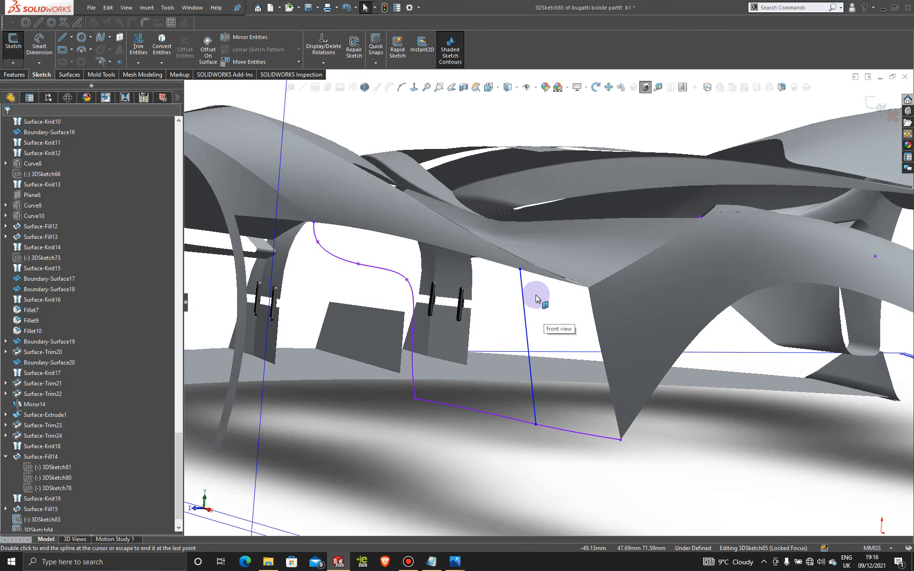
{"action": "middle_click_drag", "start_coordinate": [537, 296], "coordinate": [510, 278]}
{"action": "key", "text": "space"}
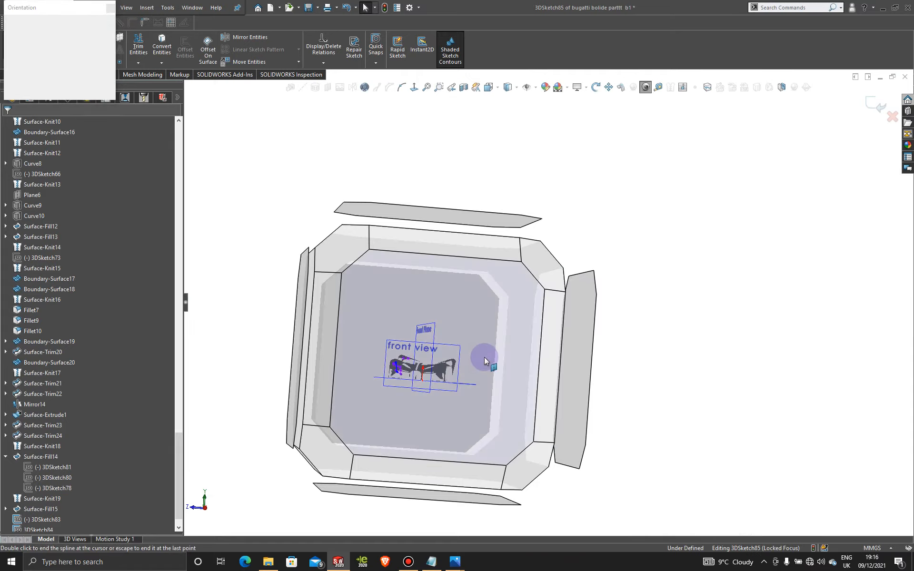
{"action": "left_click", "coordinate": [484, 357]}
{"action": "scroll", "coordinate": [402, 334], "scroll_direction": "down", "scroll_amount": 8}
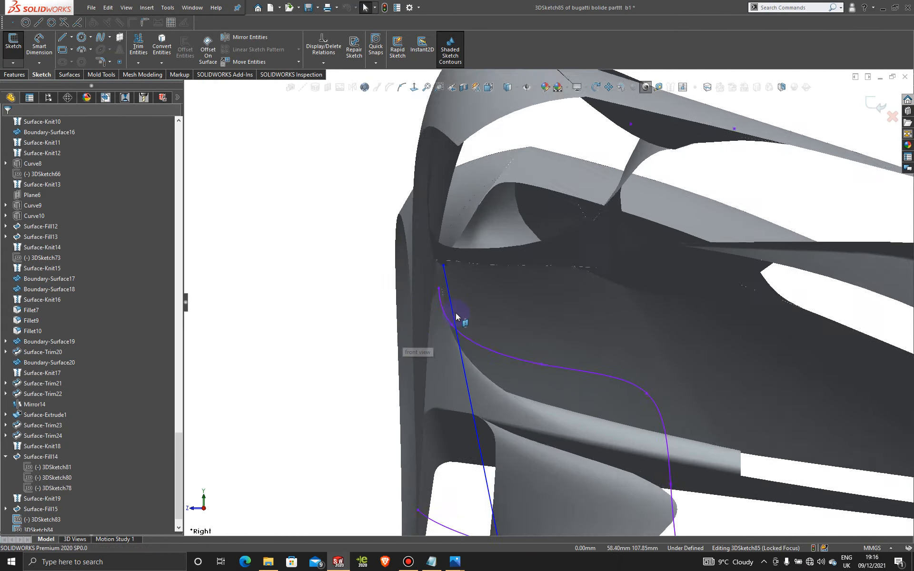
{"action": "scroll", "coordinate": [465, 280], "scroll_direction": "up", "scroll_amount": 10}
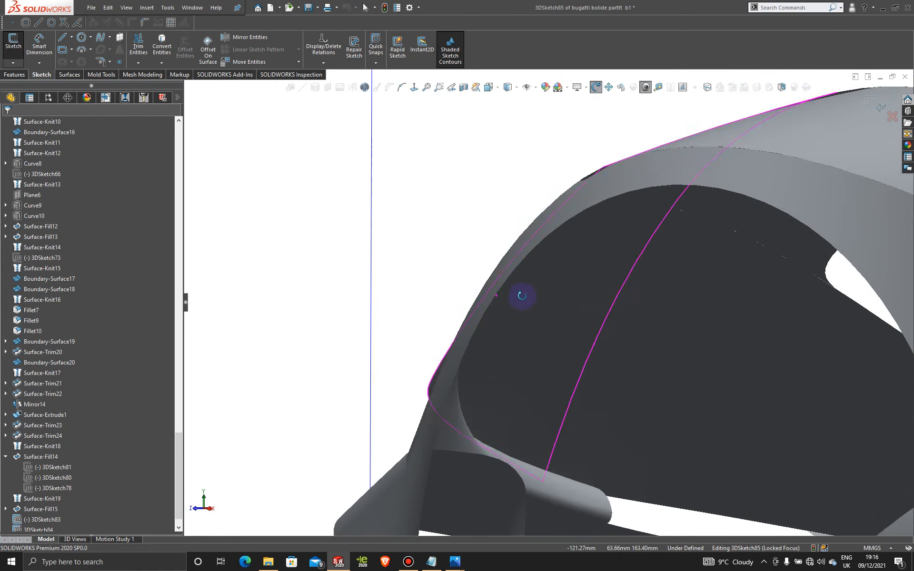
{"action": "middle_click_drag", "start_coordinate": [662, 372], "coordinate": [793, 362]}
{"action": "scroll", "coordinate": [792, 362], "scroll_direction": "down", "scroll_amount": 10}
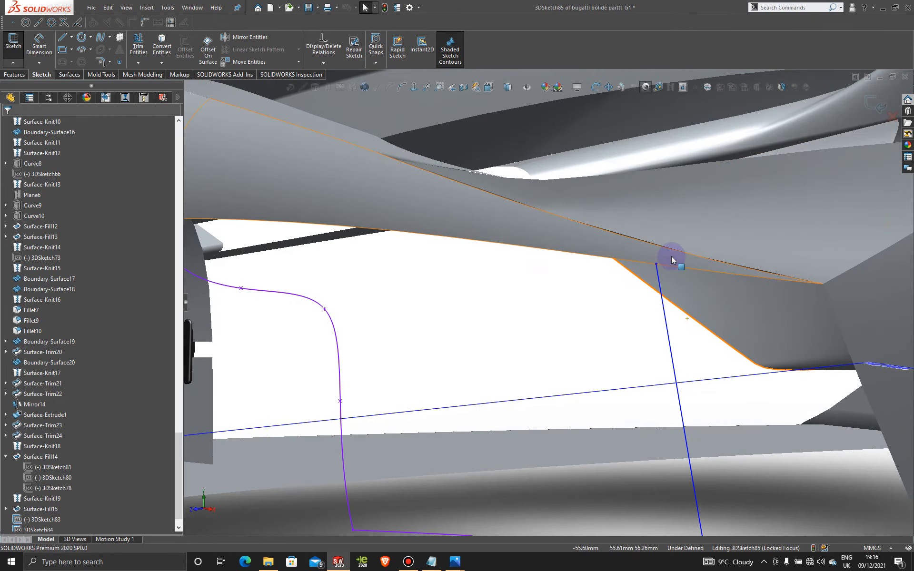
{"action": "scroll", "coordinate": [245, 264], "scroll_direction": "up", "scroll_amount": 2}
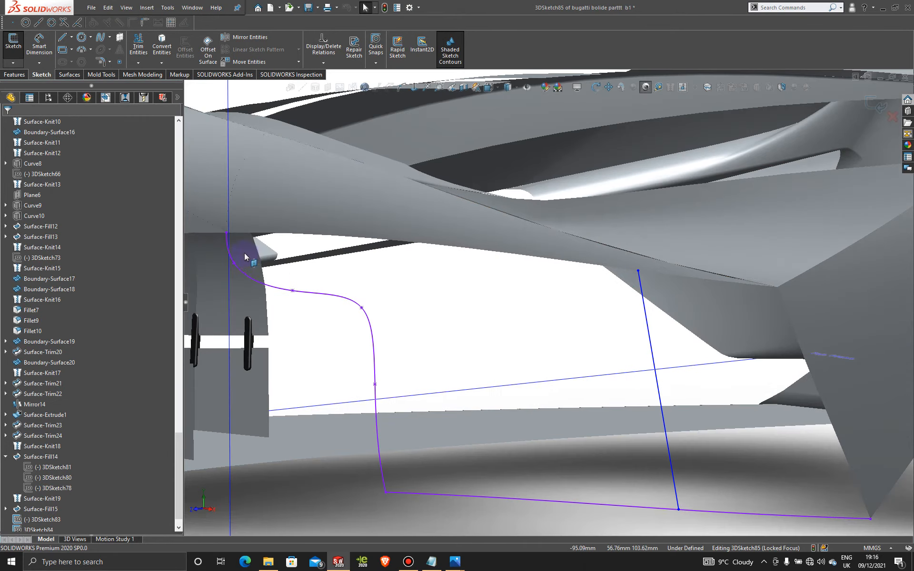
Step: Add a tangent relation between the connecting spline and the narrow side face above it
{"action": "left_click", "coordinate": [649, 268]}
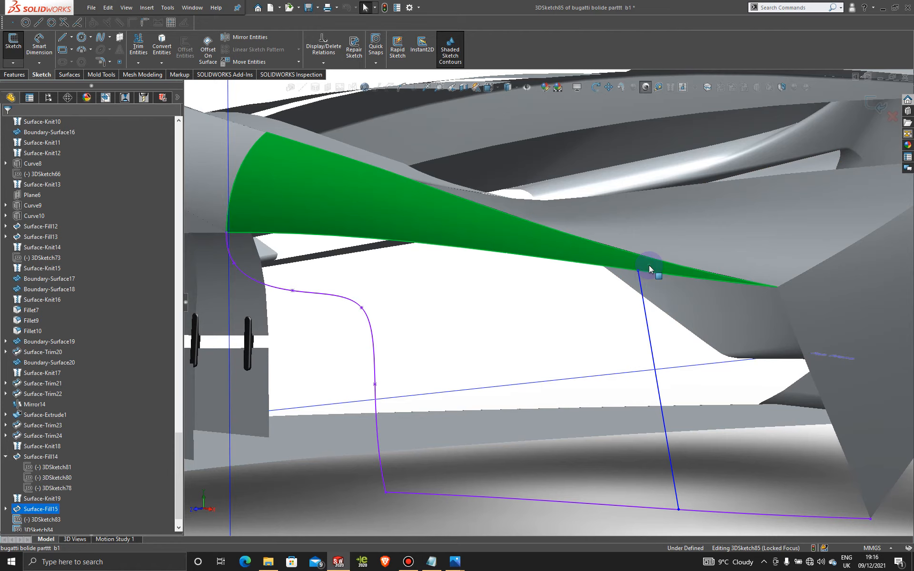
{"action": "left_click", "coordinate": [644, 299], "text": "ctrl"}
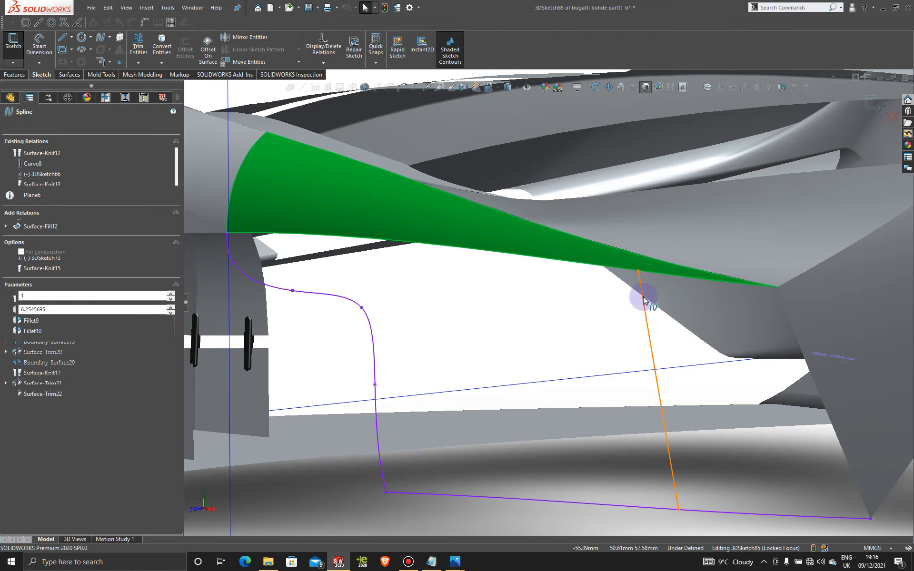
{"action": "left_click", "coordinate": [670, 263]}
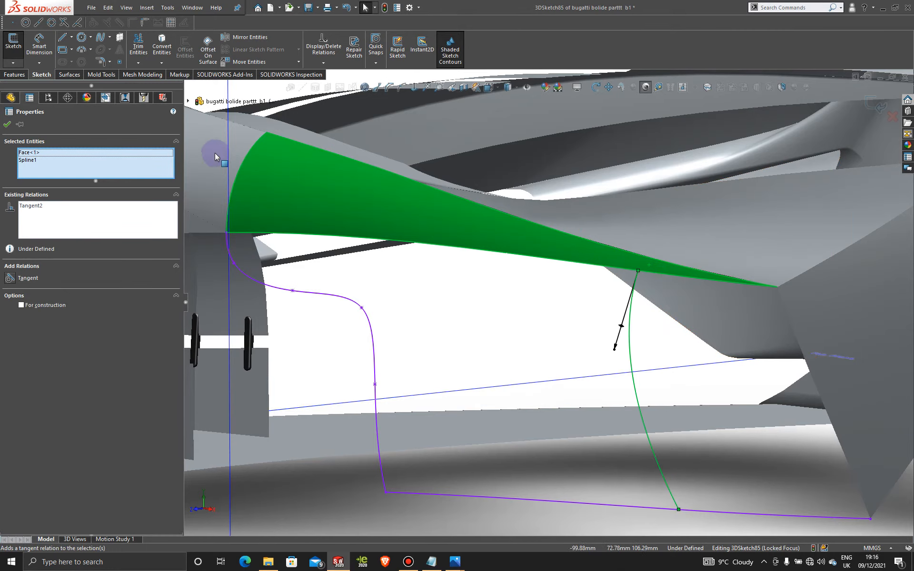
{"action": "left_click", "coordinate": [5, 122]}
Step: In the Right view, reshape the lower part of the connecting spline by adjusting the tangent handle at its bottom end
{"action": "scroll", "coordinate": [681, 392], "scroll_direction": "up", "scroll_amount": 10}
{"action": "middle_click_drag", "start_coordinate": [560, 315], "coordinate": [521, 322]}
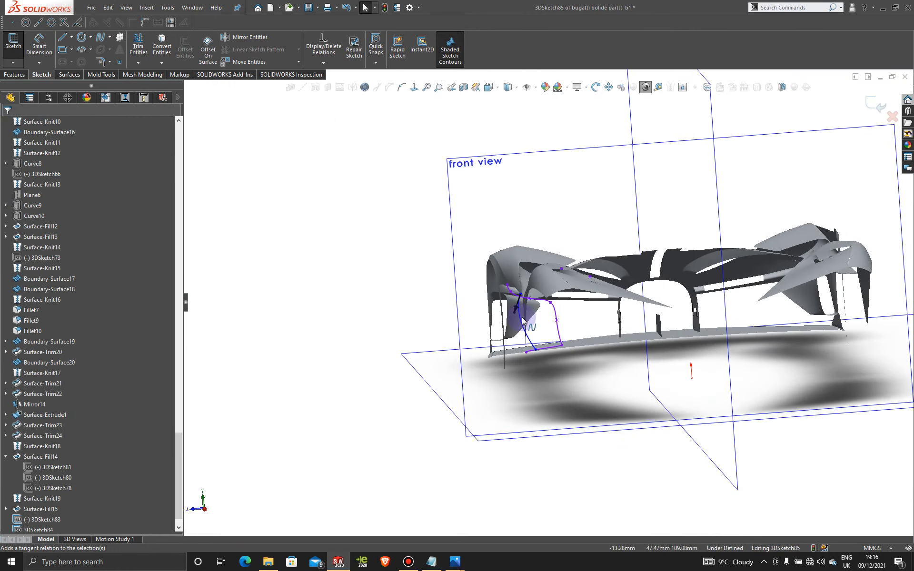
{"action": "key", "text": "space"}
{"action": "left_click", "coordinate": [521, 317]}
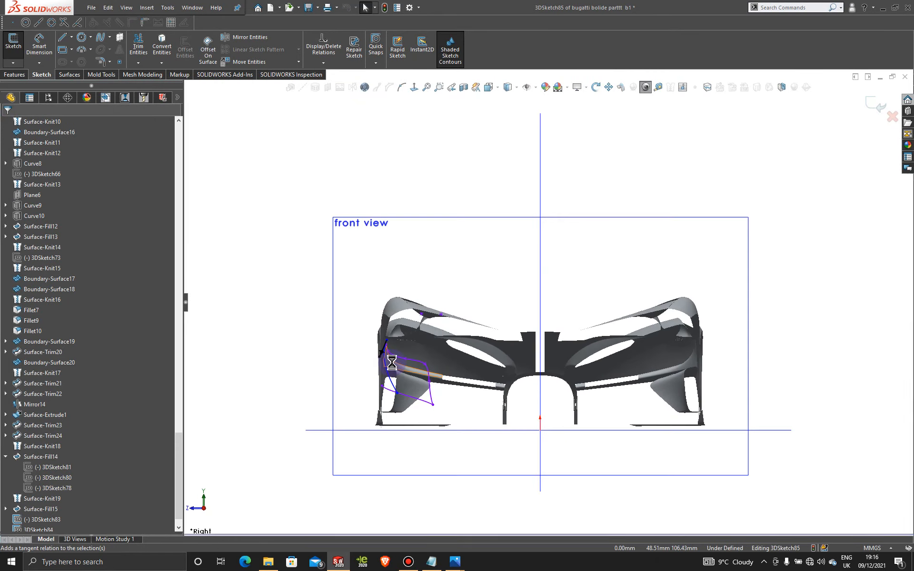
{"action": "scroll", "coordinate": [391, 363], "scroll_direction": "down", "scroll_amount": 5}
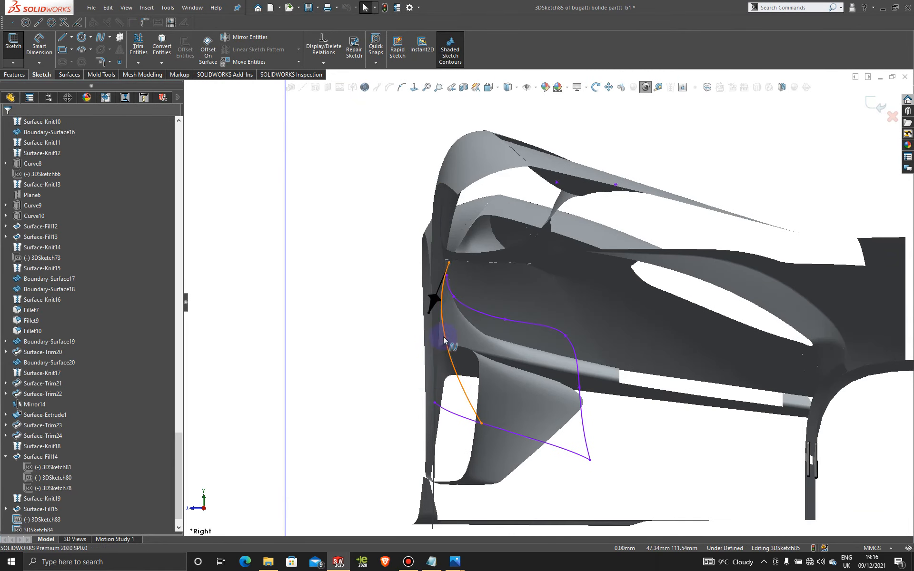
{"action": "left_click", "coordinate": [444, 340]}
{"action": "left_click_drag", "start_coordinate": [450, 373], "coordinate": [474, 370]}
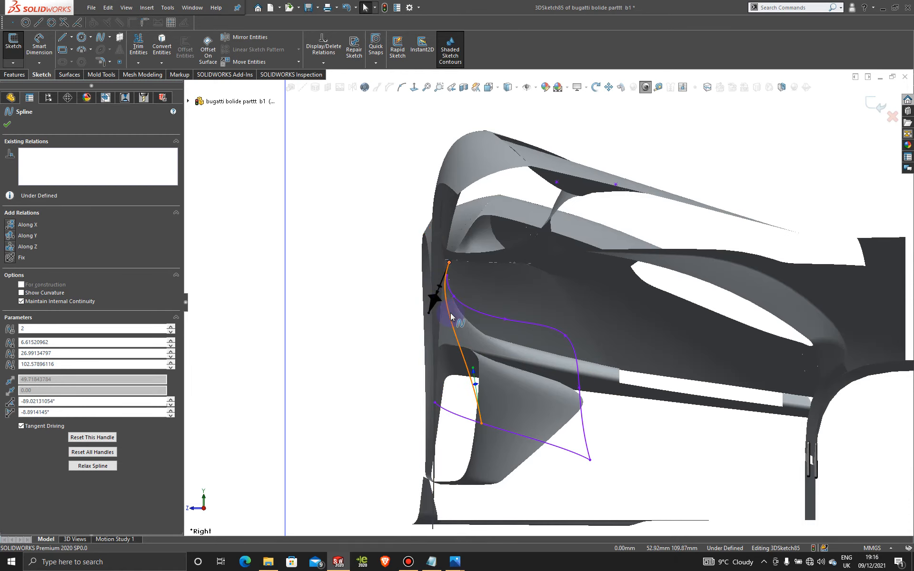
{"action": "left_click", "coordinate": [451, 317]}
{"action": "scroll", "coordinate": [443, 297], "scroll_direction": "down", "scroll_amount": 3}
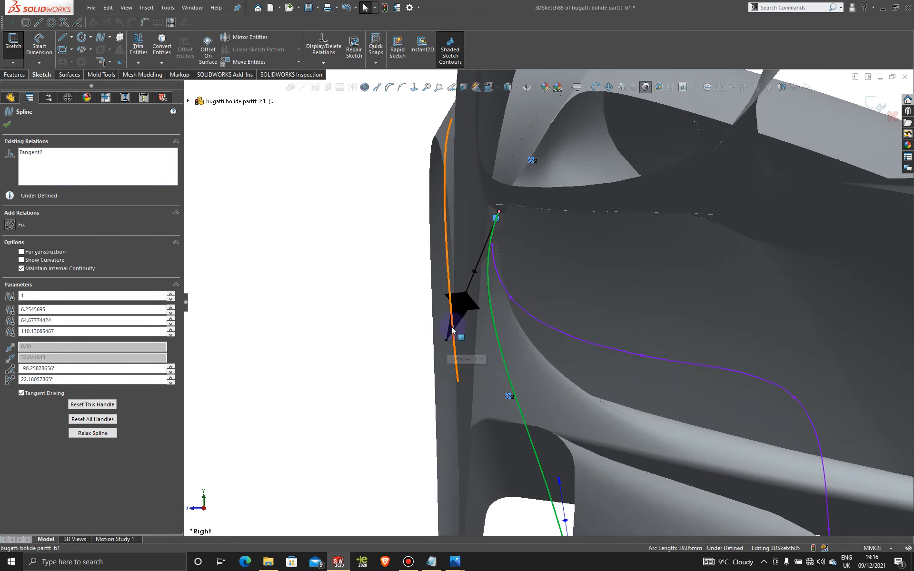
Step: Try to adjust the connecting spline's upper tangent handle and exit the 3D sketch
{"action": "scroll", "coordinate": [549, 333], "scroll_direction": "up", "scroll_amount": 3}
{"action": "scroll", "coordinate": [552, 349], "scroll_direction": "up", "scroll_amount": 5}
{"action": "middle_click_drag", "start_coordinate": [513, 334], "coordinate": [559, 365]}
{"action": "scroll", "coordinate": [761, 370], "scroll_direction": "down", "scroll_amount": 4}
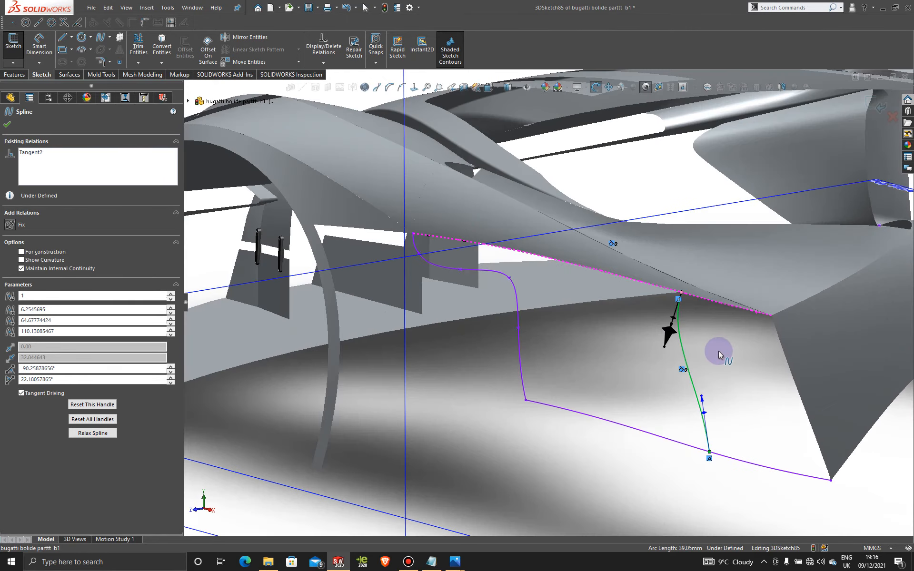
{"action": "scroll", "coordinate": [716, 357], "scroll_direction": "down", "scroll_amount": 2}
{"action": "mouse_move", "coordinate": [662, 339]}
{"action": "left_mouse_down"}
{"action": "mouse_move", "coordinate": [661, 329]}
{"action": "mouse_move", "coordinate": [688, 309]}
{"action": "mouse_move", "coordinate": [684, 317]}
{"action": "left_mouse_up"}
{"action": "left_click", "coordinate": [719, 170]}
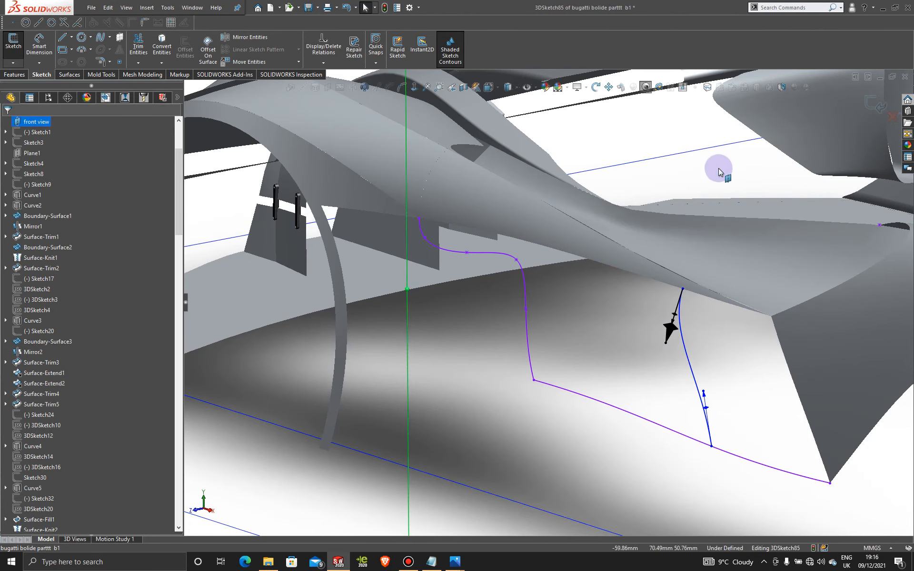
{"action": "left_click", "coordinate": [684, 339]}
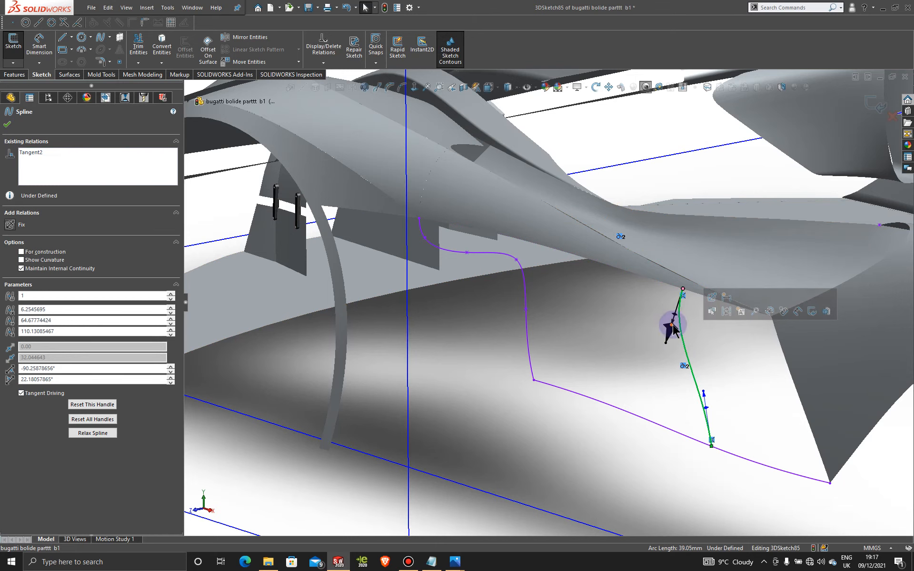
{"action": "left_click", "coordinate": [673, 327]}
{"action": "left_click", "coordinate": [670, 323]}
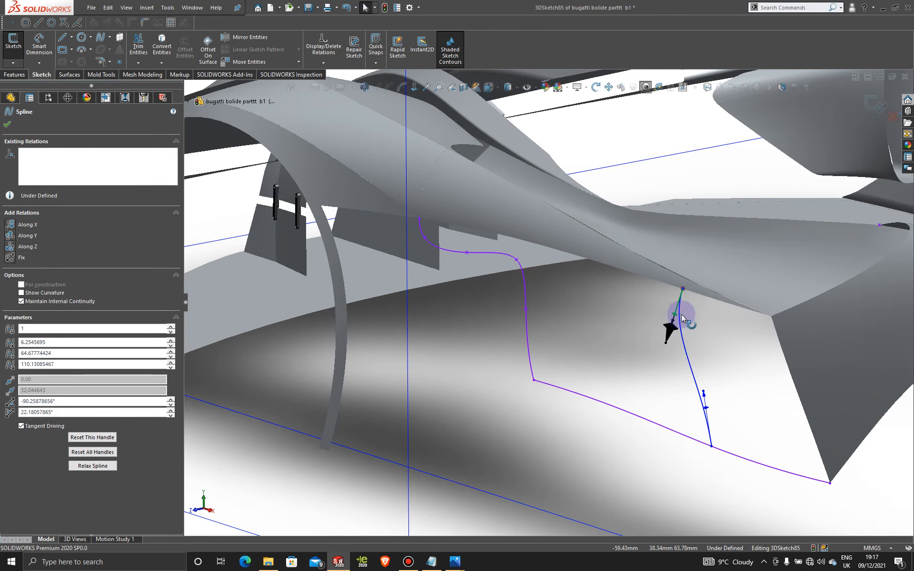
{"action": "scroll", "coordinate": [687, 343], "scroll_direction": "up", "scroll_amount": 3}
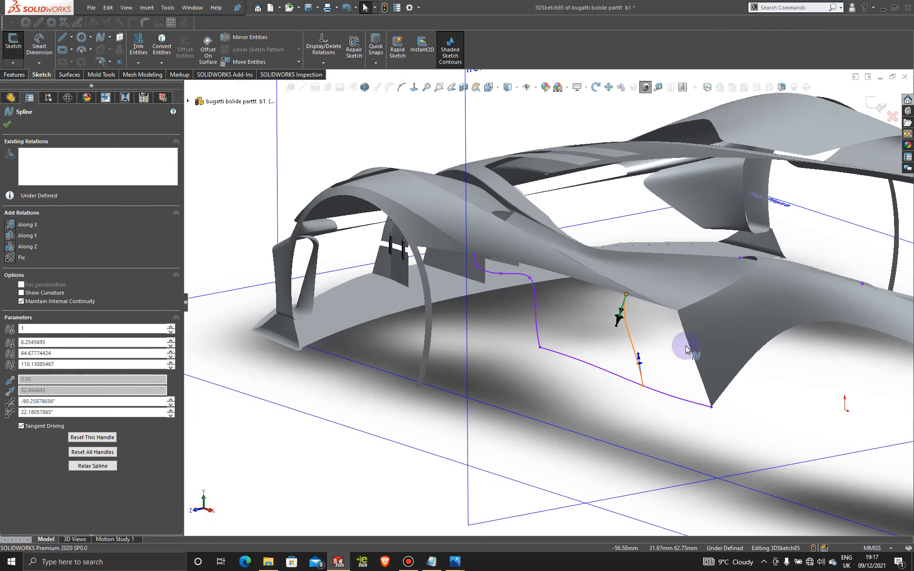
{"action": "left_click", "coordinate": [872, 101]}
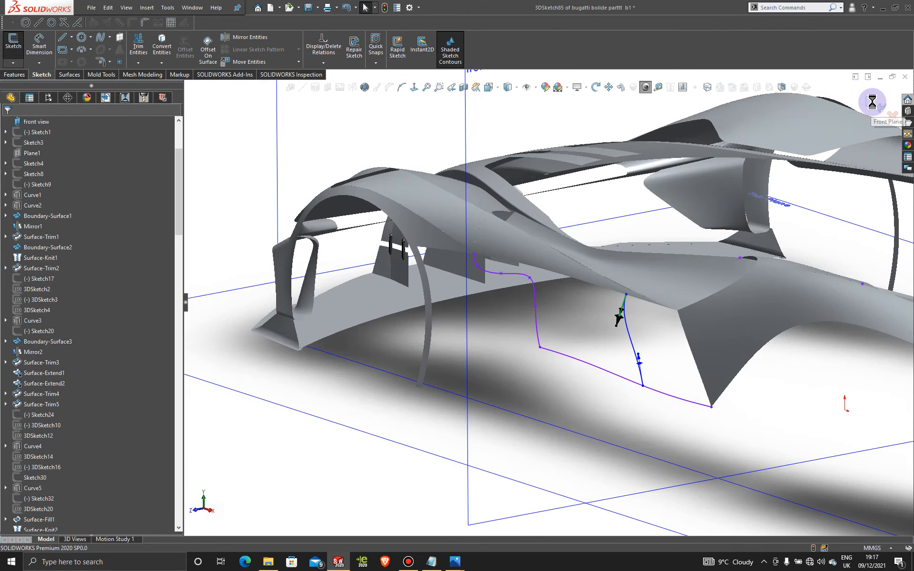
Step: Start a Boundary Surface with the stepped spline beside the wheel arch and the connecting spline as the Direction 1 curves
{"action": "middle_click_drag", "start_coordinate": [593, 386], "coordinate": [665, 341]}
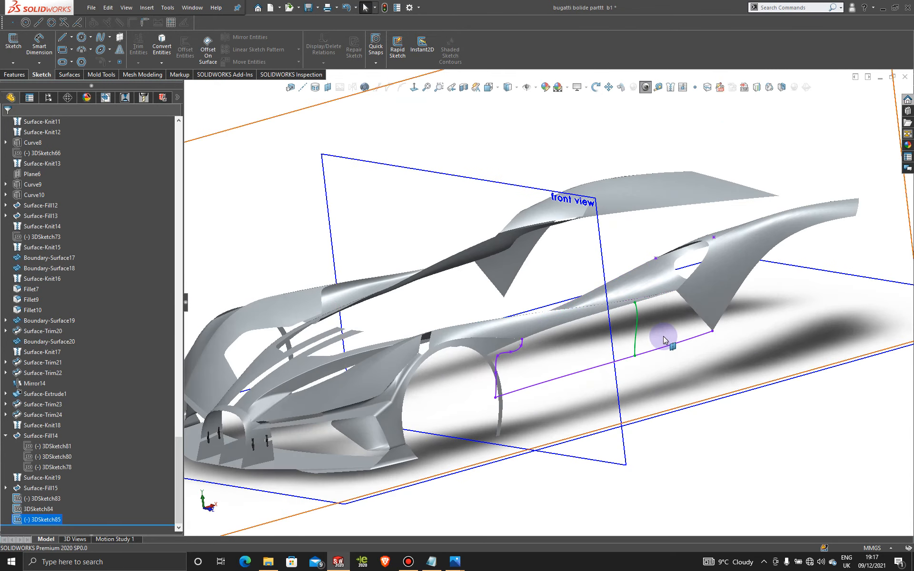
{"action": "scroll", "coordinate": [665, 343], "scroll_direction": "down", "scroll_amount": 3}
{"action": "left_click", "coordinate": [664, 345]}
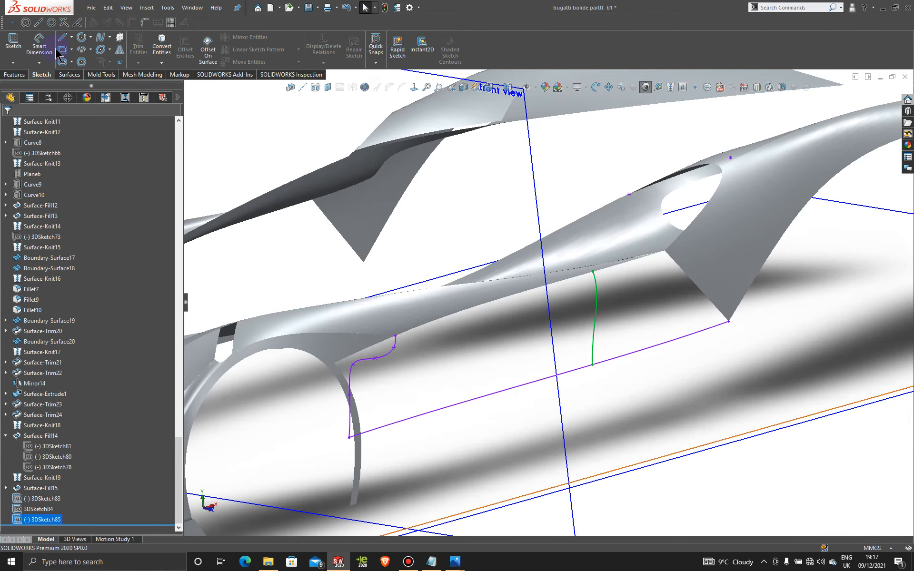
{"action": "left_click", "coordinate": [69, 75]}
{"action": "left_click", "coordinate": [115, 51]}
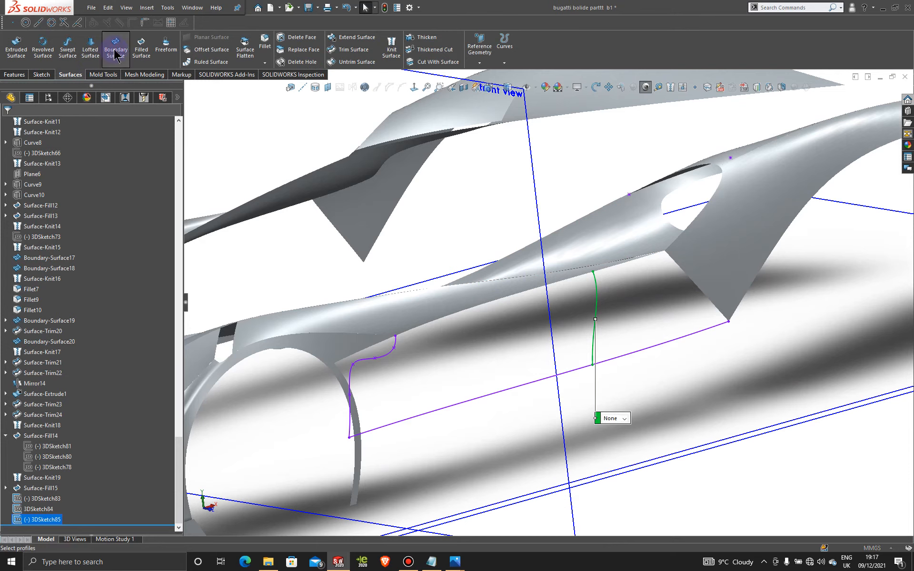
{"action": "left_click", "coordinate": [482, 306]}
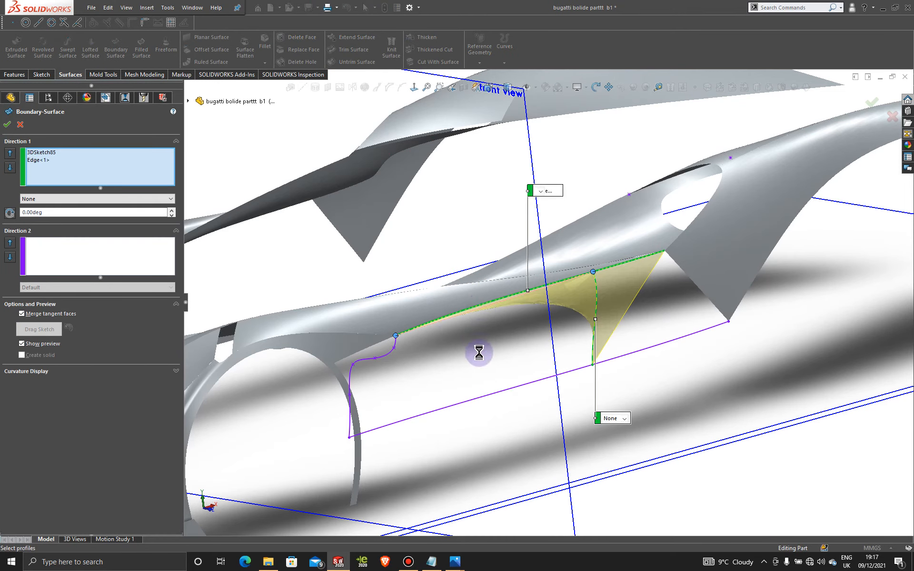
{"action": "right_click", "coordinate": [90, 164]}
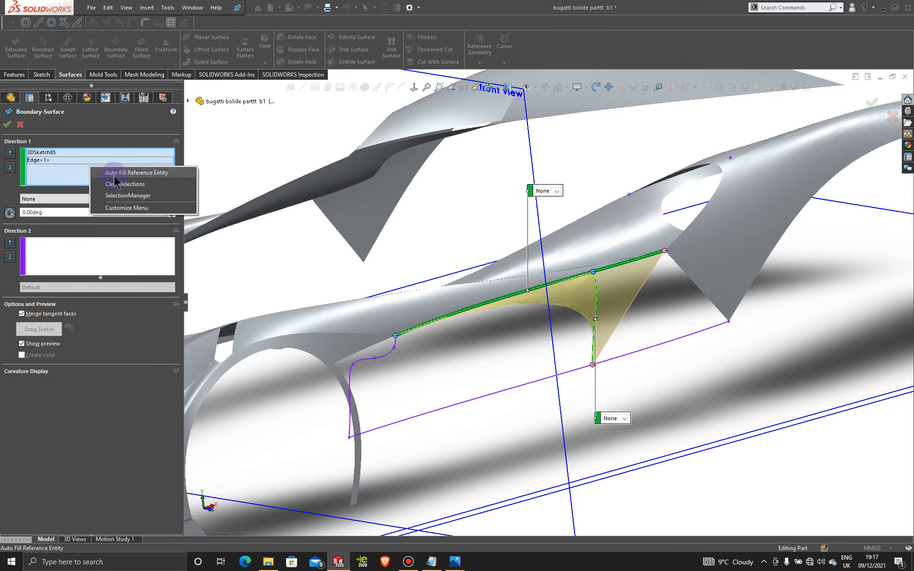
{"action": "left_click", "coordinate": [125, 184]}
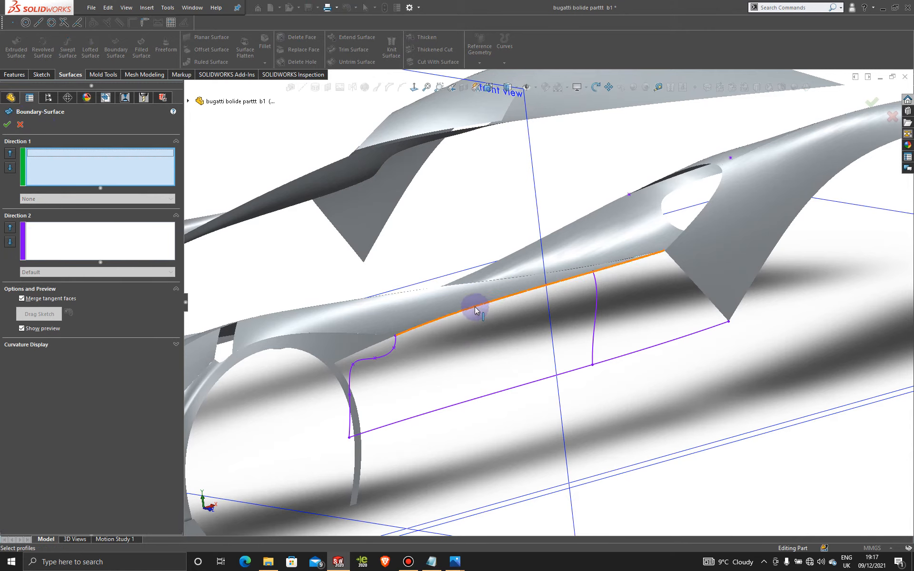
{"action": "left_click", "coordinate": [352, 370]}
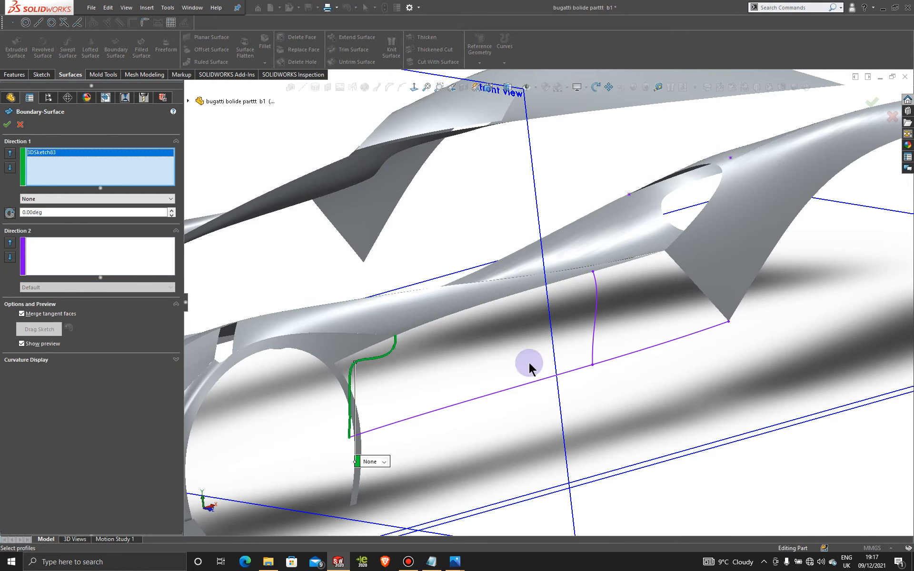
{"action": "left_click", "coordinate": [598, 300]}
Step: Add the upper side surface's lower edge and the bottom boundary spline as Direction 2 curves, and create the boundary surface
{"action": "left_click", "coordinate": [102, 250]}
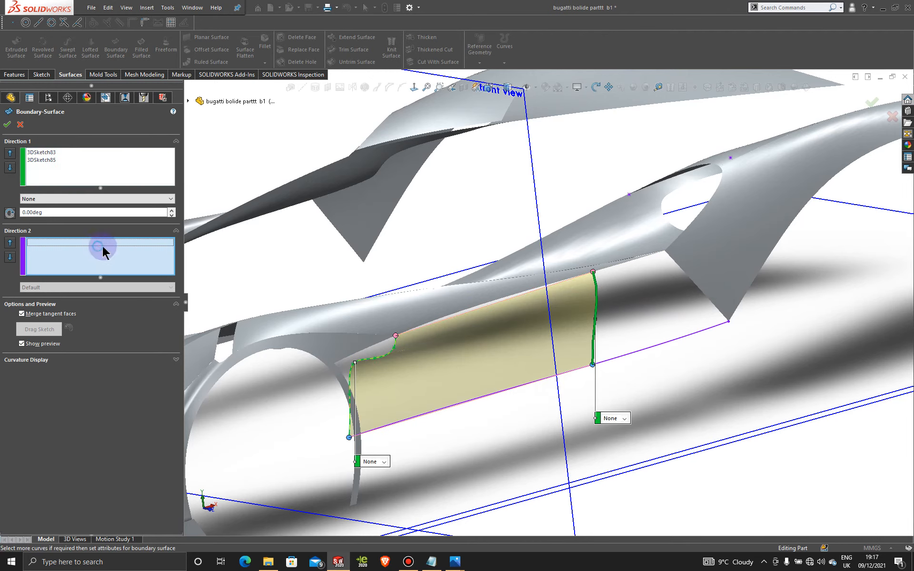
{"action": "left_click", "coordinate": [462, 311]}
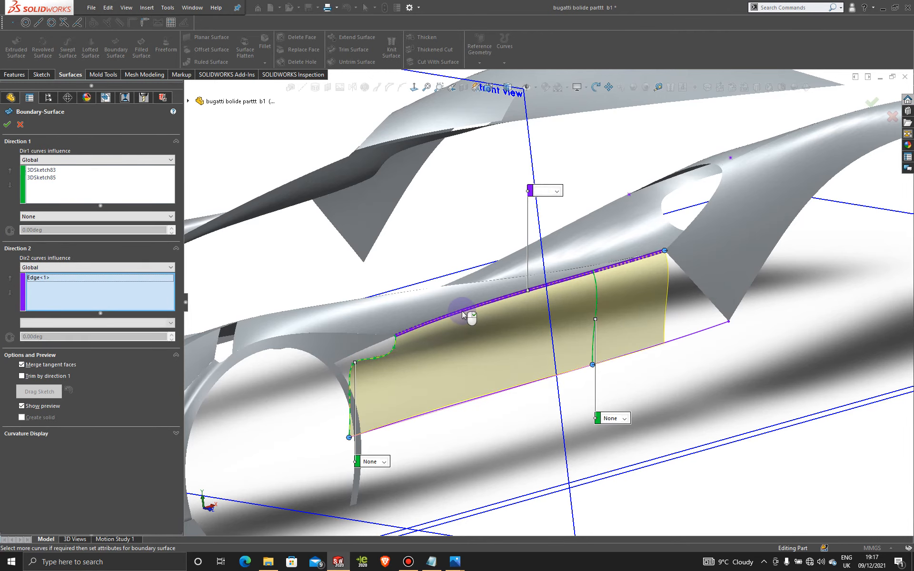
{"action": "left_click_drag", "start_coordinate": [664, 252], "coordinate": [594, 271]}
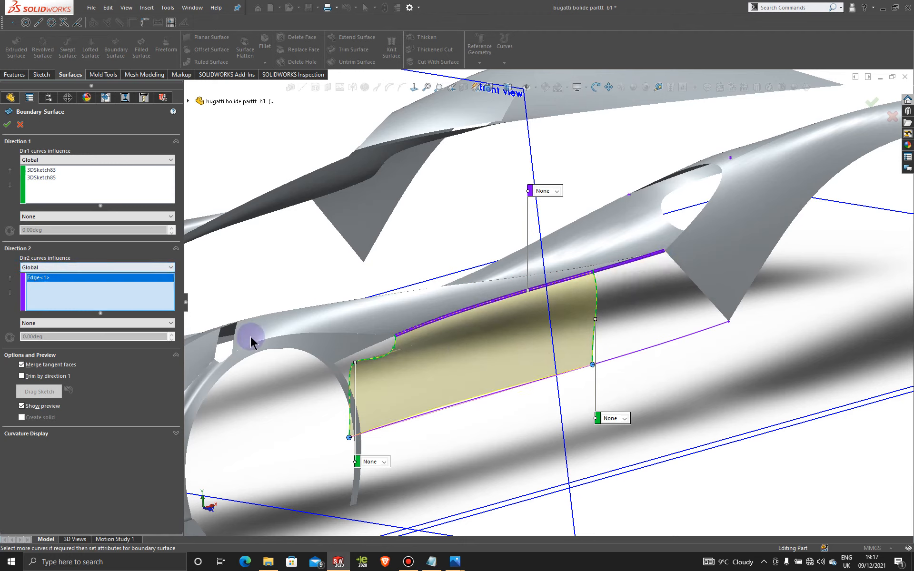
{"action": "left_click", "coordinate": [469, 403]}
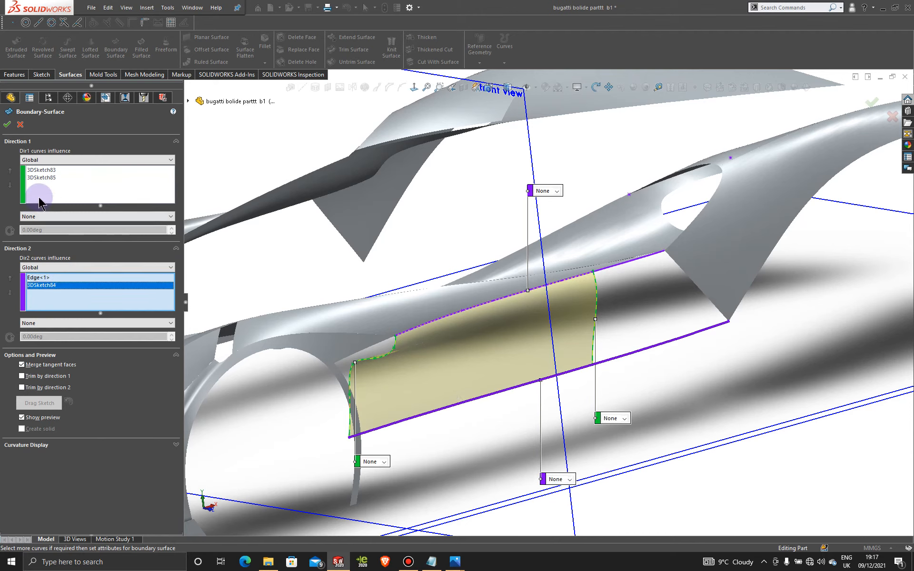
{"action": "left_click", "coordinate": [6, 125]}
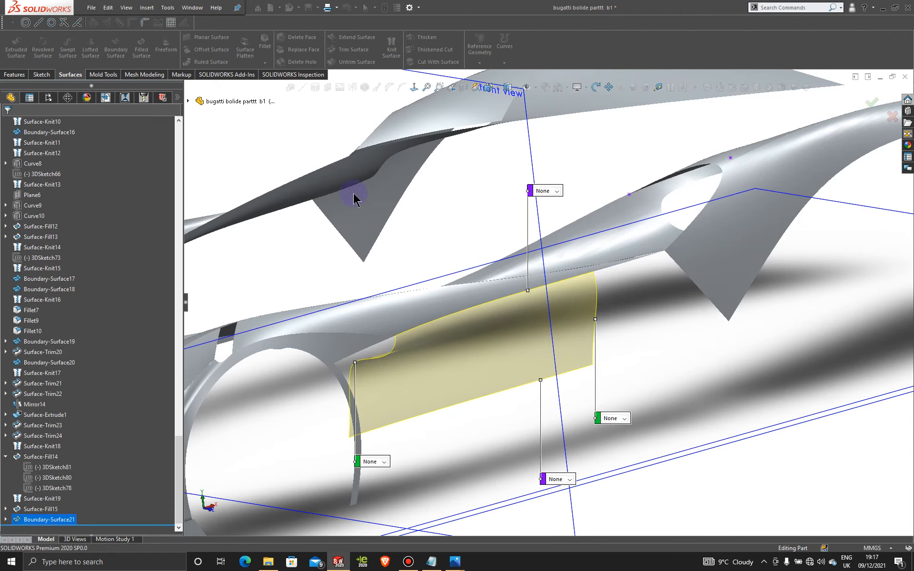
Step: Edit the boundary surface to use Tangency To Face along its upper edge
{"action": "right_click", "coordinate": [470, 331]}
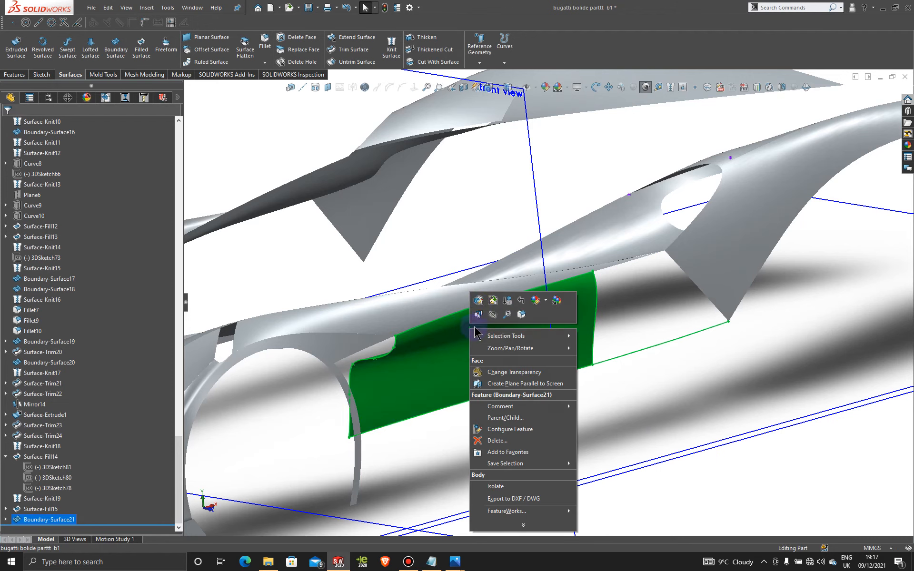
{"action": "left_click", "coordinate": [478, 304]}
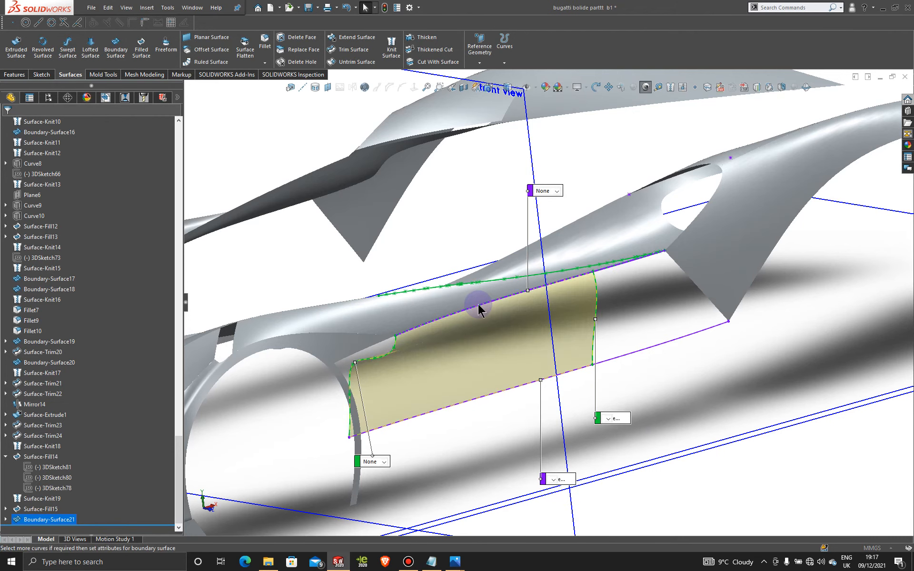
{"action": "left_click", "coordinate": [553, 190]}
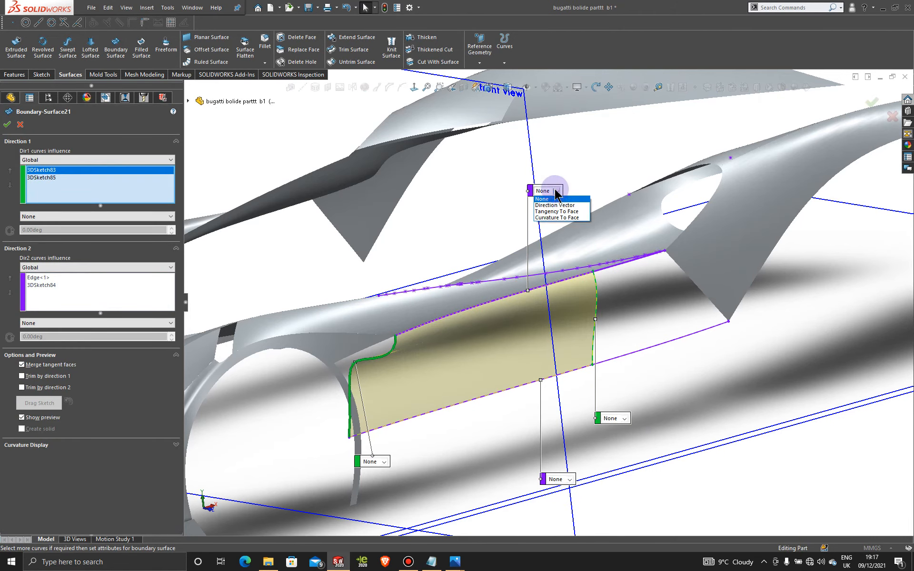
{"action": "left_click", "coordinate": [559, 211]}
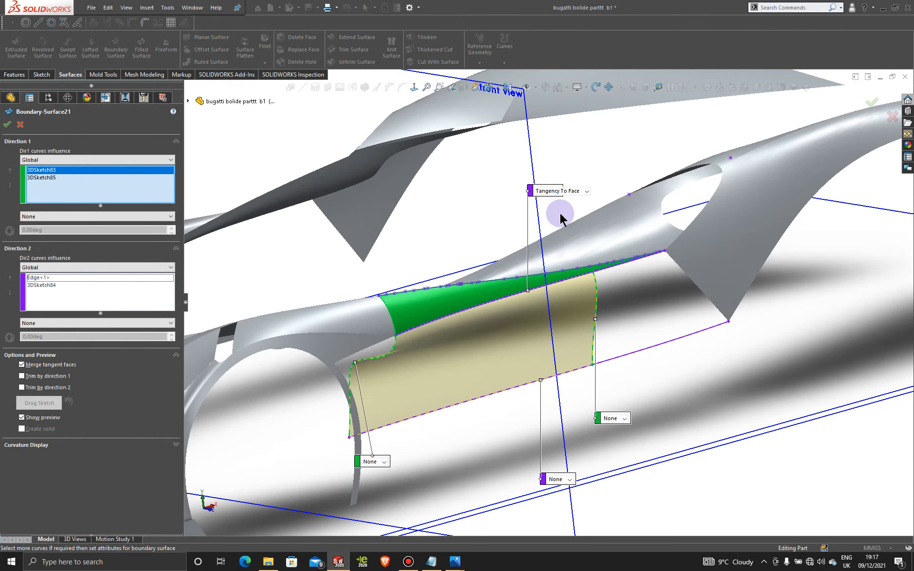
{"action": "left_click", "coordinate": [7, 125]}
Step: Examine the new side boundary surface and its transition to the upper side surface from several angles
{"action": "middle_click_drag", "start_coordinate": [434, 328], "coordinate": [635, 397]}
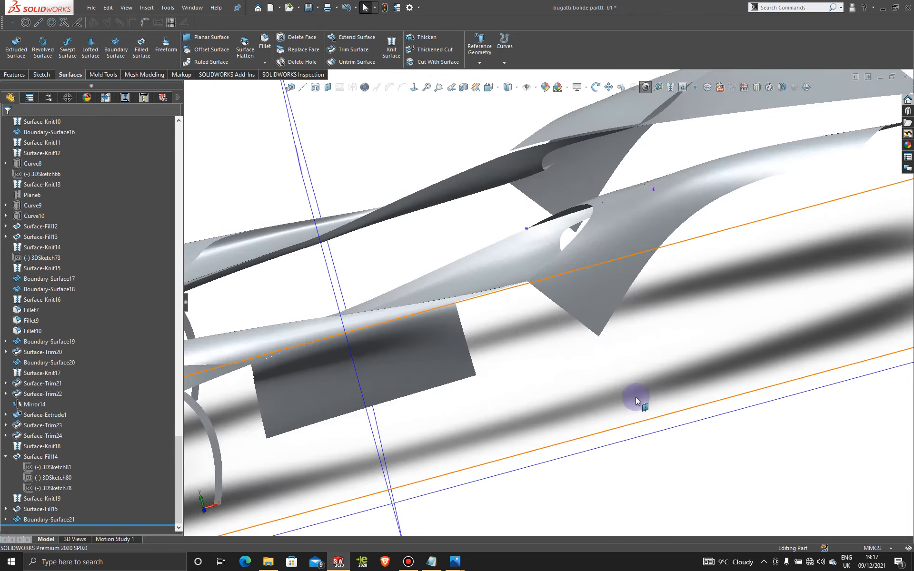
{"action": "scroll", "coordinate": [635, 396], "scroll_direction": "up", "scroll_amount": 4}
{"action": "middle_click_drag", "start_coordinate": [462, 375], "coordinate": [495, 400]}
{"action": "scroll", "coordinate": [495, 399], "scroll_direction": "down", "scroll_amount": 4}
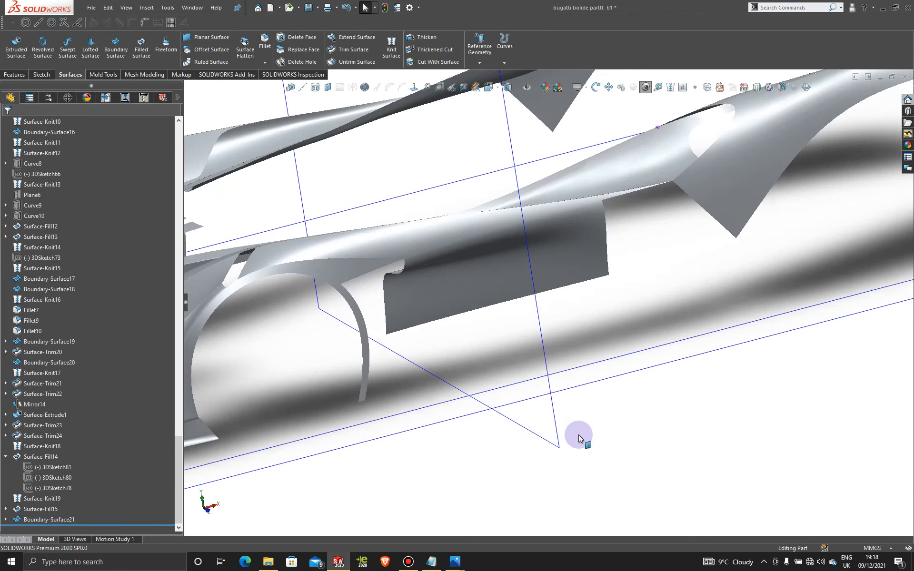
{"action": "middle_click_drag", "start_coordinate": [578, 435], "coordinate": [618, 448]}
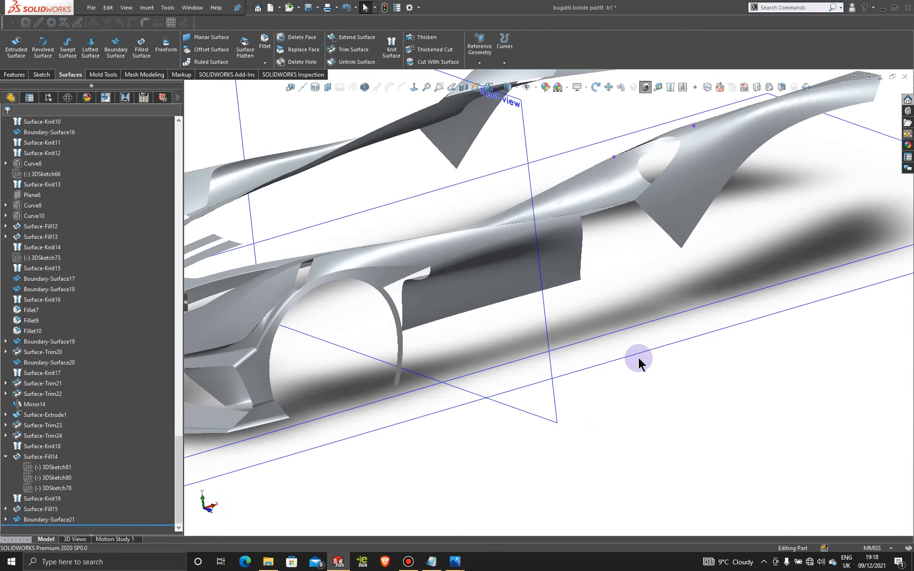
{"action": "scroll", "coordinate": [636, 260], "scroll_direction": "up", "scroll_amount": 3}
{"action": "scroll", "coordinate": [606, 259], "scroll_direction": "down", "scroll_amount": 3}
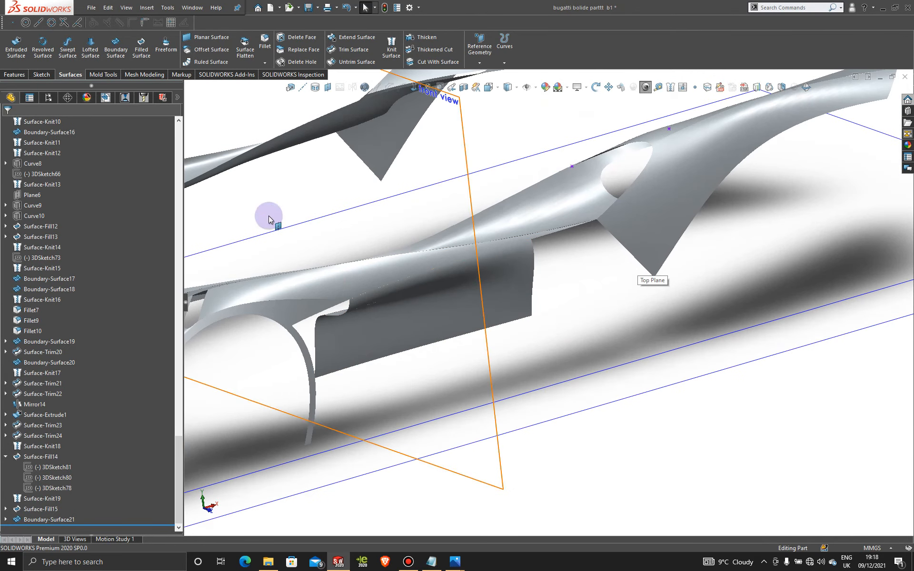
{"action": "scroll", "coordinate": [579, 263], "scroll_direction": "down", "scroll_amount": 2}
Step: Delete the new boundary surface from the lower side
{"action": "middle_click_drag", "start_coordinate": [579, 263], "coordinate": [495, 289]}
{"action": "right_click", "coordinate": [493, 289]}
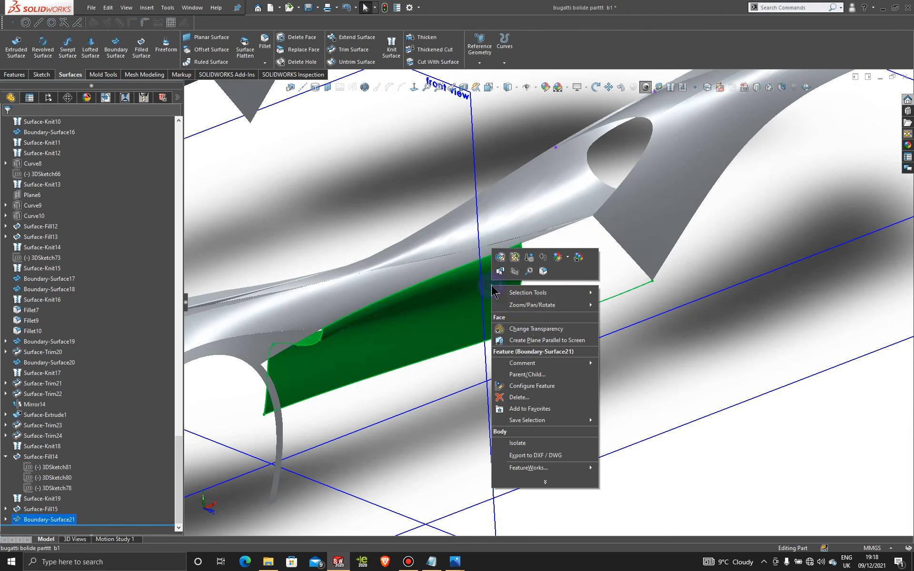
{"action": "left_click", "coordinate": [519, 398]}
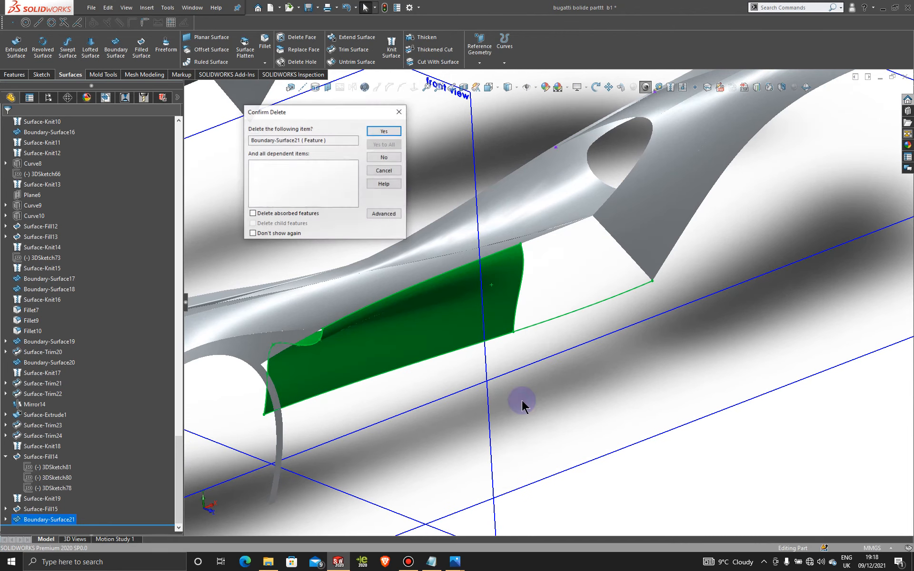
{"action": "left_click", "coordinate": [385, 131]}
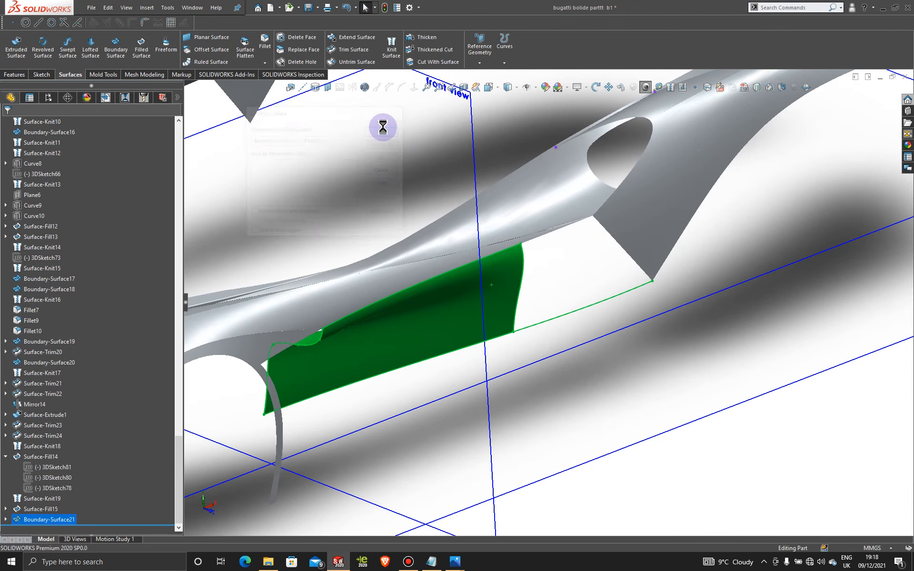
Step: Delete the 3D spline sketch that runs vertically across the middle of the lower side opening
{"action": "right_click", "coordinate": [520, 287]}
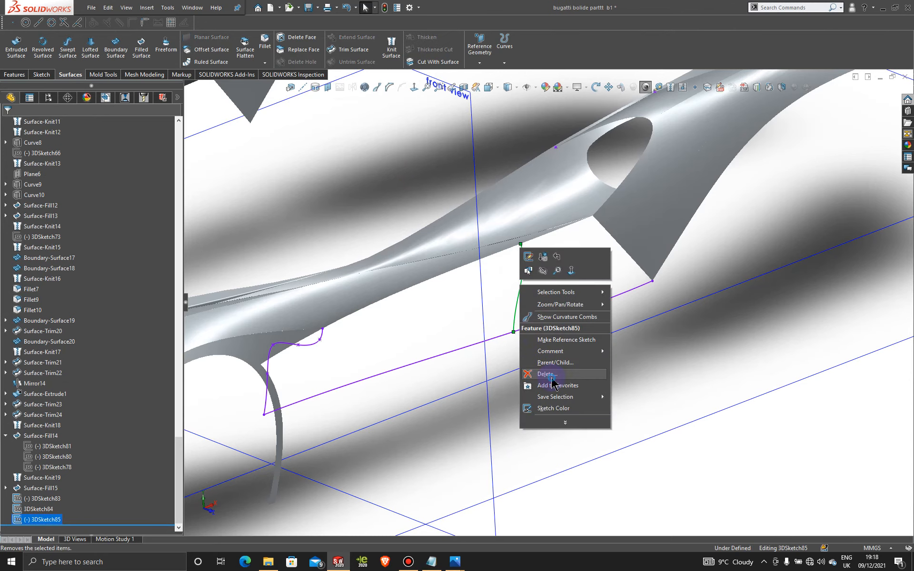
{"action": "left_click", "coordinate": [551, 378]}
{"action": "left_click", "coordinate": [381, 132]}
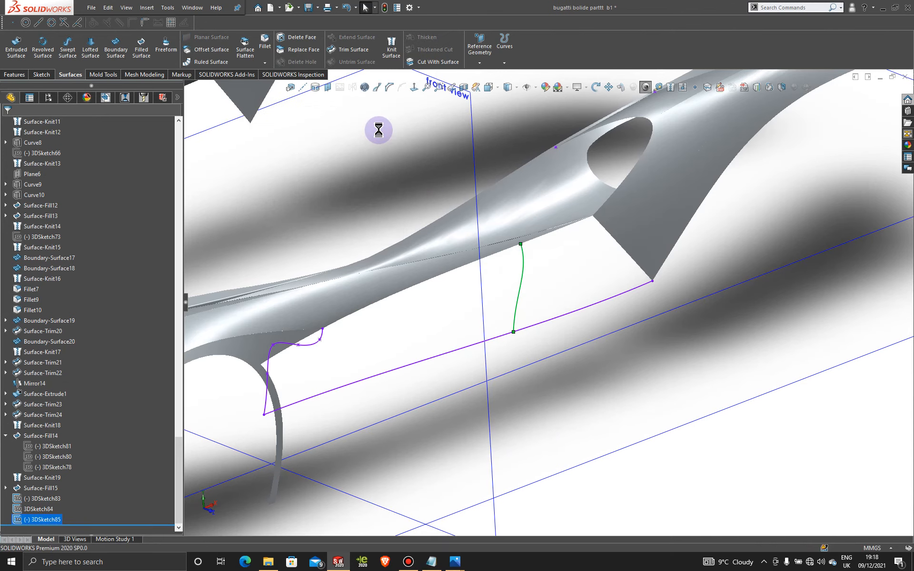
Step: Set up a filled surface bounded by the upper side surface's lower edge, the rear panel's slanted edge, and the bottom and front 3D splines
{"action": "scroll", "coordinate": [443, 316], "scroll_direction": "up", "scroll_amount": 1}
{"action": "middle_click_drag", "start_coordinate": [443, 316], "coordinate": [408, 286]}
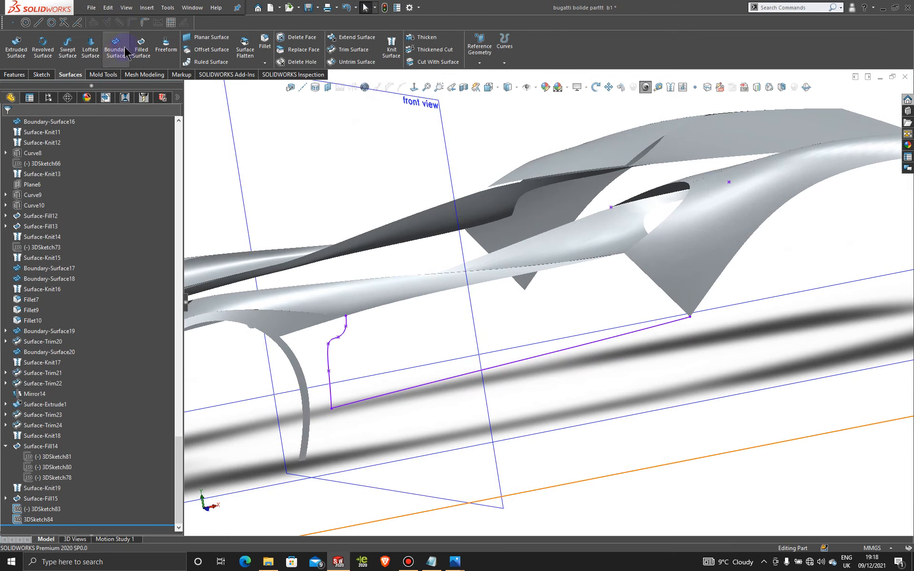
{"action": "left_click", "coordinate": [140, 50]}
{"action": "left_click", "coordinate": [432, 292]}
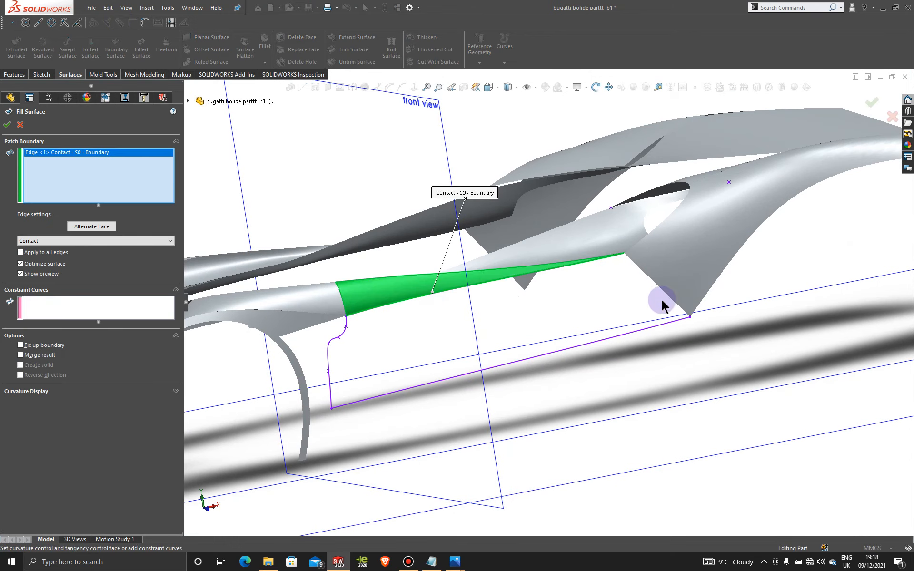
{"action": "left_click", "coordinate": [660, 291]}
{"action": "left_click", "coordinate": [621, 339]}
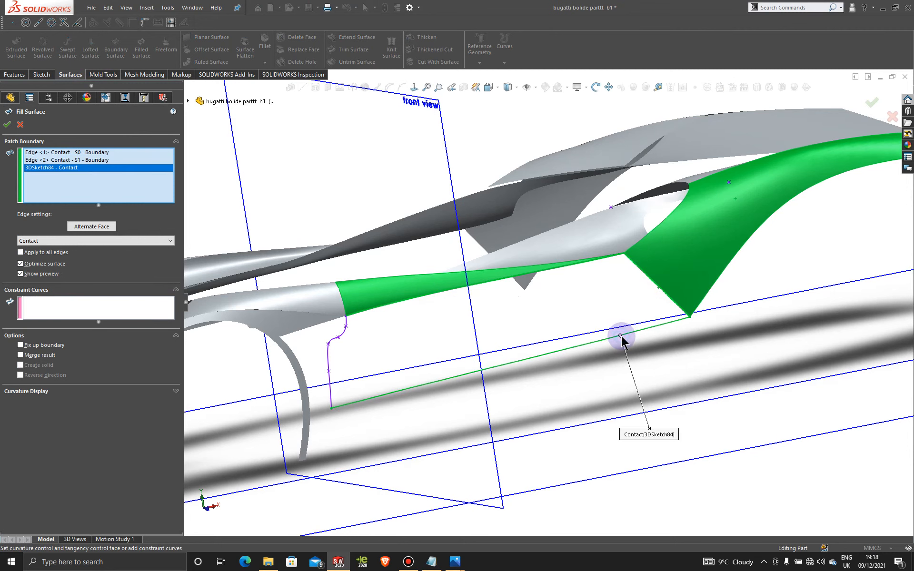
{"action": "left_click", "coordinate": [329, 356]}
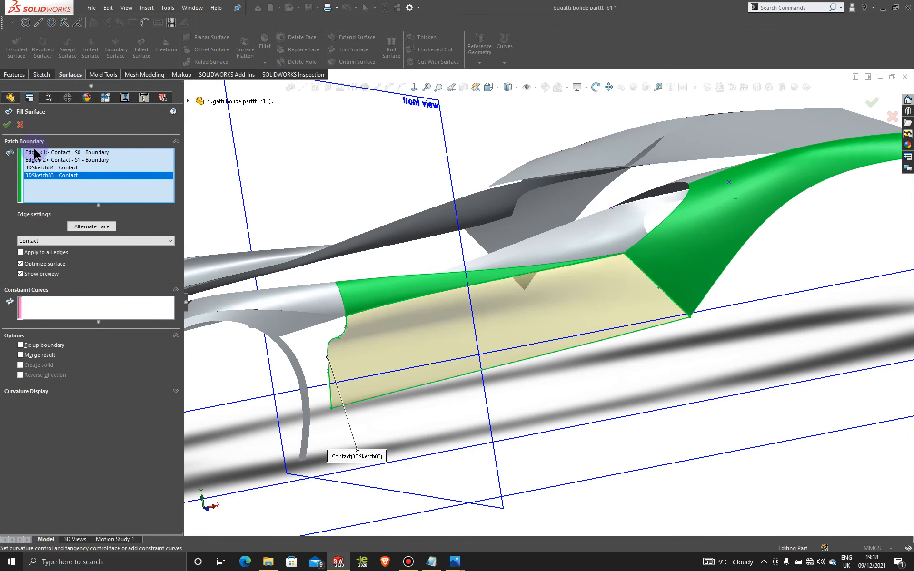
Step: Set the fill's upper edge to Tangent and create the lower side surface
{"action": "left_click", "coordinate": [71, 153]}
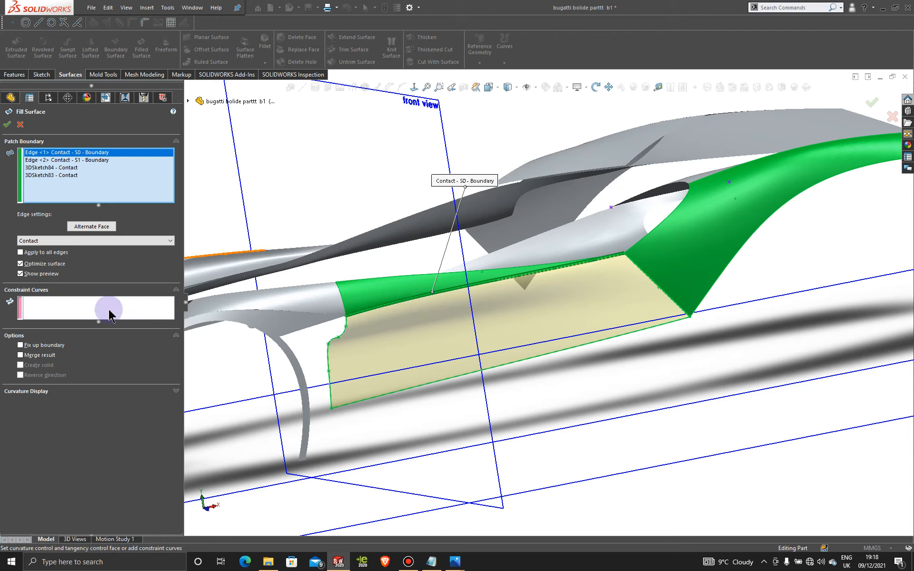
{"action": "left_click", "coordinate": [112, 241]}
{"action": "left_click", "coordinate": [110, 256]}
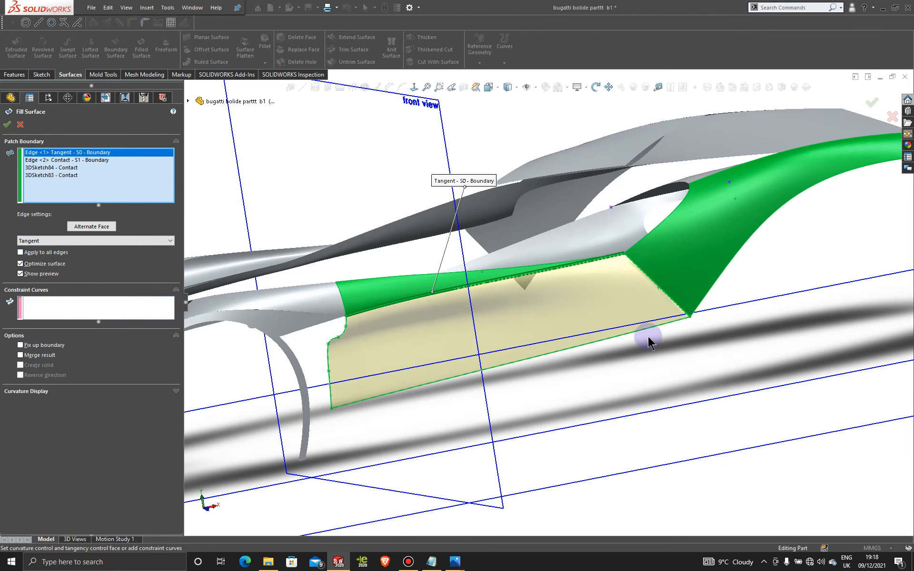
{"action": "mouse_move", "coordinate": [612, 285]}
{"action": "middle_mouse_down"}
{"action": "mouse_move", "coordinate": [524, 408]}
{"action": "mouse_move", "coordinate": [504, 408]}
{"action": "mouse_move", "coordinate": [452, 369]}
{"action": "mouse_move", "coordinate": [448, 399]}
{"action": "middle_mouse_up"}
{"action": "scroll", "coordinate": [450, 415], "scroll_direction": "down", "scroll_amount": 5}
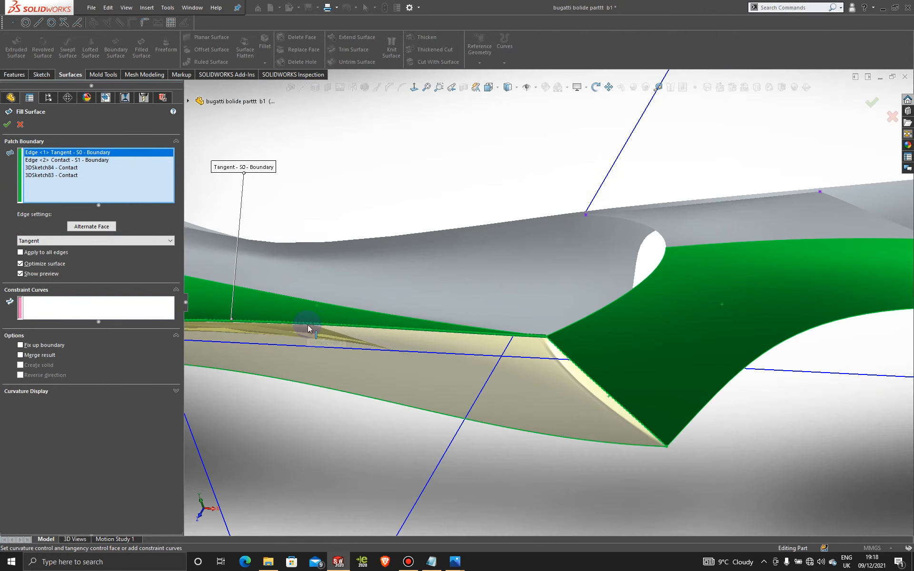
{"action": "left_click", "coordinate": [7, 125]}
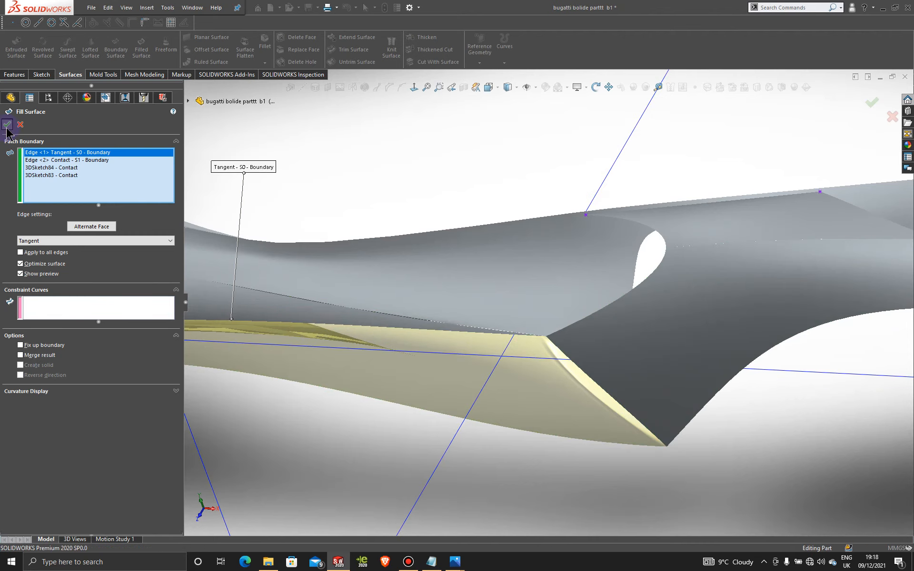
Step: Edit the lower side fill surface to use Contact along its upper edge
{"action": "middle_click_drag", "start_coordinate": [527, 416], "coordinate": [369, 280]}
{"action": "mouse_move", "coordinate": [466, 427]}
{"action": "middle_mouse_down"}
{"action": "mouse_move", "coordinate": [490, 384]}
{"action": "mouse_move", "coordinate": [475, 429]}
{"action": "middle_mouse_up"}
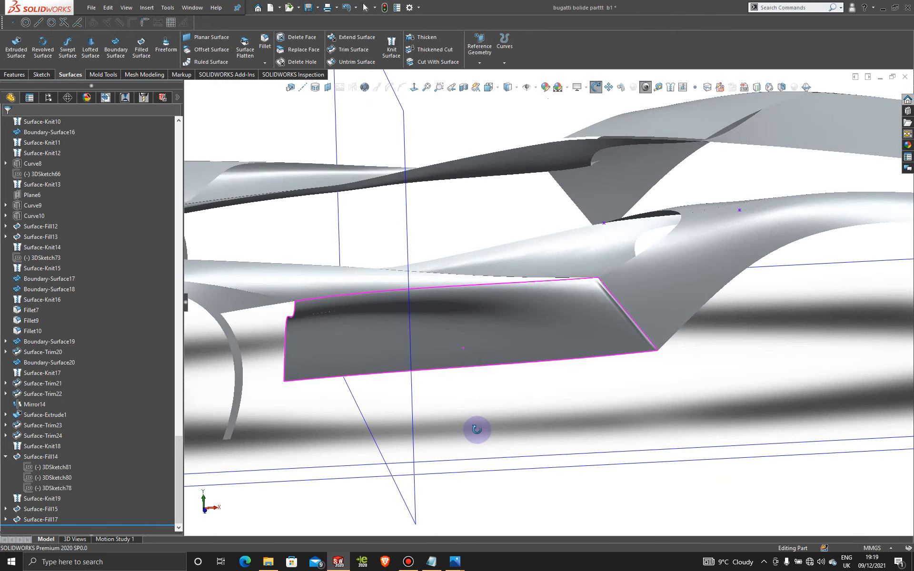
{"action": "scroll", "coordinate": [488, 387], "scroll_direction": "down", "scroll_amount": 2}
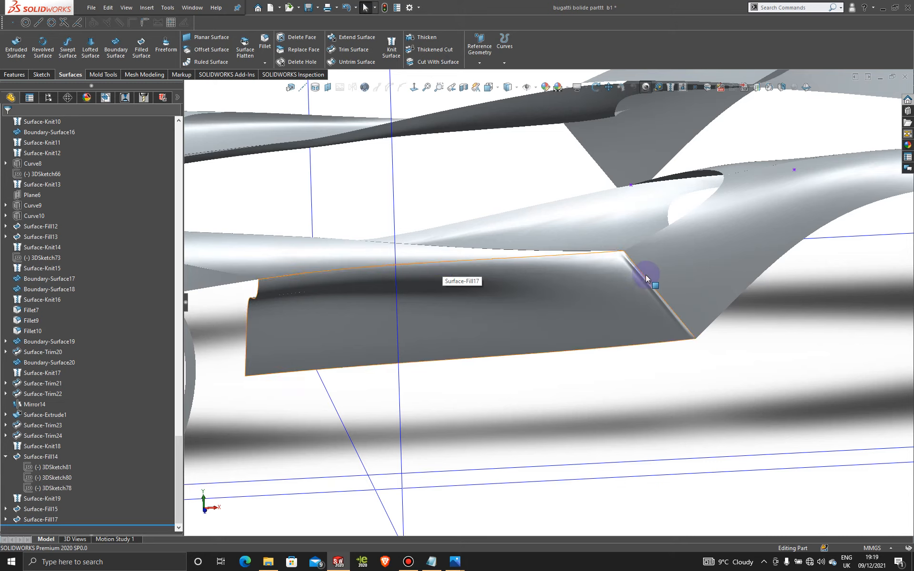
{"action": "left_click", "coordinate": [612, 326]}
{"action": "middle_click_drag", "start_coordinate": [612, 327], "coordinate": [587, 343]}
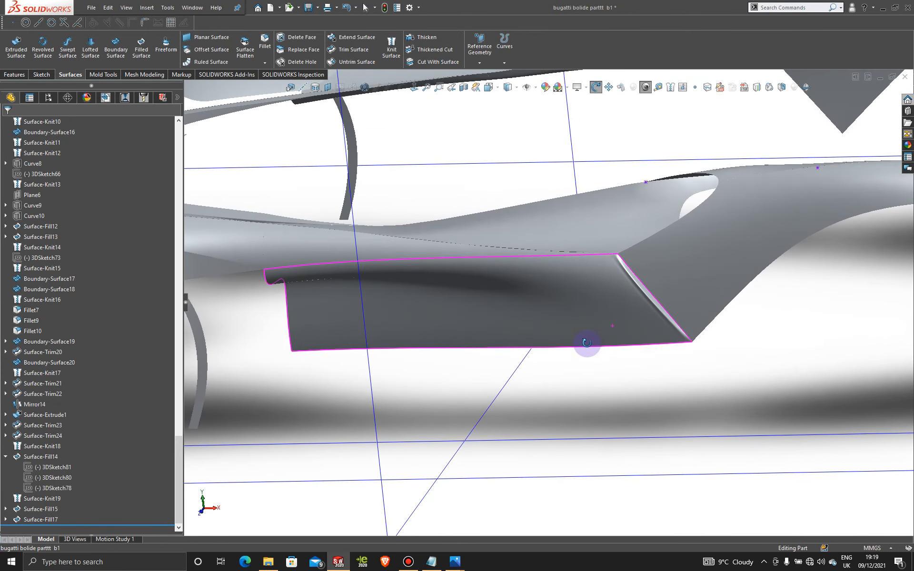
{"action": "key", "text": "Escape"}
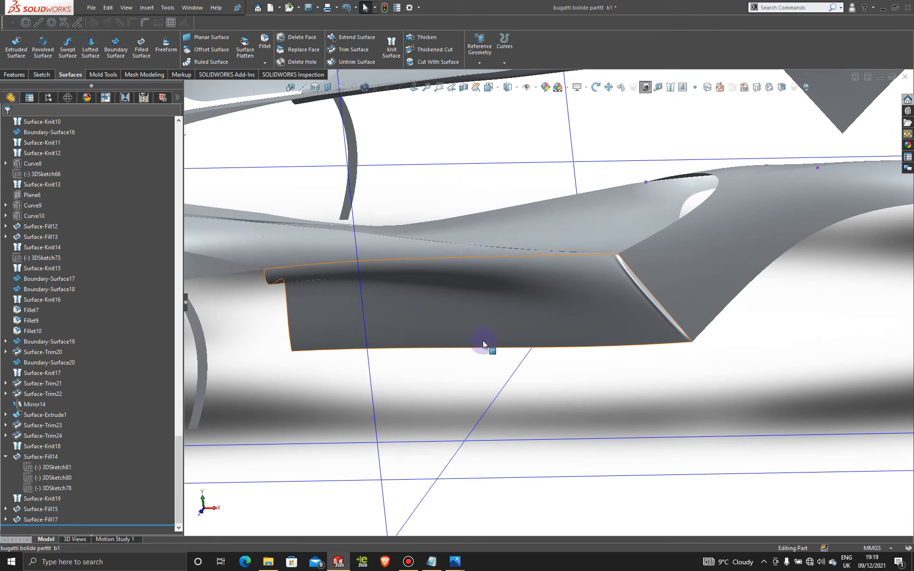
{"action": "right_click", "coordinate": [471, 313]}
{"action": "left_click", "coordinate": [481, 284]}
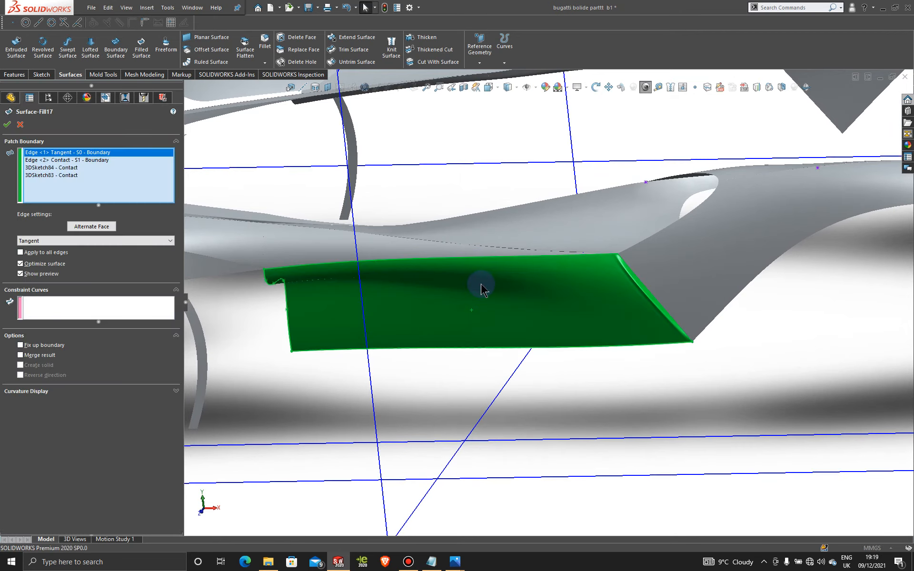
{"action": "left_click", "coordinate": [82, 241]}
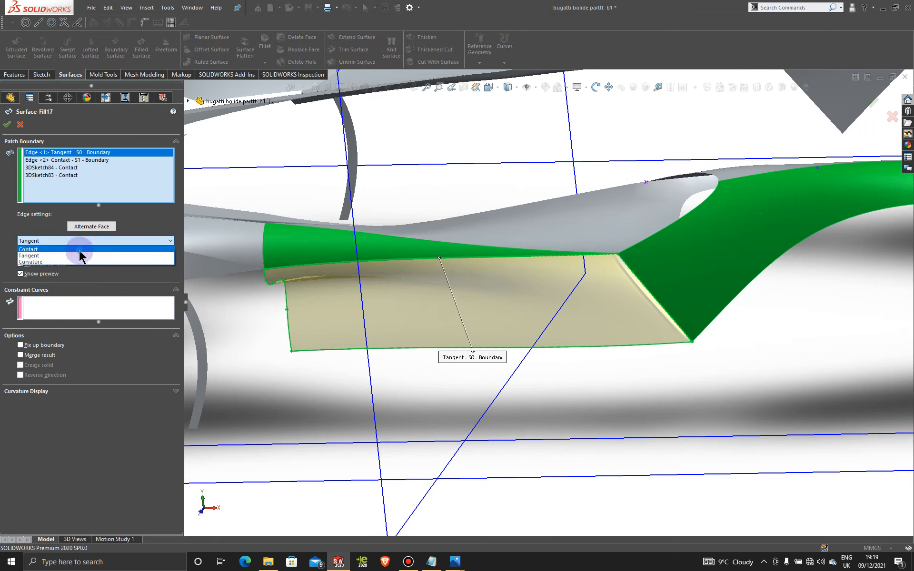
{"action": "left_click", "coordinate": [81, 249]}
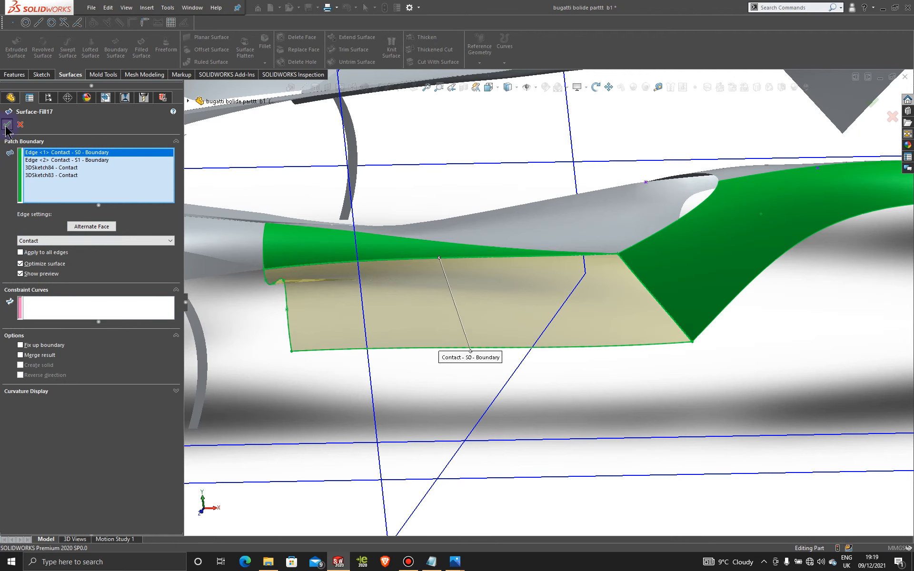
Step: Edit the lower side fill surface to be Tangent along its slanted rear edge
{"action": "scroll", "coordinate": [613, 376], "scroll_direction": "up", "scroll_amount": 4}
{"action": "middle_click_drag", "start_coordinate": [609, 374], "coordinate": [606, 303]}
{"action": "right_click", "coordinate": [604, 300]}
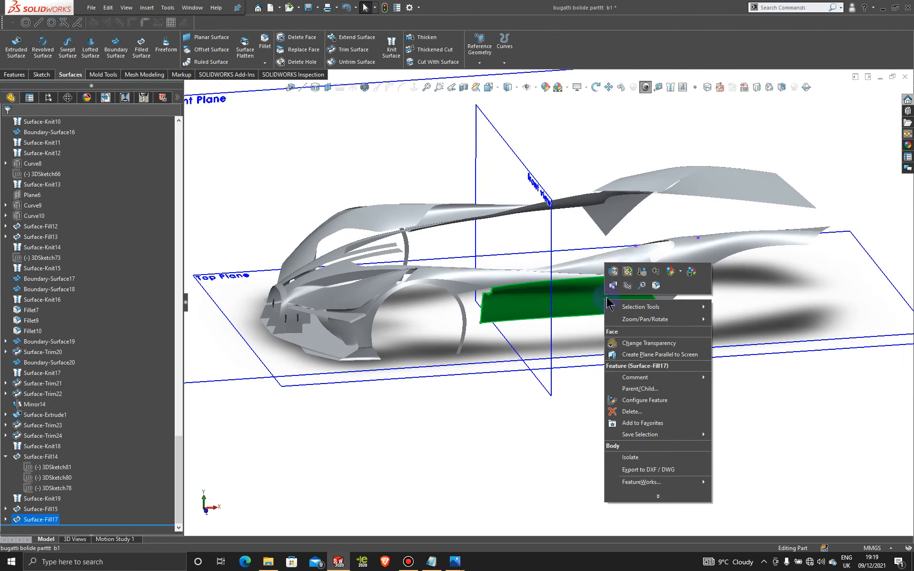
{"action": "left_click", "coordinate": [616, 273]}
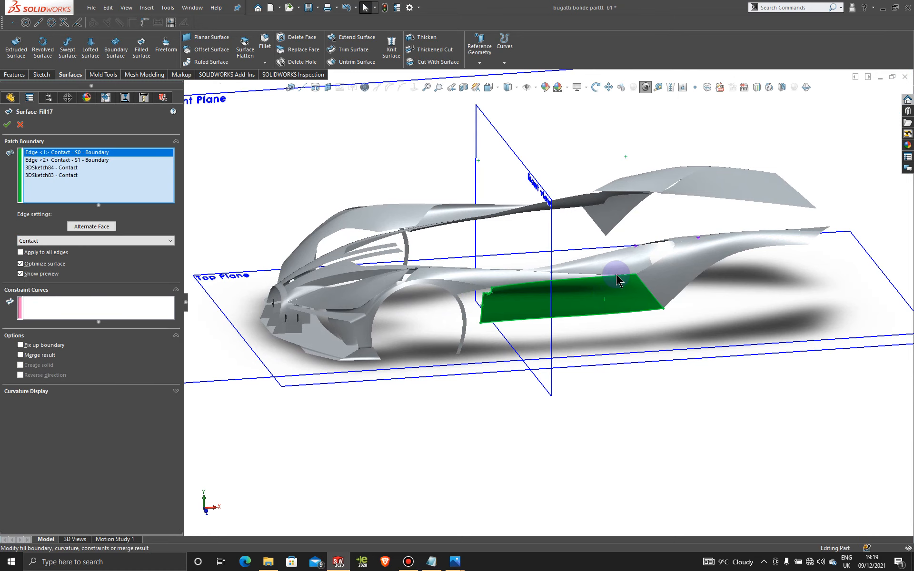
{"action": "left_click", "coordinate": [84, 161]}
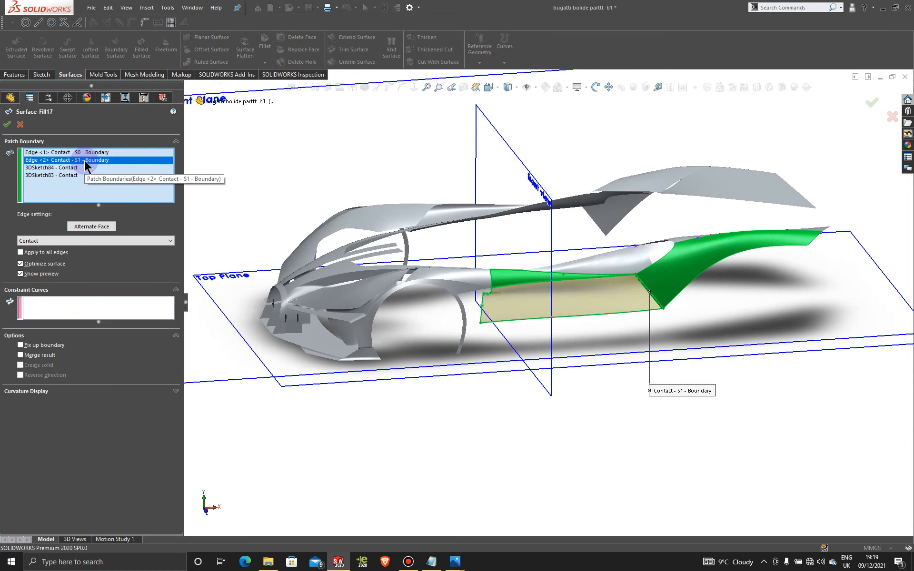
{"action": "left_click", "coordinate": [73, 240]}
{"action": "left_click", "coordinate": [75, 251]}
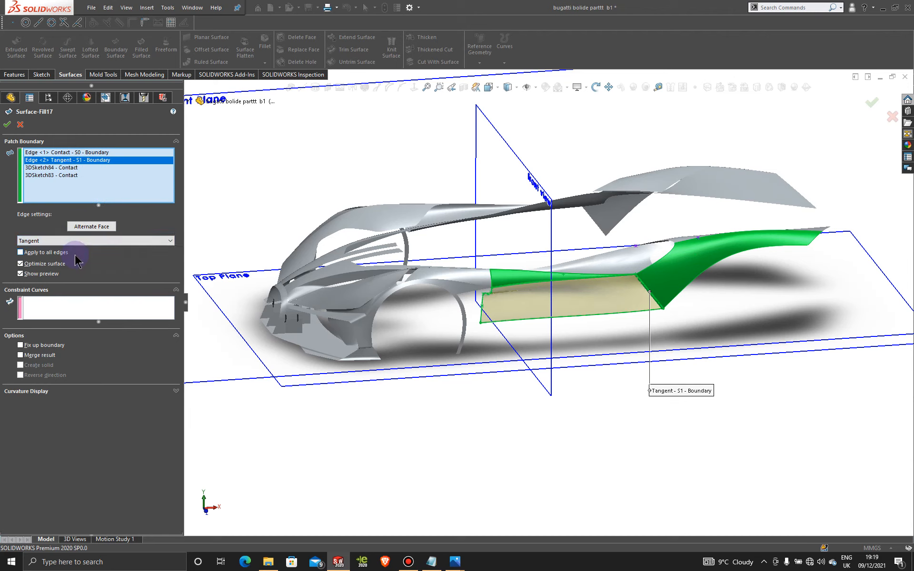
{"action": "left_click", "coordinate": [7, 124]}
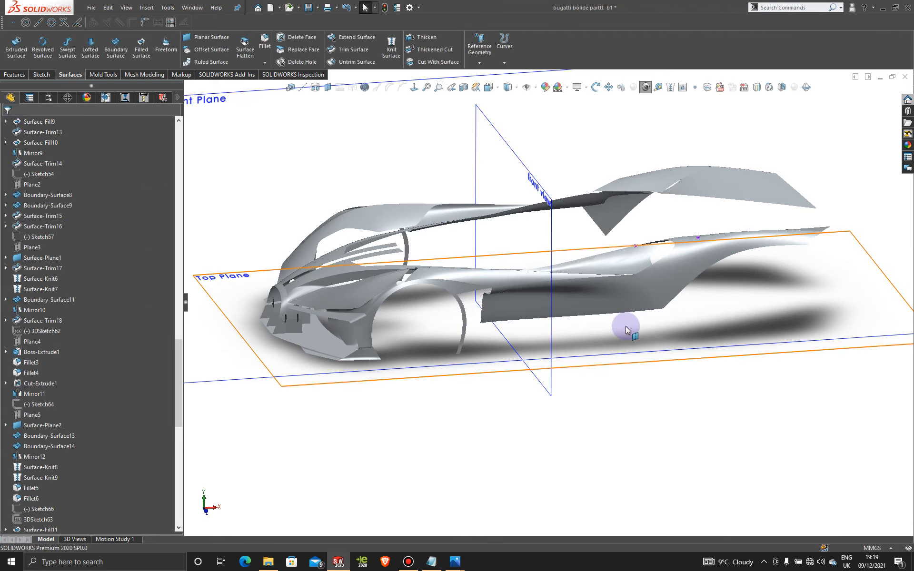
Step: Examine the filled lower side surface and its fit with the rest of the body from several angles and distances
{"action": "scroll", "coordinate": [626, 327], "scroll_direction": "down", "scroll_amount": 3}
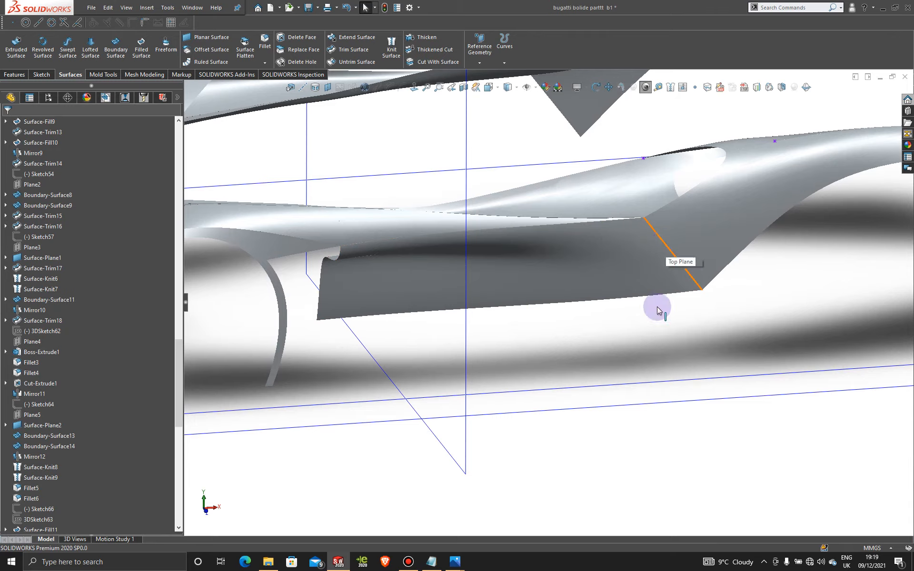
{"action": "scroll", "coordinate": [652, 332], "scroll_direction": "up", "scroll_amount": 3}
{"action": "middle_click_drag", "start_coordinate": [652, 332], "coordinate": [606, 319]}
{"action": "scroll", "coordinate": [610, 327], "scroll_direction": "up", "scroll_amount": 3}
{"action": "scroll", "coordinate": [531, 281], "scroll_direction": "down", "scroll_amount": 5}
{"action": "scroll", "coordinate": [588, 289], "scroll_direction": "up", "scroll_amount": 1}
{"action": "middle_click_drag", "start_coordinate": [554, 286], "coordinate": [586, 361]}
{"action": "scroll", "coordinate": [613, 314], "scroll_direction": "up", "scroll_amount": 1}
{"action": "left_click", "coordinate": [408, 562]}
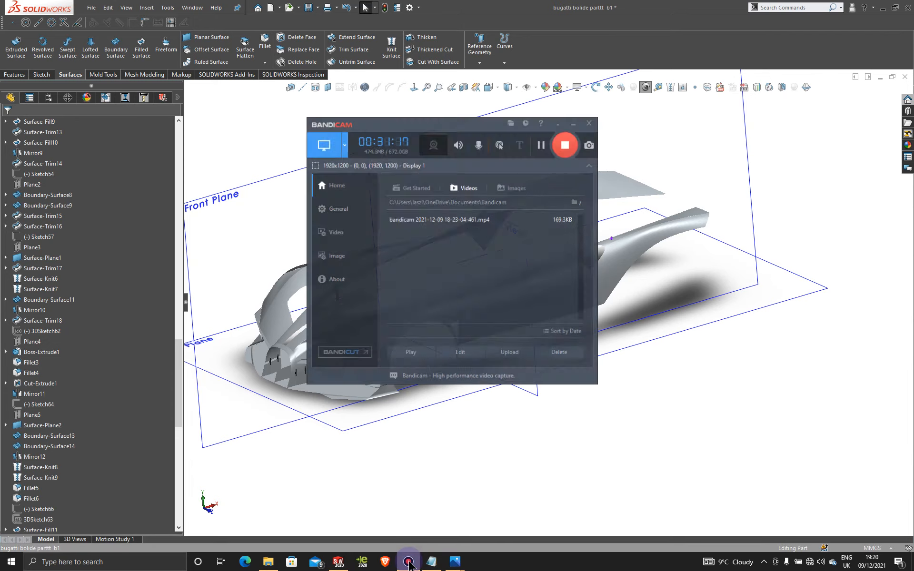
{"action": "left_click", "coordinate": [409, 562]}
{"action": "scroll", "coordinate": [526, 257], "scroll_direction": "down", "scroll_amount": 3}
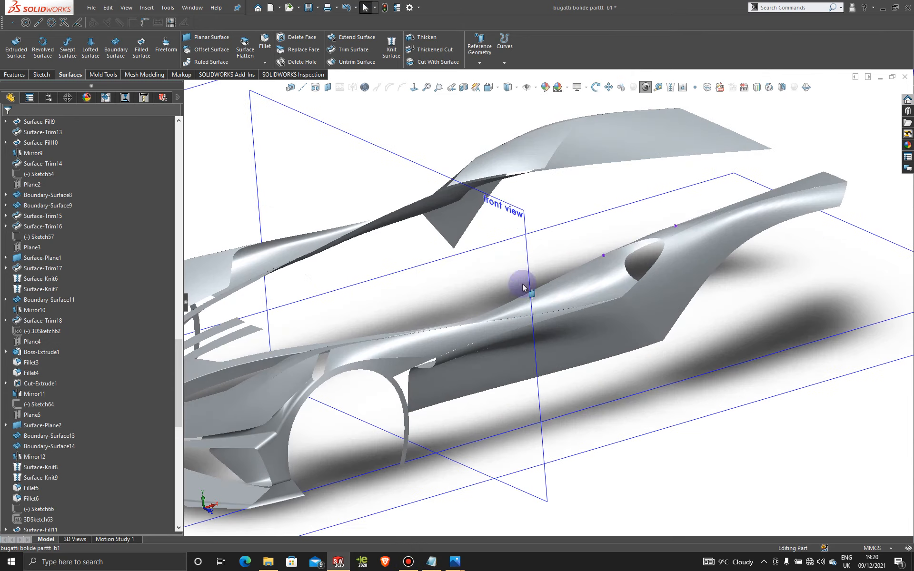
{"action": "scroll", "coordinate": [521, 346], "scroll_direction": "up", "scroll_amount": 3}
{"action": "mouse_move", "coordinate": [522, 346]}
{"action": "middle_mouse_down"}
{"action": "mouse_move", "coordinate": [473, 347]}
{"action": "mouse_move", "coordinate": [534, 360]}
{"action": "middle_mouse_up"}
{"action": "scroll", "coordinate": [526, 364], "scroll_direction": "up", "scroll_amount": 3}
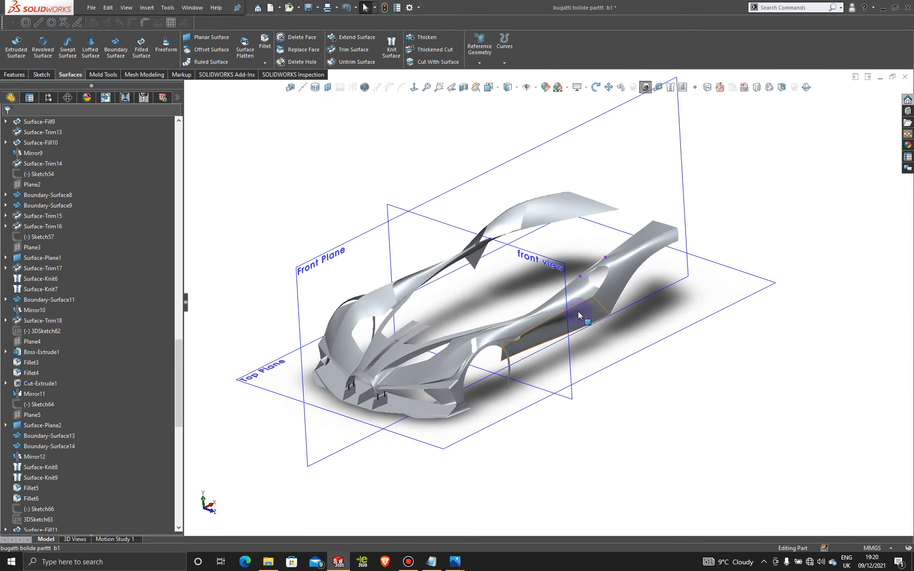
{"action": "scroll", "coordinate": [529, 356], "scroll_direction": "down", "scroll_amount": 2}
{"action": "scroll", "coordinate": [526, 352], "scroll_direction": "up", "scroll_amount": 2}
{"action": "mouse_move", "coordinate": [526, 352]}
{"action": "middle_mouse_down"}
{"action": "mouse_move", "coordinate": [573, 394]}
{"action": "mouse_move", "coordinate": [526, 365]}
{"action": "mouse_move", "coordinate": [521, 339]}
{"action": "middle_mouse_up"}
{"action": "scroll", "coordinate": [521, 339], "scroll_direction": "down", "scroll_amount": 2}
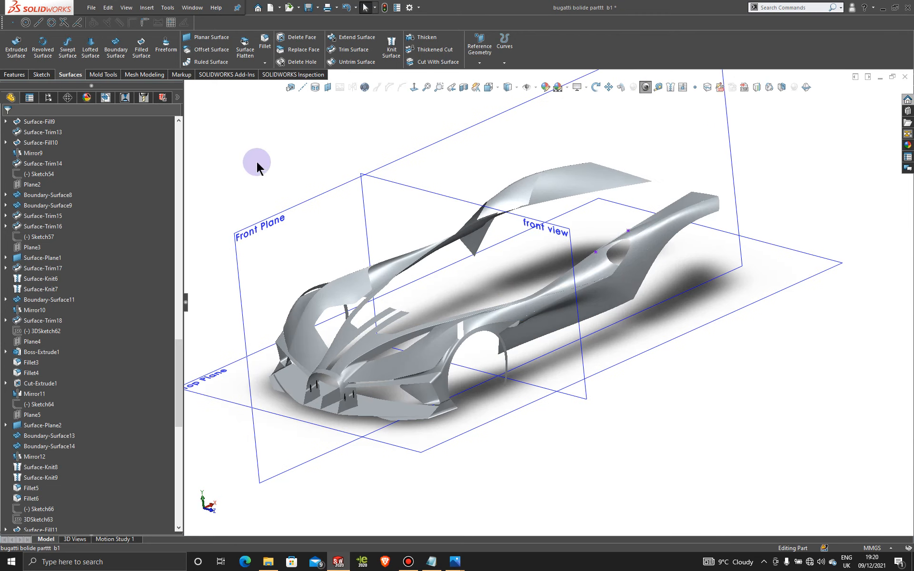
Step: Start a mirror using the Front Plane as the mirror plane
{"action": "left_click", "coordinate": [14, 75]}
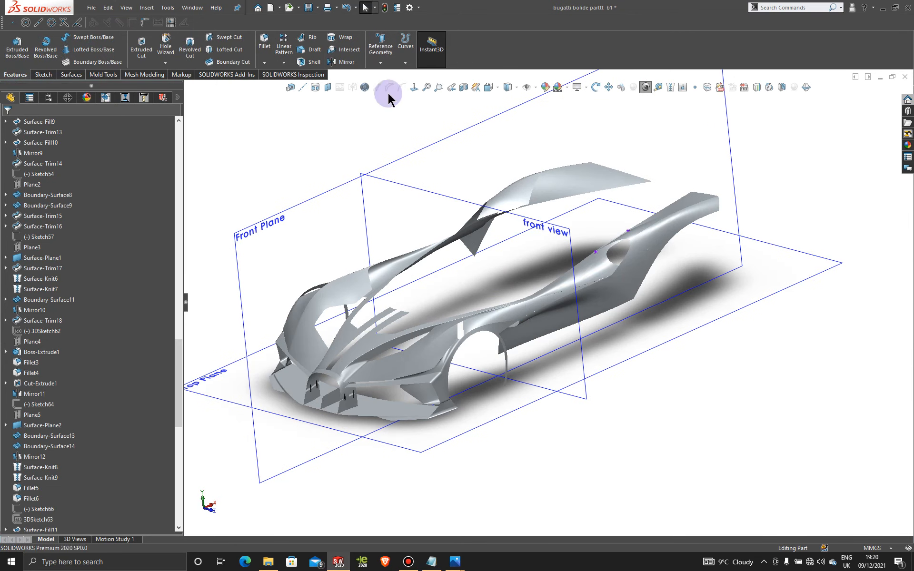
{"action": "left_click", "coordinate": [347, 63]}
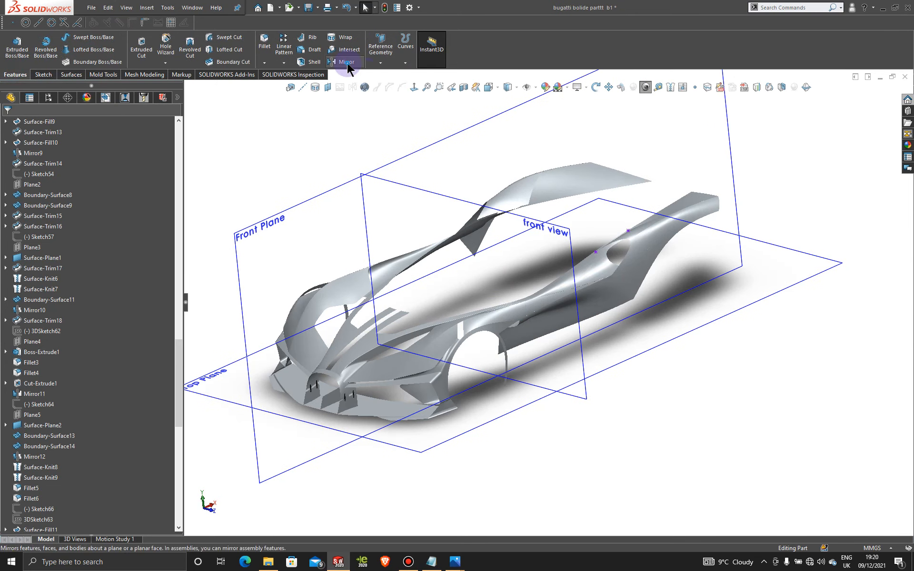
{"action": "left_click", "coordinate": [311, 206]}
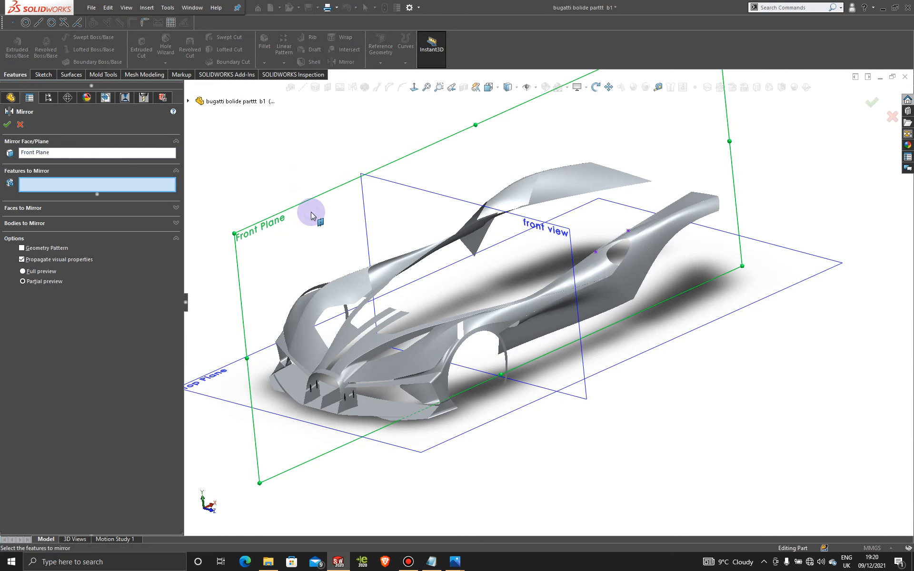
Step: Try to mirror the lower side fill and the two adjoining upper side fills as features, and clear the feature selection
{"action": "left_click", "coordinate": [532, 340]}
{"action": "left_click", "coordinate": [506, 313]}
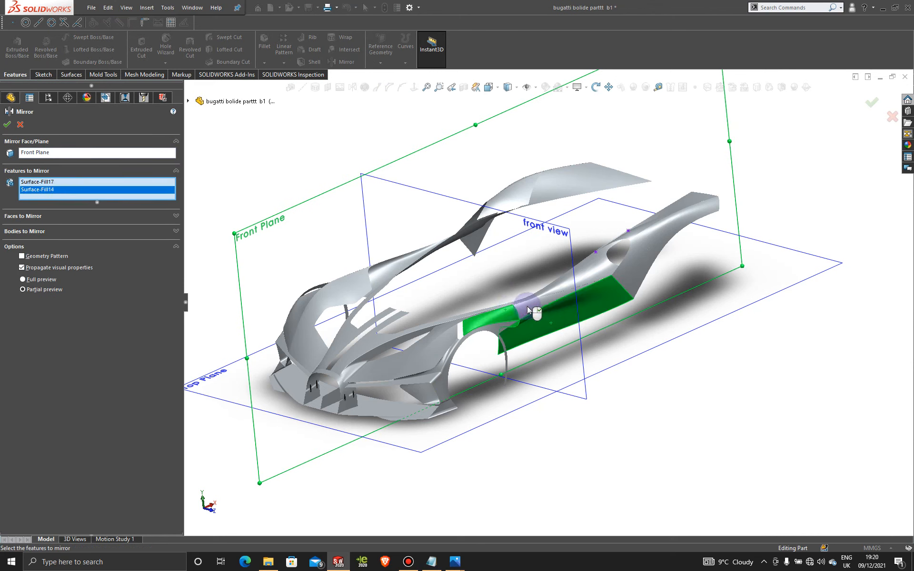
{"action": "left_click", "coordinate": [527, 307]}
{"action": "left_click", "coordinate": [6, 126]}
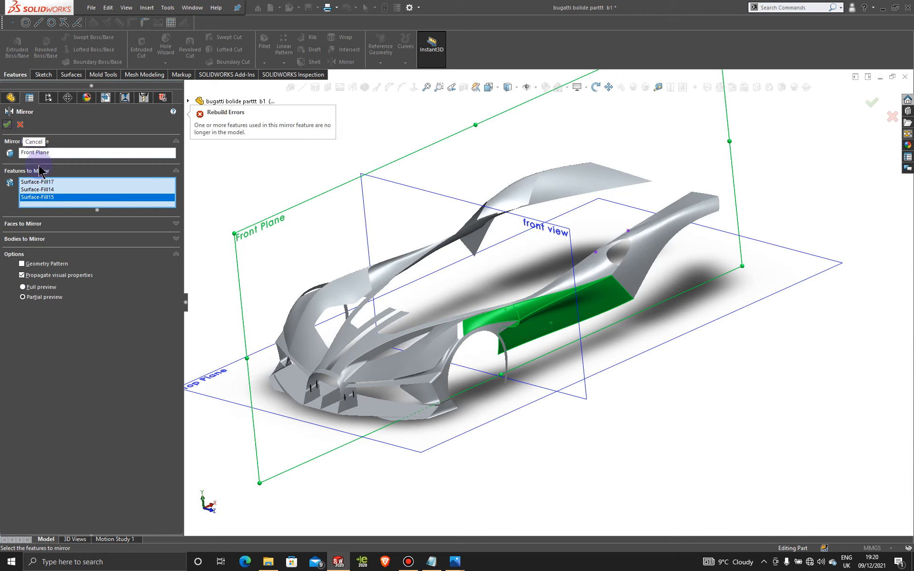
{"action": "right_click", "coordinate": [82, 190]}
{"action": "left_click", "coordinate": [118, 199]}
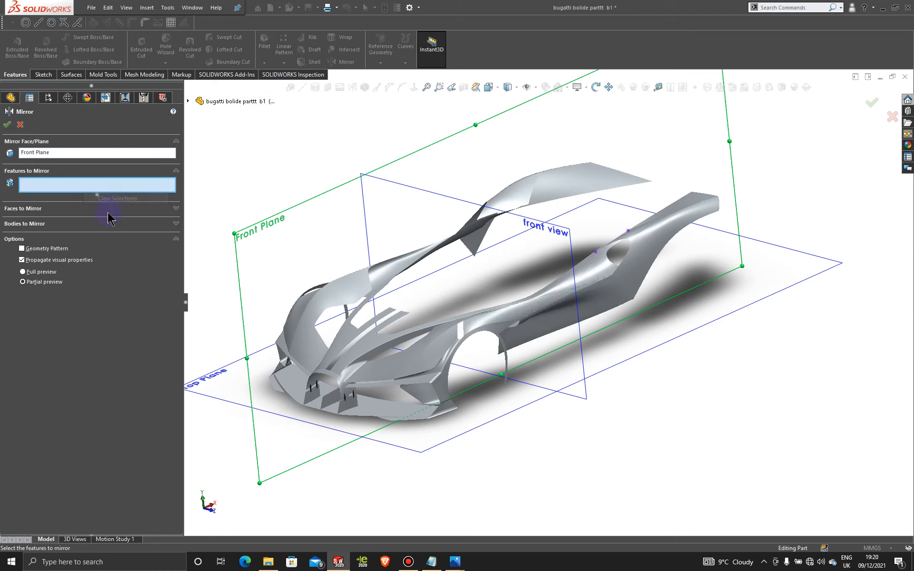
Step: Mirror the lower side fill and the two adjoining upper side fills as bodies about the Front Plane
{"action": "left_click", "coordinate": [109, 224]}
{"action": "left_click", "coordinate": [543, 328]}
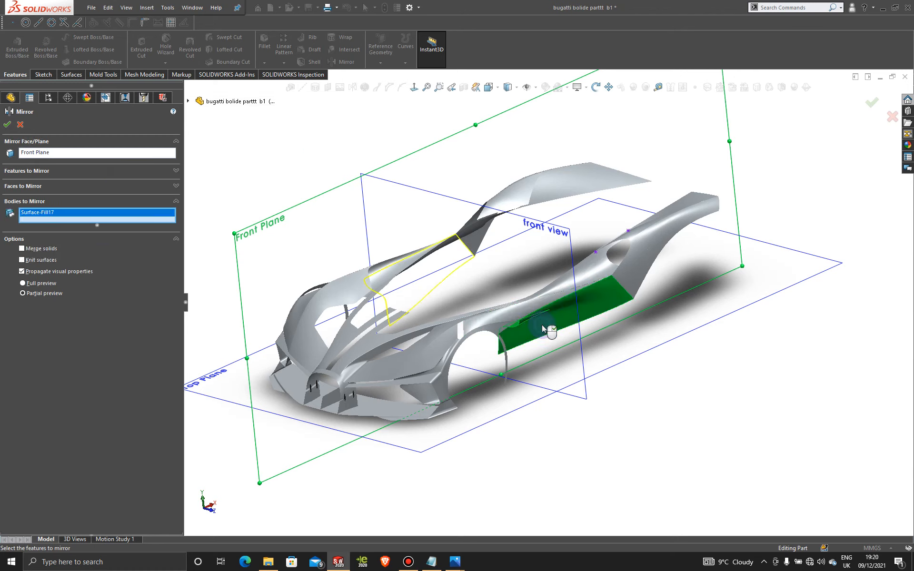
{"action": "left_click", "coordinate": [521, 299]}
{"action": "left_click", "coordinate": [509, 316]}
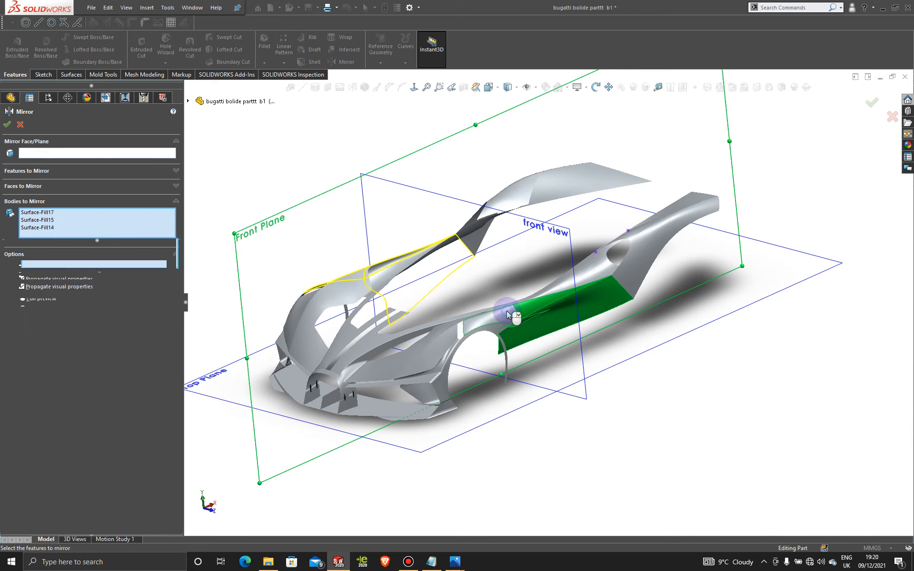
{"action": "left_click", "coordinate": [7, 125]}
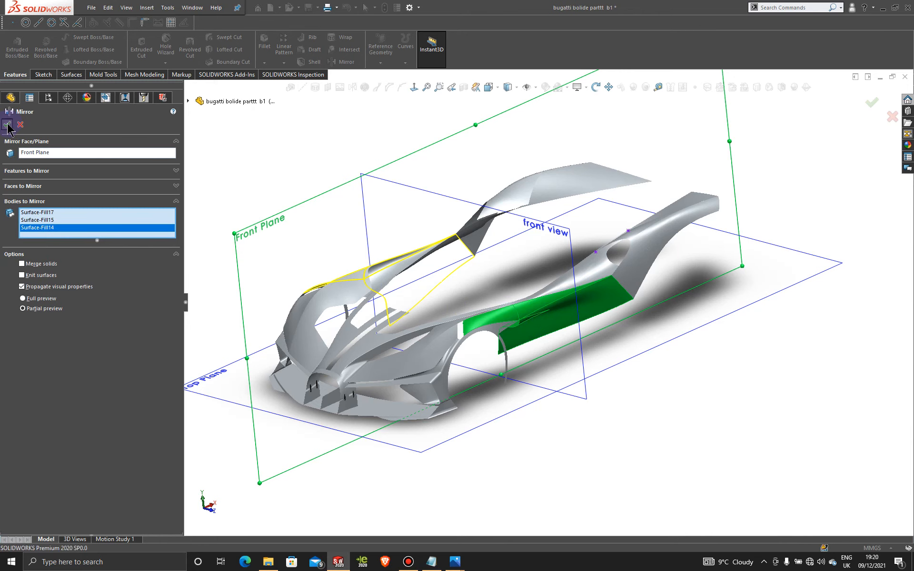
Step: Examine the mirrored side surfaces and the overall body shape from several angles and distances
{"action": "scroll", "coordinate": [619, 361], "scroll_direction": "up", "scroll_amount": 3}
{"action": "middle_click_drag", "start_coordinate": [650, 381], "coordinate": [630, 383]}
{"action": "scroll", "coordinate": [505, 346], "scroll_direction": "down", "scroll_amount": 3}
{"action": "mouse_move", "coordinate": [506, 346]}
{"action": "middle_mouse_down"}
{"action": "mouse_move", "coordinate": [502, 381]}
{"action": "mouse_move", "coordinate": [514, 372]}
{"action": "mouse_move", "coordinate": [503, 363]}
{"action": "middle_mouse_up"}
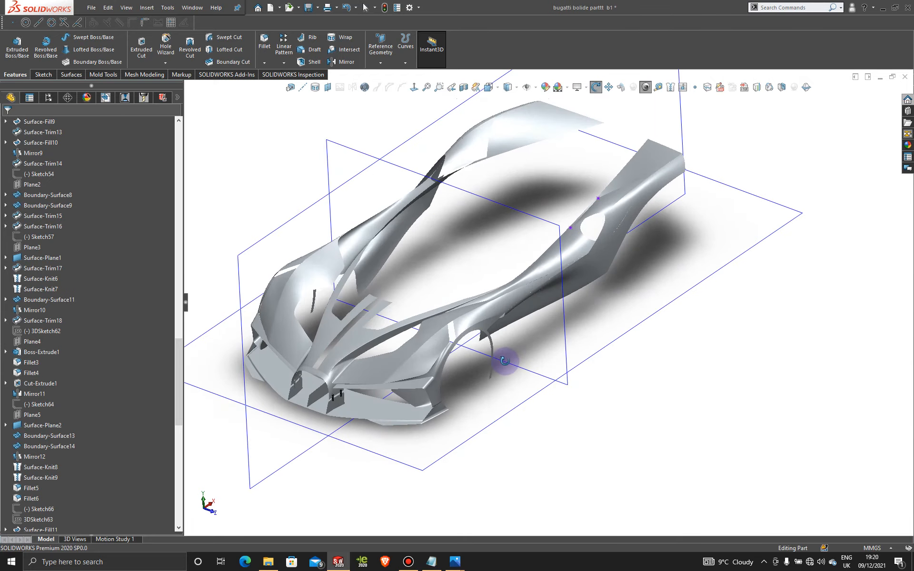
{"action": "middle_click_drag", "start_coordinate": [434, 296], "coordinate": [451, 284]}
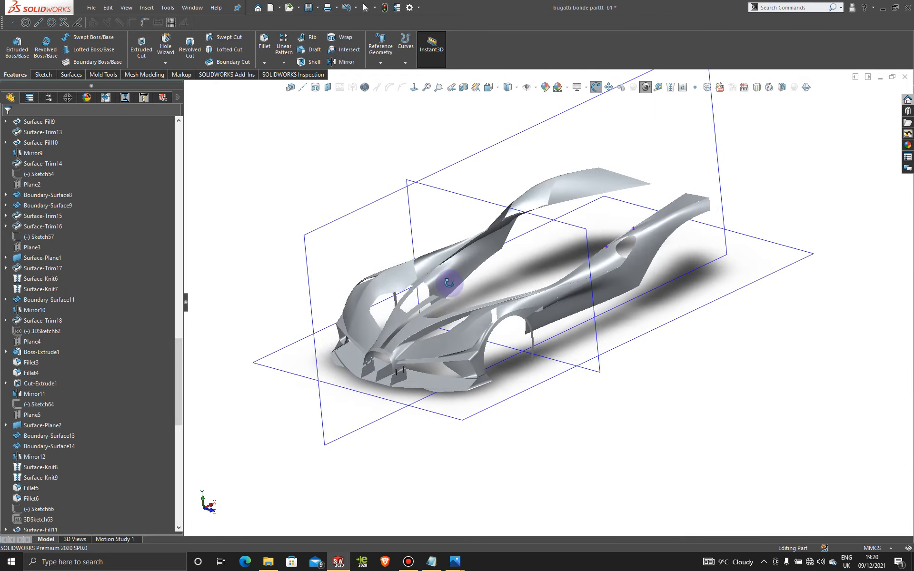
{"action": "scroll", "coordinate": [450, 284], "scroll_direction": "down", "scroll_amount": 3}
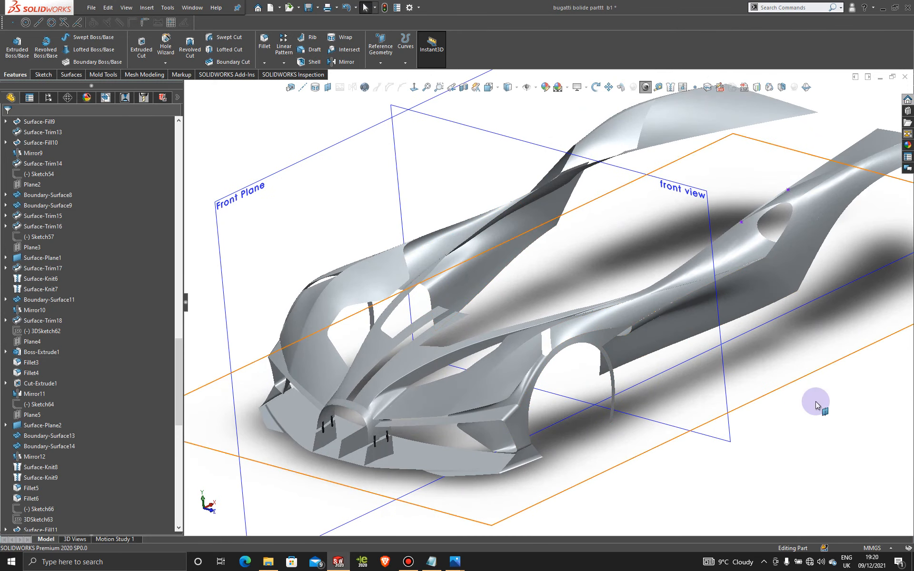
{"action": "scroll", "coordinate": [835, 409], "scroll_direction": "up", "scroll_amount": 3}
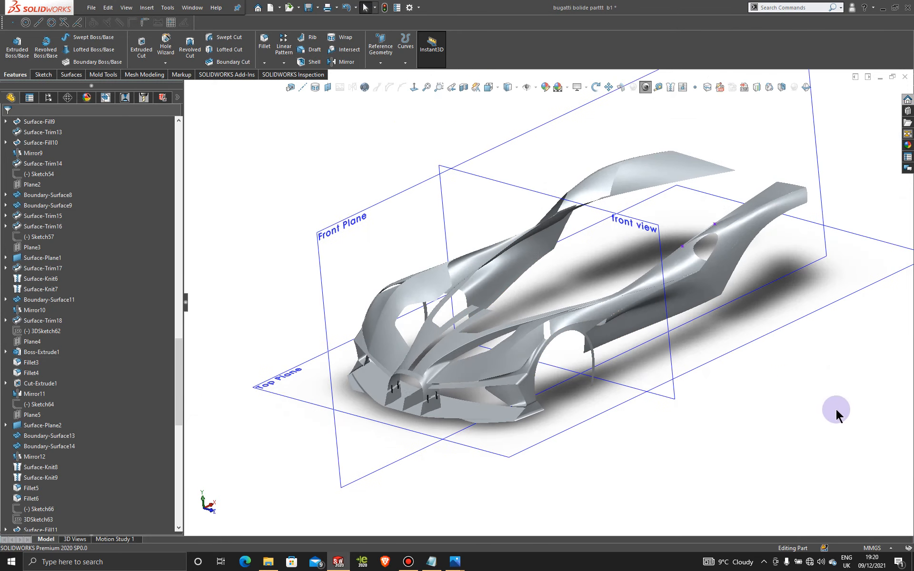
{"action": "scroll", "coordinate": [703, 306], "scroll_direction": "down", "scroll_amount": 2}
{"action": "scroll", "coordinate": [709, 336], "scroll_direction": "down", "scroll_amount": 3}
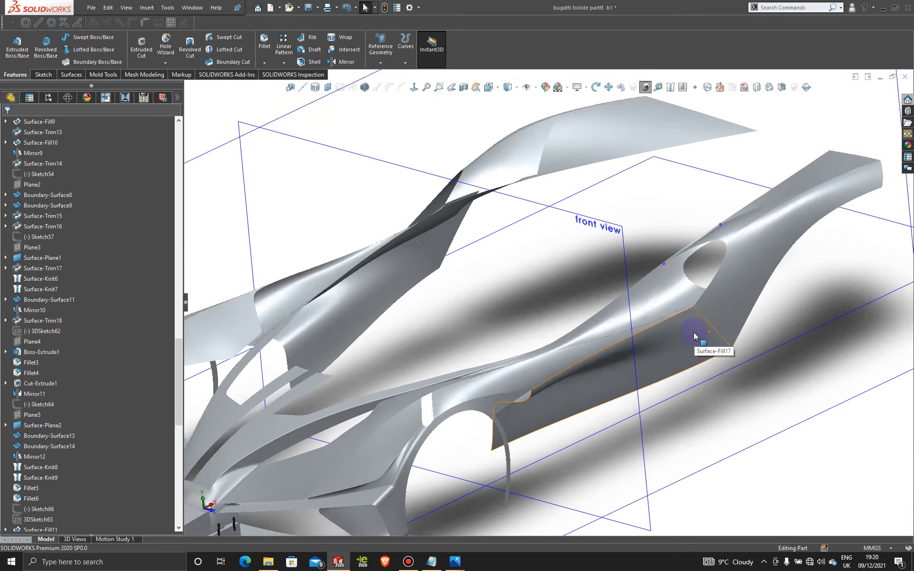
{"action": "scroll", "coordinate": [657, 417], "scroll_direction": "up", "scroll_amount": 3}
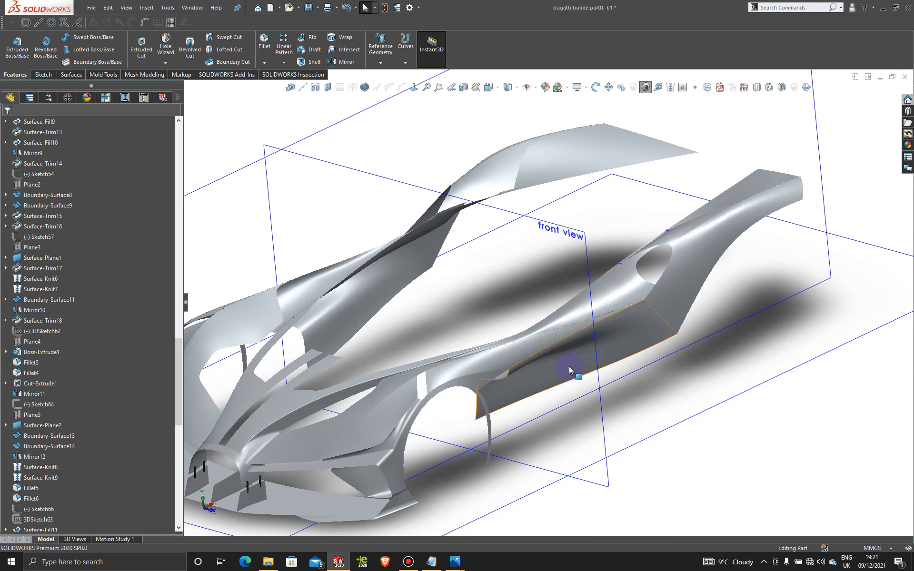
{"action": "scroll", "coordinate": [652, 403], "scroll_direction": "up", "scroll_amount": 3}
{"action": "scroll", "coordinate": [618, 396], "scroll_direction": "down", "scroll_amount": 2}
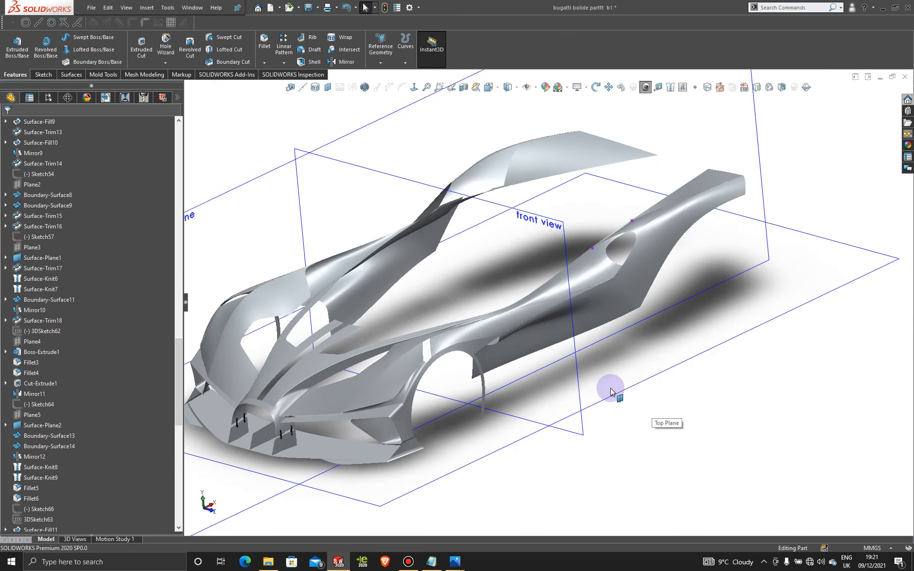
{"action": "middle_click_drag", "start_coordinate": [569, 342], "coordinate": [500, 419]}
Step: Switch to Photos to study the Bolide reference picture 960x0.jpg, and return to SOLIDWORKS to compare the body side with it
{"action": "mouse_move", "coordinate": [455, 561]}
{"action": "left_click", "coordinate": [488, 501]}
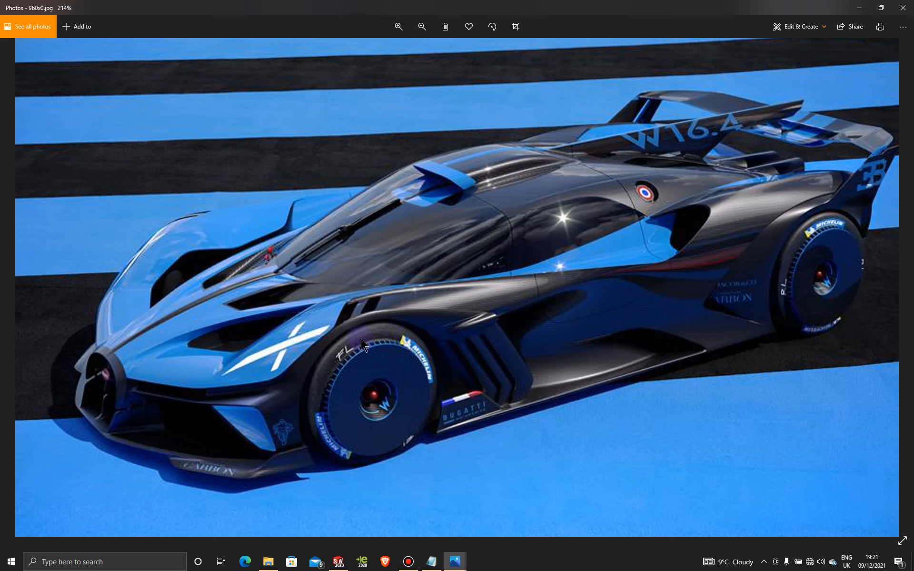
{"action": "left_click", "coordinate": [859, 7]}
{"action": "scroll", "coordinate": [429, 293], "scroll_direction": "up", "scroll_amount": 2}
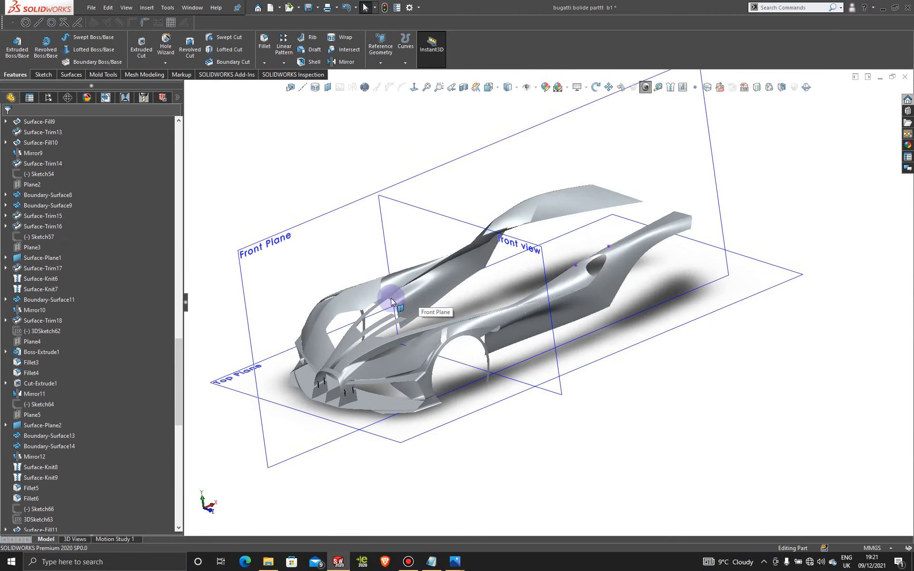
{"action": "scroll", "coordinate": [393, 301], "scroll_direction": "down", "scroll_amount": 3}
{"action": "mouse_move", "coordinate": [615, 315]}
{"action": "middle_mouse_down"}
{"action": "mouse_move", "coordinate": [628, 310]}
{"action": "mouse_move", "coordinate": [608, 321]}
{"action": "mouse_move", "coordinate": [613, 333]}
{"action": "mouse_move", "coordinate": [604, 324]}
{"action": "middle_mouse_up"}
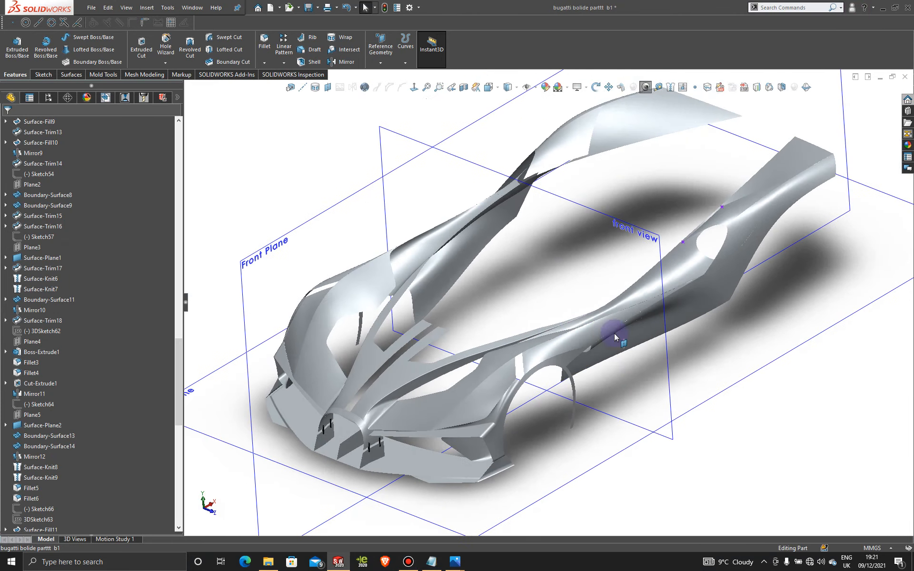